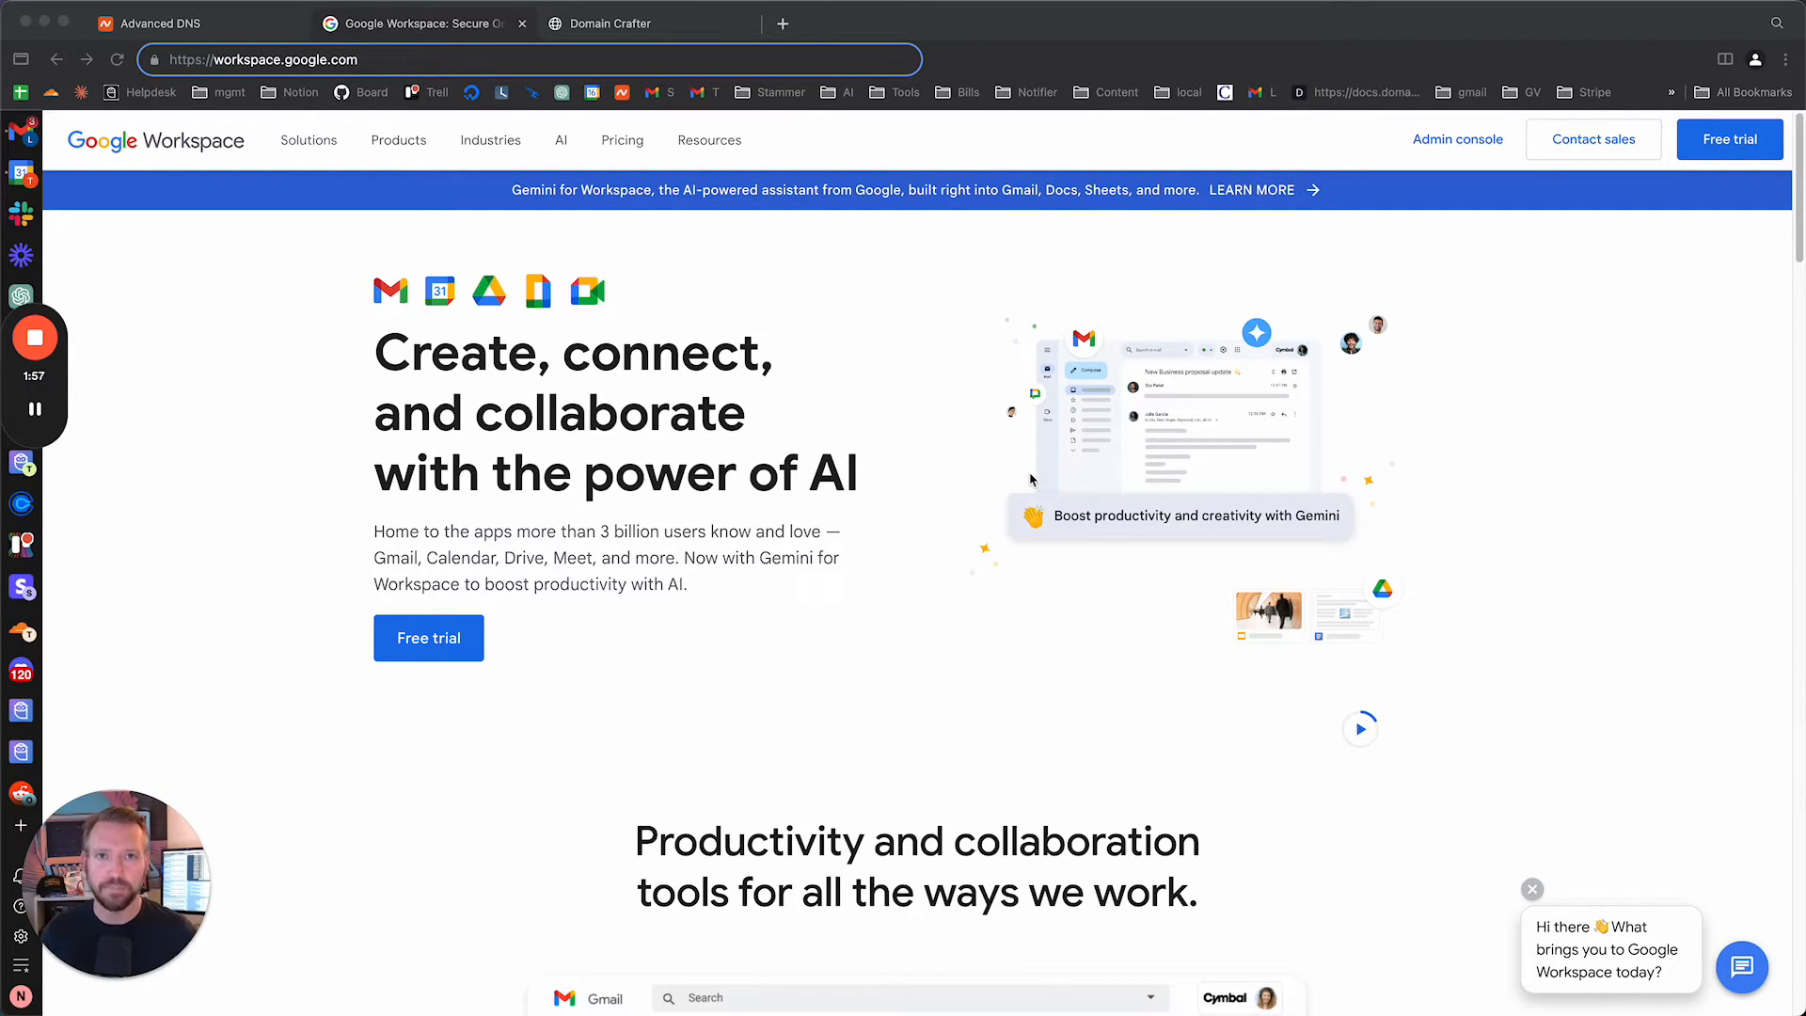
# Switch from the Google Workspace tab to the Domain Crafter domain-search tab.
pyautogui.moveTo(35, 418)
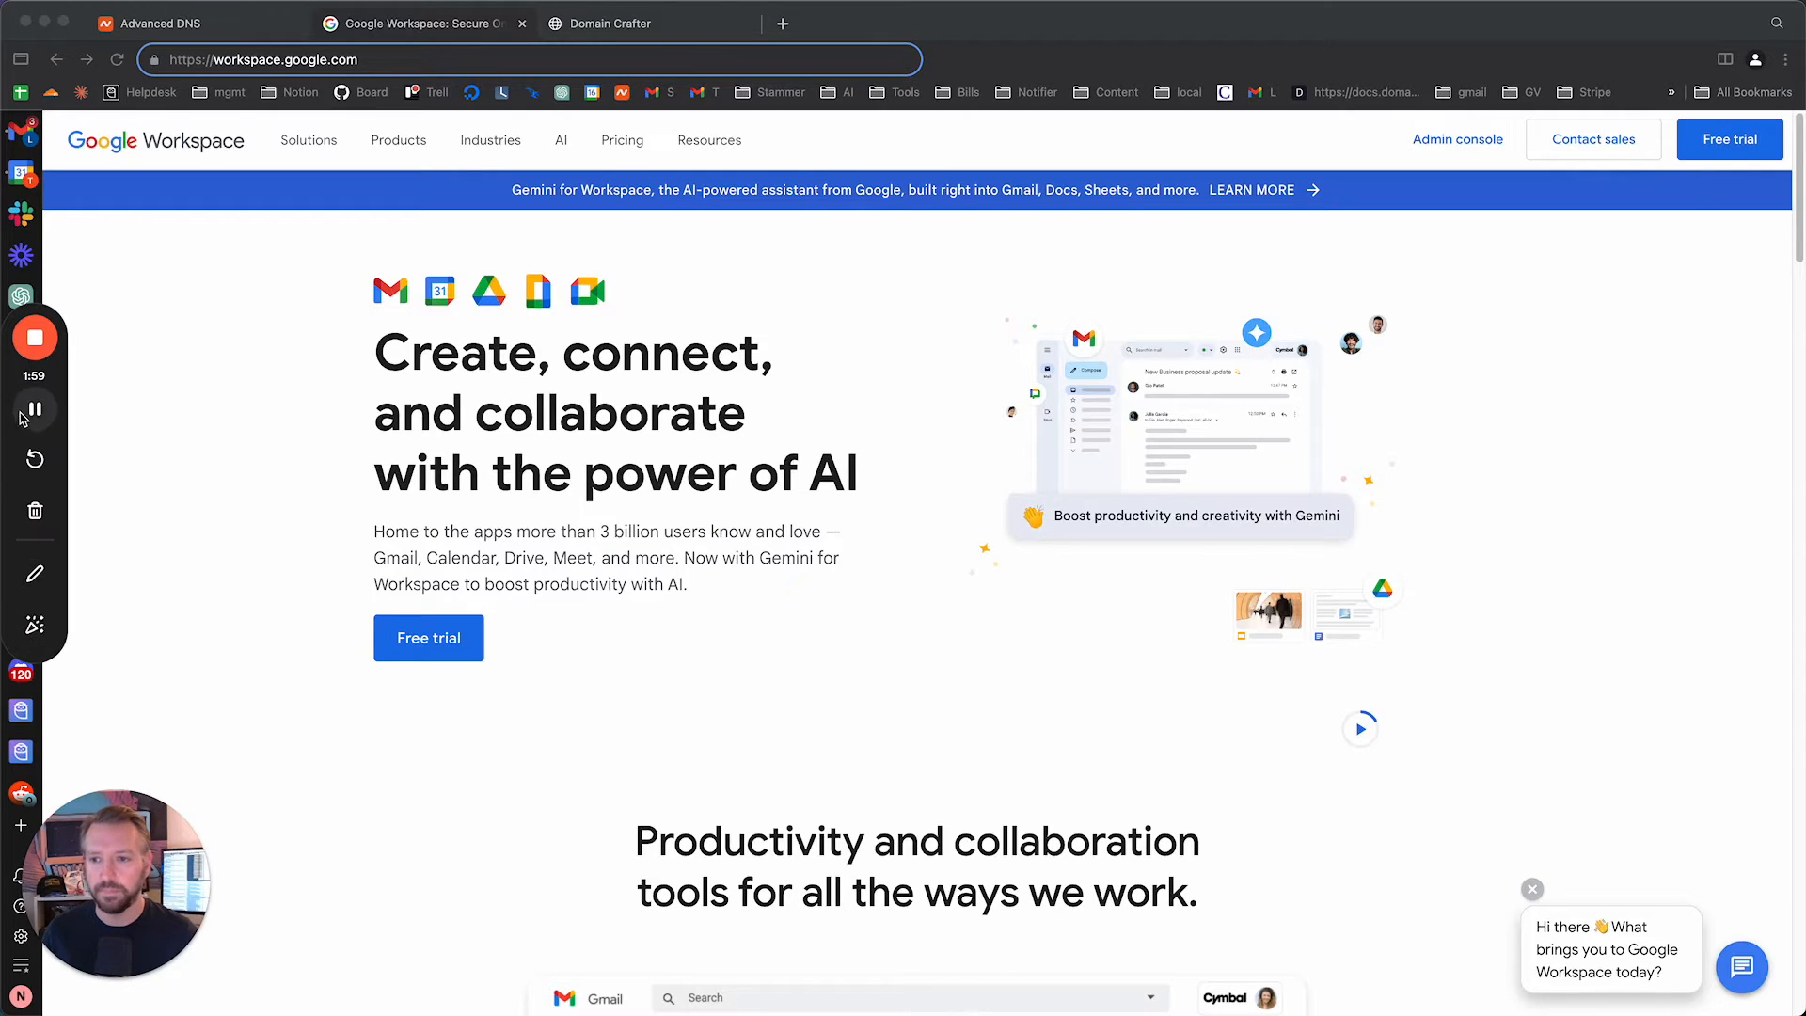
pyautogui.hotkey('ctrl', 'Tab')
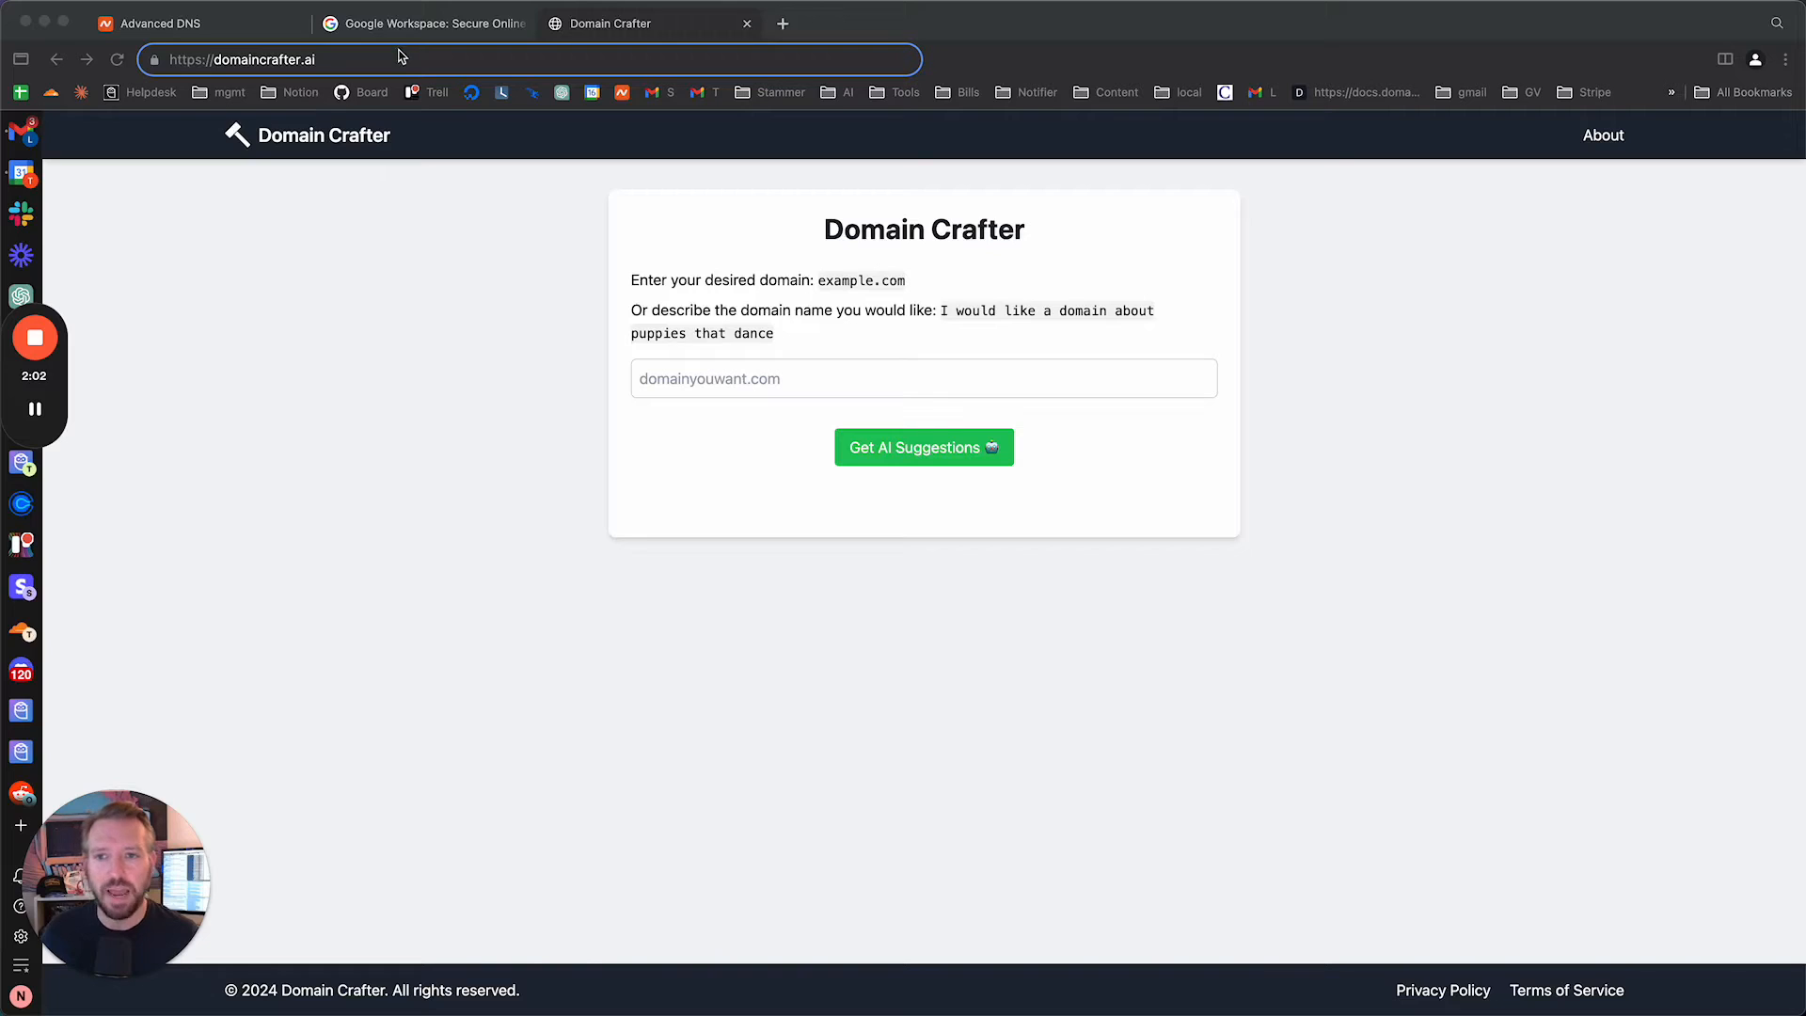
# Generate AI suggestions for neveruseagmail.com and review alternatives like GmailDetour.net and MailEscape.com.
pyautogui.click(376, 313)
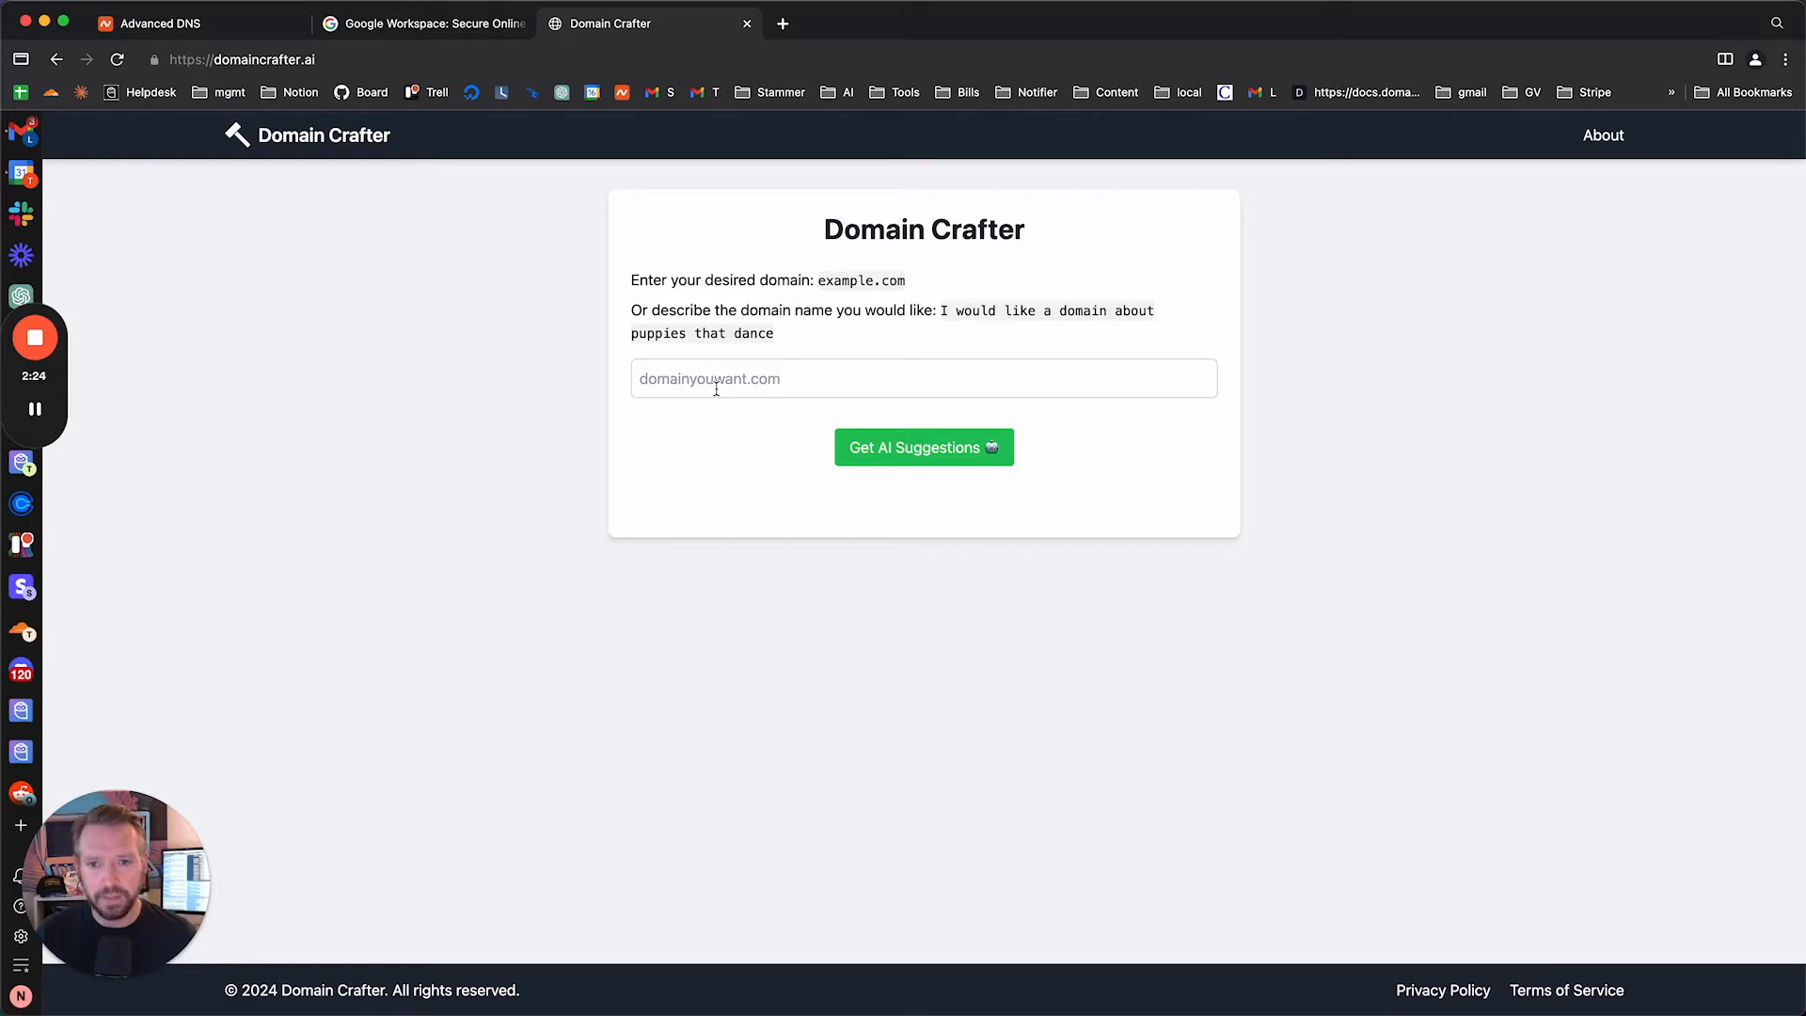
pyautogui.click(716, 388)
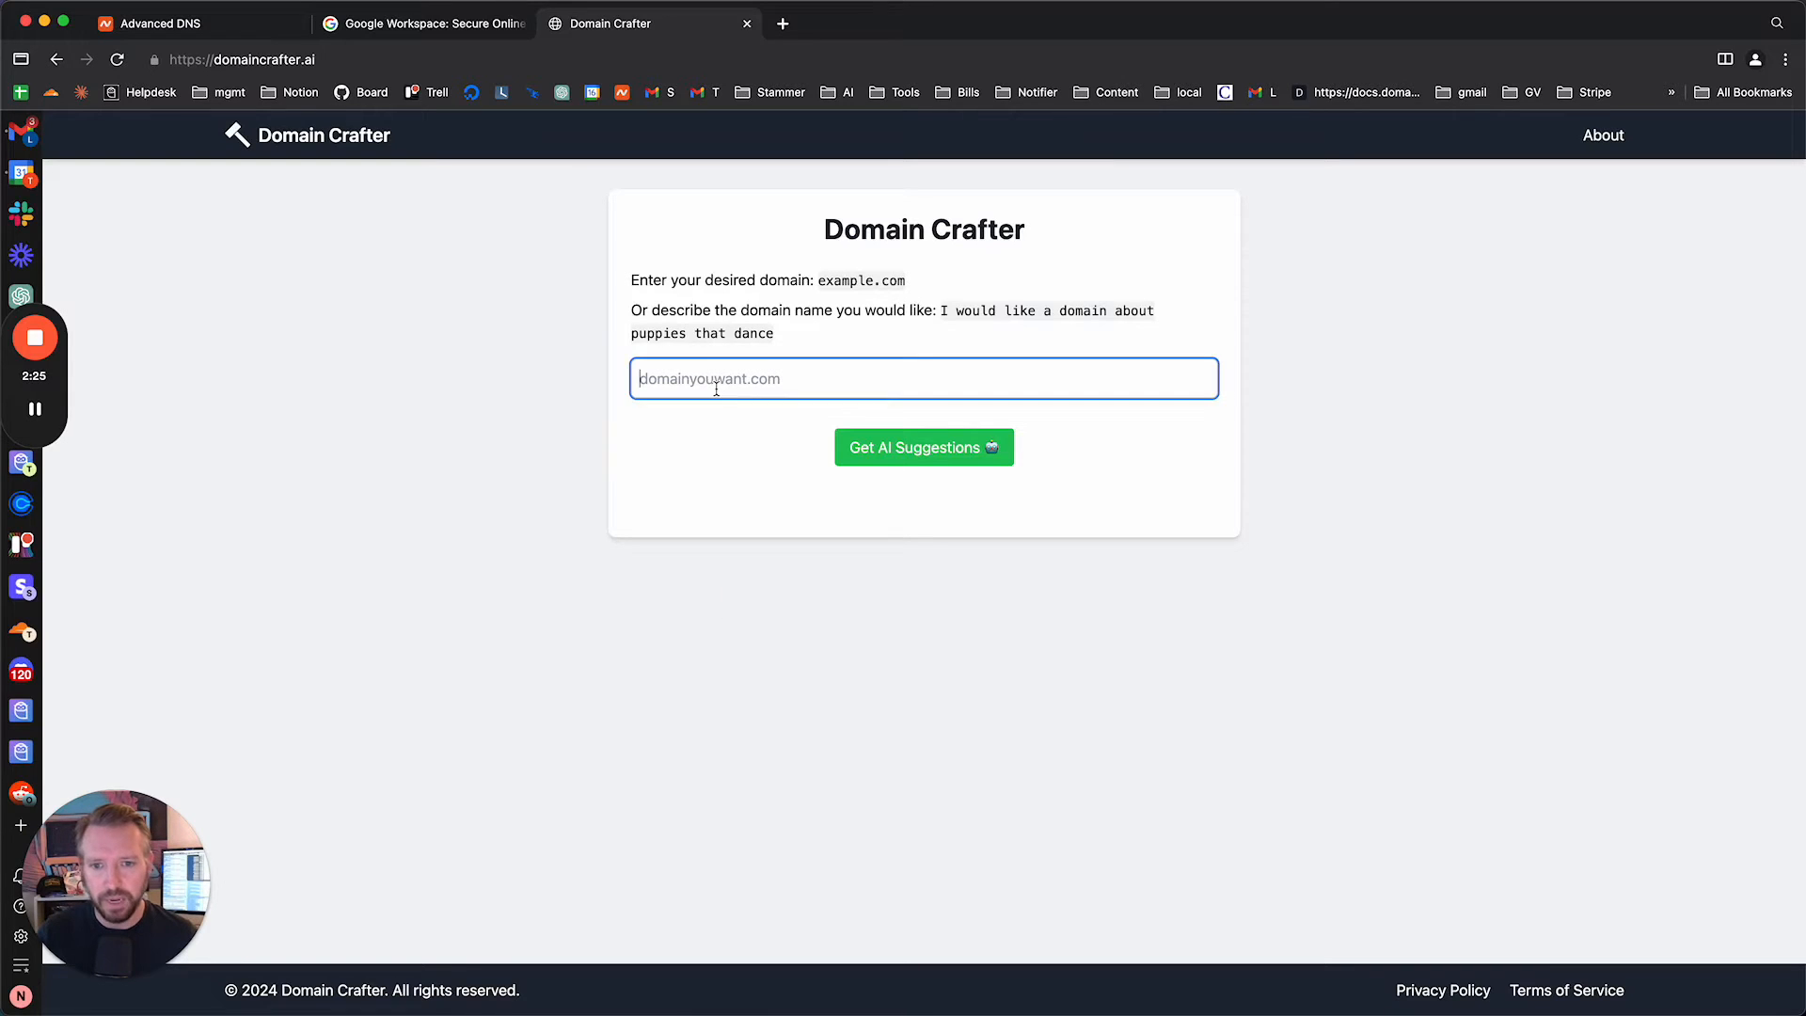
pyautogui.click(640, 297)
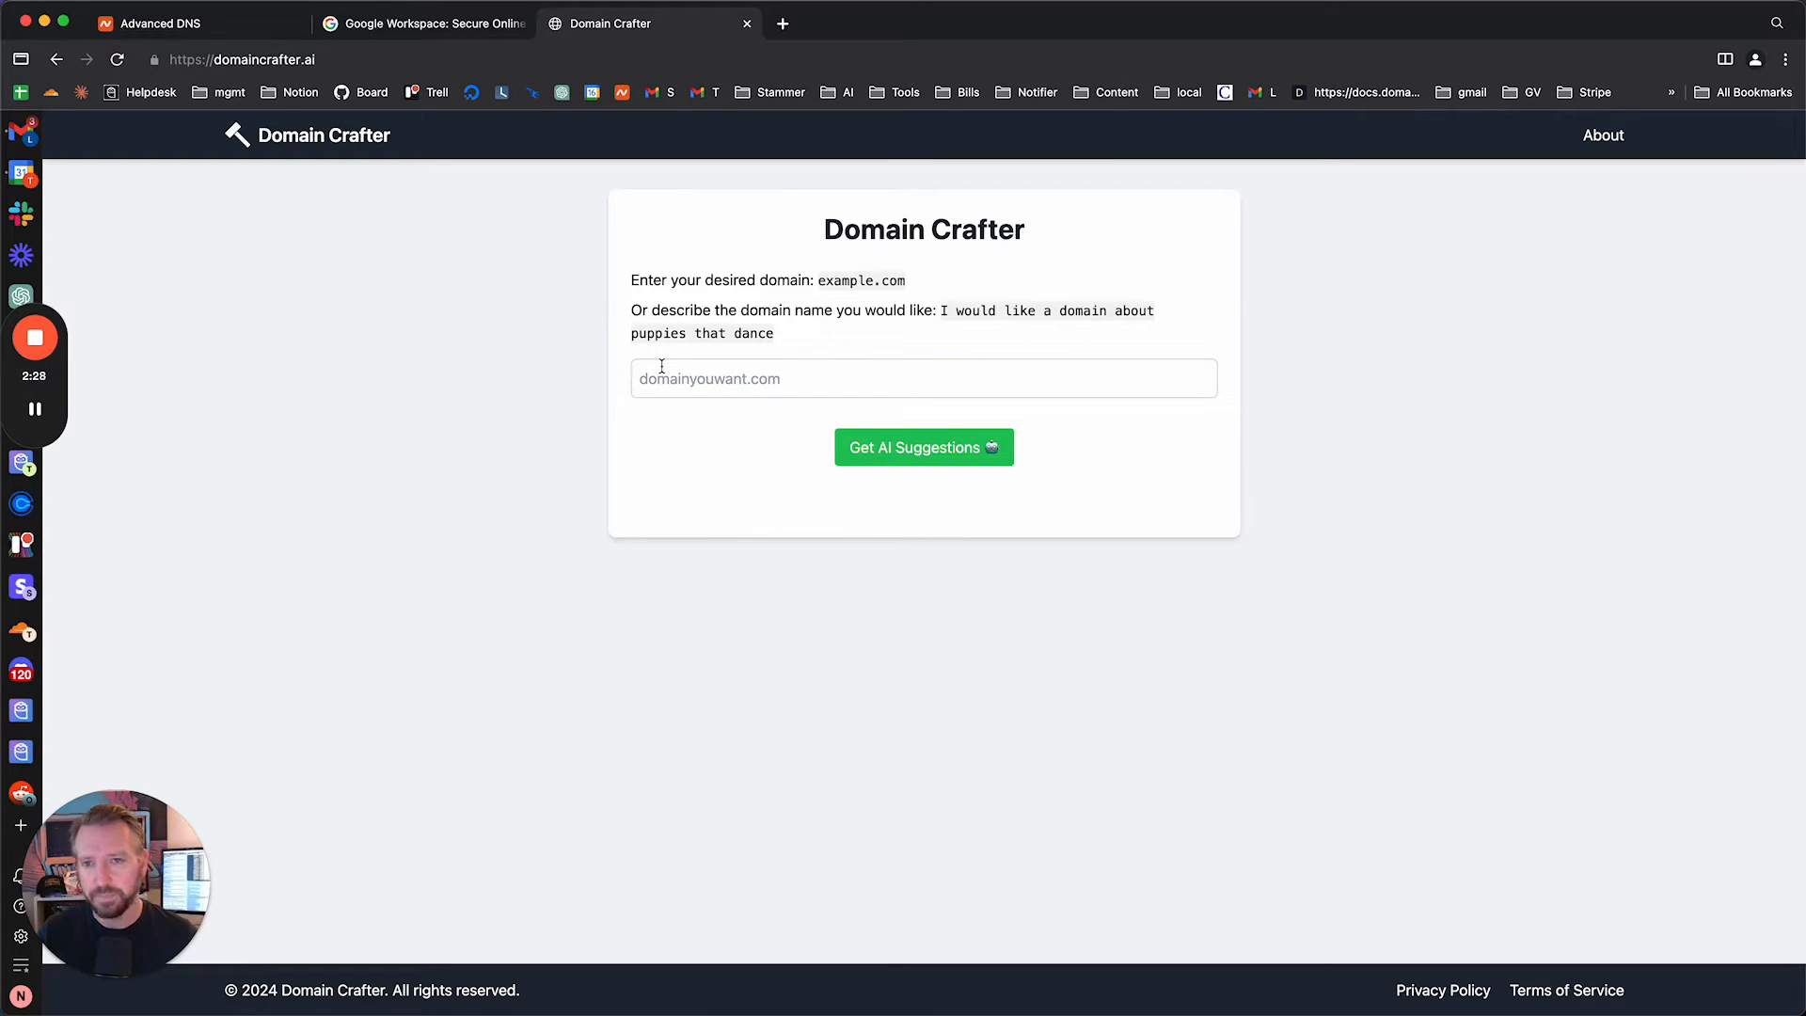
pyautogui.click(660, 369)
pyautogui.write('nev')
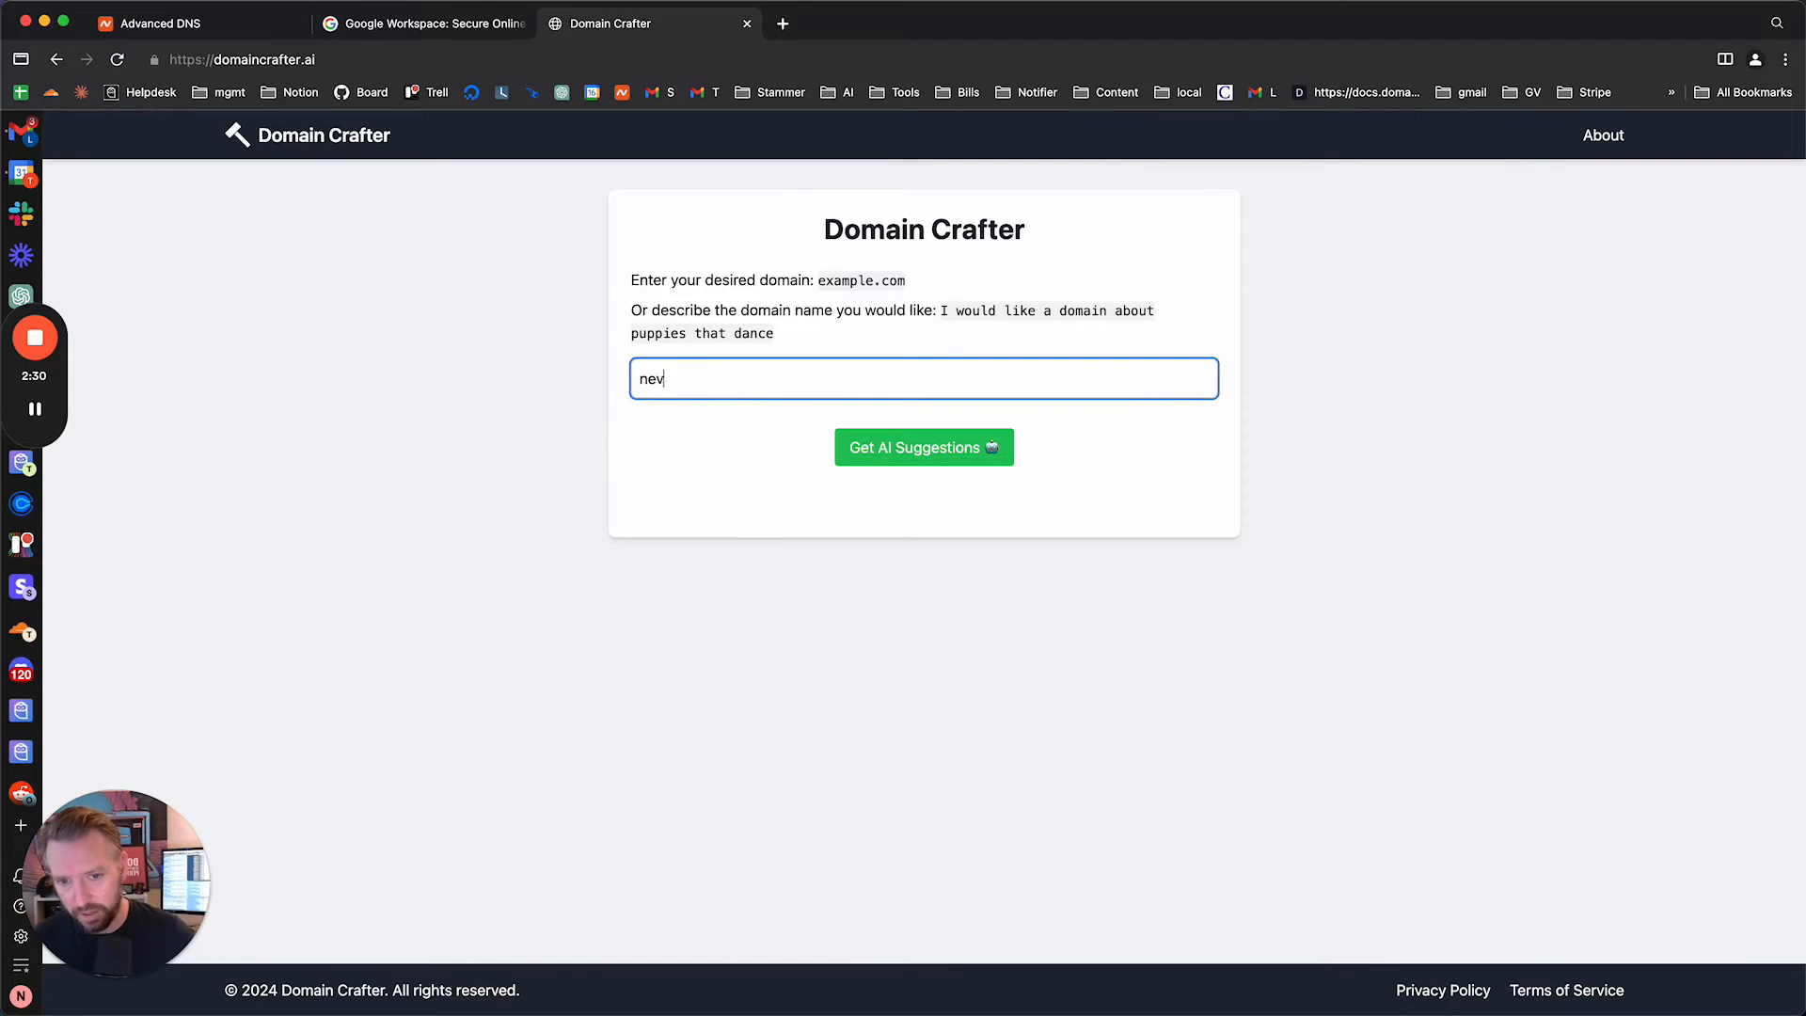
pyautogui.write('eruseagmai')
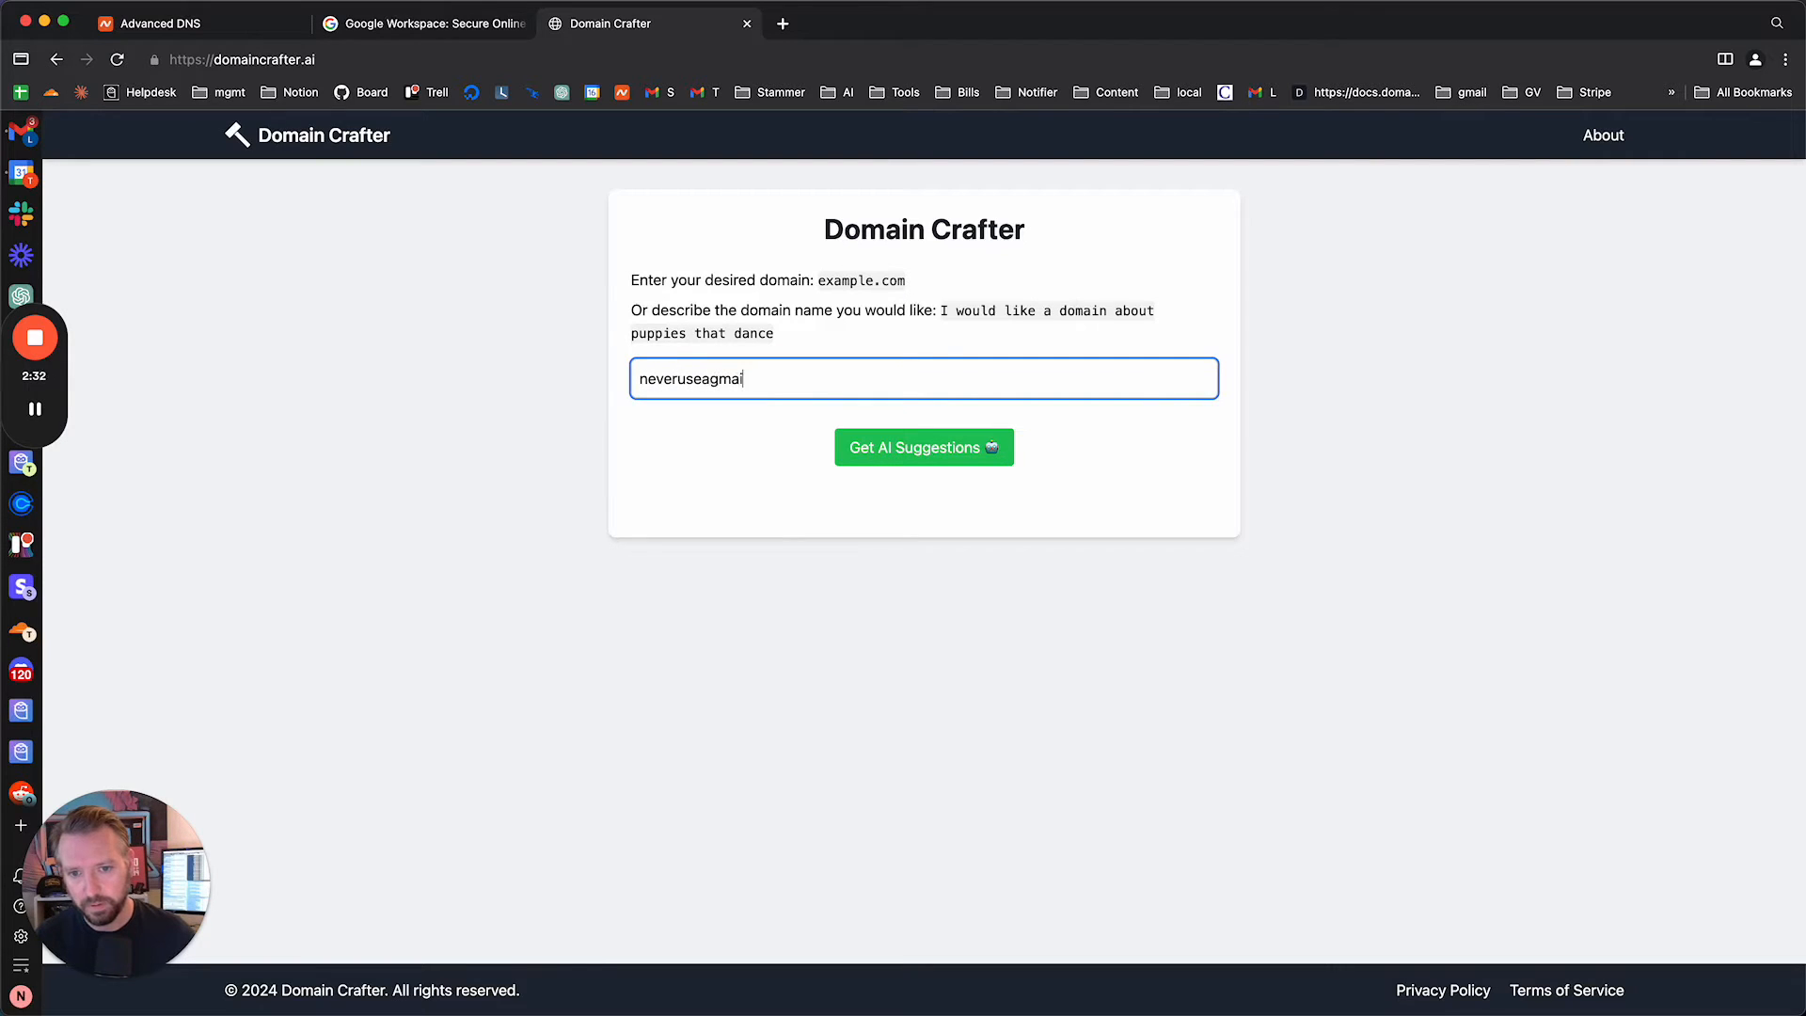
pyautogui.write('l.com')
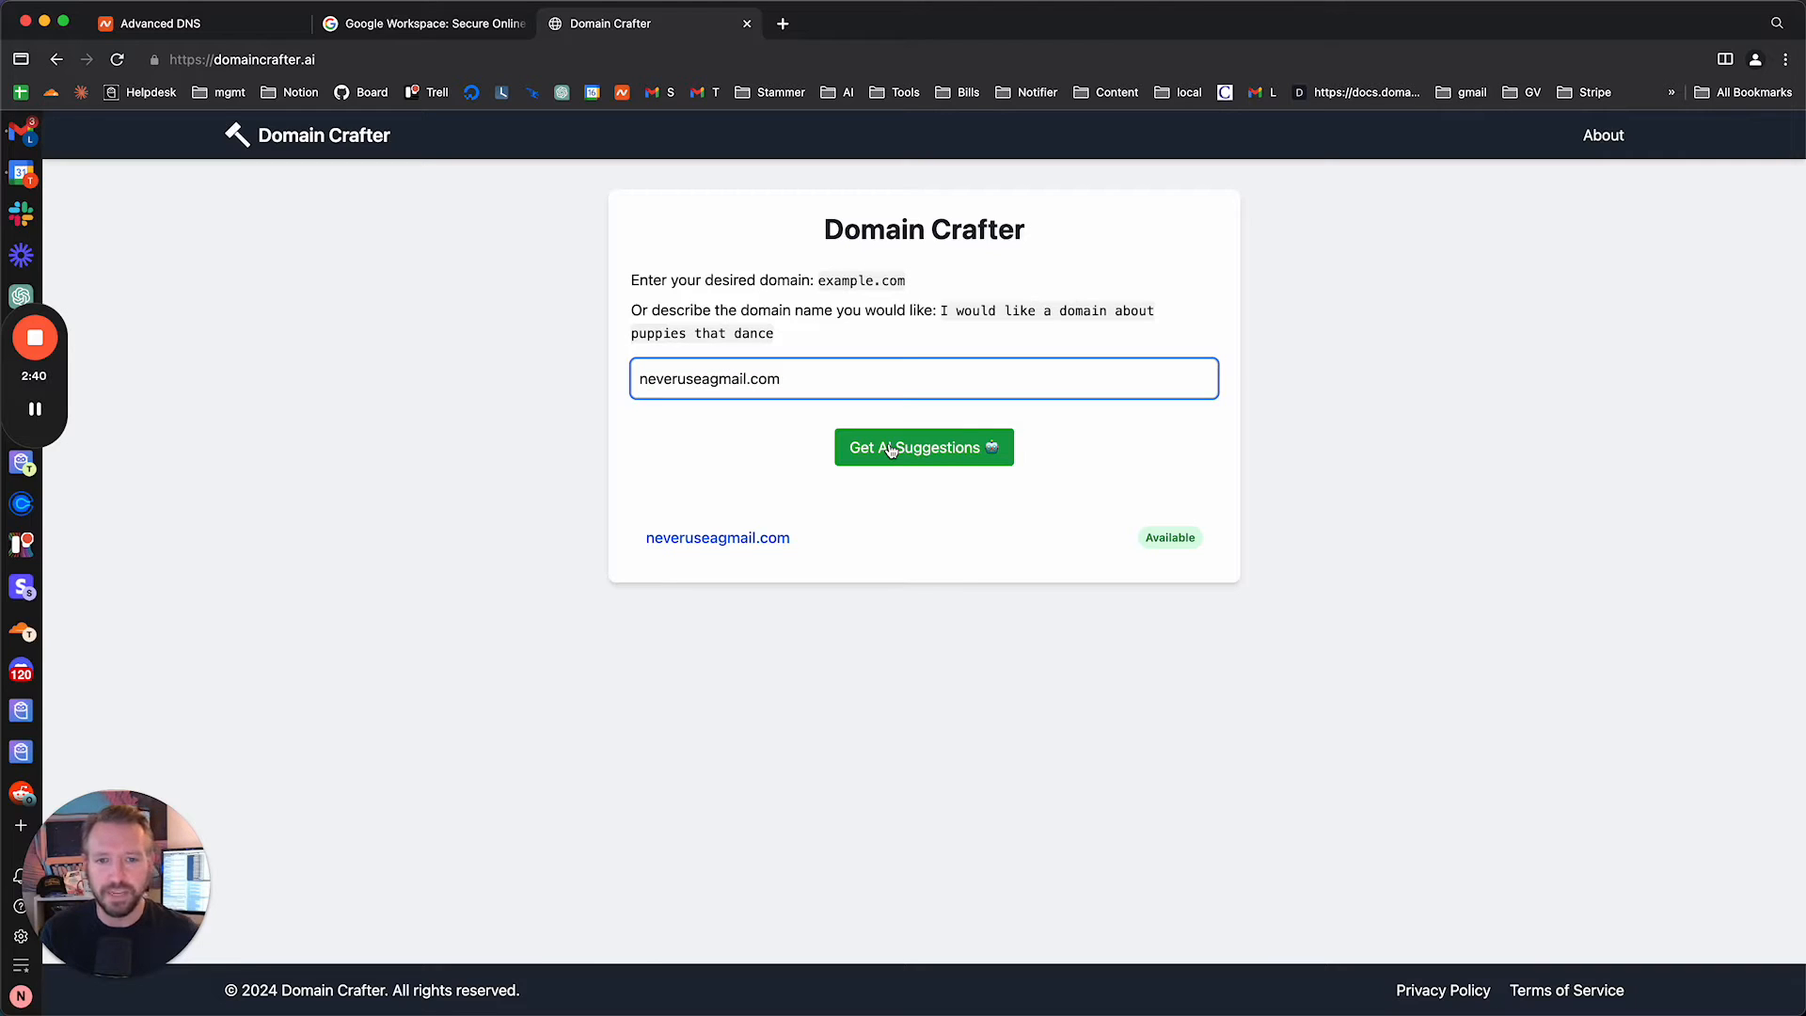
pyautogui.click(891, 449)
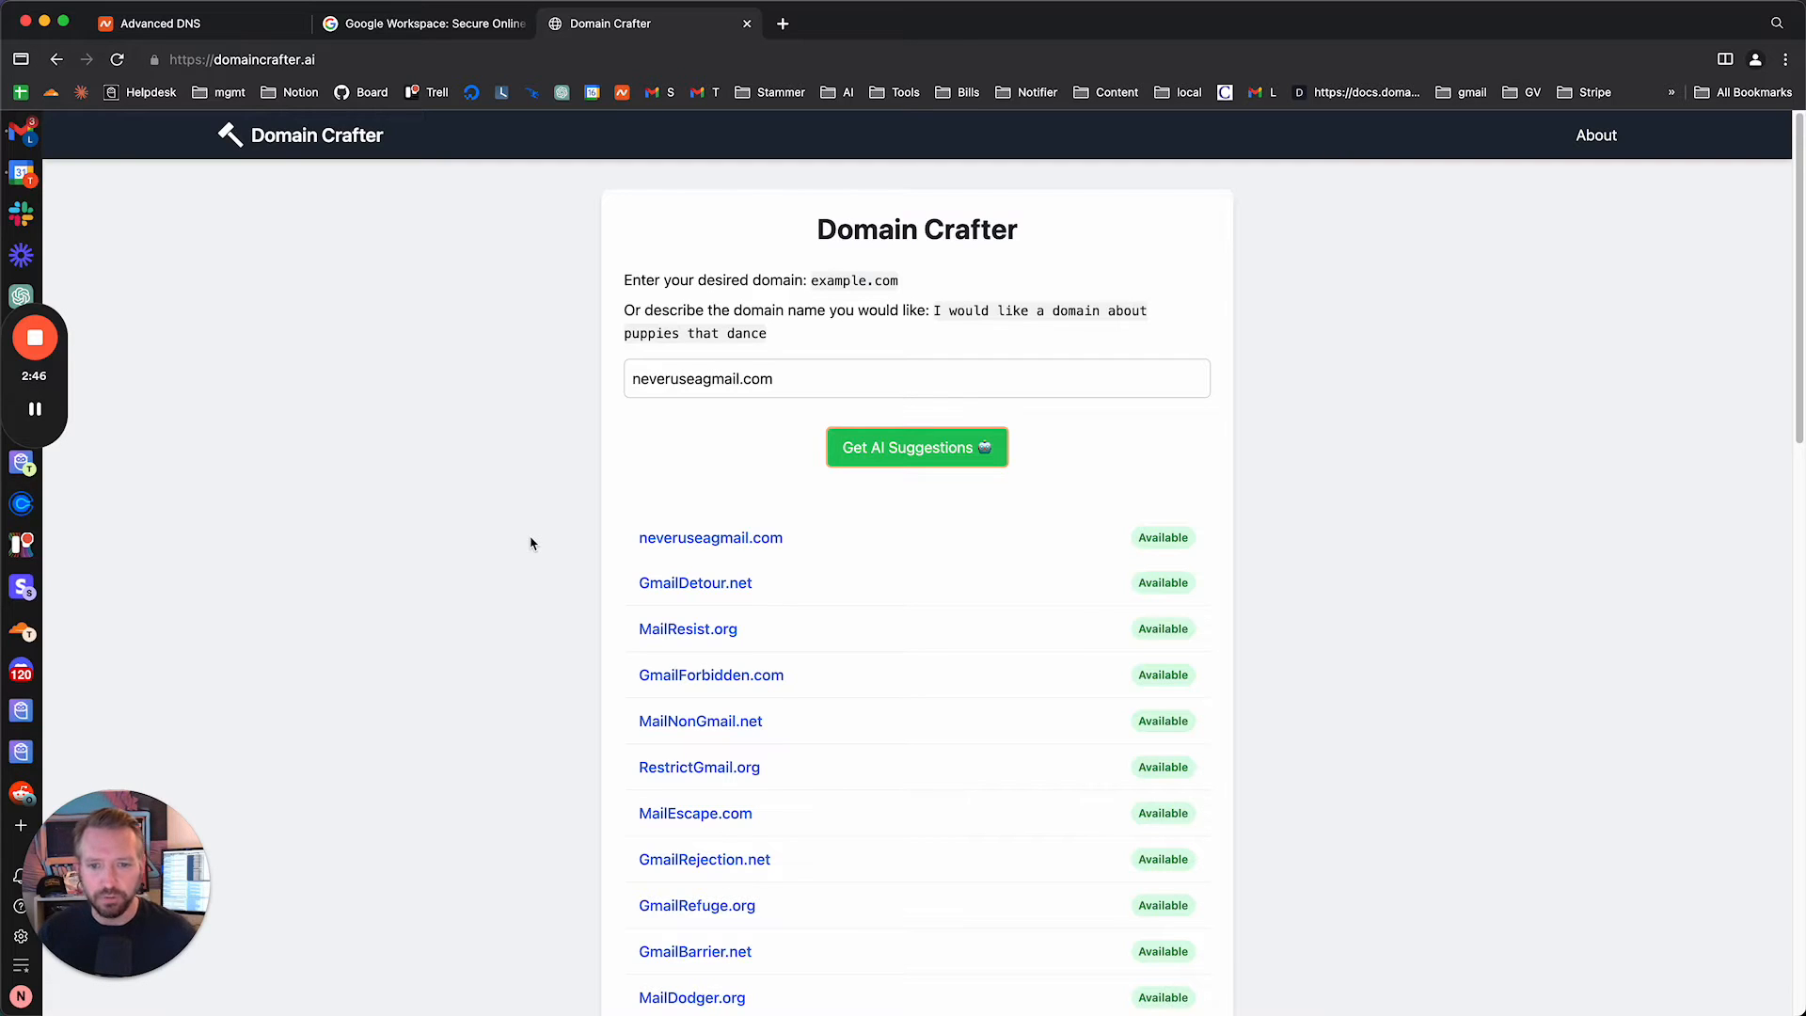
pyautogui.scroll(-1, 723, 664)
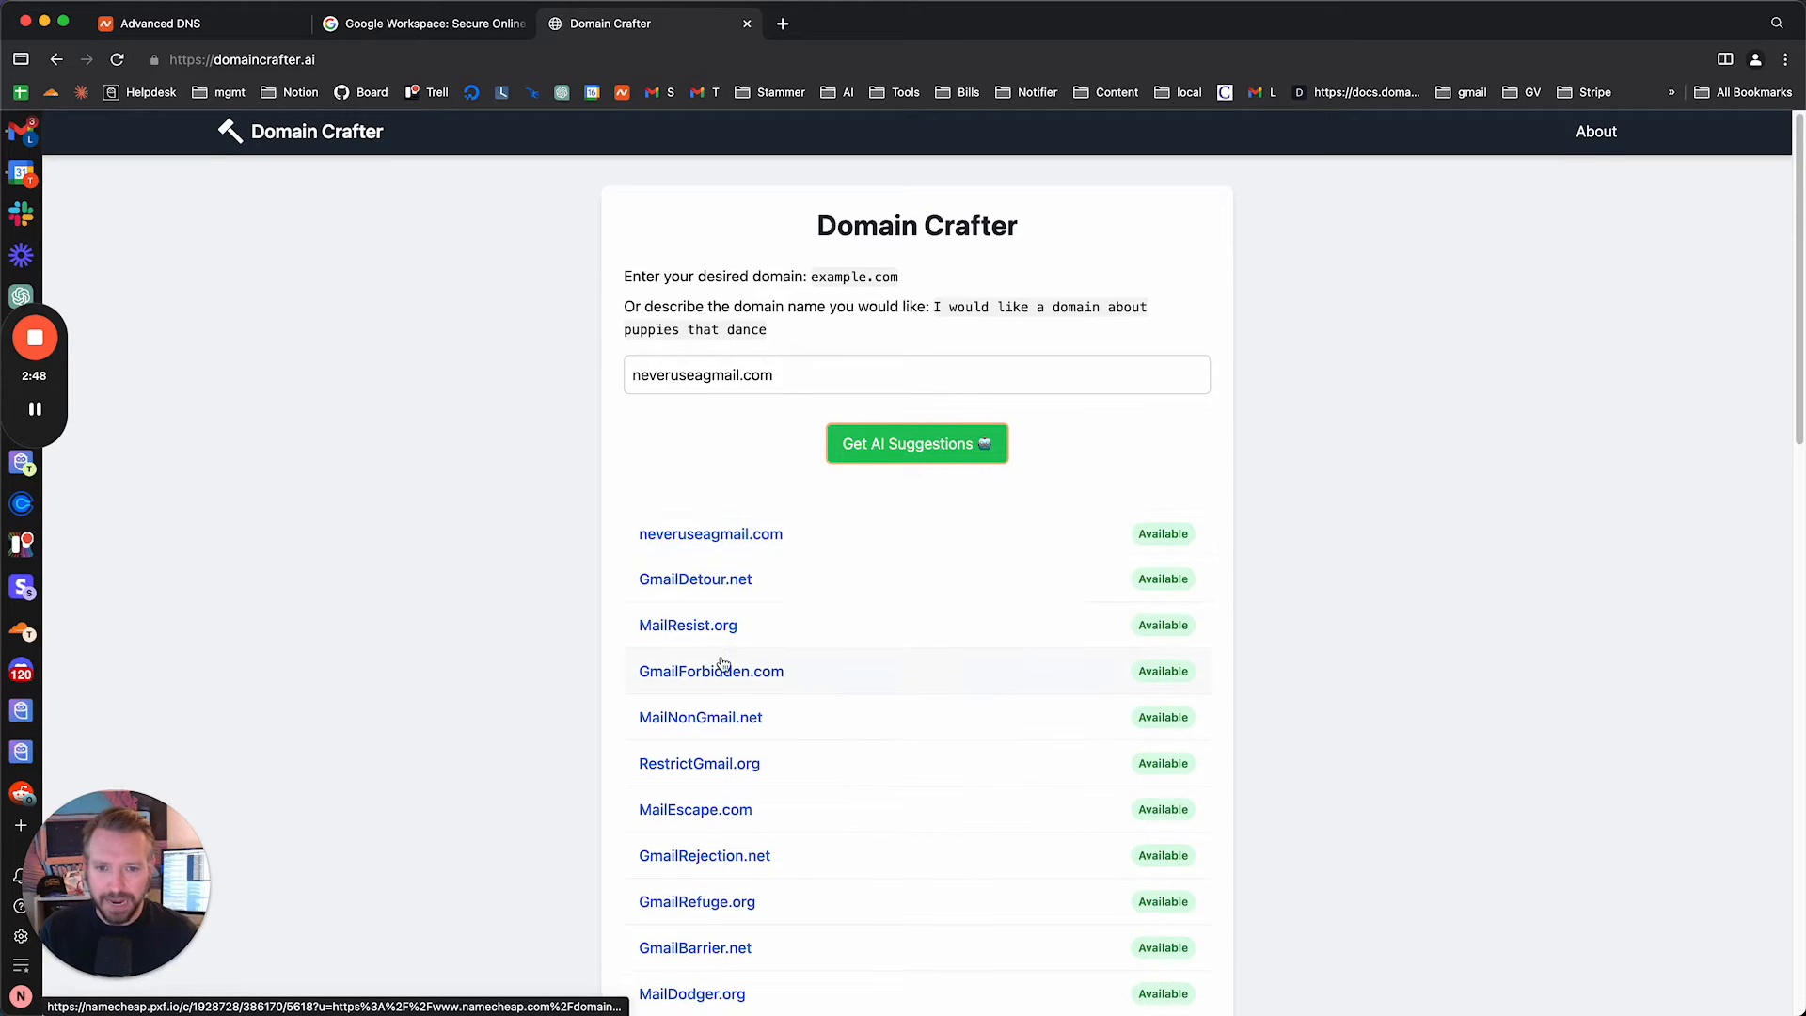
pyautogui.scroll(-5, 723, 665)
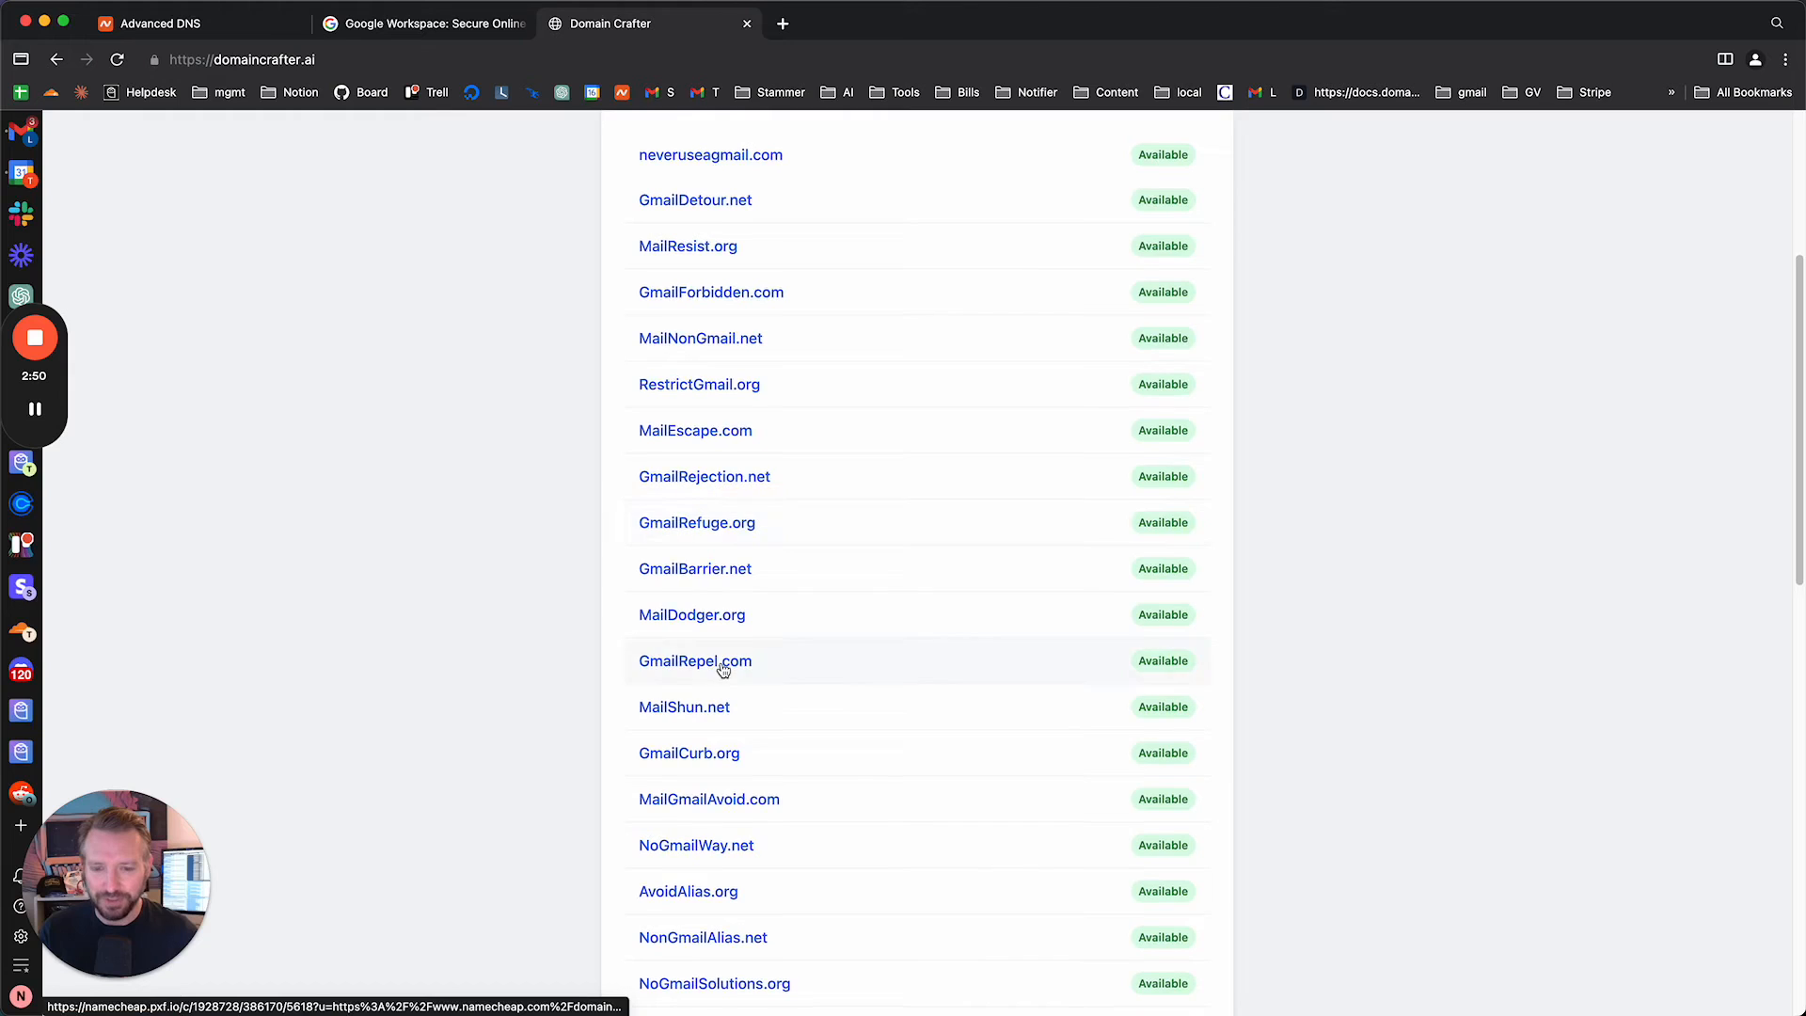
pyautogui.scroll(-3, 723, 669)
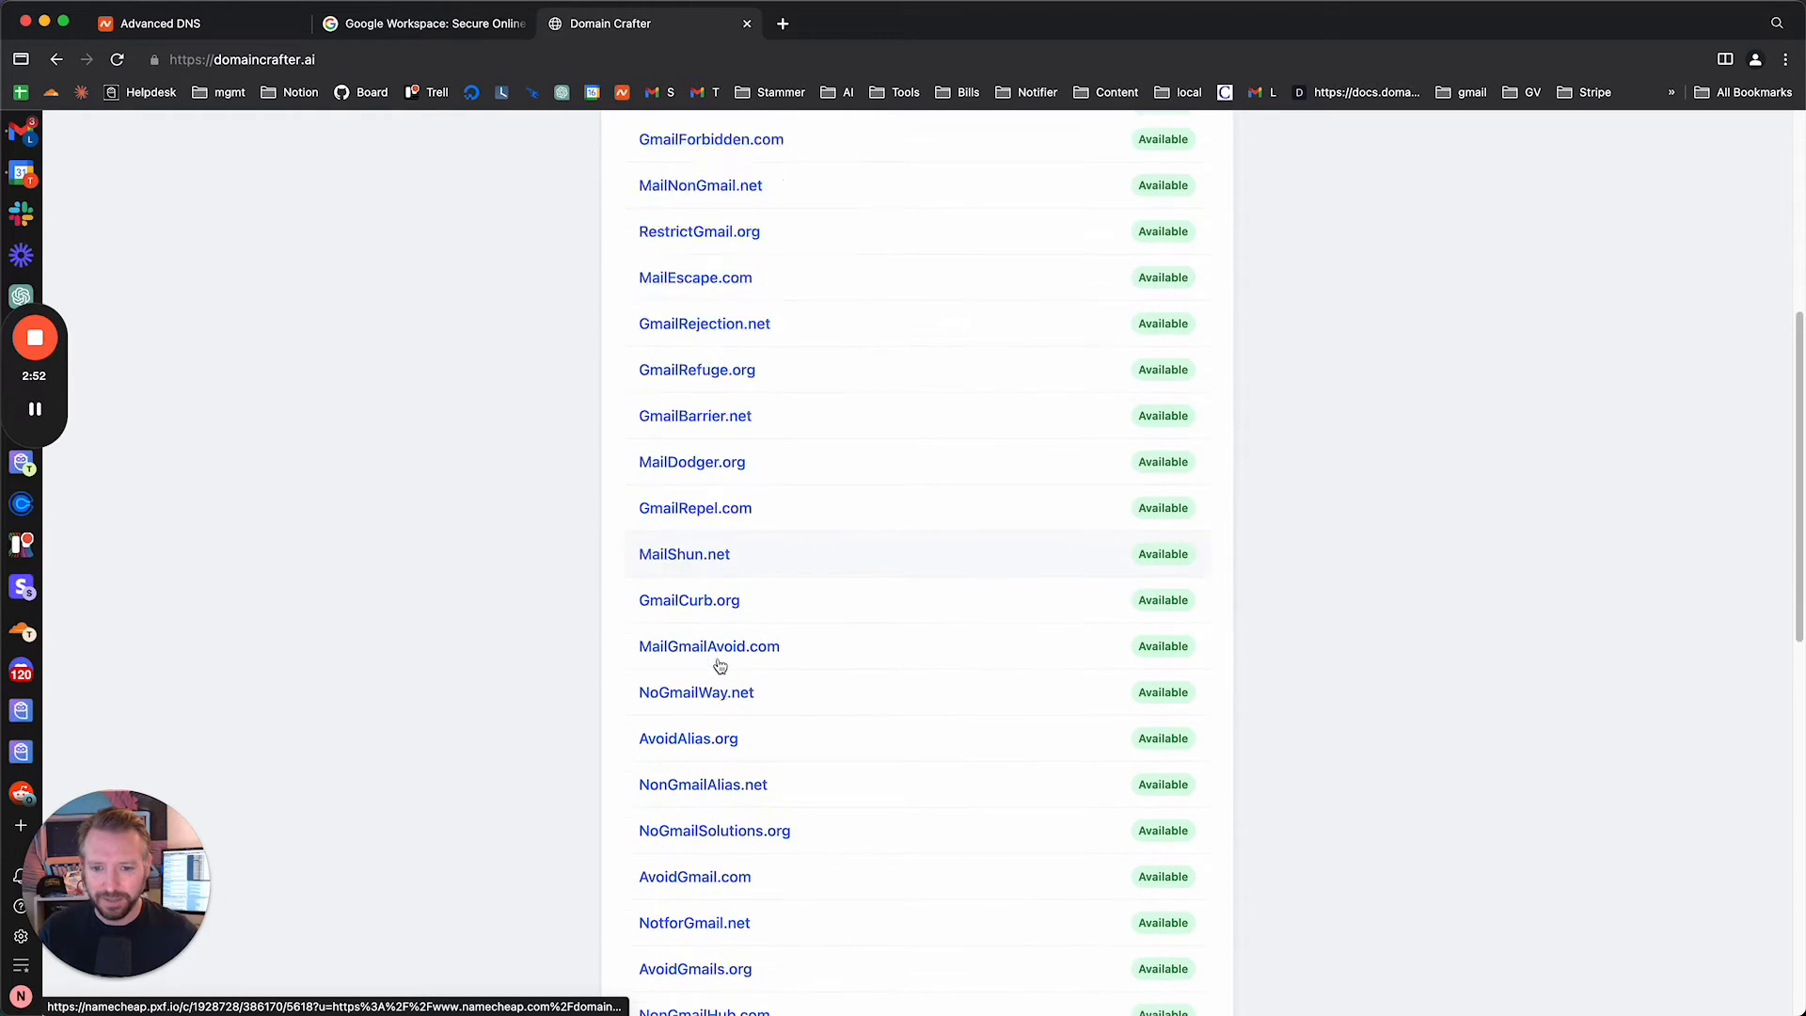
pyautogui.scroll(8, 719, 666)
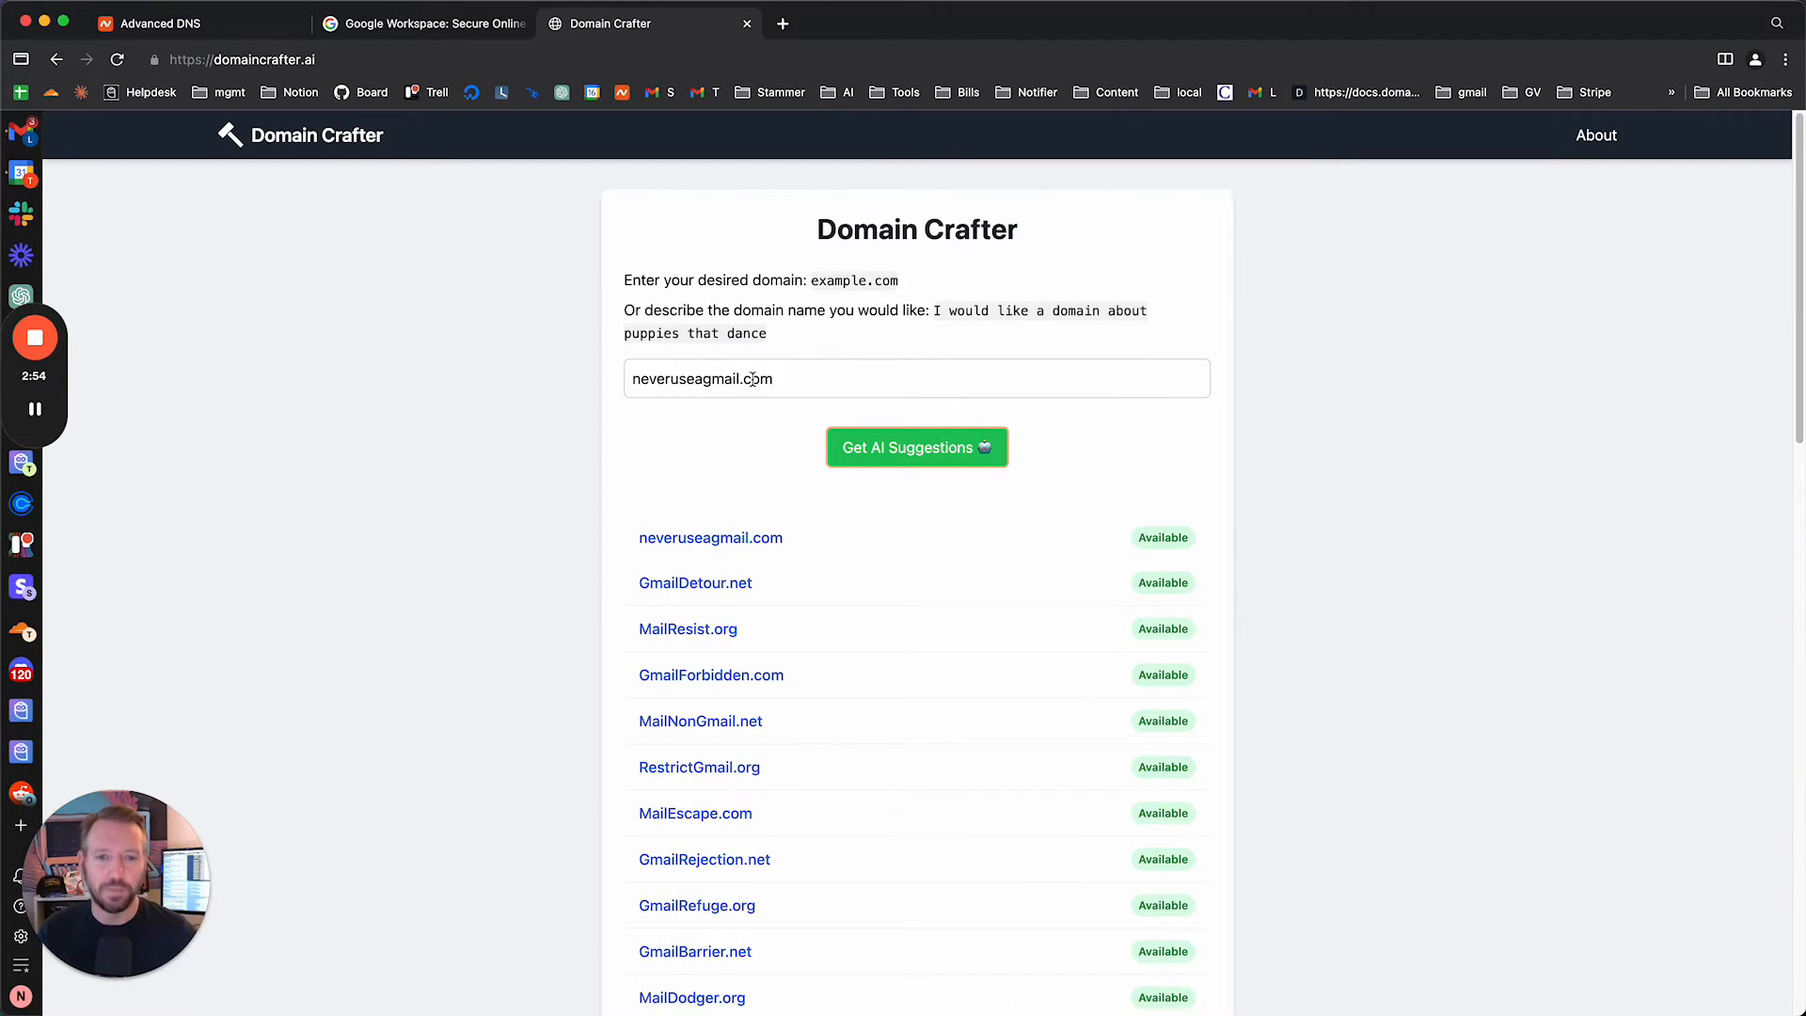
# Look up neveruseagmail.com on Namecheap and compare extension prices, e.g. neveruseagmail.pro at $2.98/yr.
pyautogui.click(907, 537)
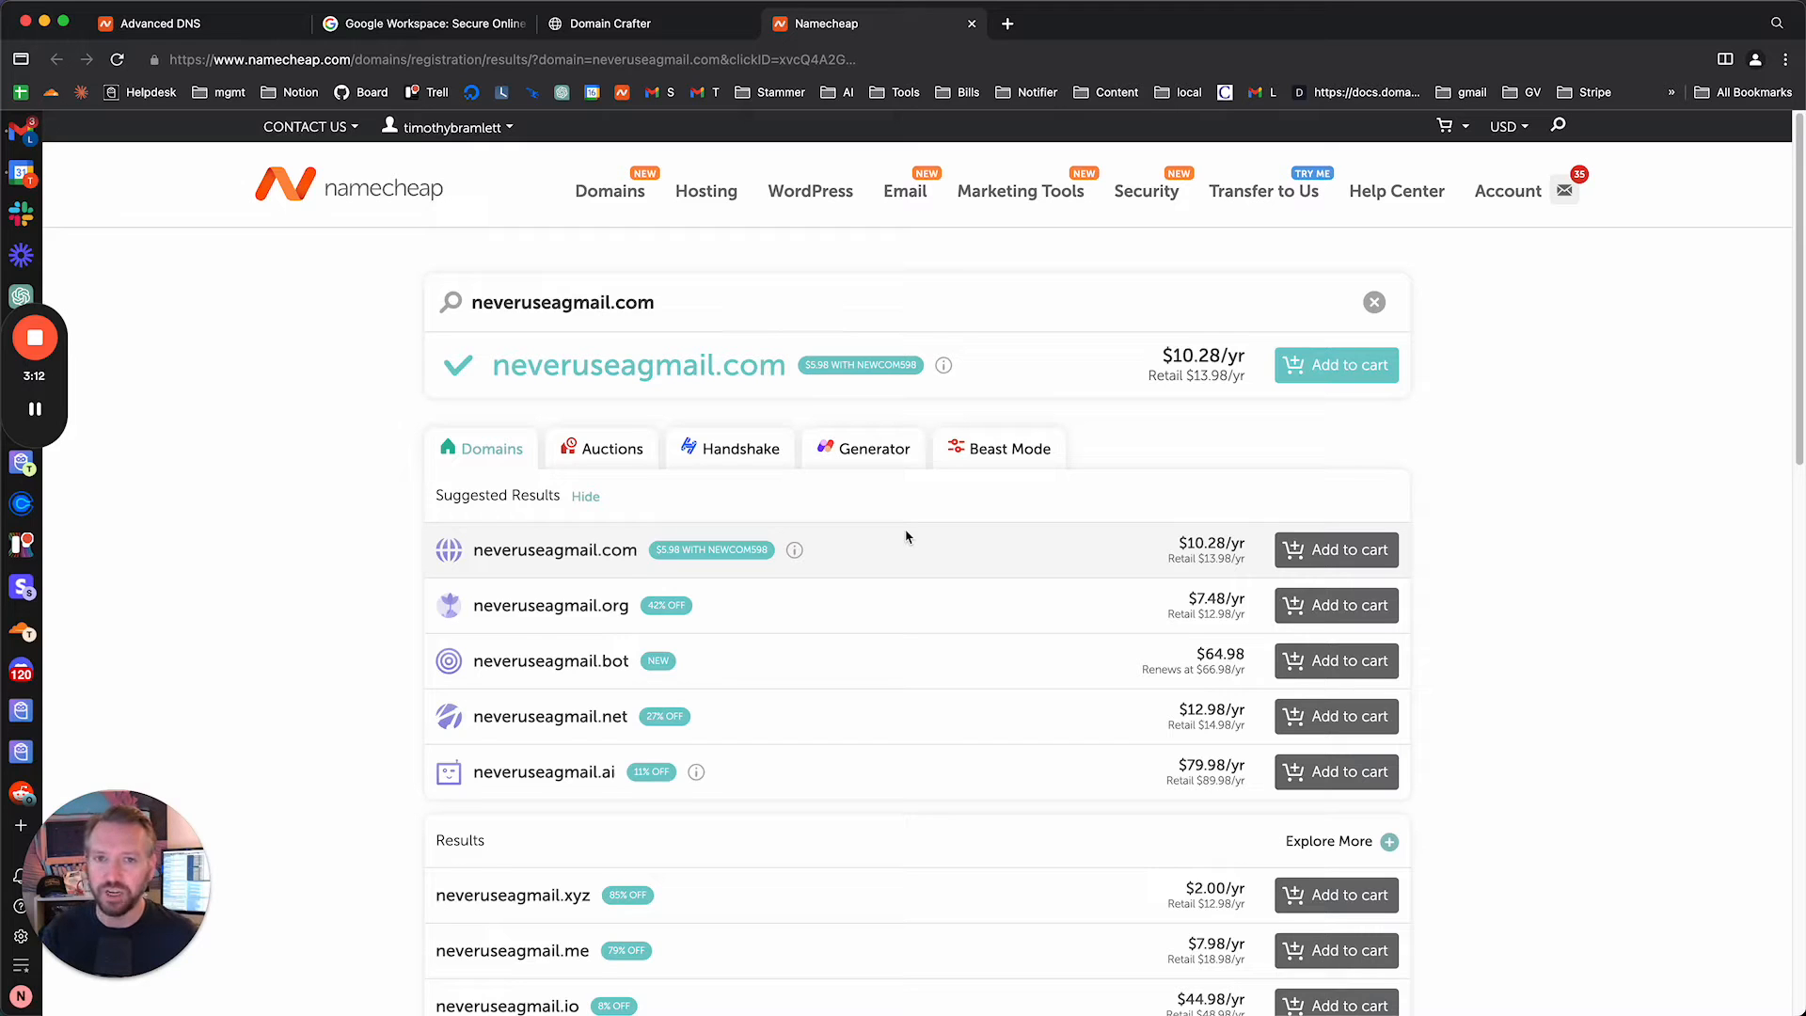
pyautogui.scroll(-3, 889, 639)
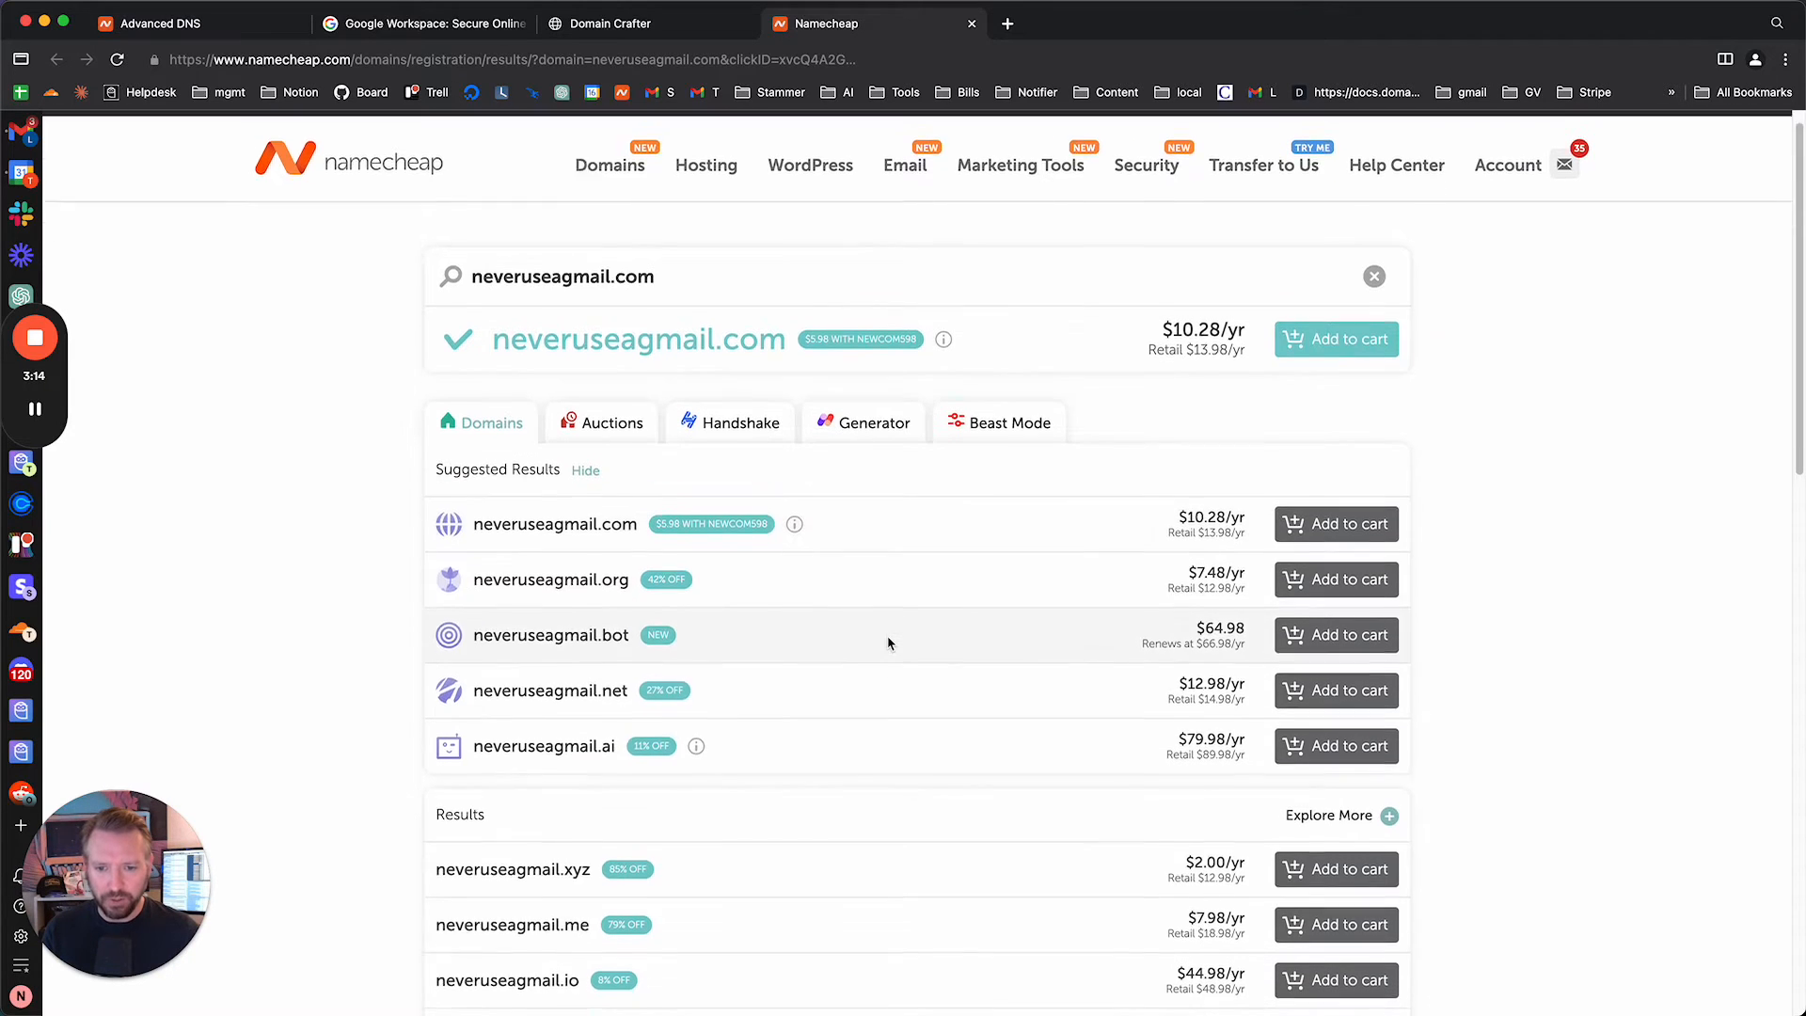
pyautogui.scroll(-4, 889, 642)
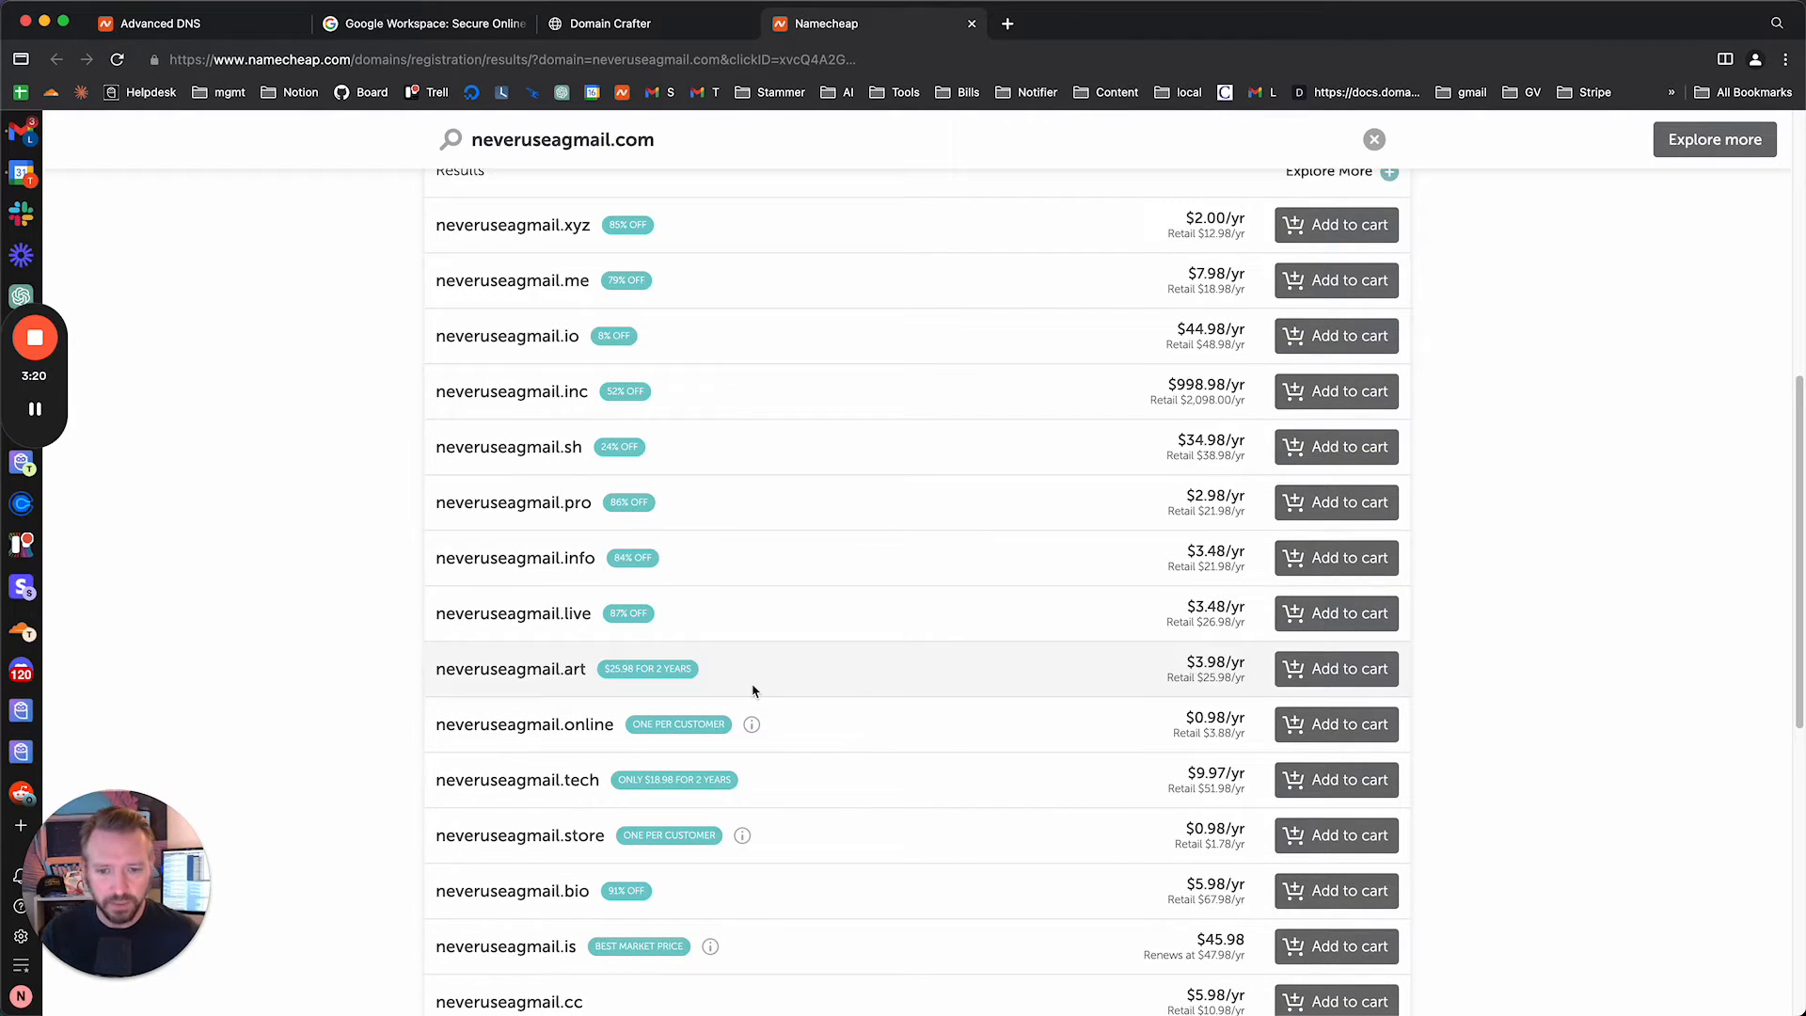
pyautogui.scroll(-1, 749, 689)
pyautogui.moveTo(755, 696)
pyautogui.scroll(-2, 756, 697)
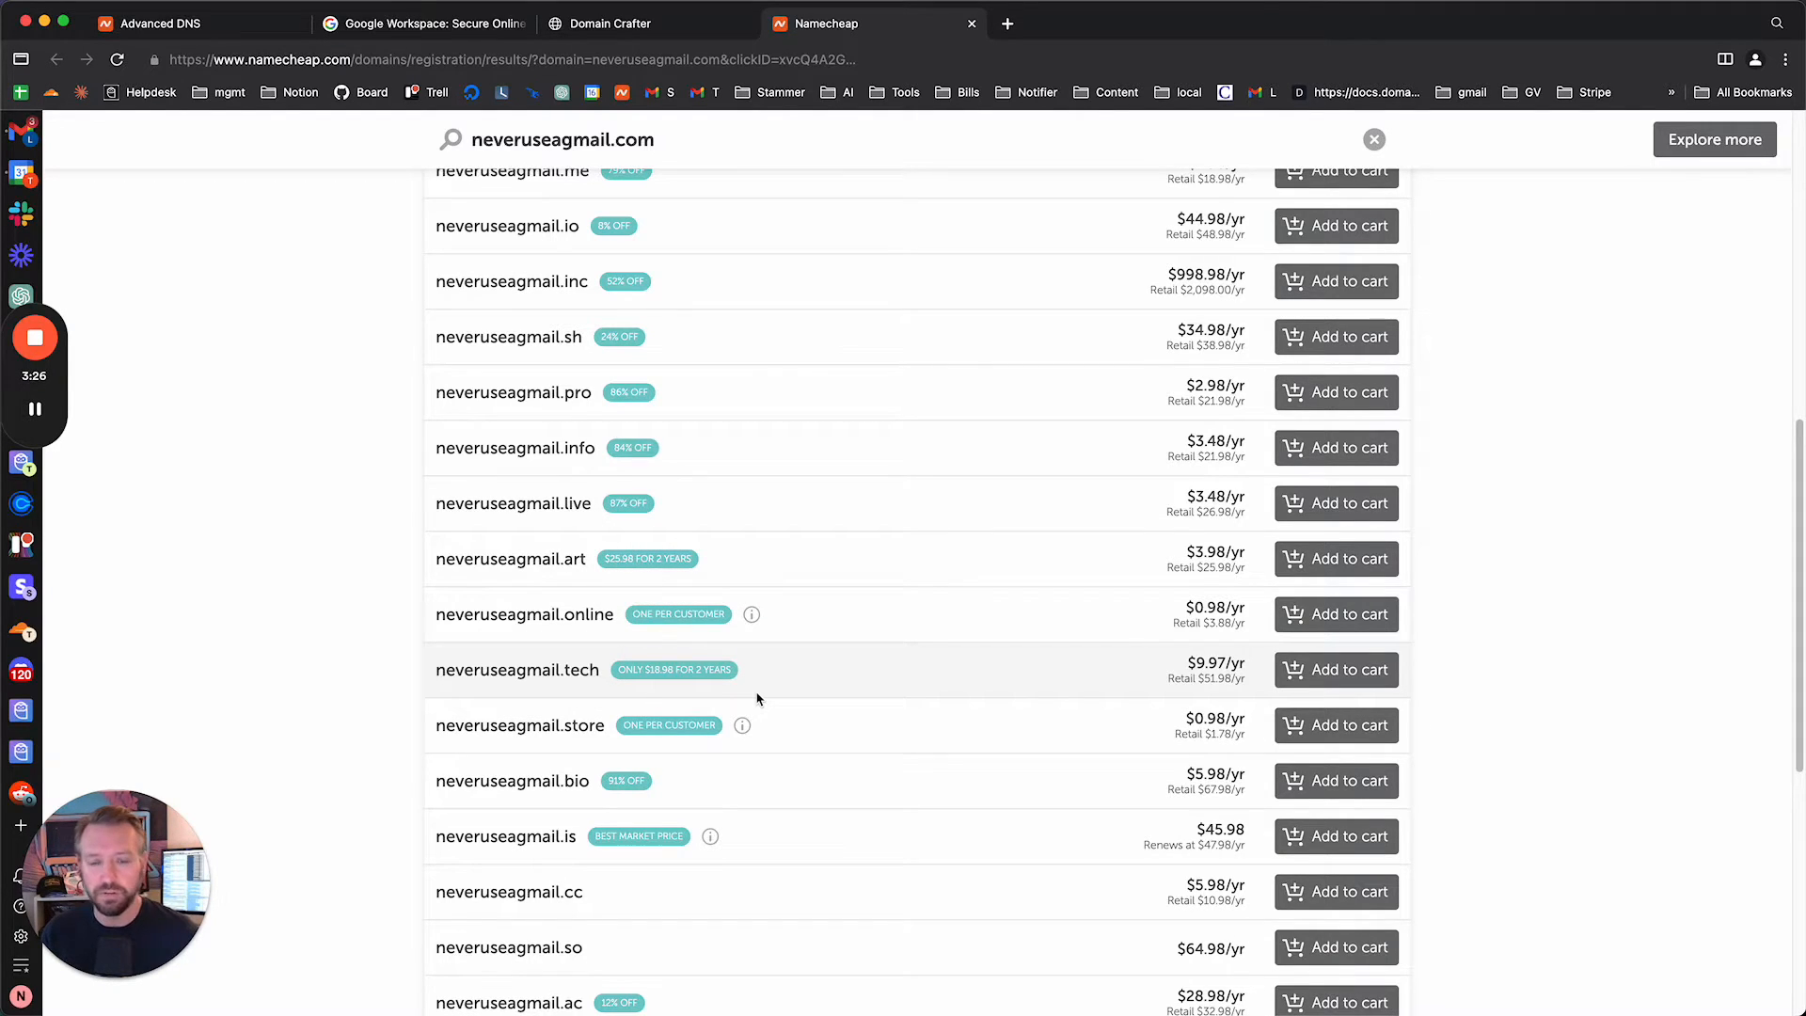
pyautogui.scroll(-1, 724, 677)
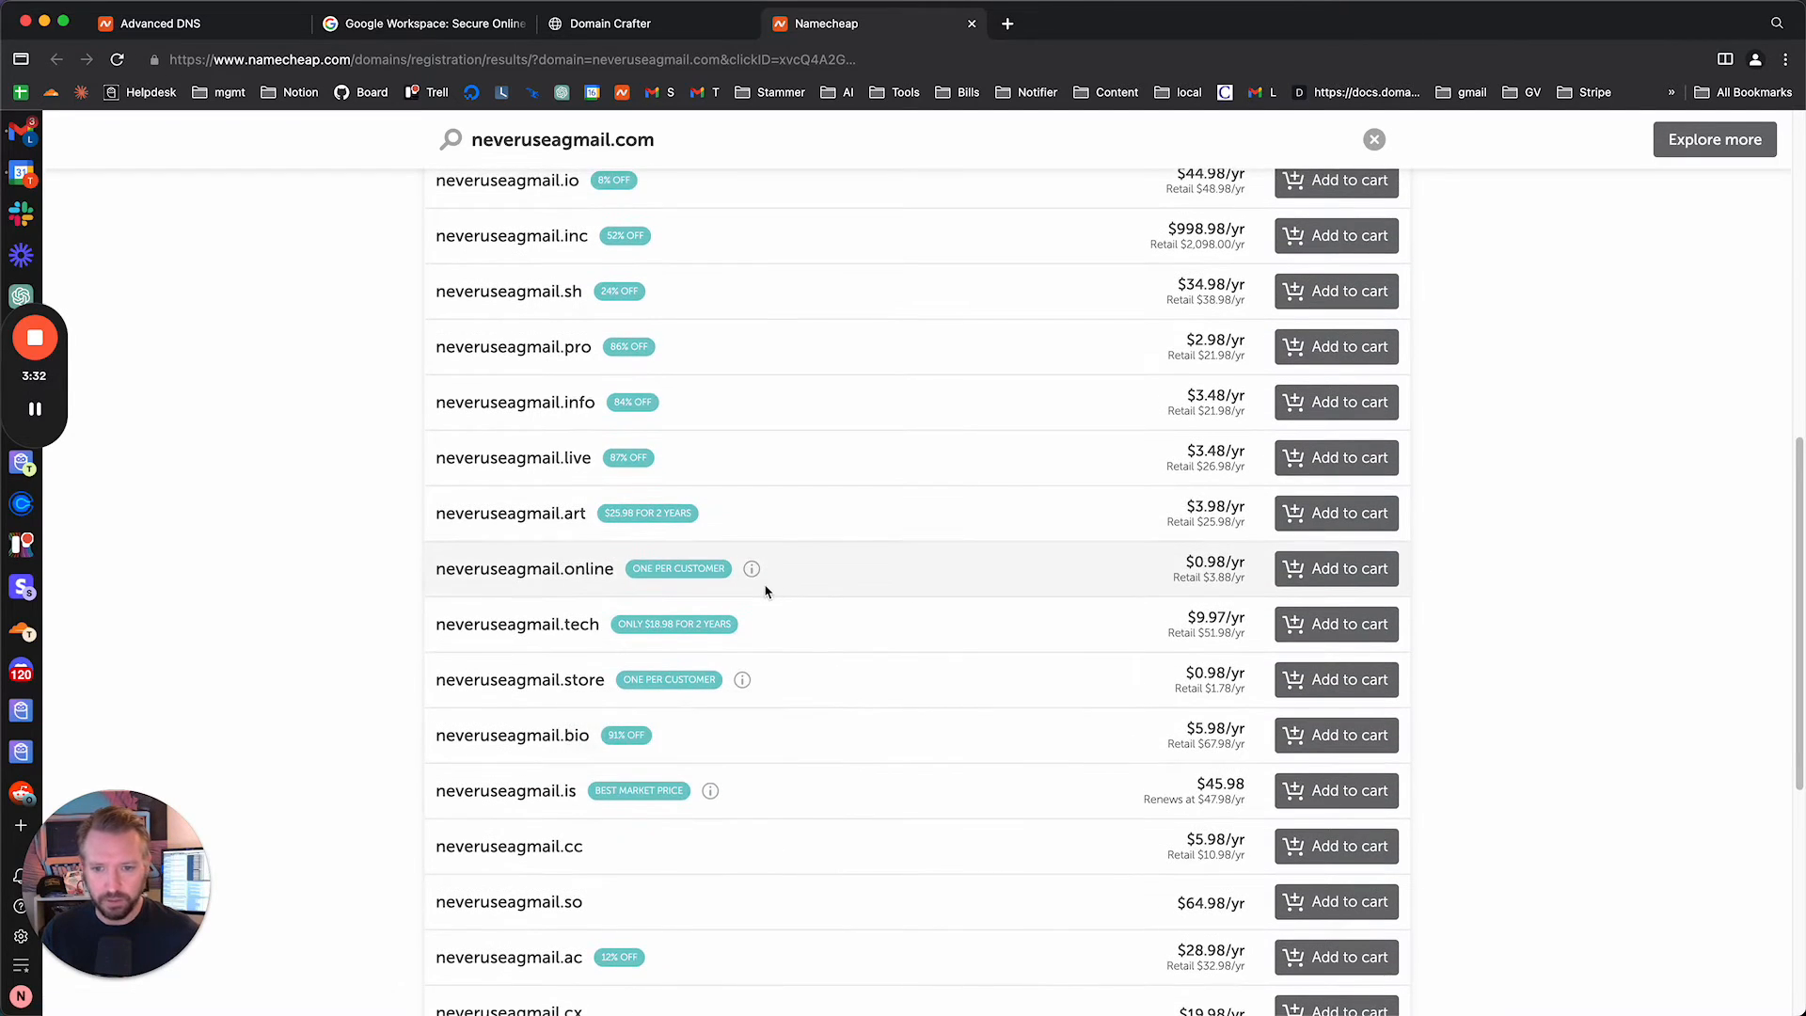
pyautogui.scroll(1, 766, 592)
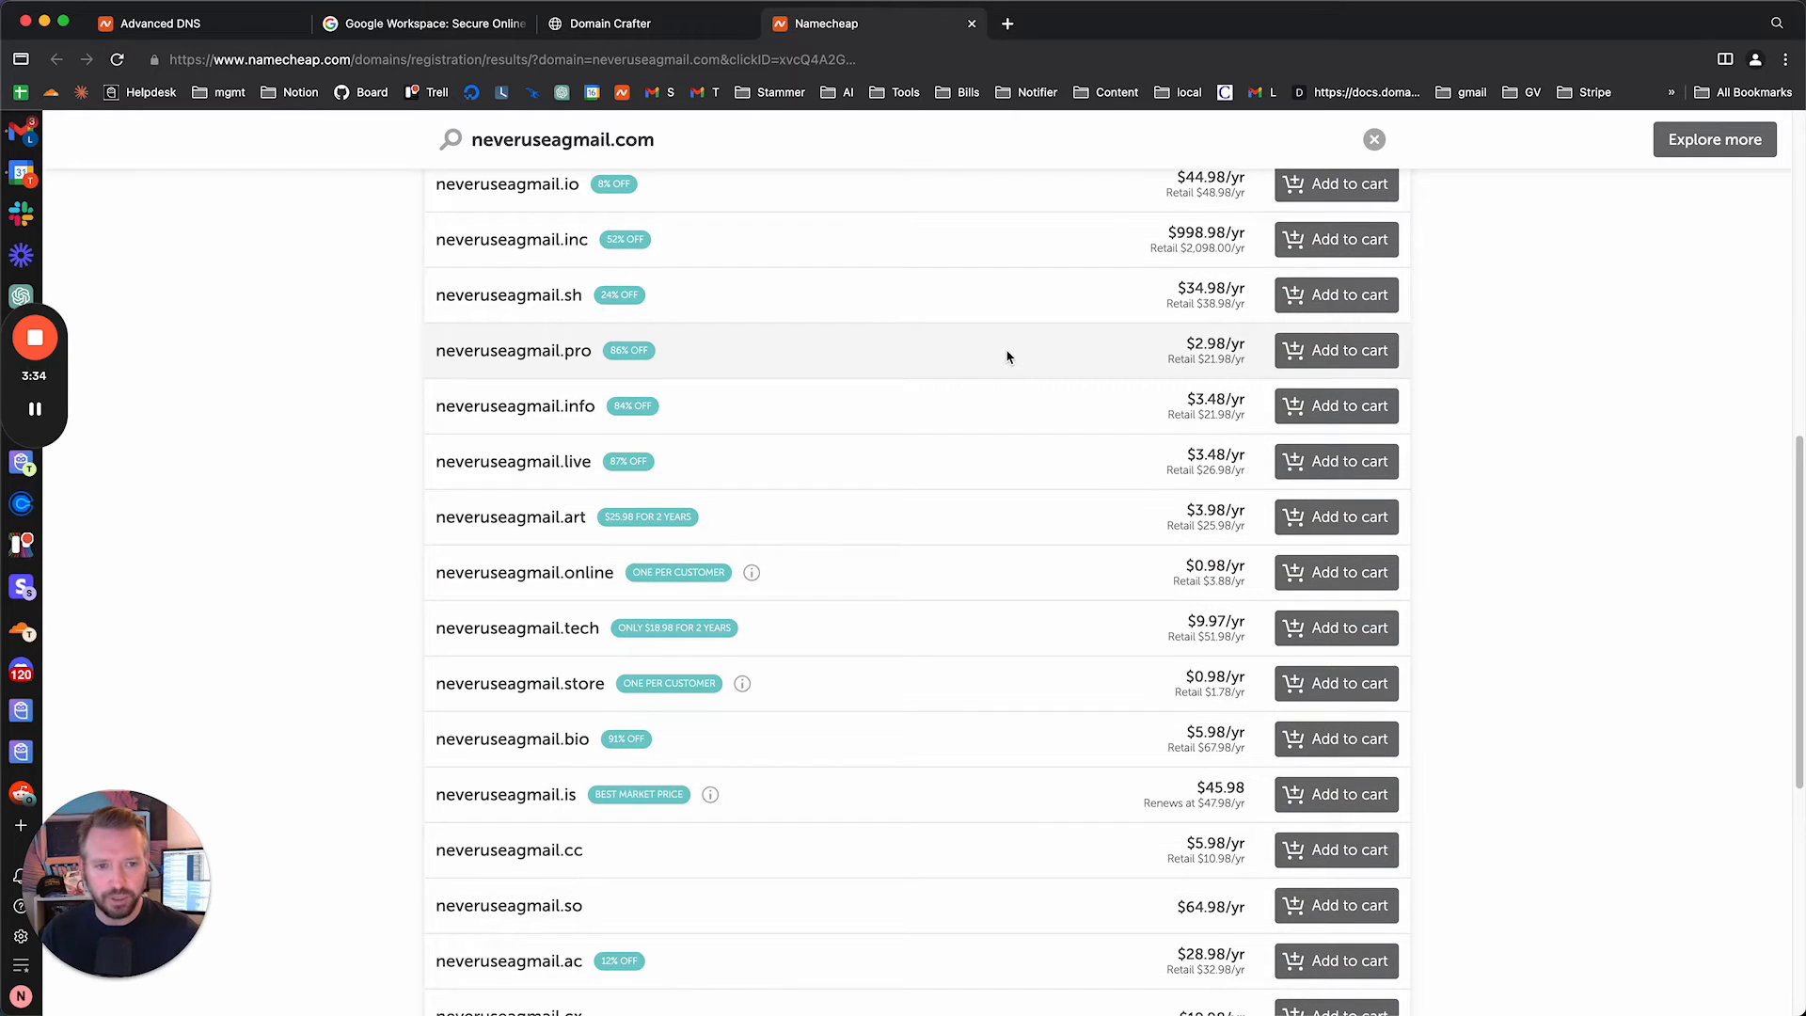
pyautogui.scroll(2, 1002, 377)
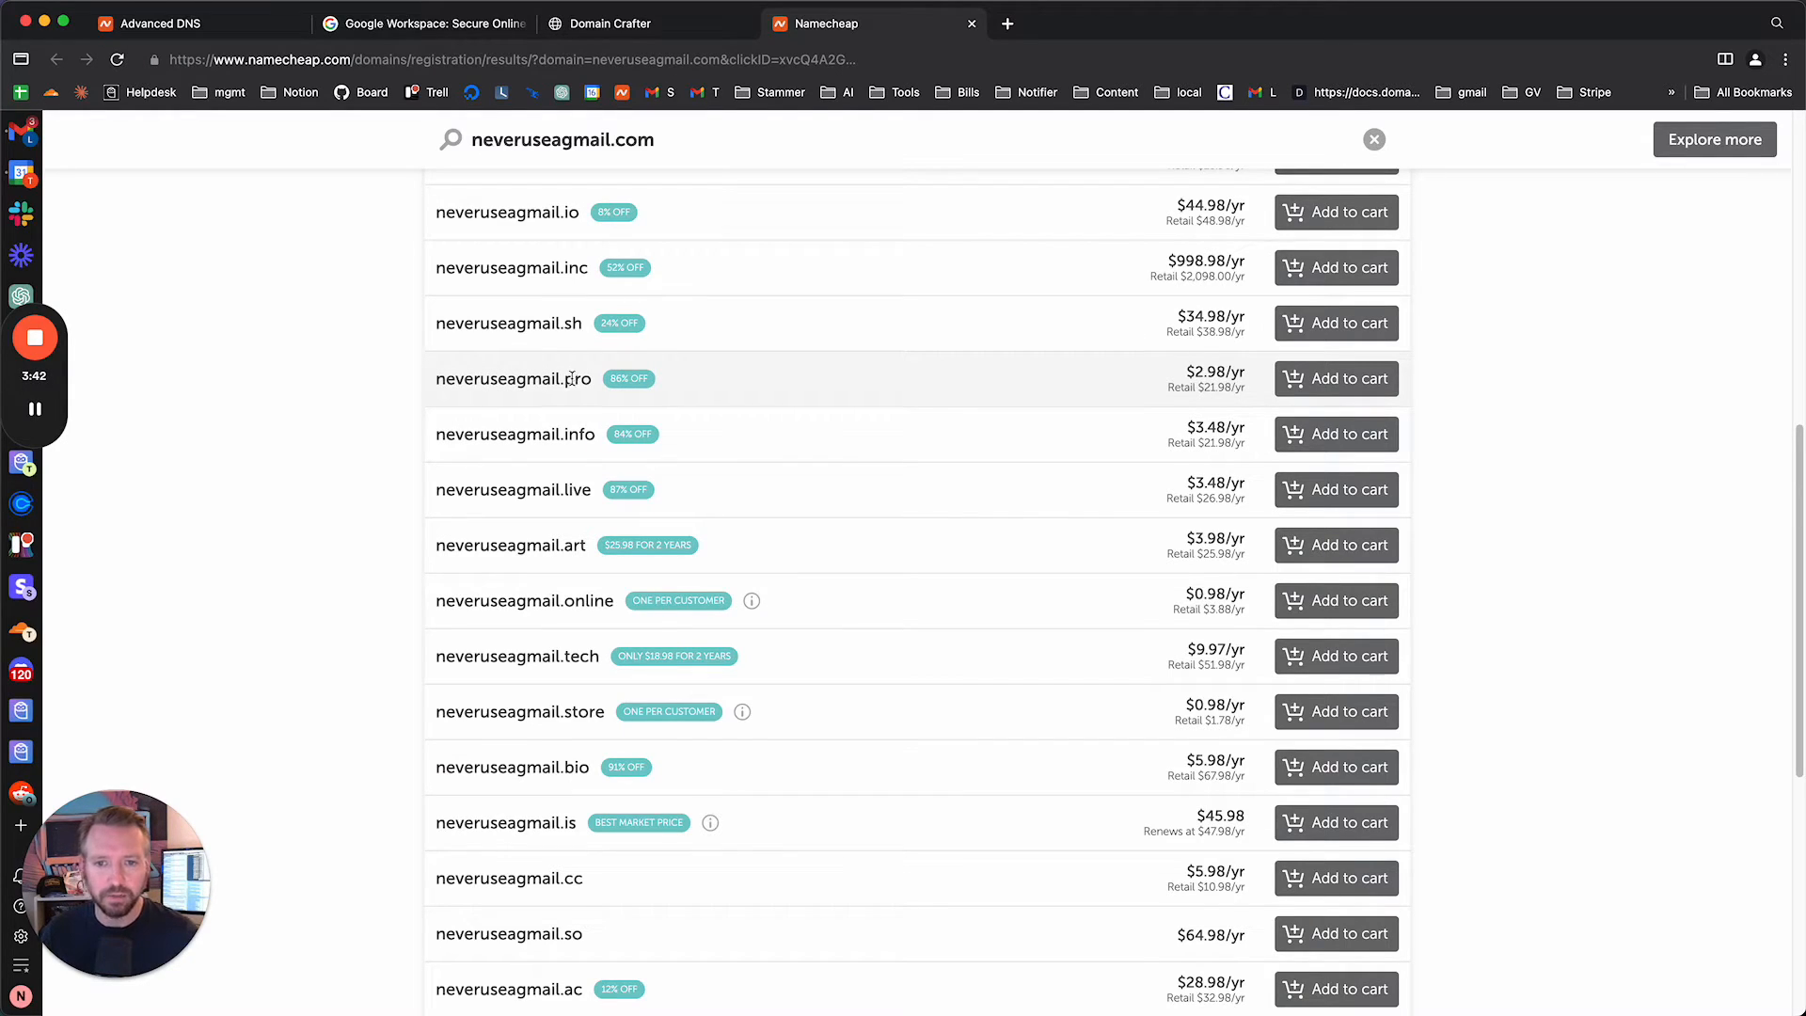
pyautogui.scroll(1, 971, 440)
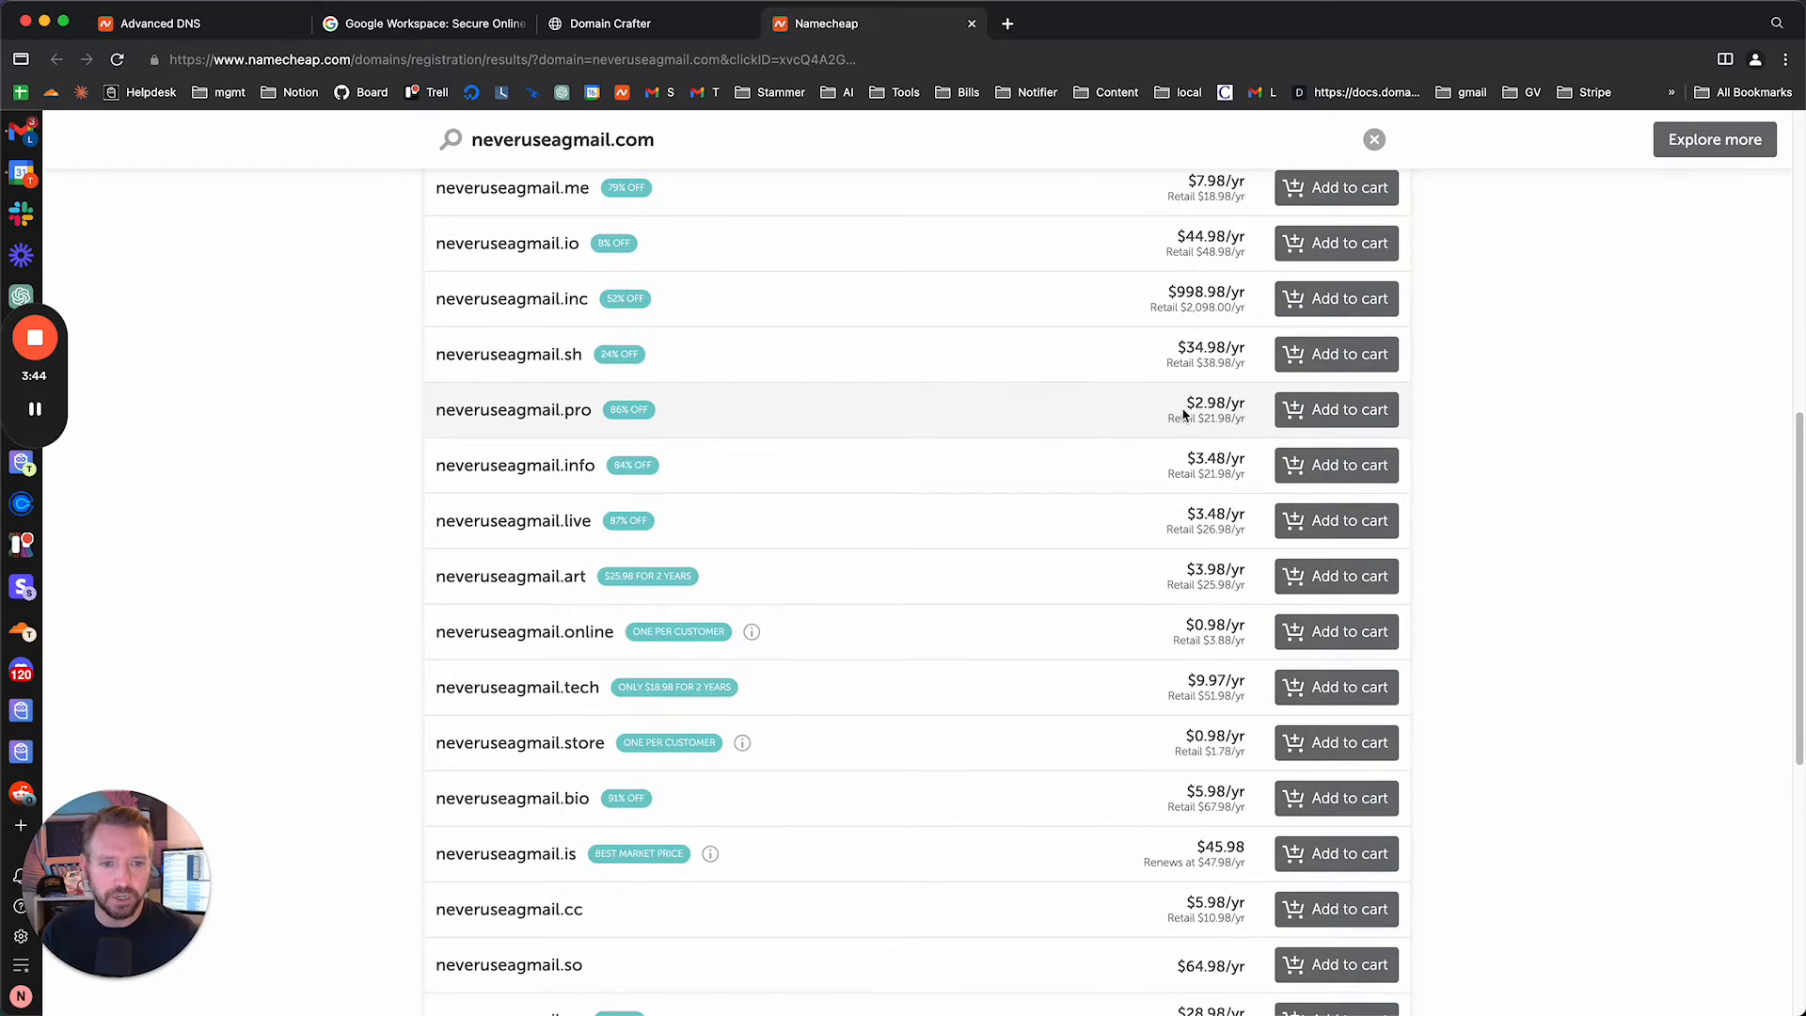
# Add neveruseagmail.pro at $2.98/yr to the Namecheap cart and look over the remaining results.
pyautogui.click(1369, 414)
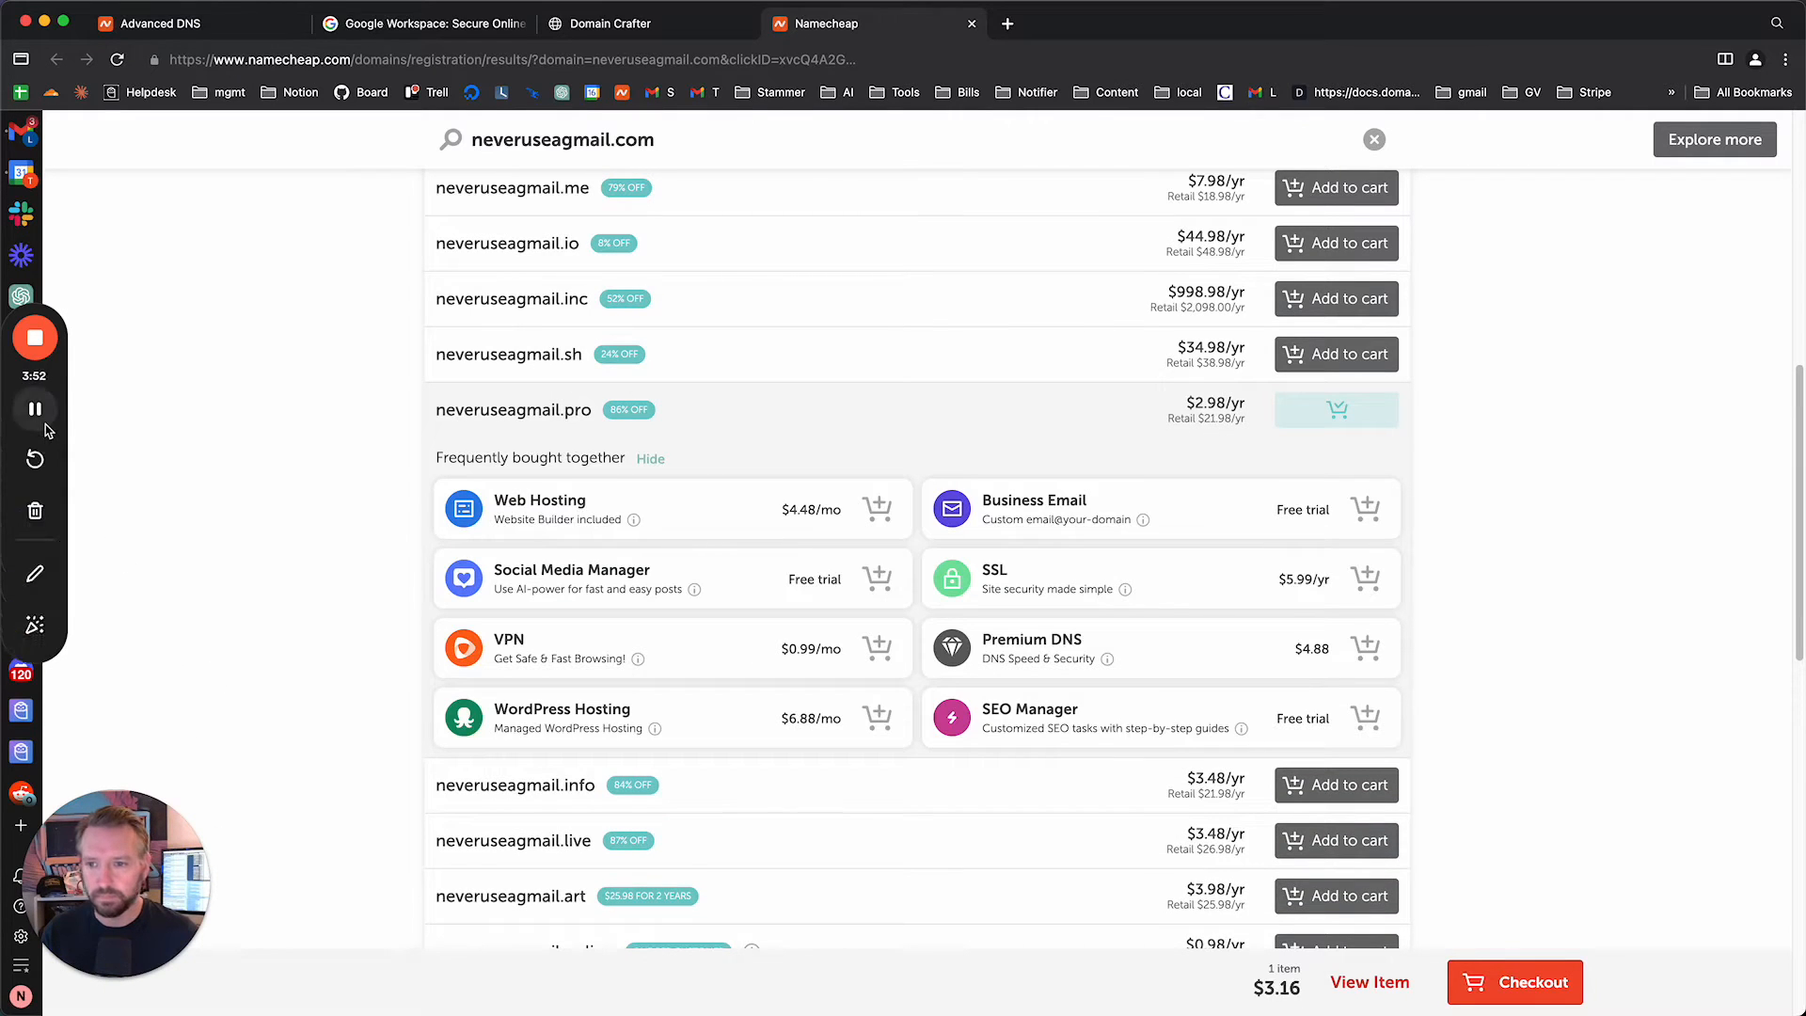
pyautogui.scroll(15, 84, 443)
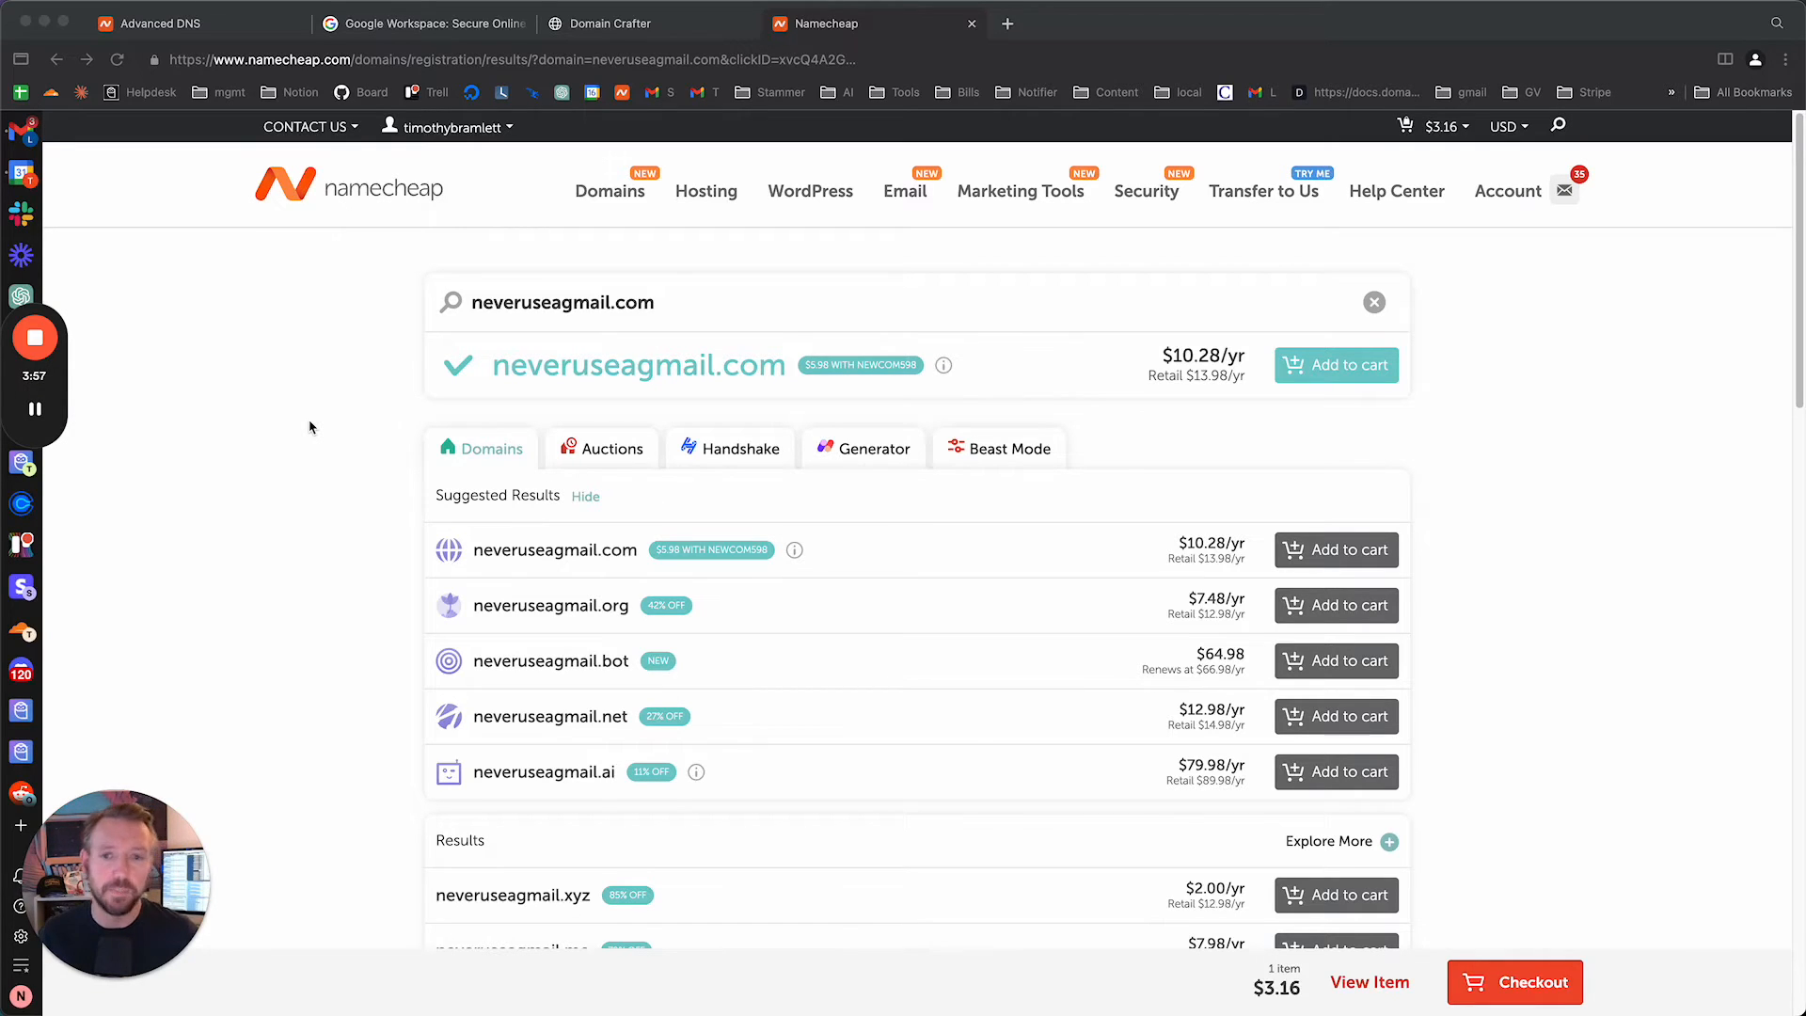
pyautogui.click(611, 327)
pyautogui.moveTo(611, 300); pyautogui.dragTo(453, 303)
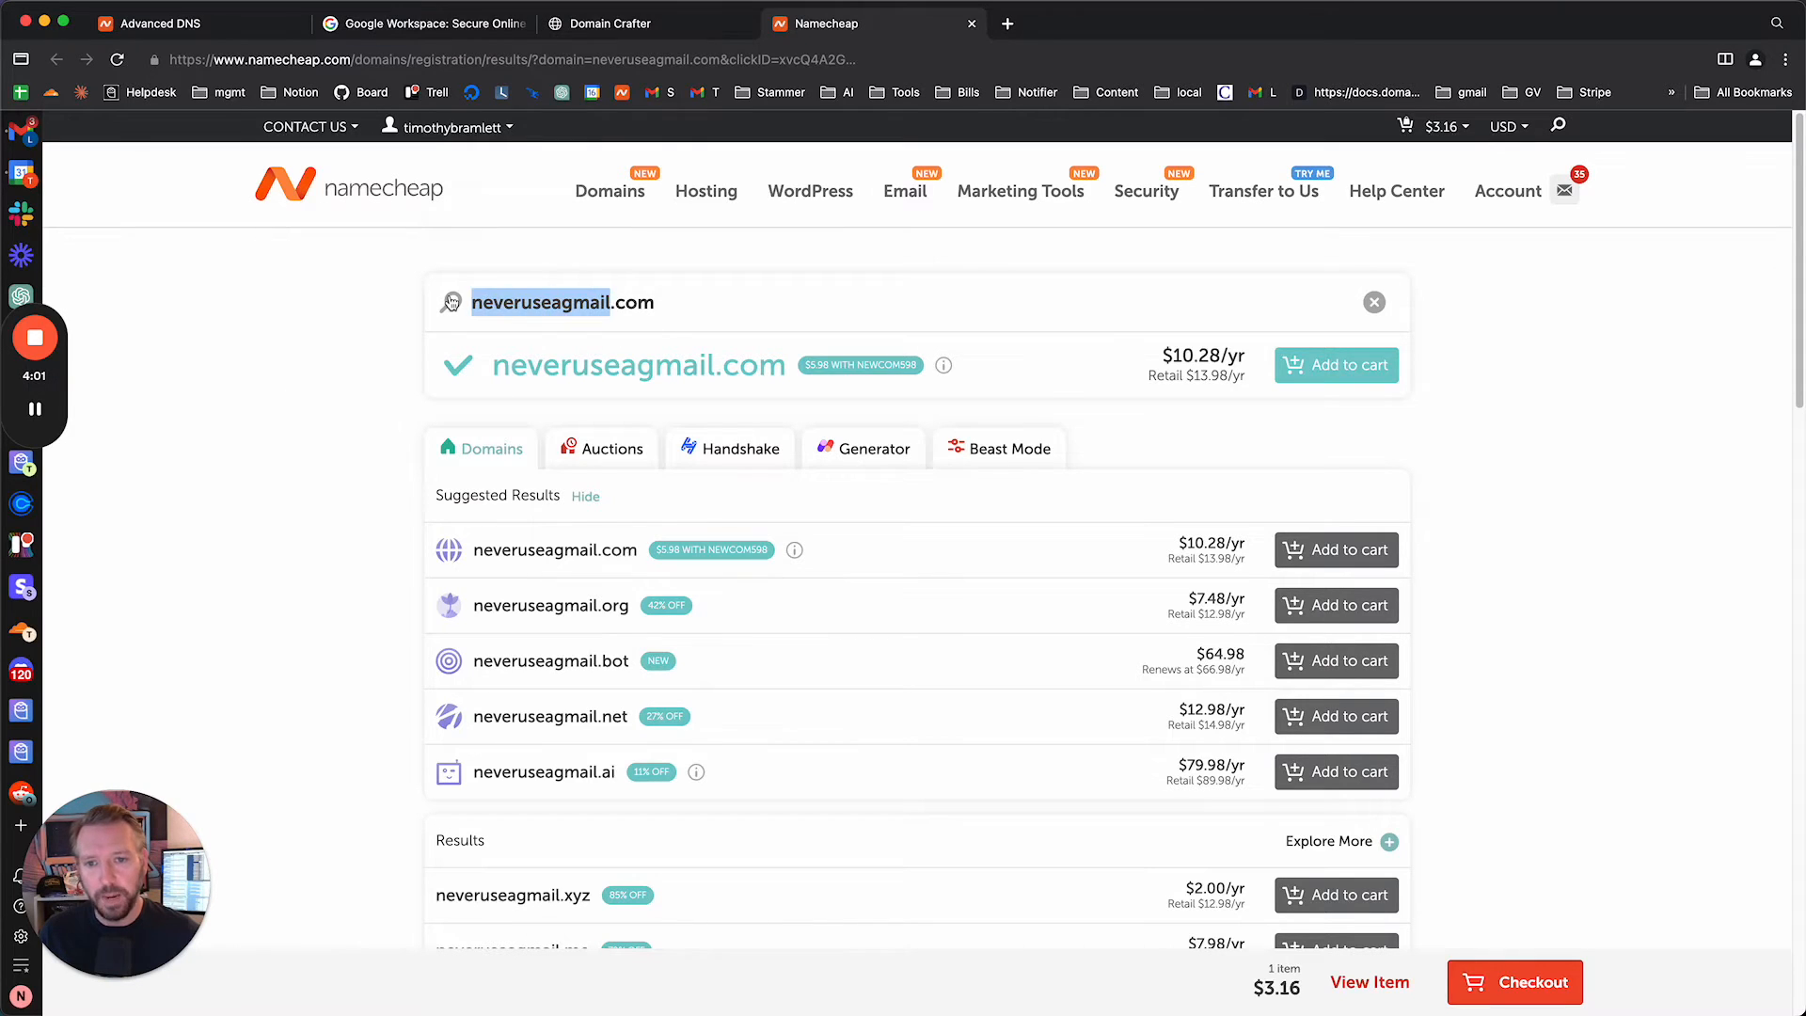
pyautogui.click(629, 301)
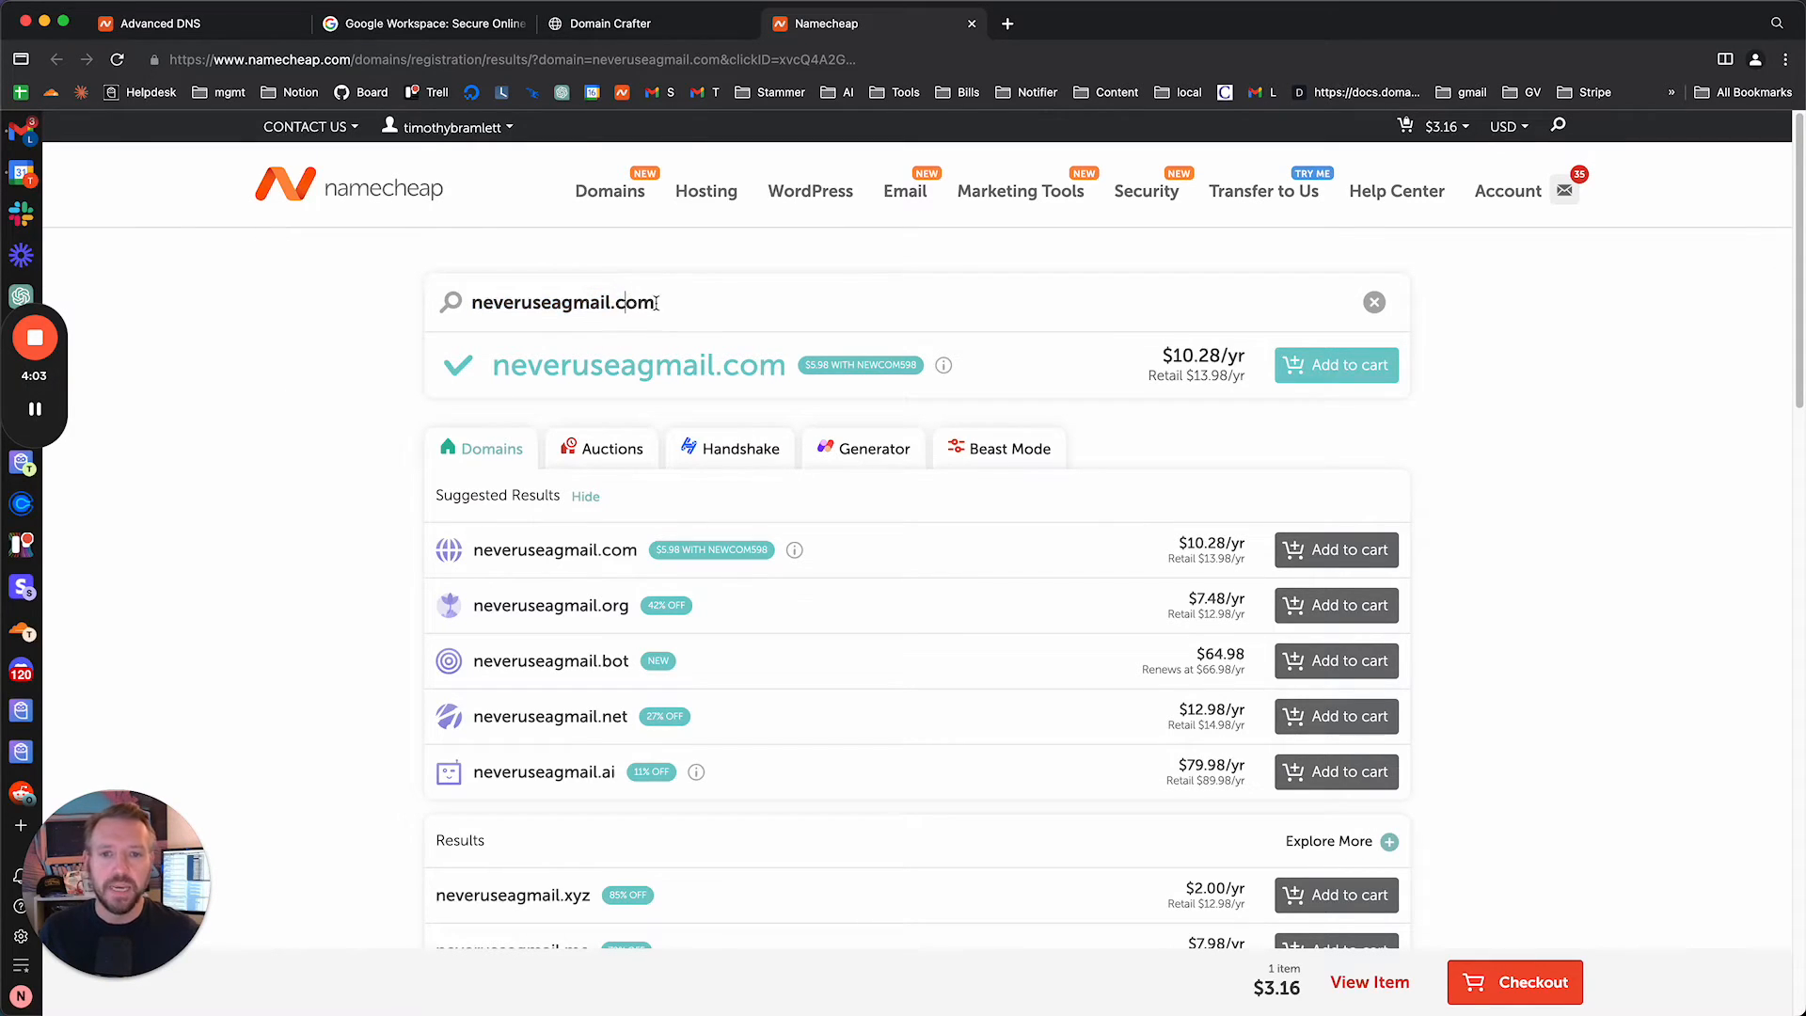
pyautogui.doubleClick(647, 302)
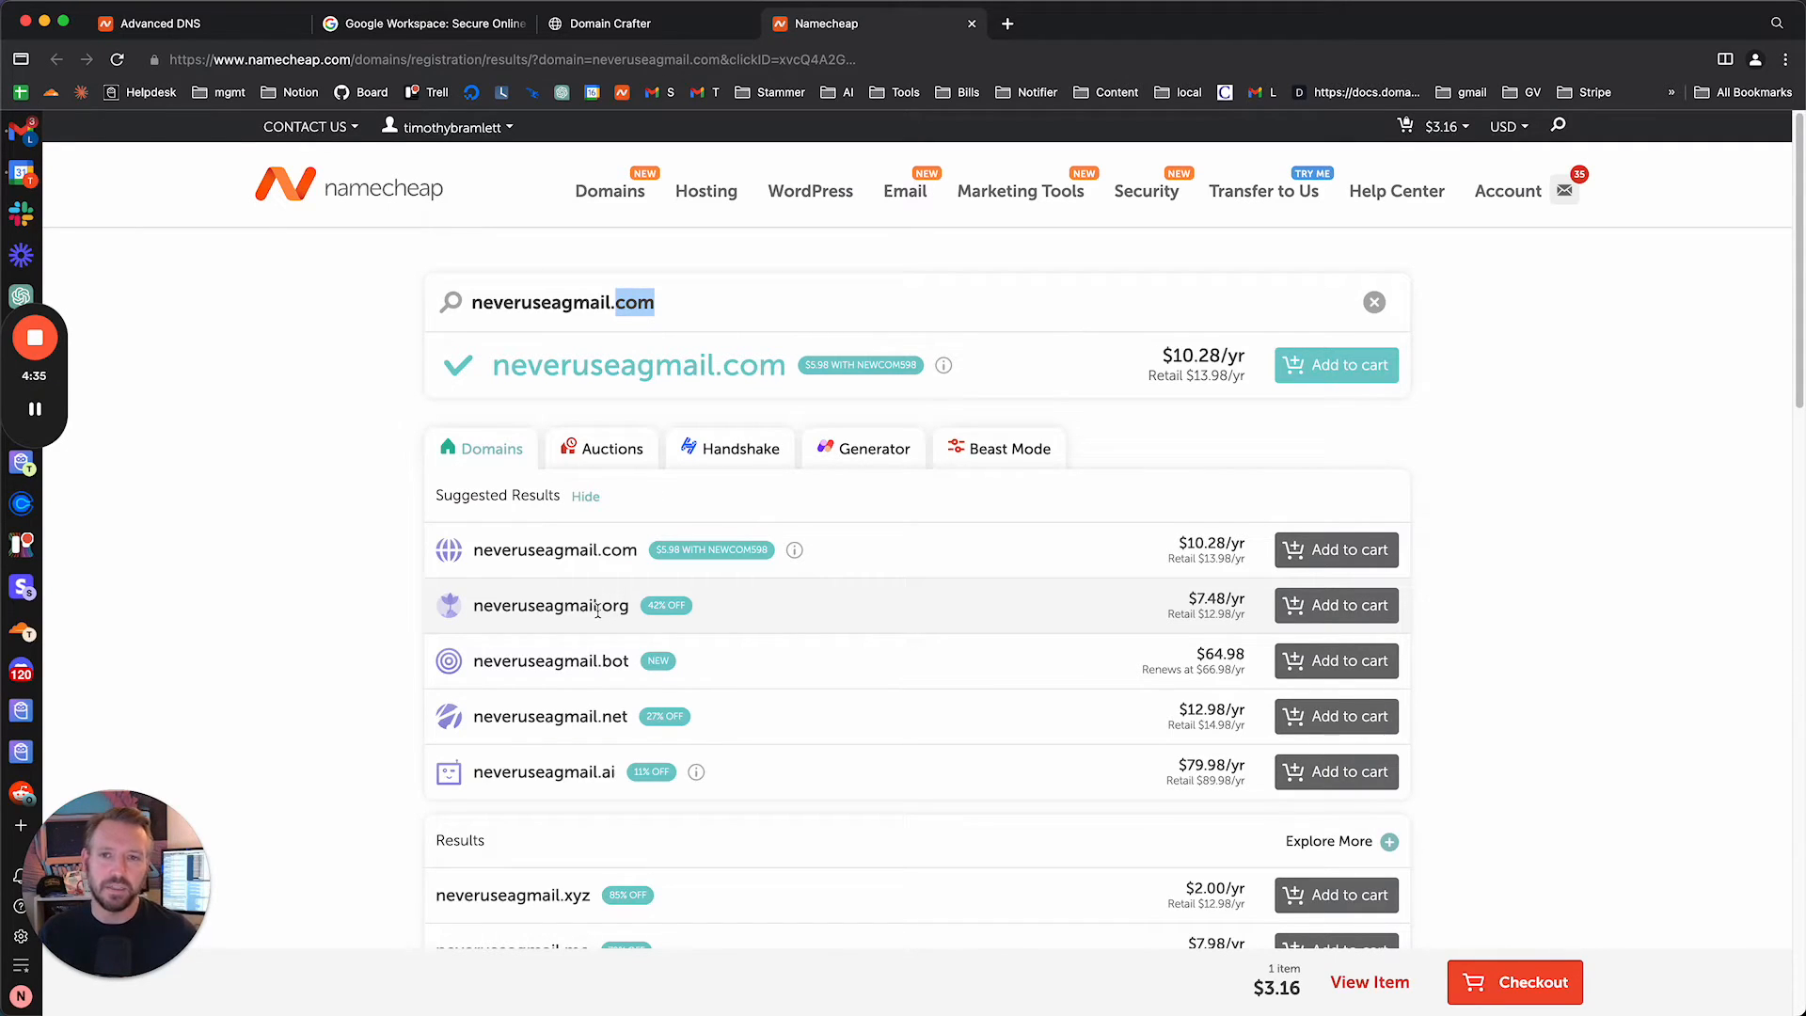
pyautogui.scroll(-2, 602, 640)
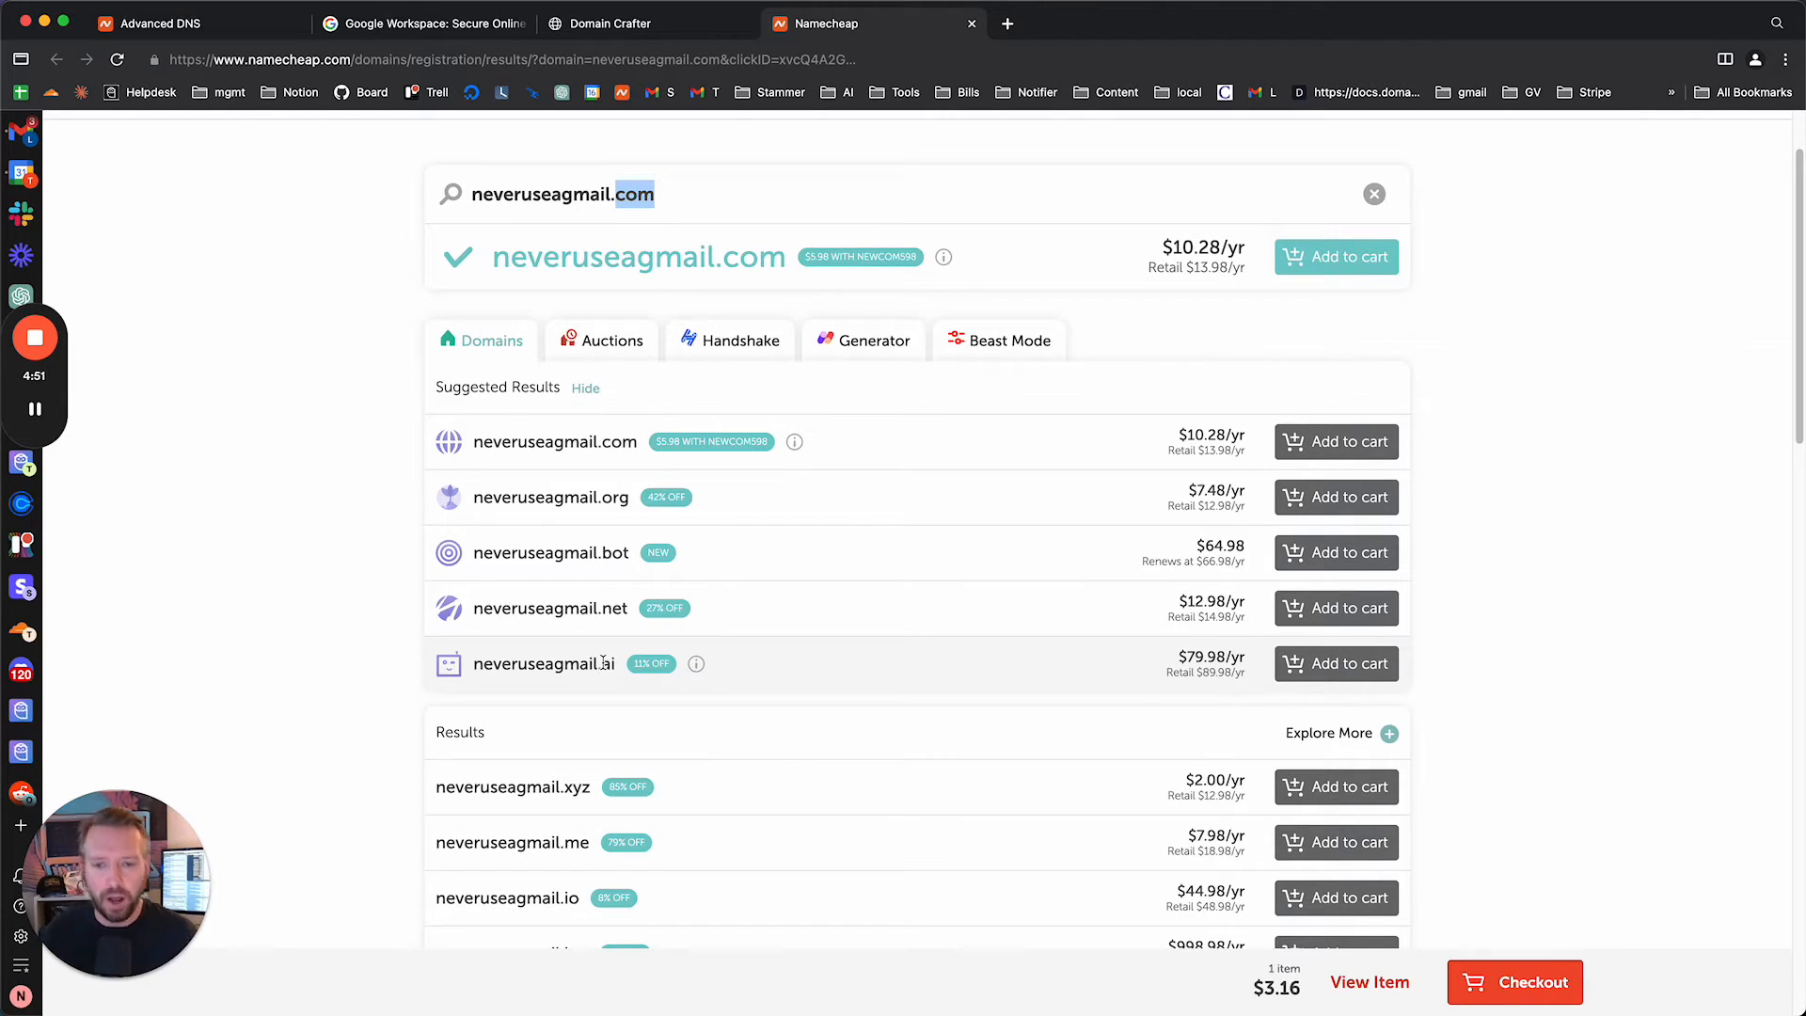
pyautogui.scroll(-2, 725, 545)
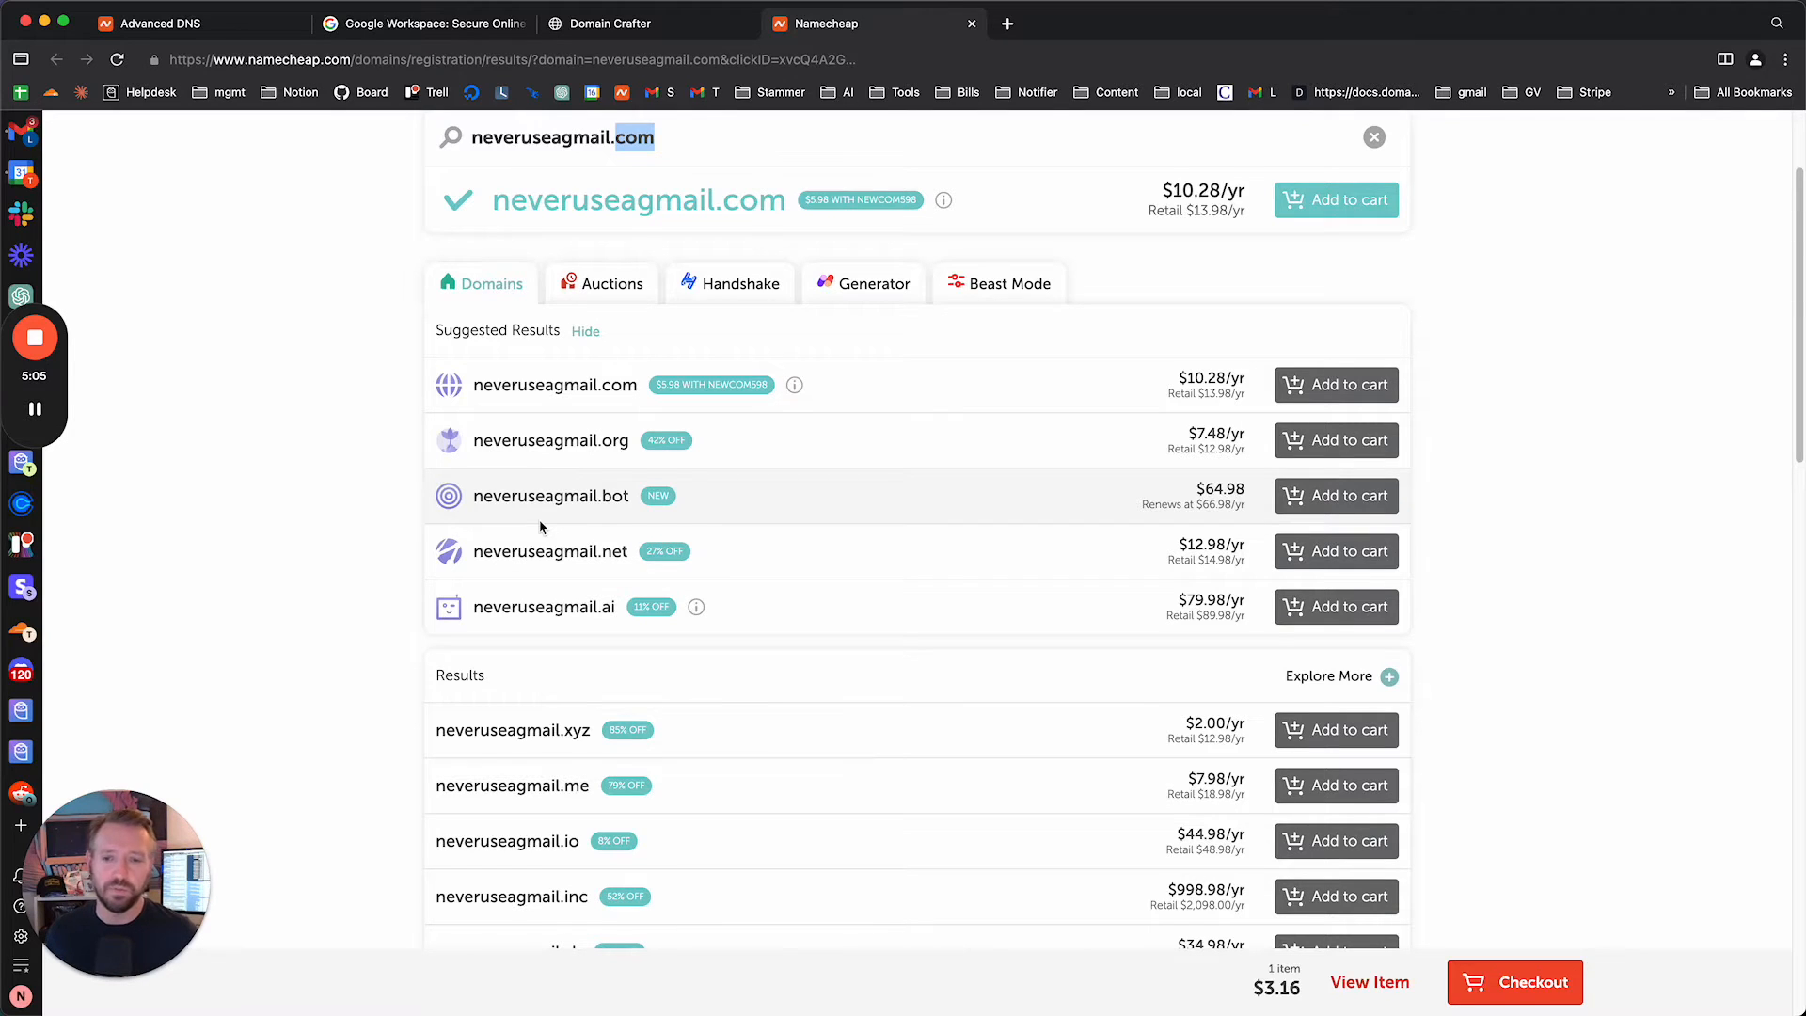
pyautogui.scroll(-3, 736, 645)
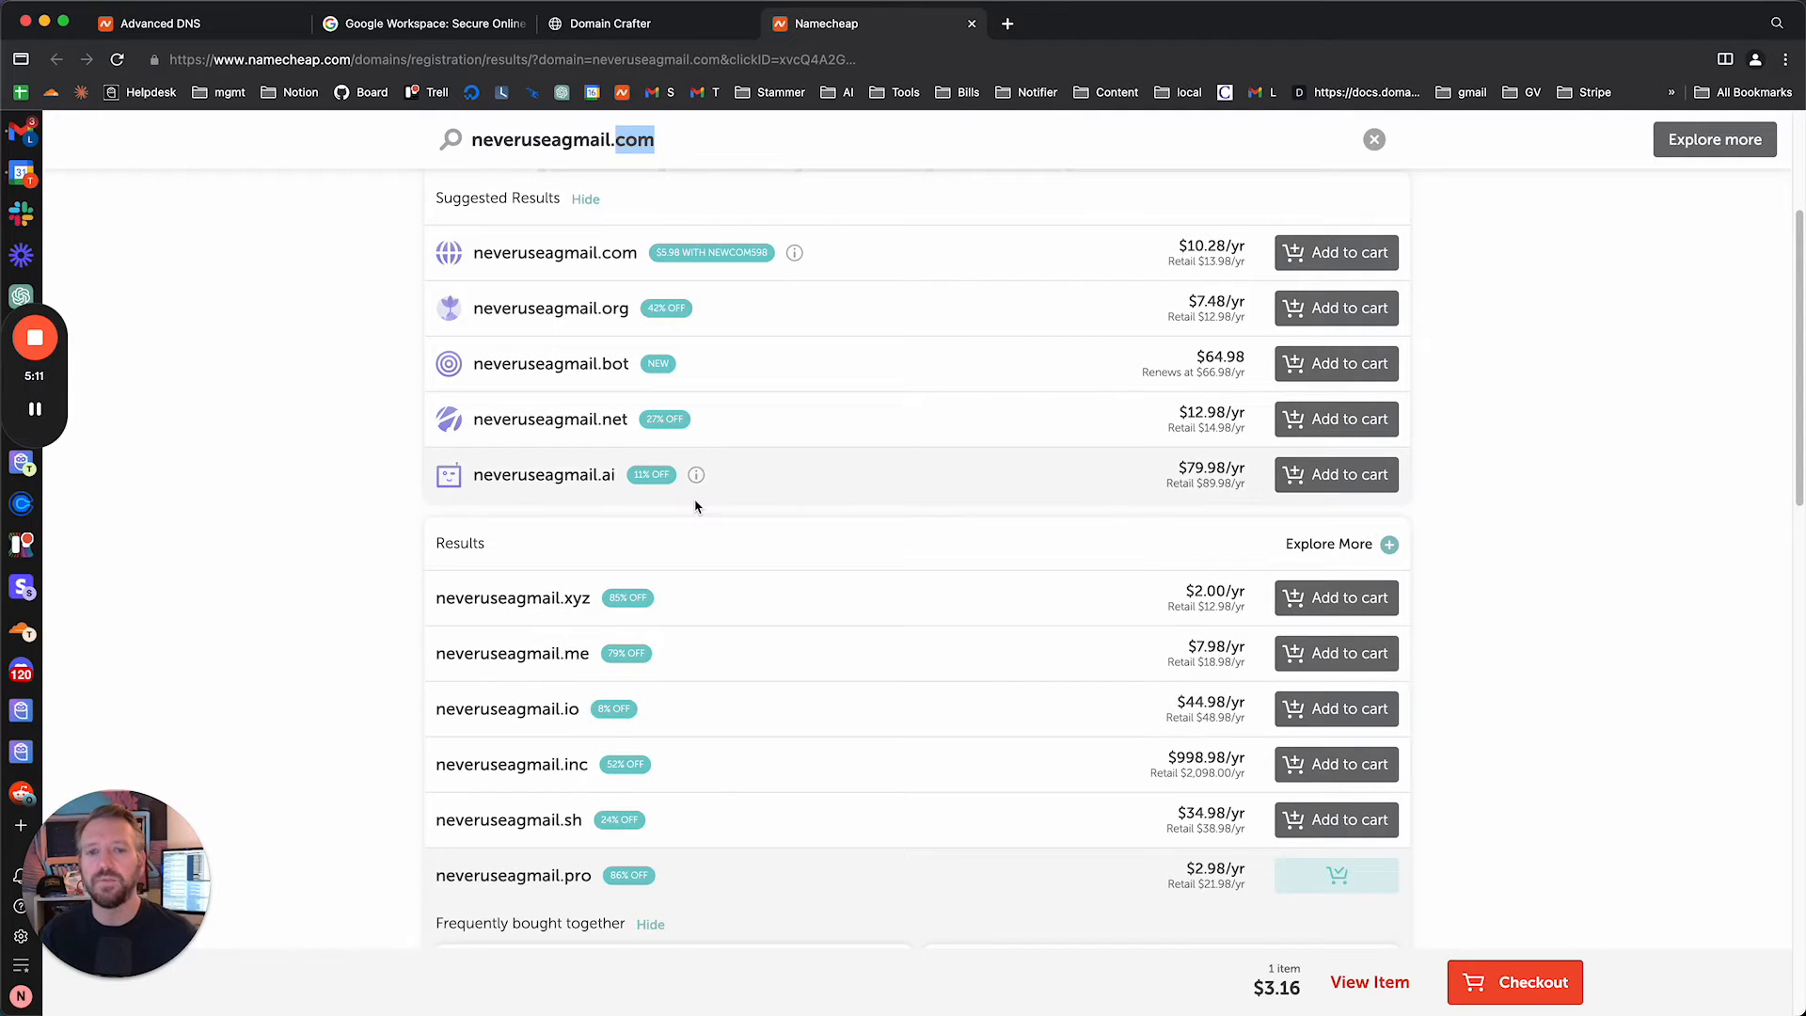
pyautogui.scroll(5, 696, 508)
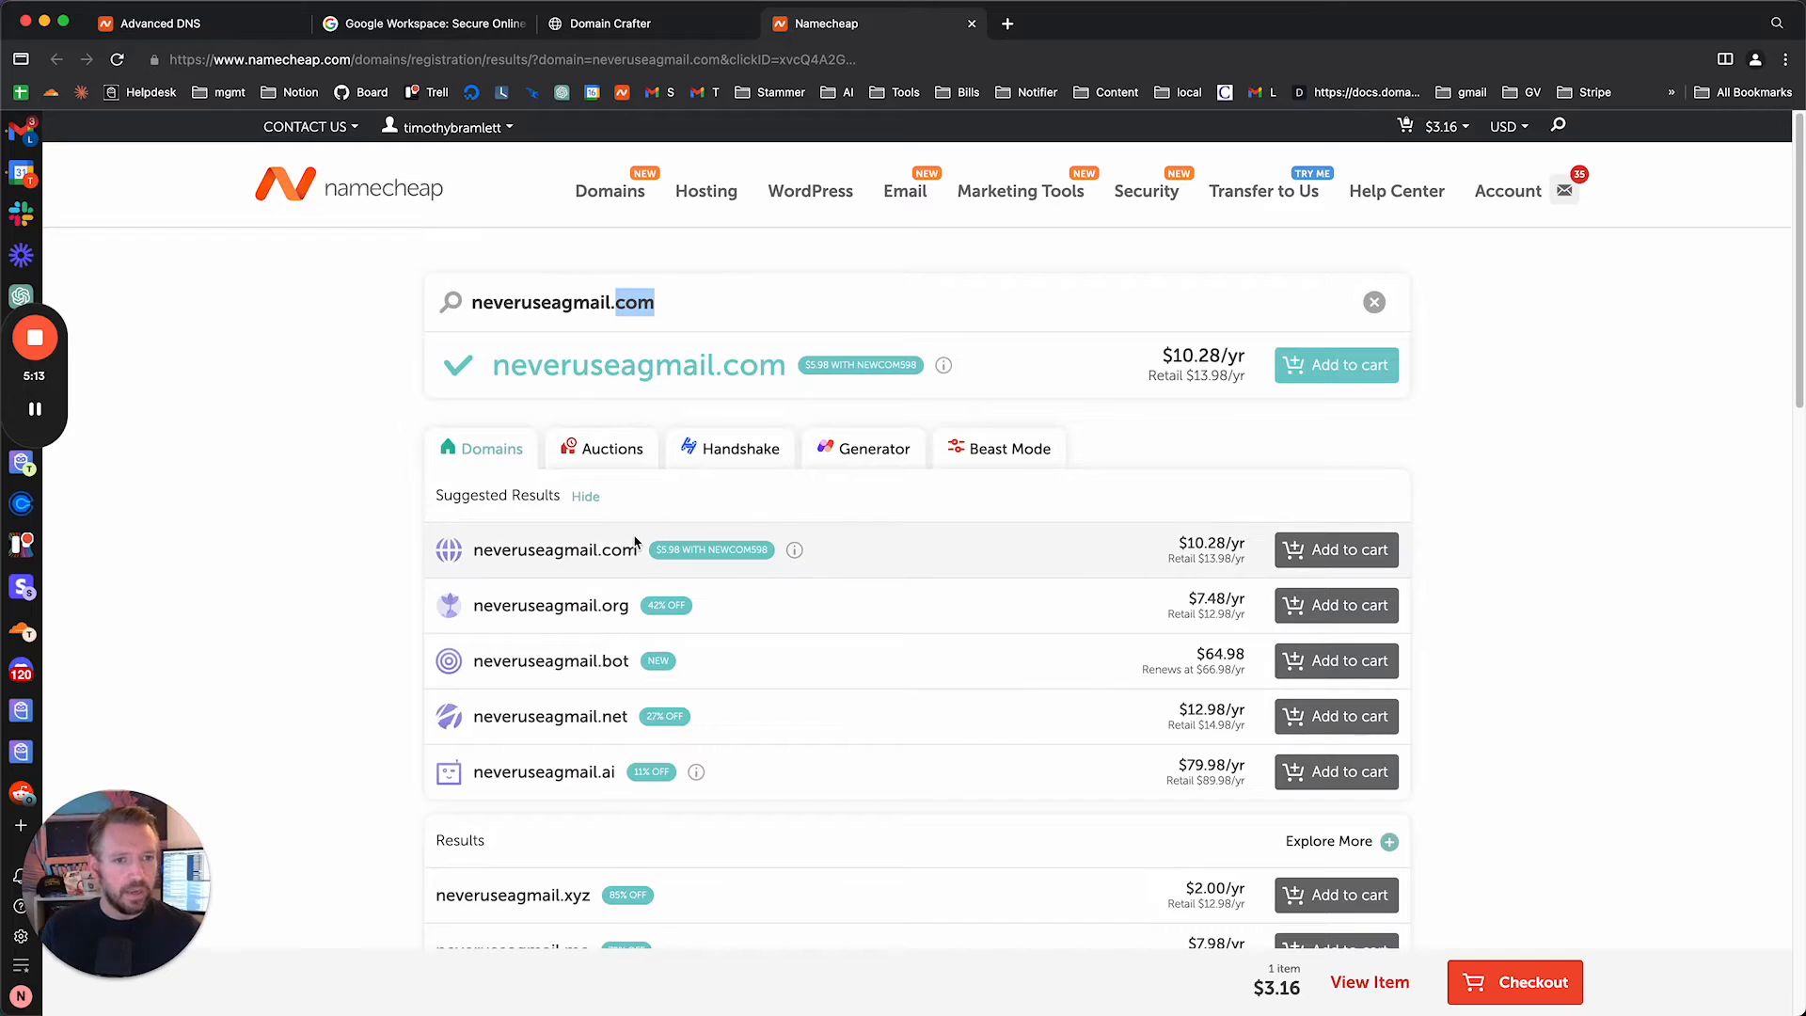
pyautogui.moveTo(1427, 139)
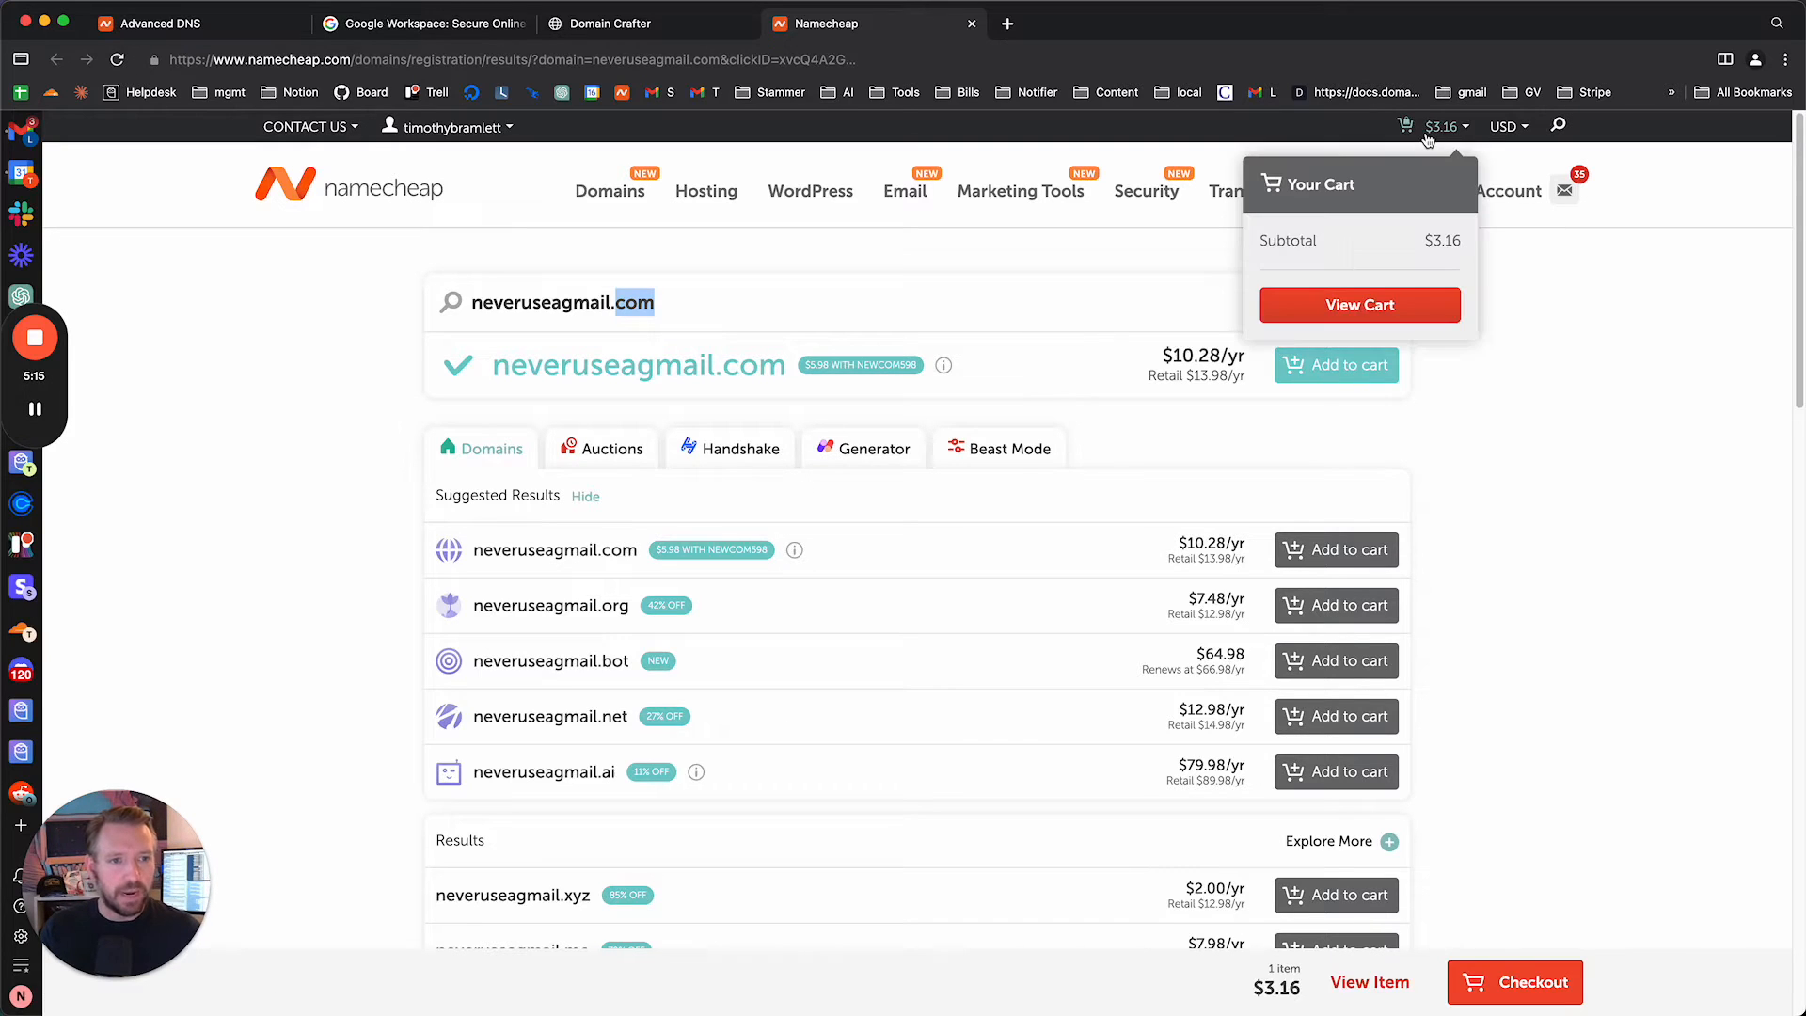
# Review the cart: neveruseagmail.pro for 1 year at $2.98, free domain privacy, subtotal $3.16.
pyautogui.click(1369, 313)
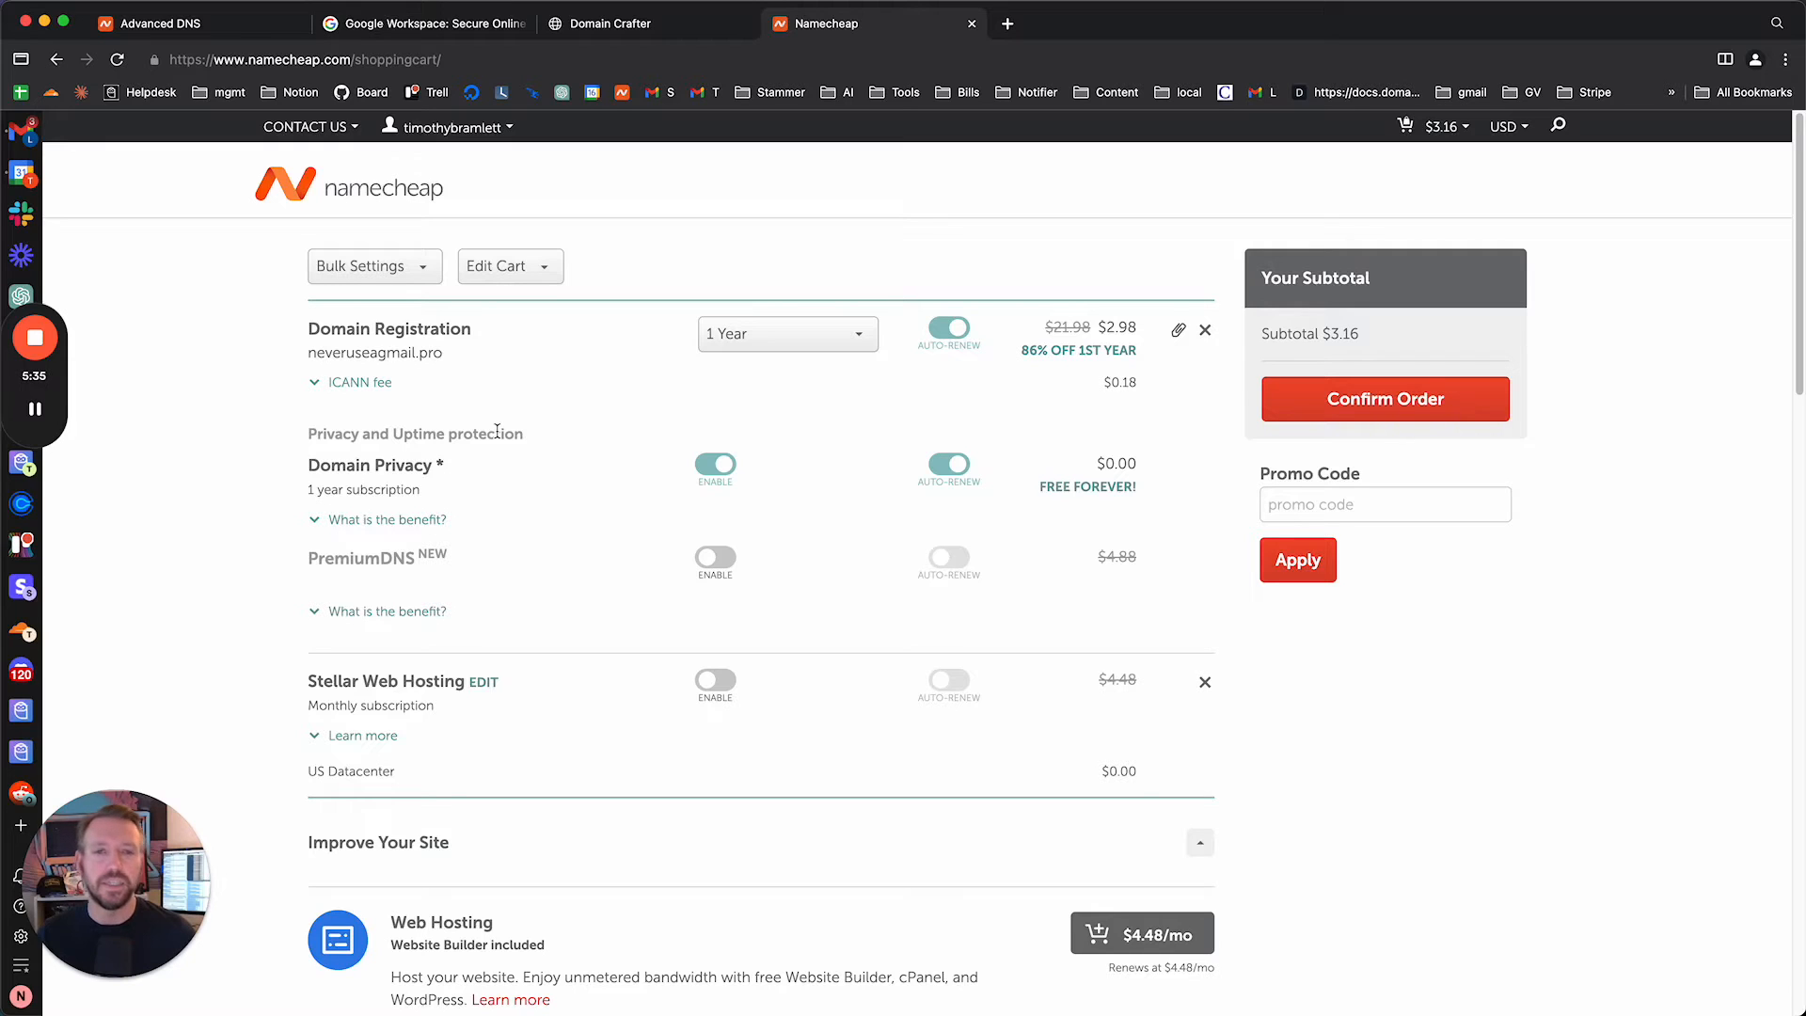
pyautogui.scroll(-2, 605, 511)
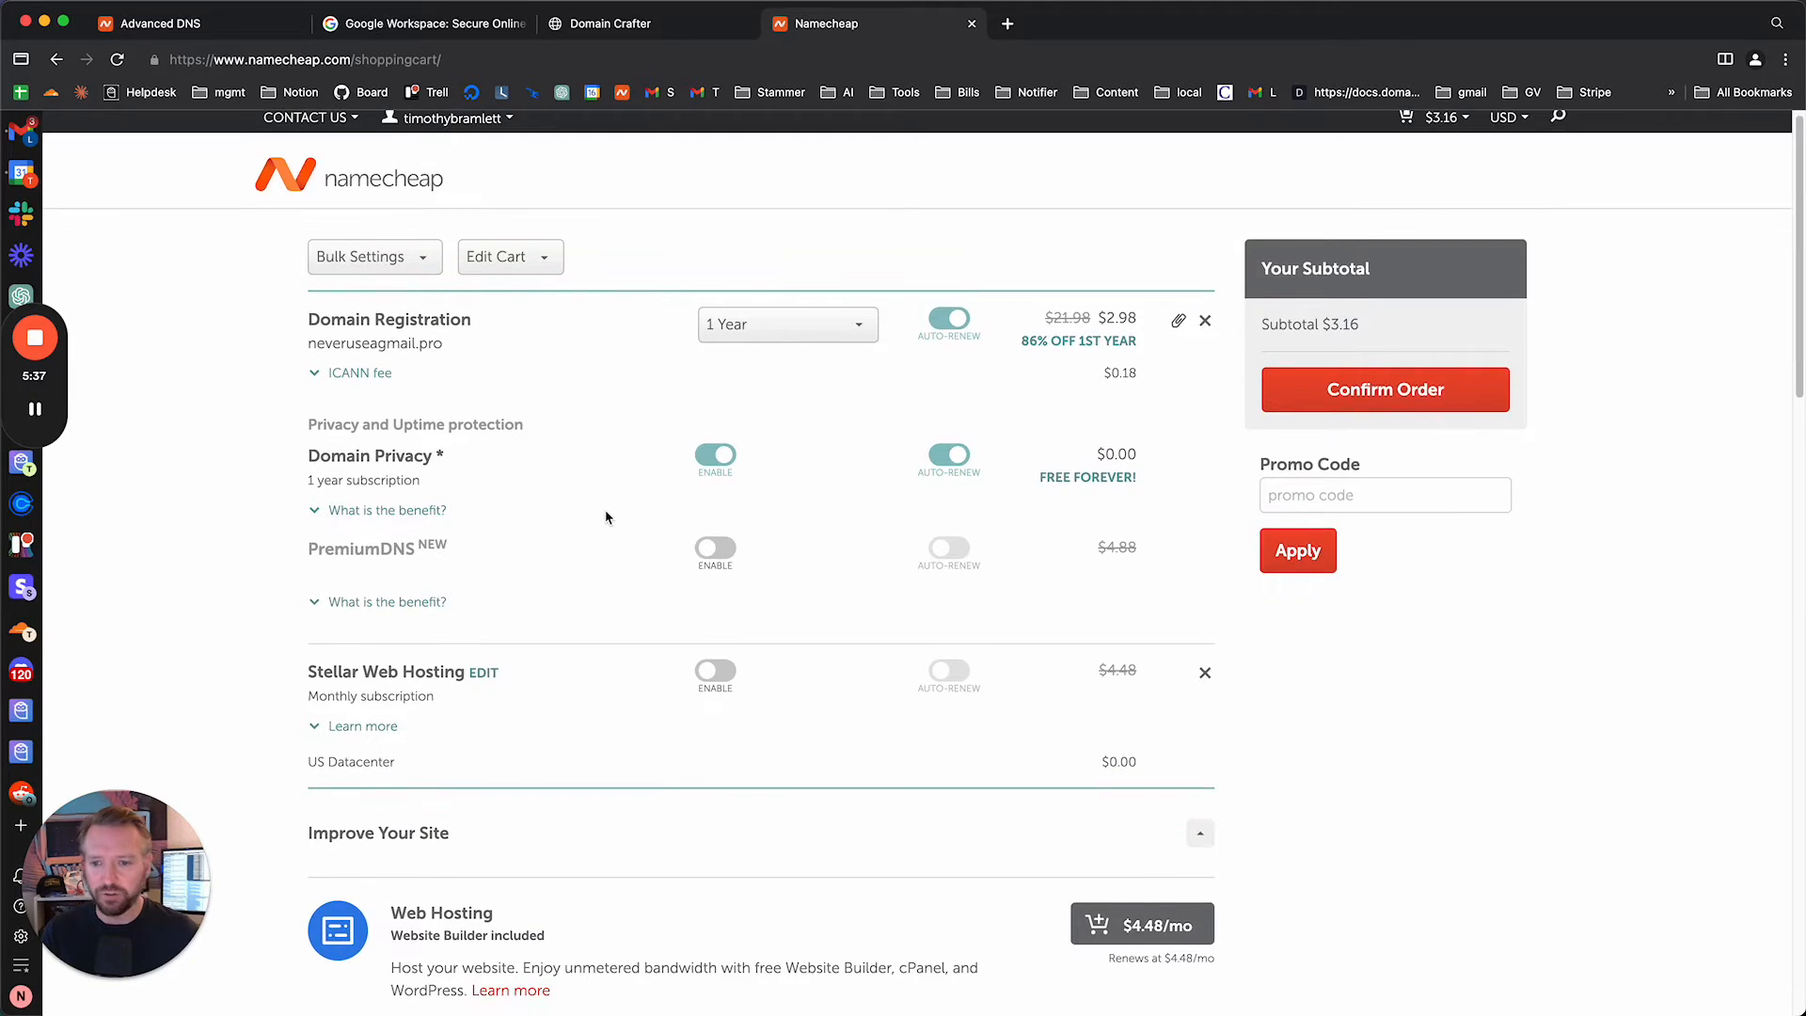
pyautogui.scroll(-3, 607, 525)
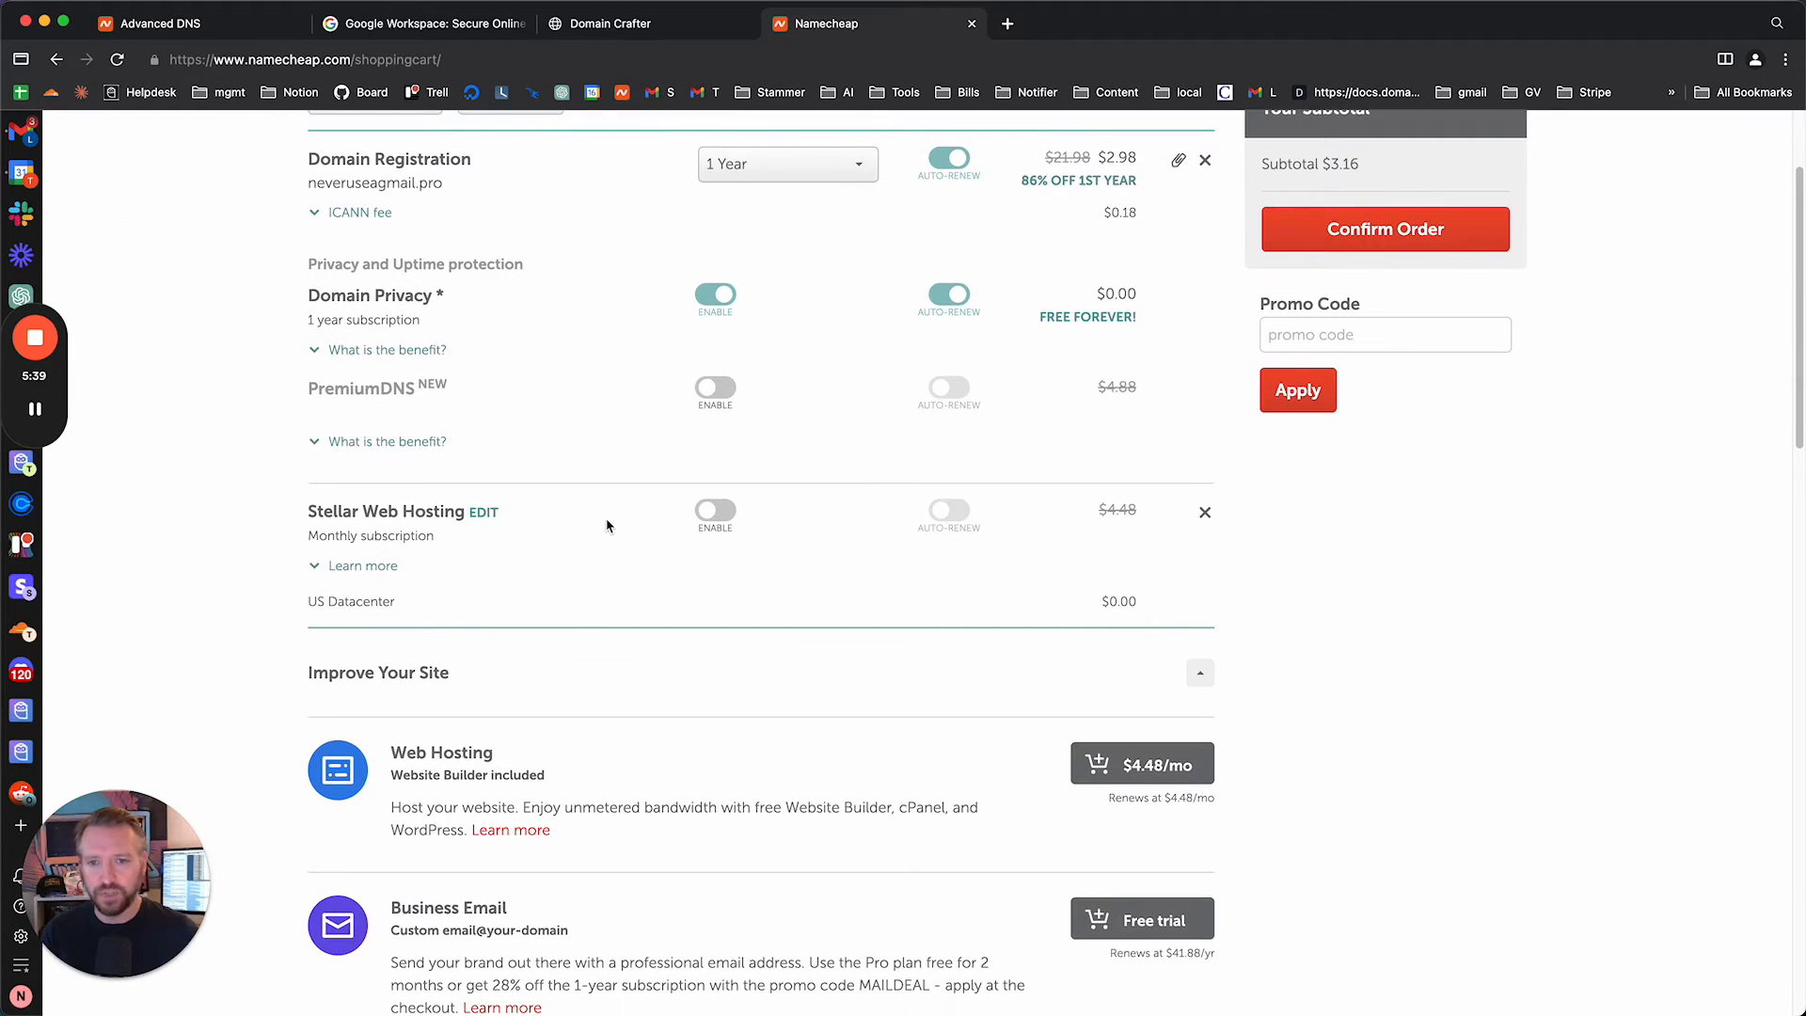
pyautogui.scroll(1, 607, 526)
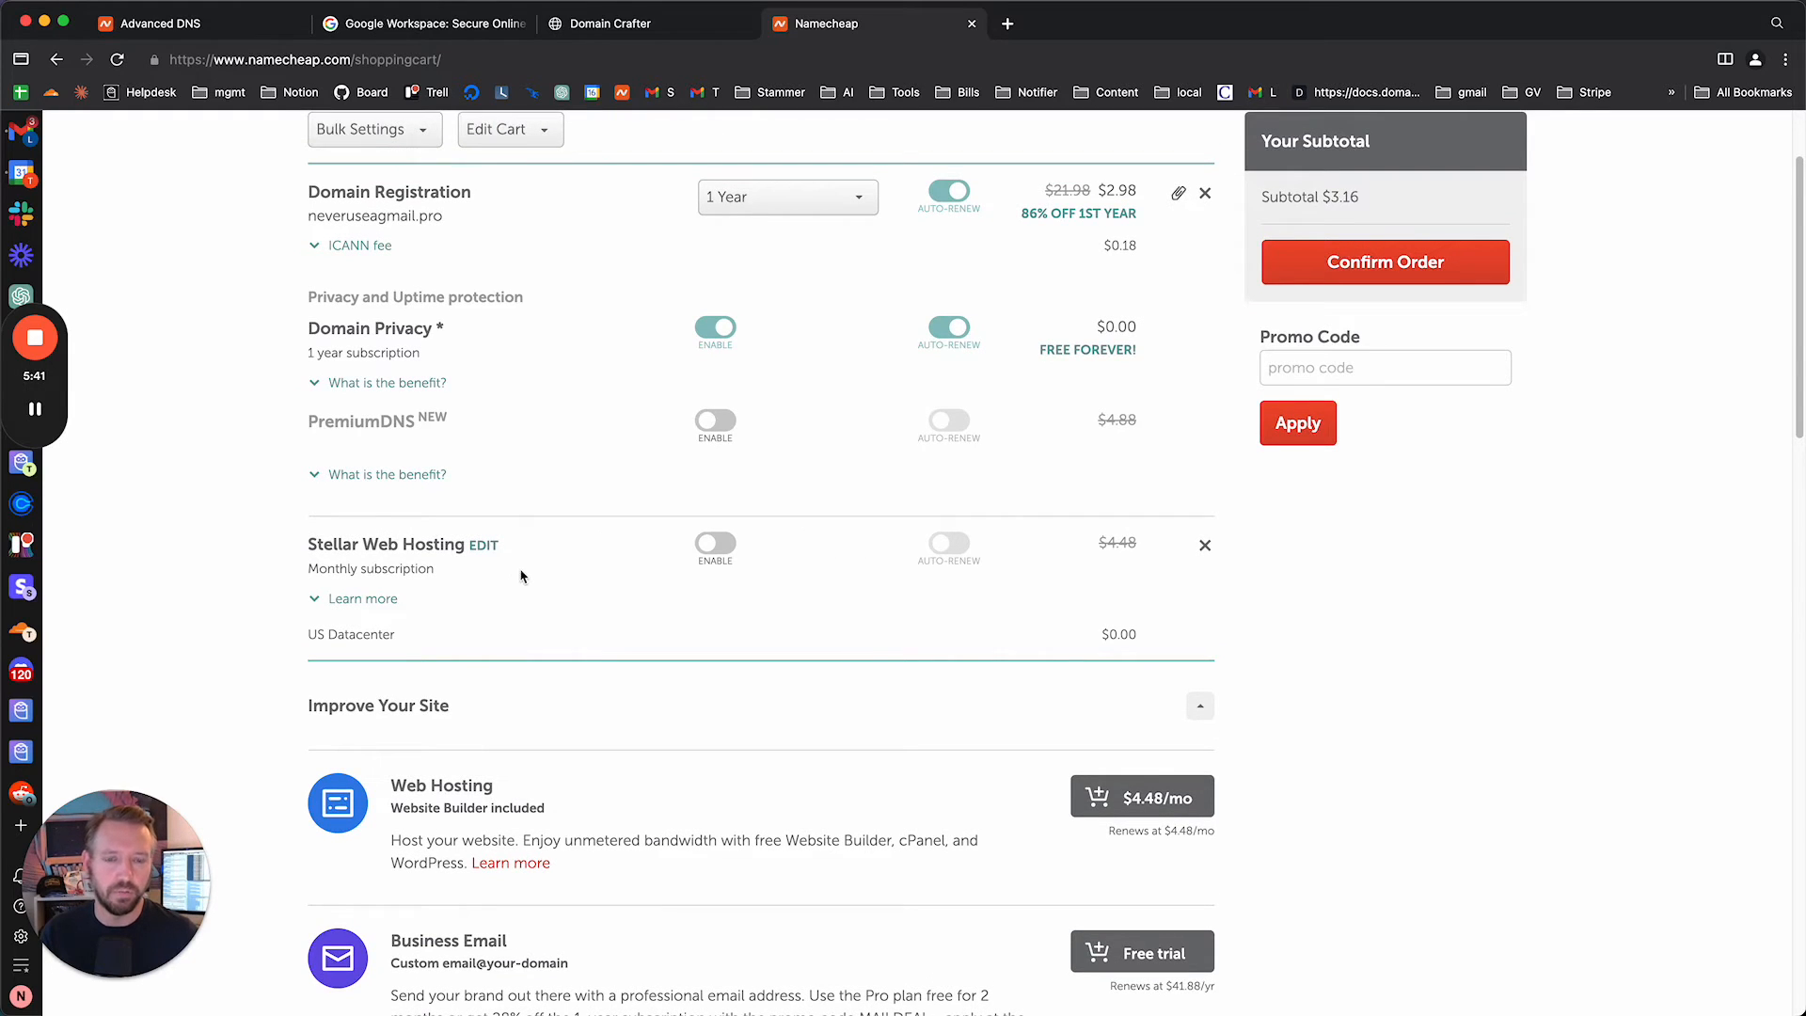
pyautogui.scroll(-8, 520, 576)
pyautogui.scroll(-13, 542, 610)
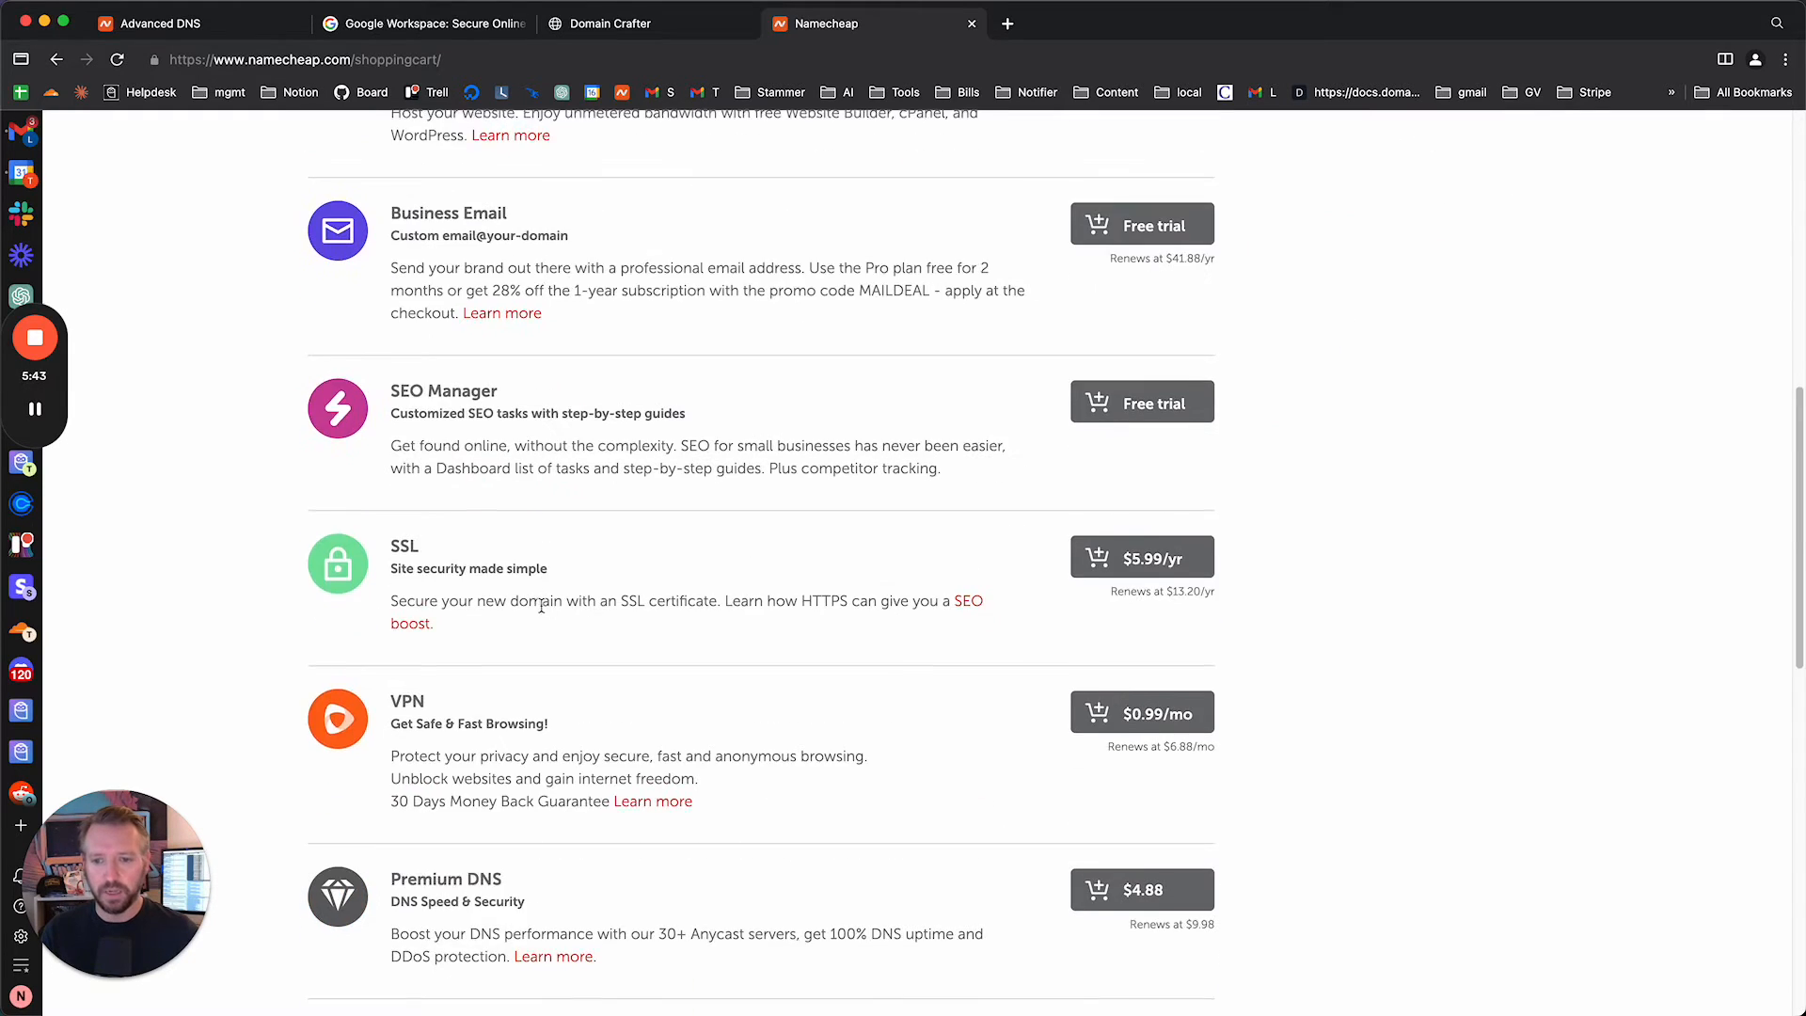
pyautogui.scroll(-14, 542, 607)
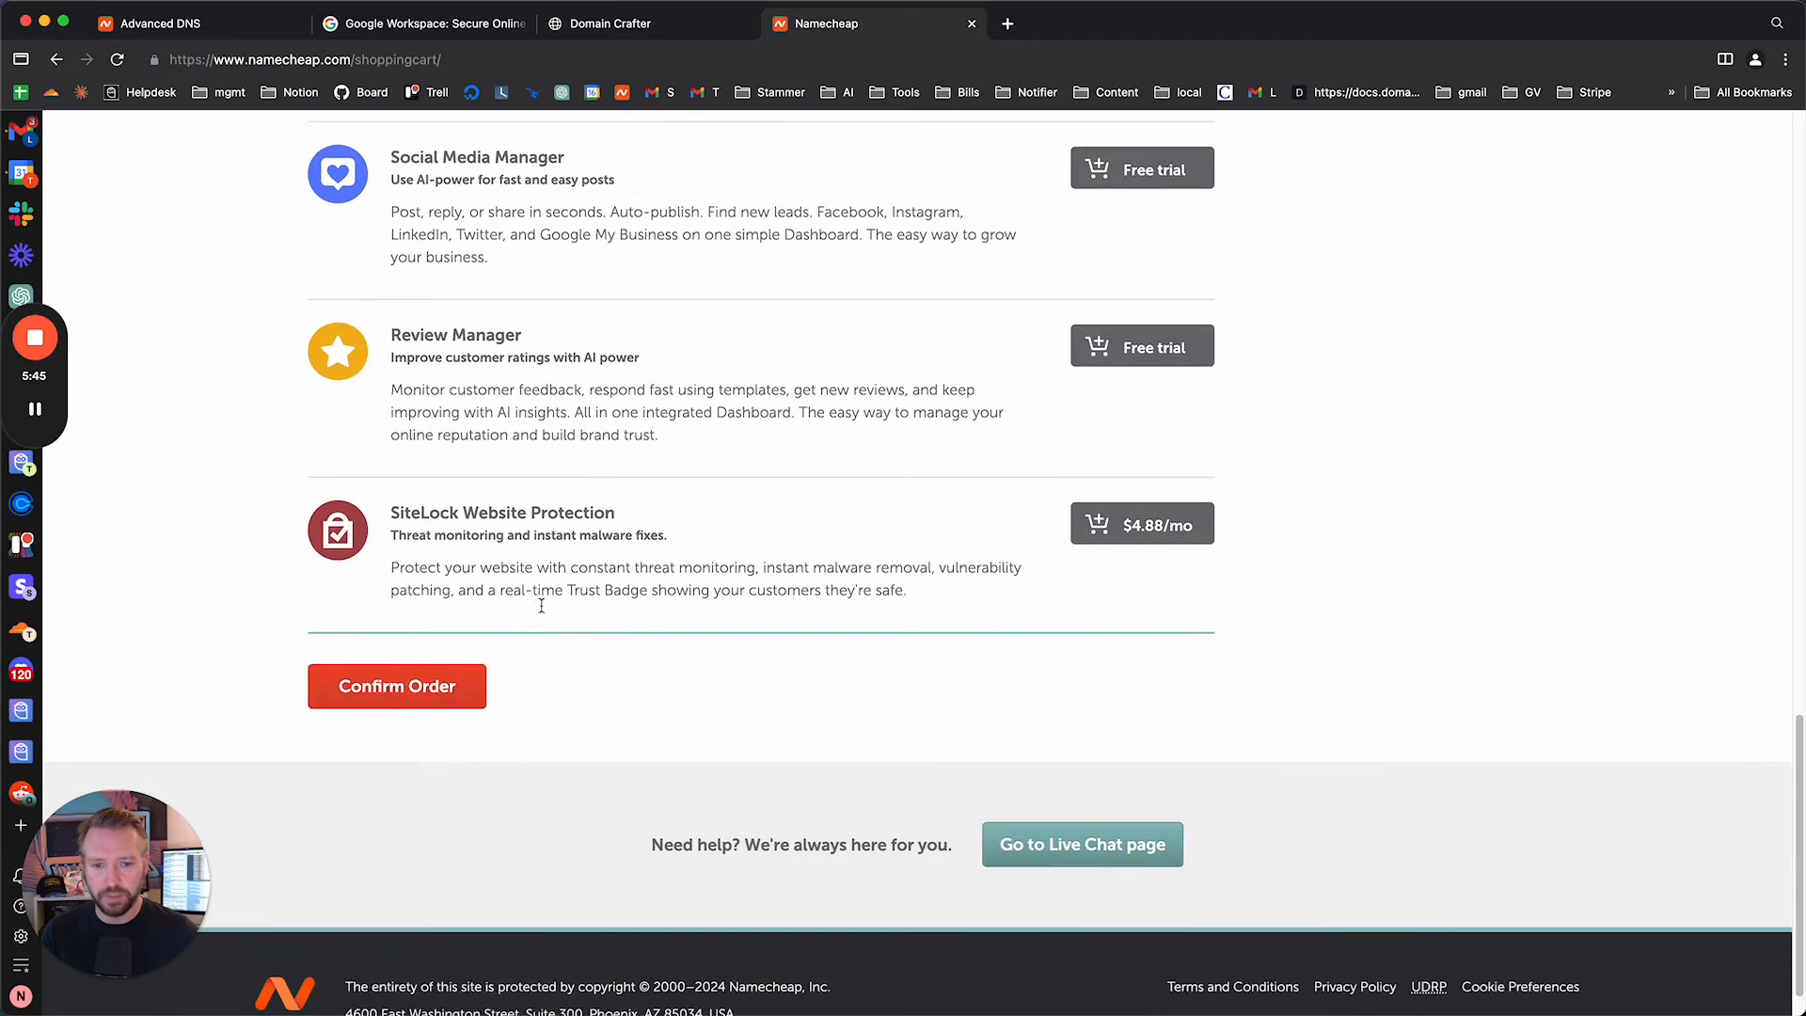
pyautogui.scroll(20, 542, 609)
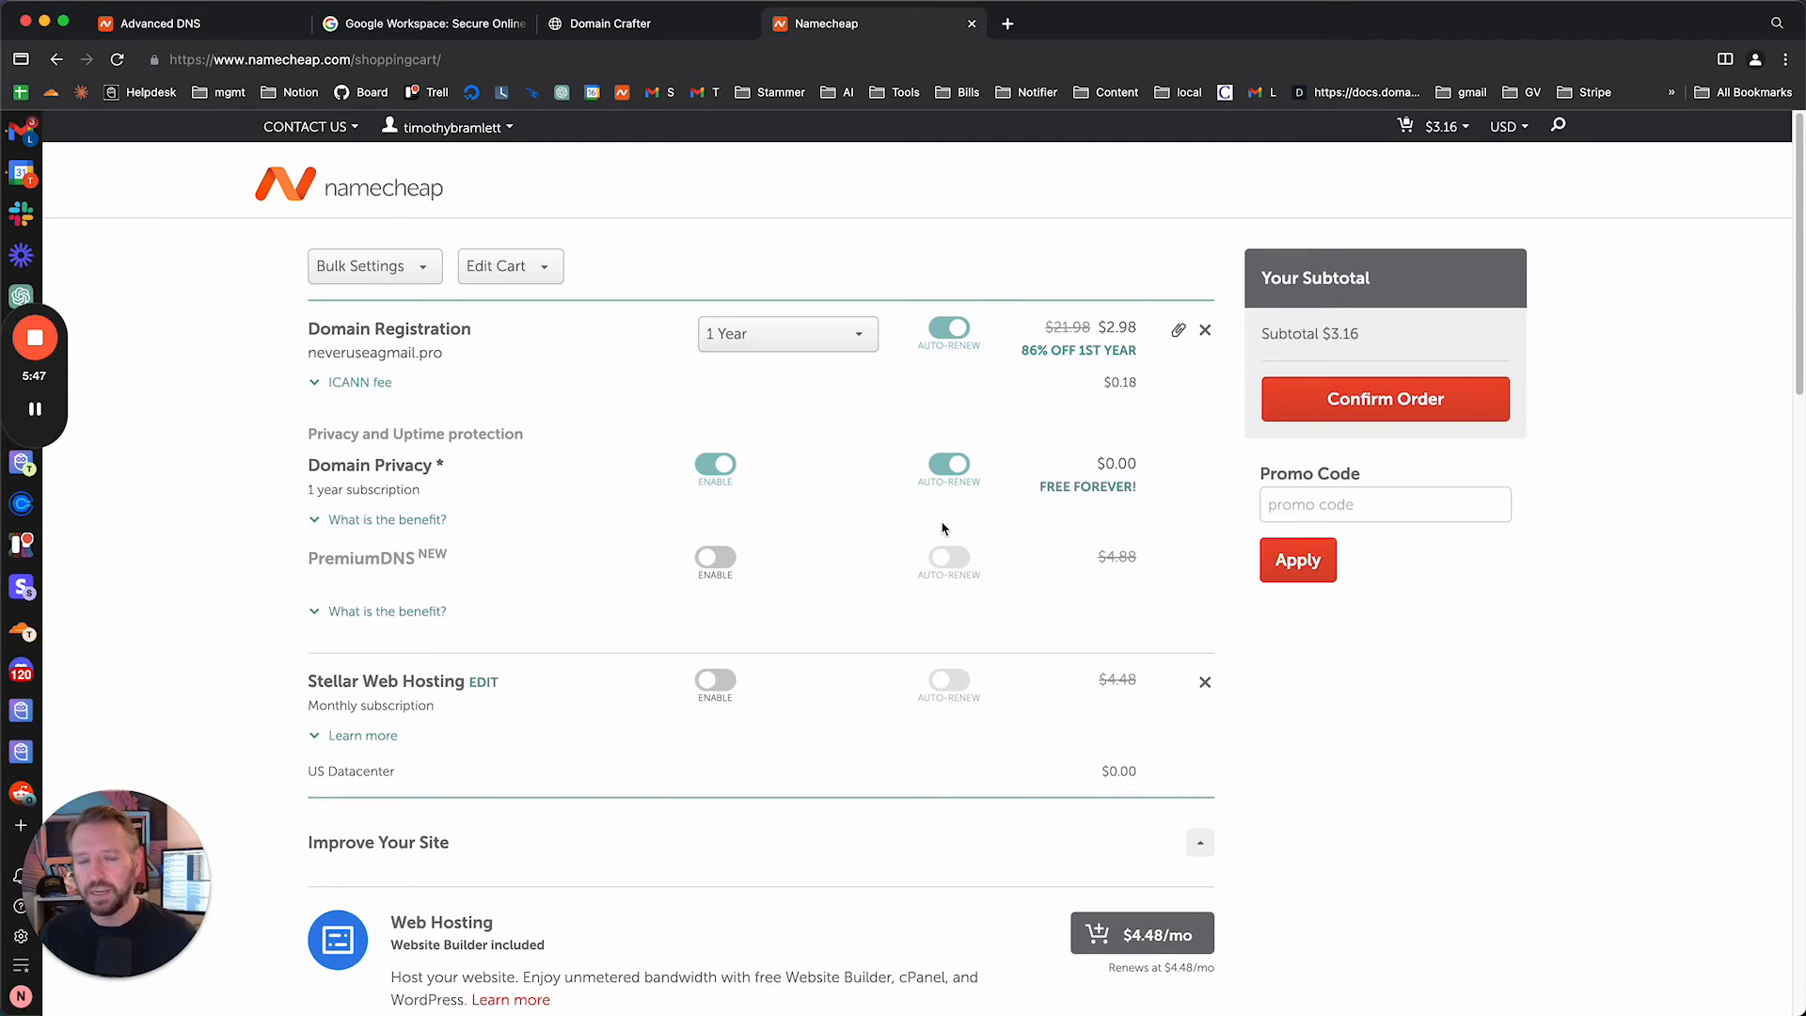
# Confirm the order, check the payment details, and pay $3.16 for neveruseagmail.pro.
pyautogui.click(1439, 402)
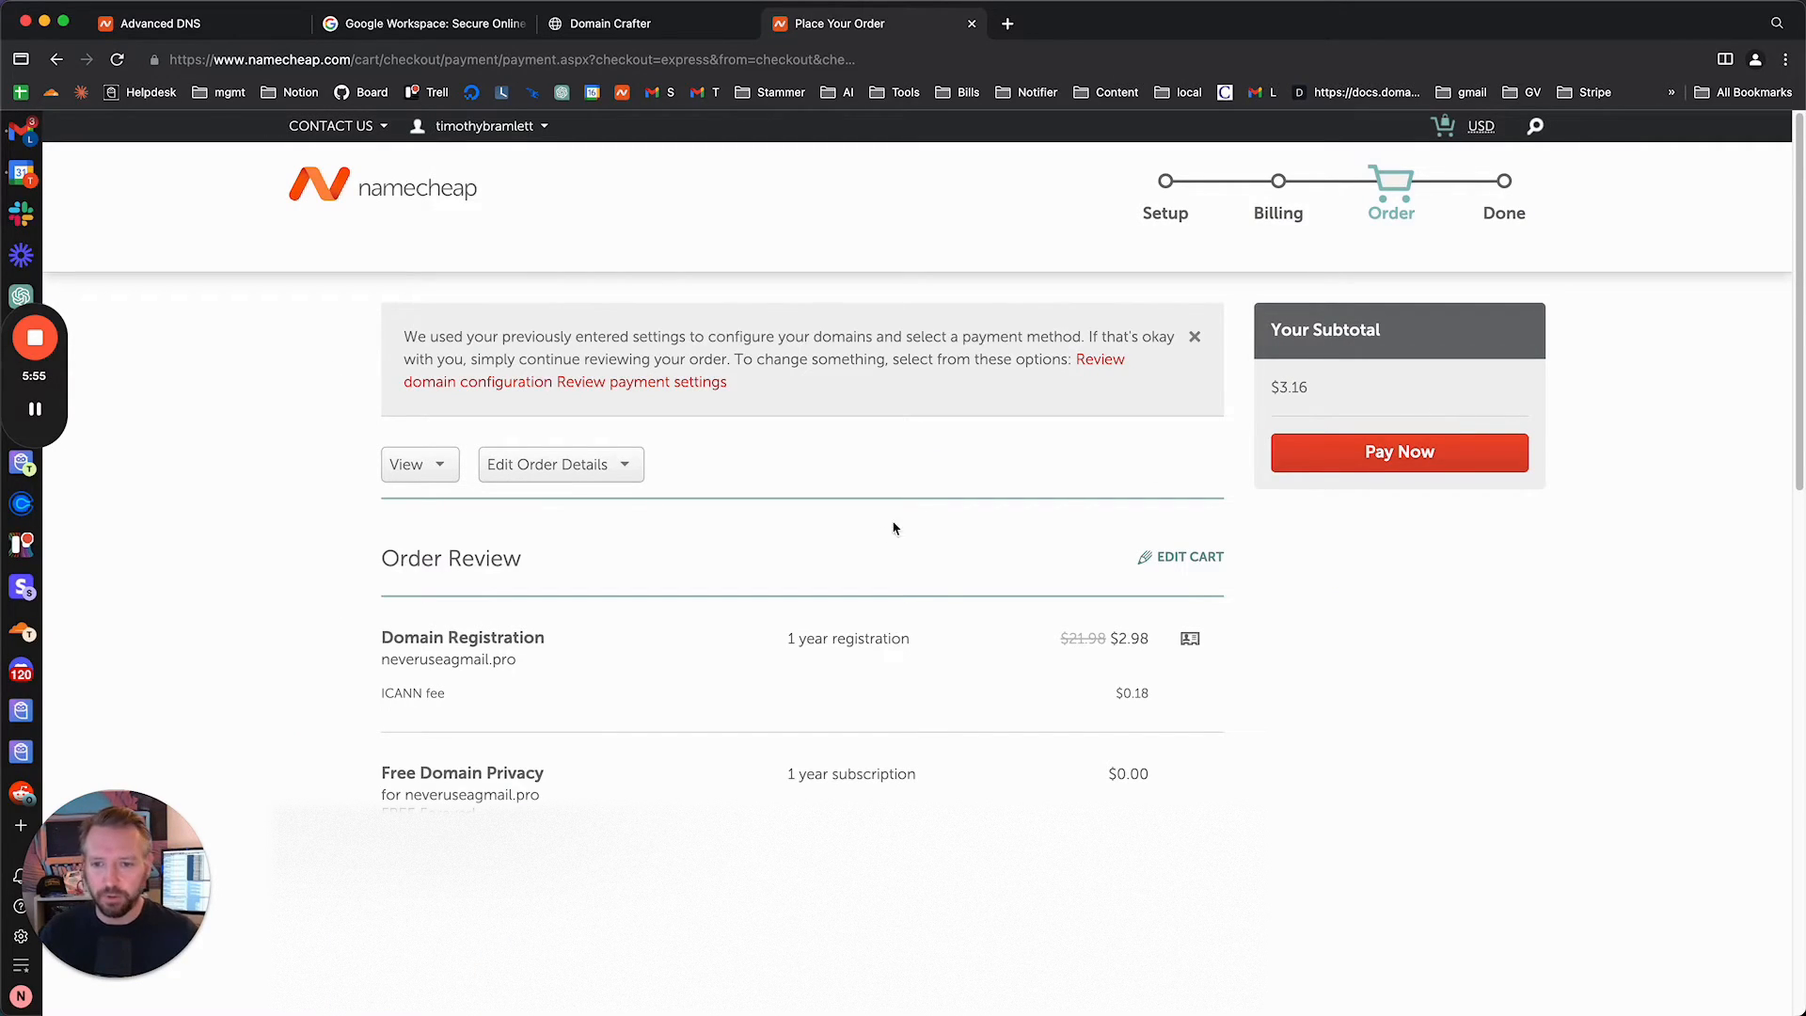
pyautogui.scroll(-5, 895, 524)
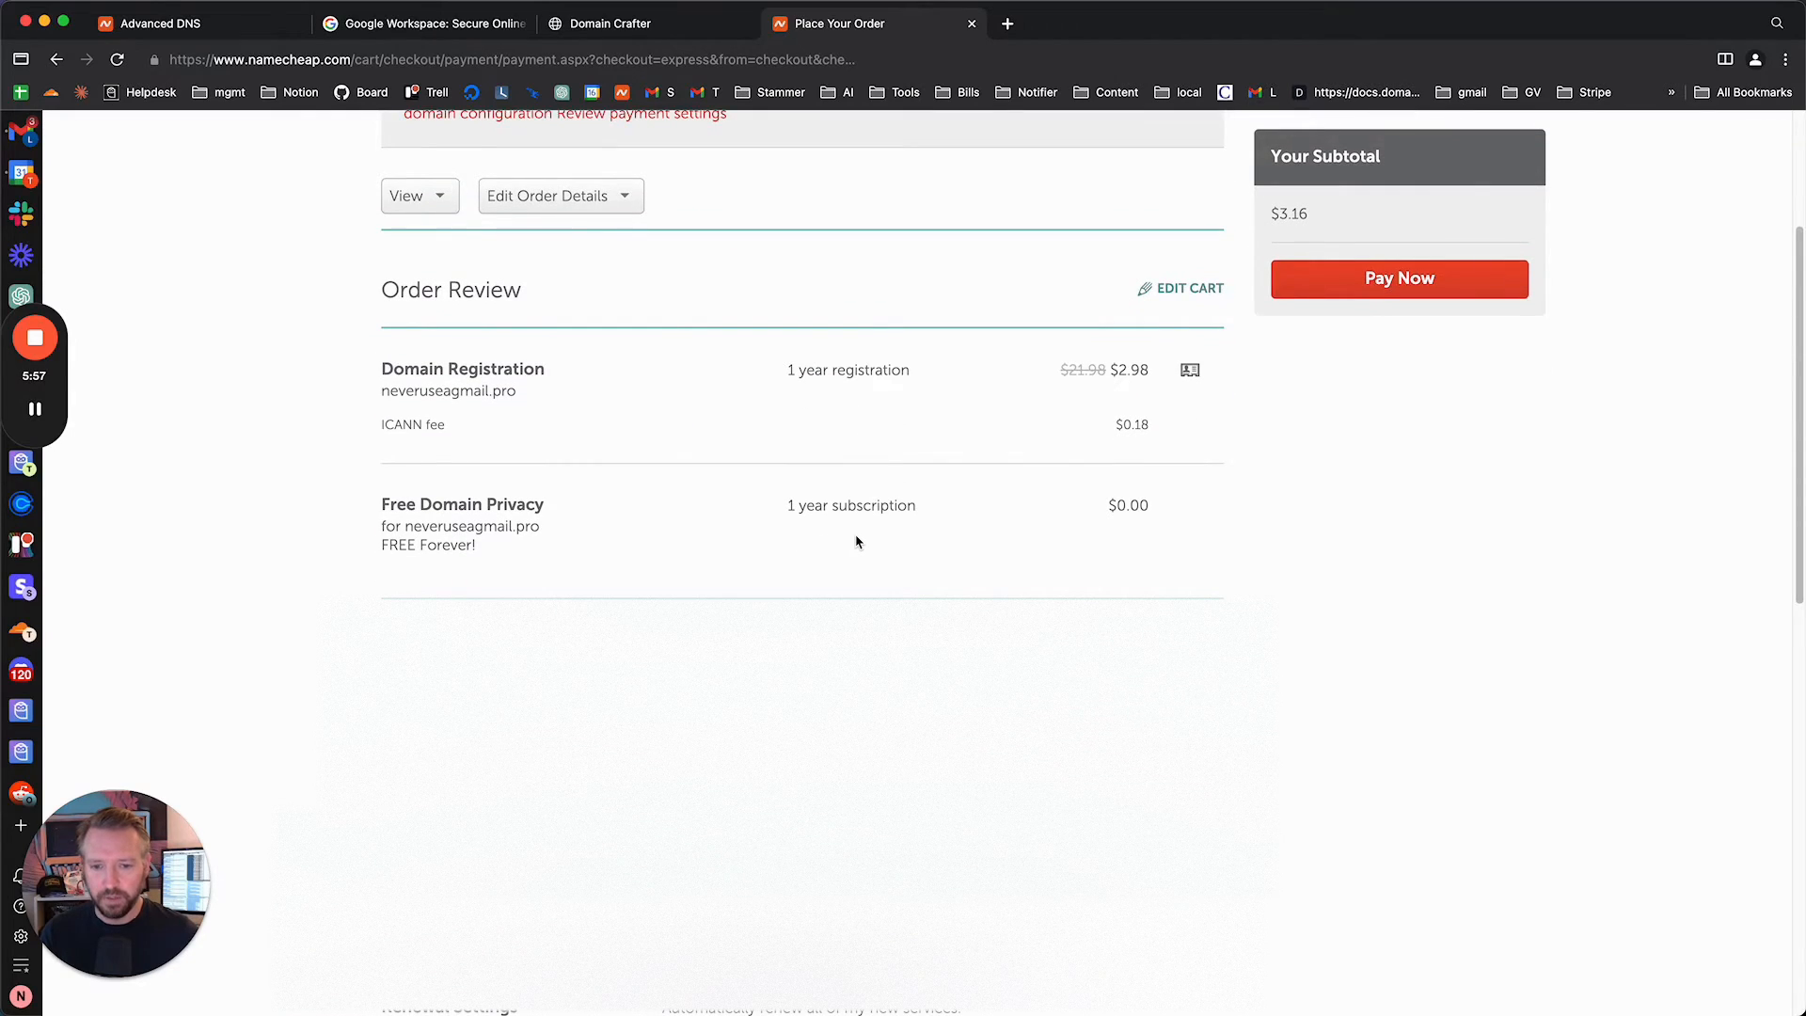
pyautogui.scroll(-2, 856, 542)
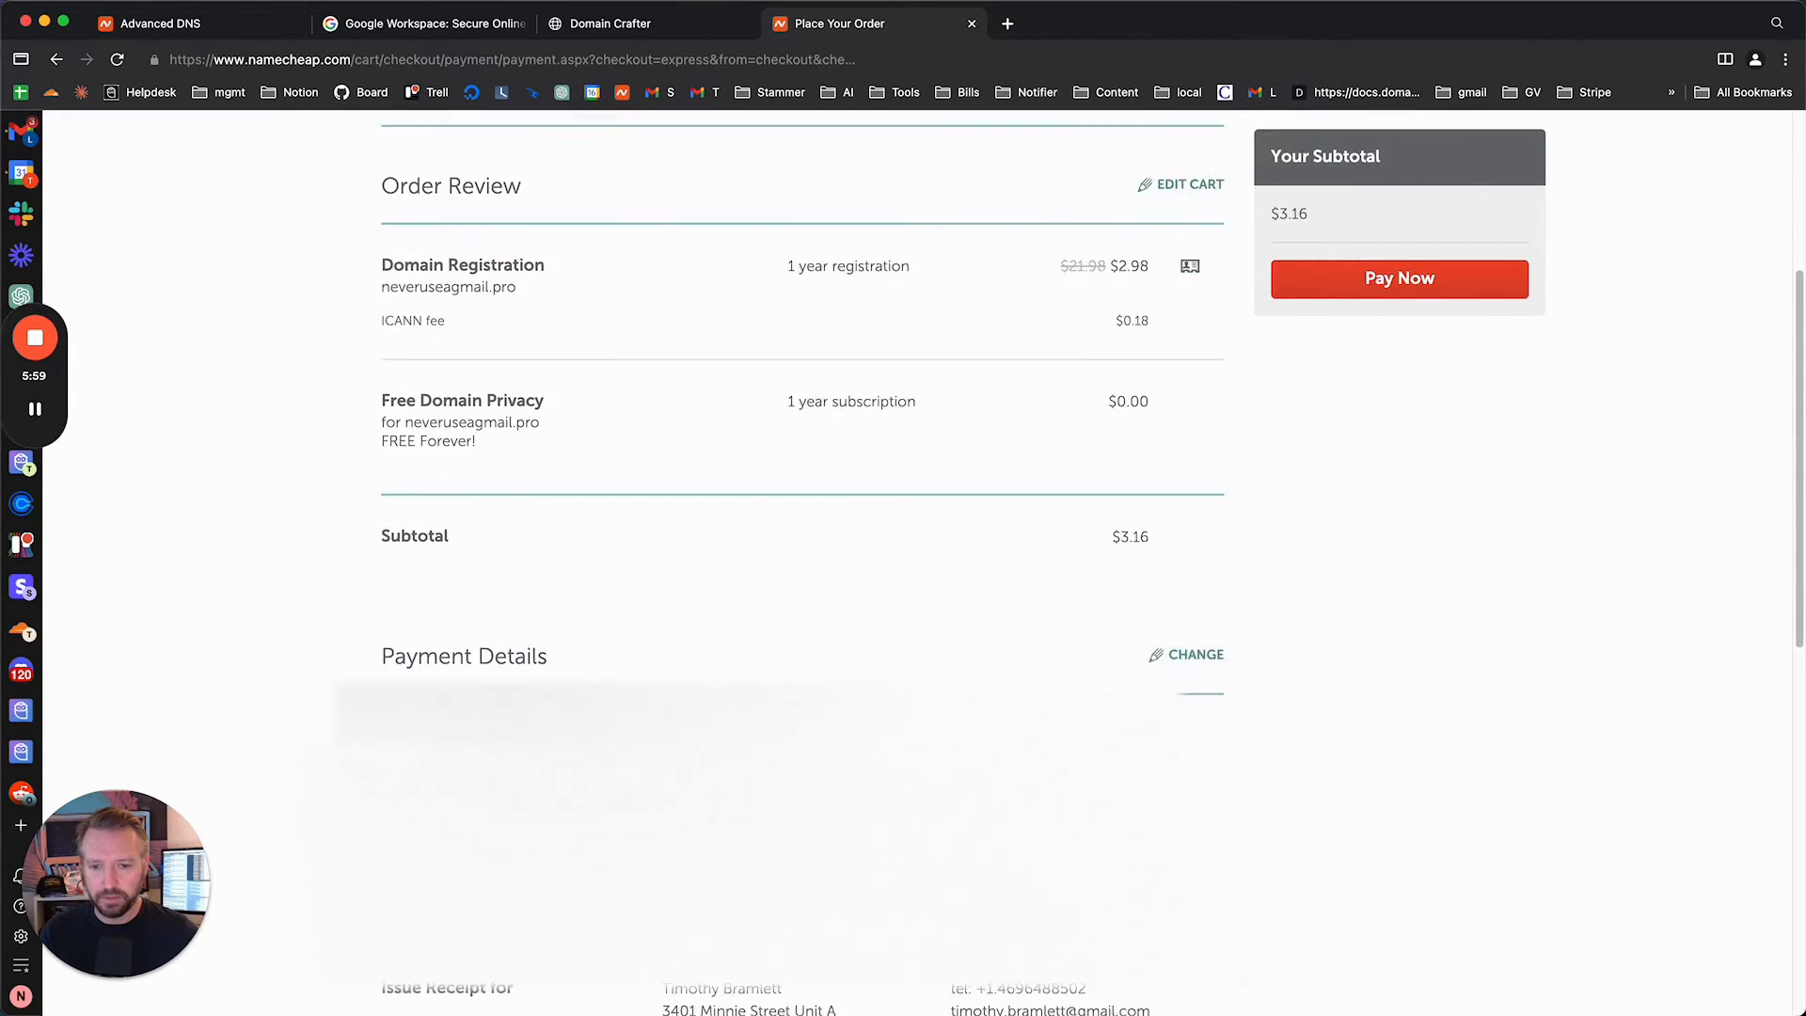
pyautogui.scroll(-2, 803, 564)
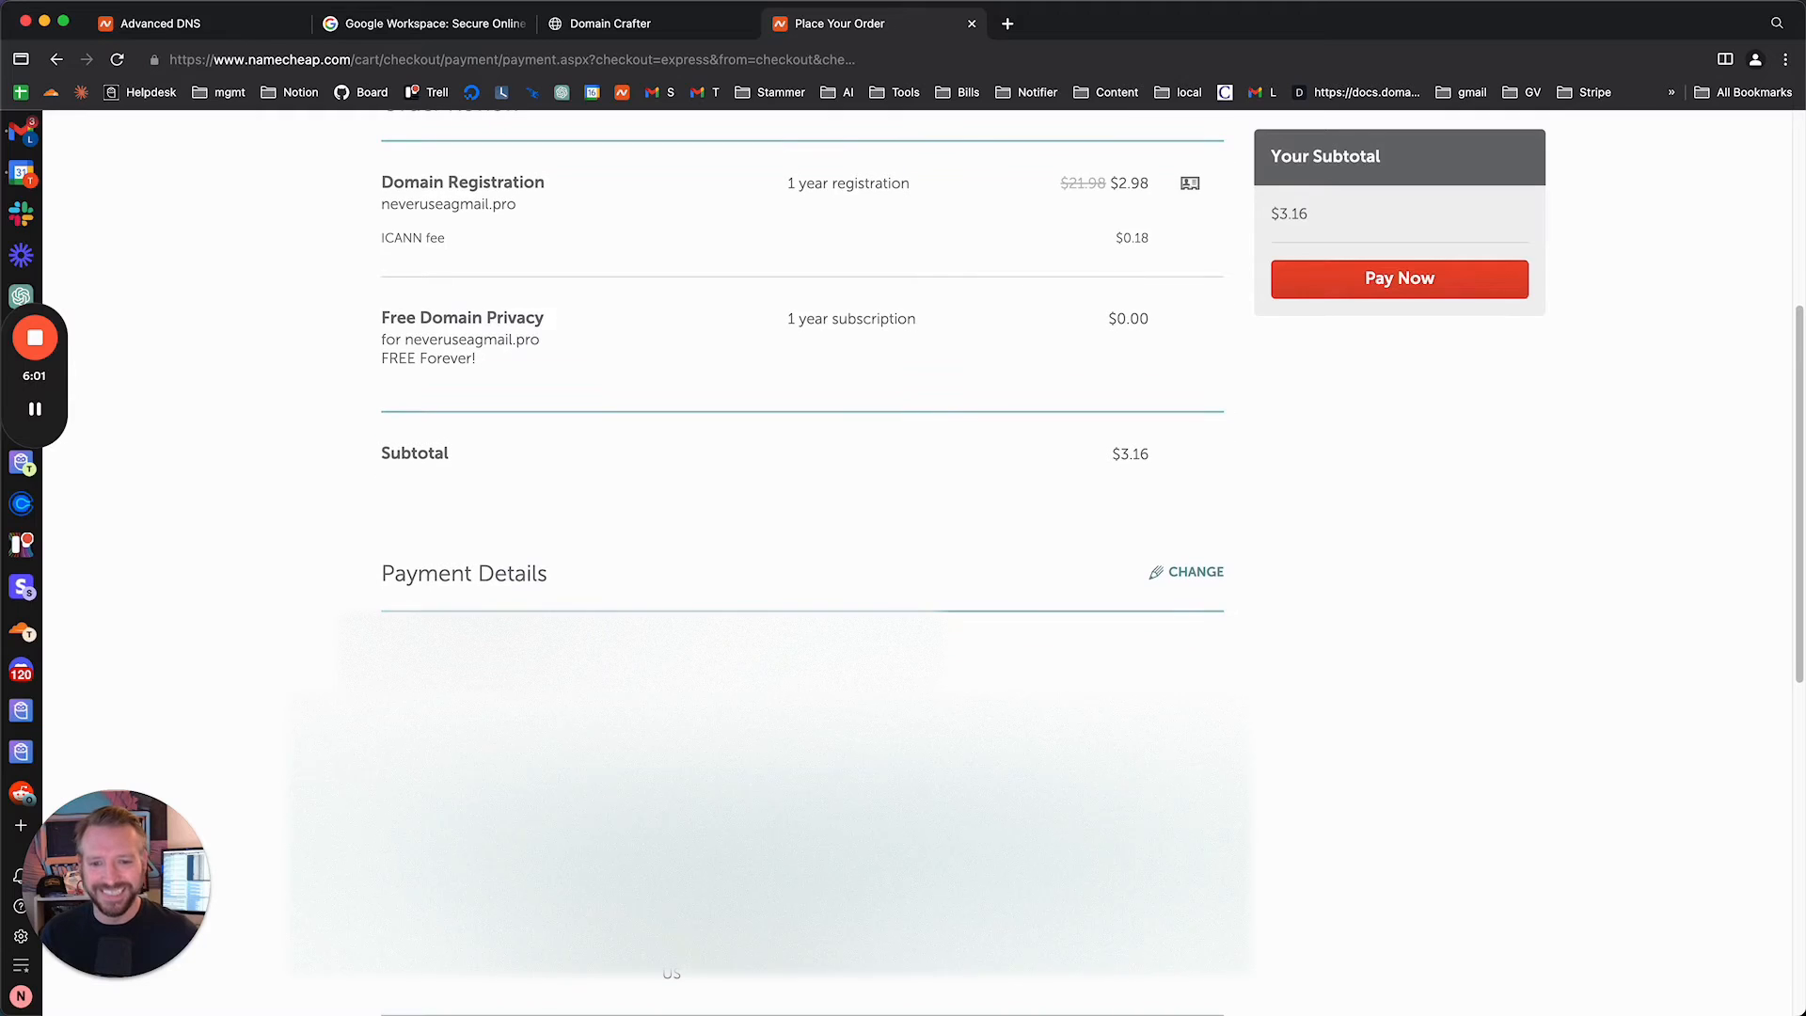
pyautogui.scroll(-1, 802, 565)
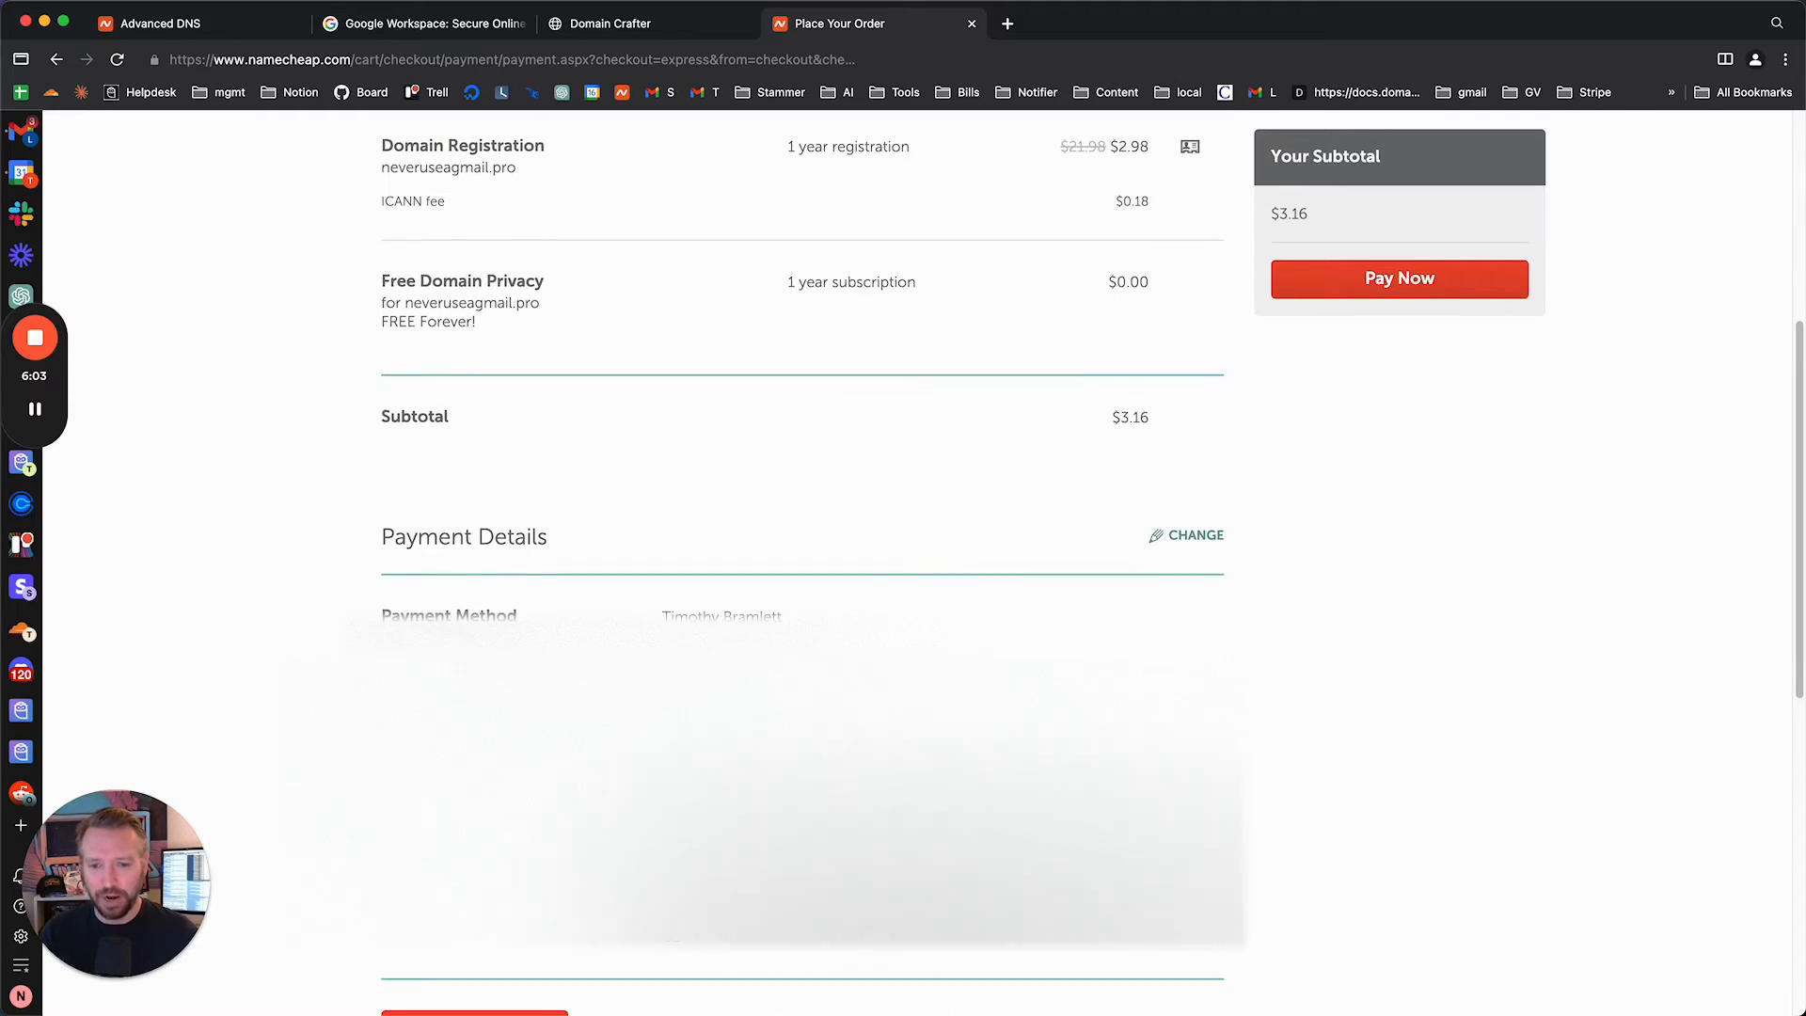
pyautogui.scroll(-3, 666, 896)
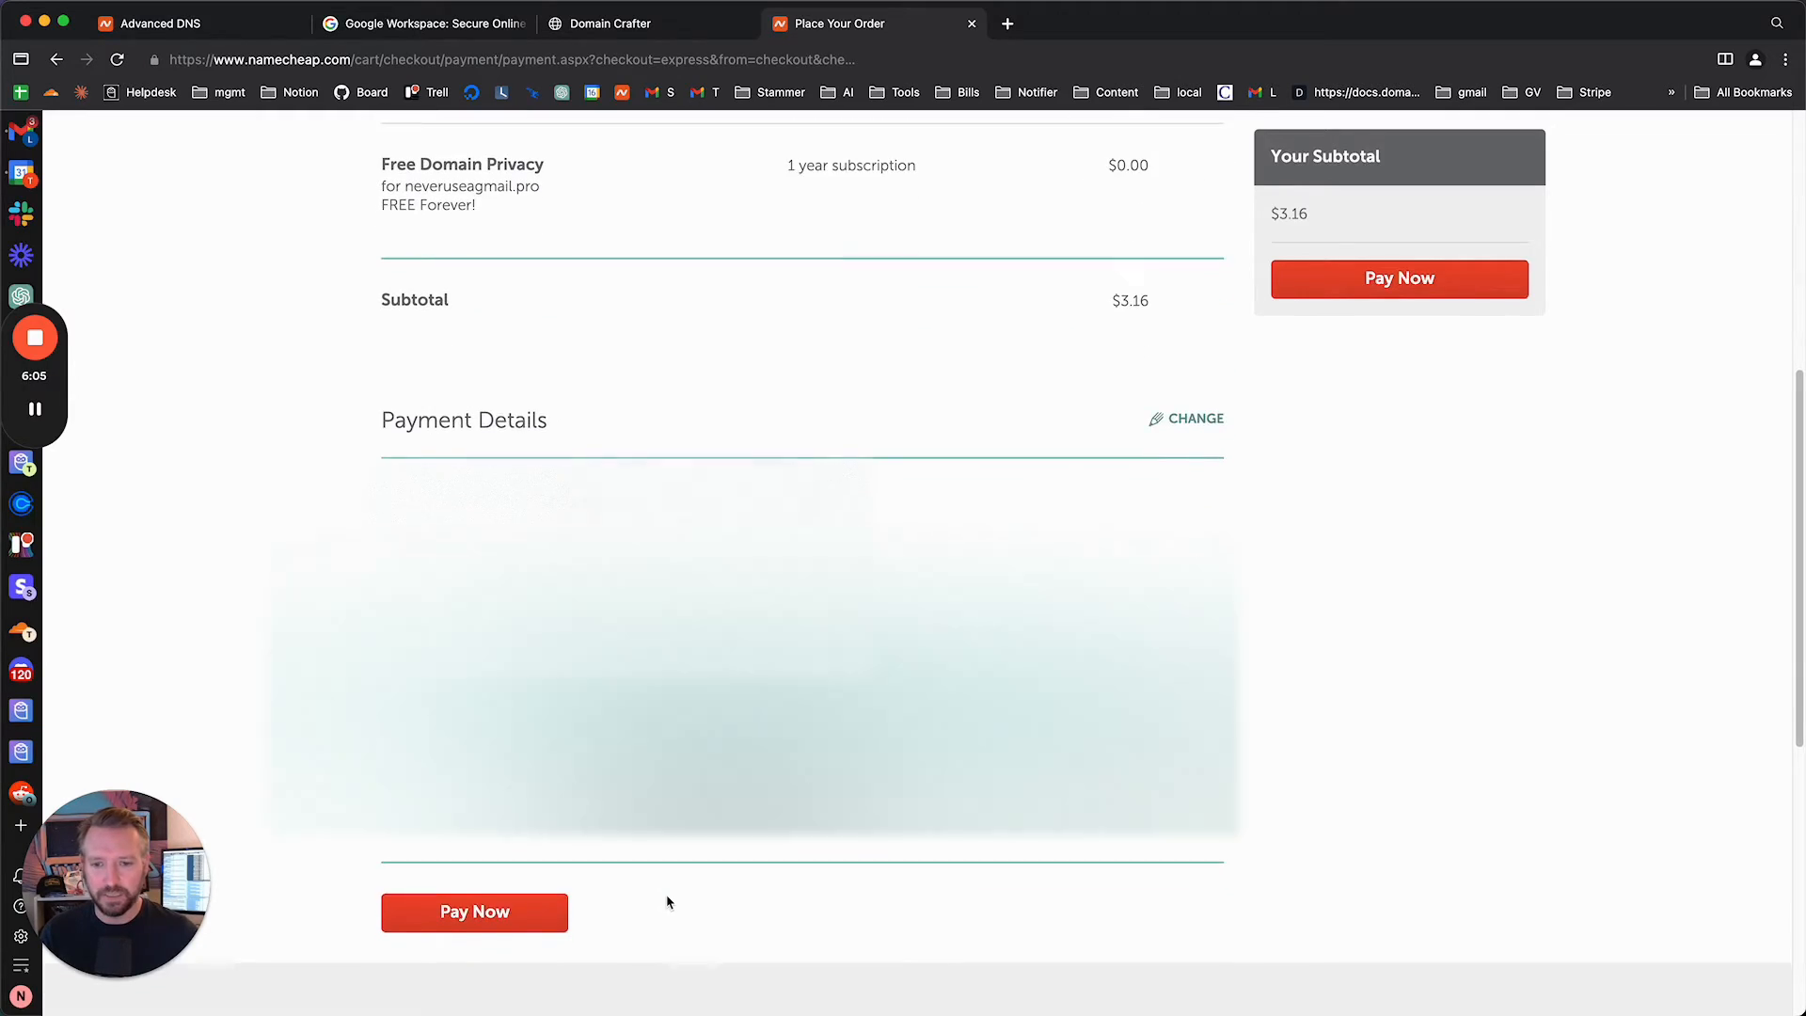
pyautogui.scroll(-1, 668, 903)
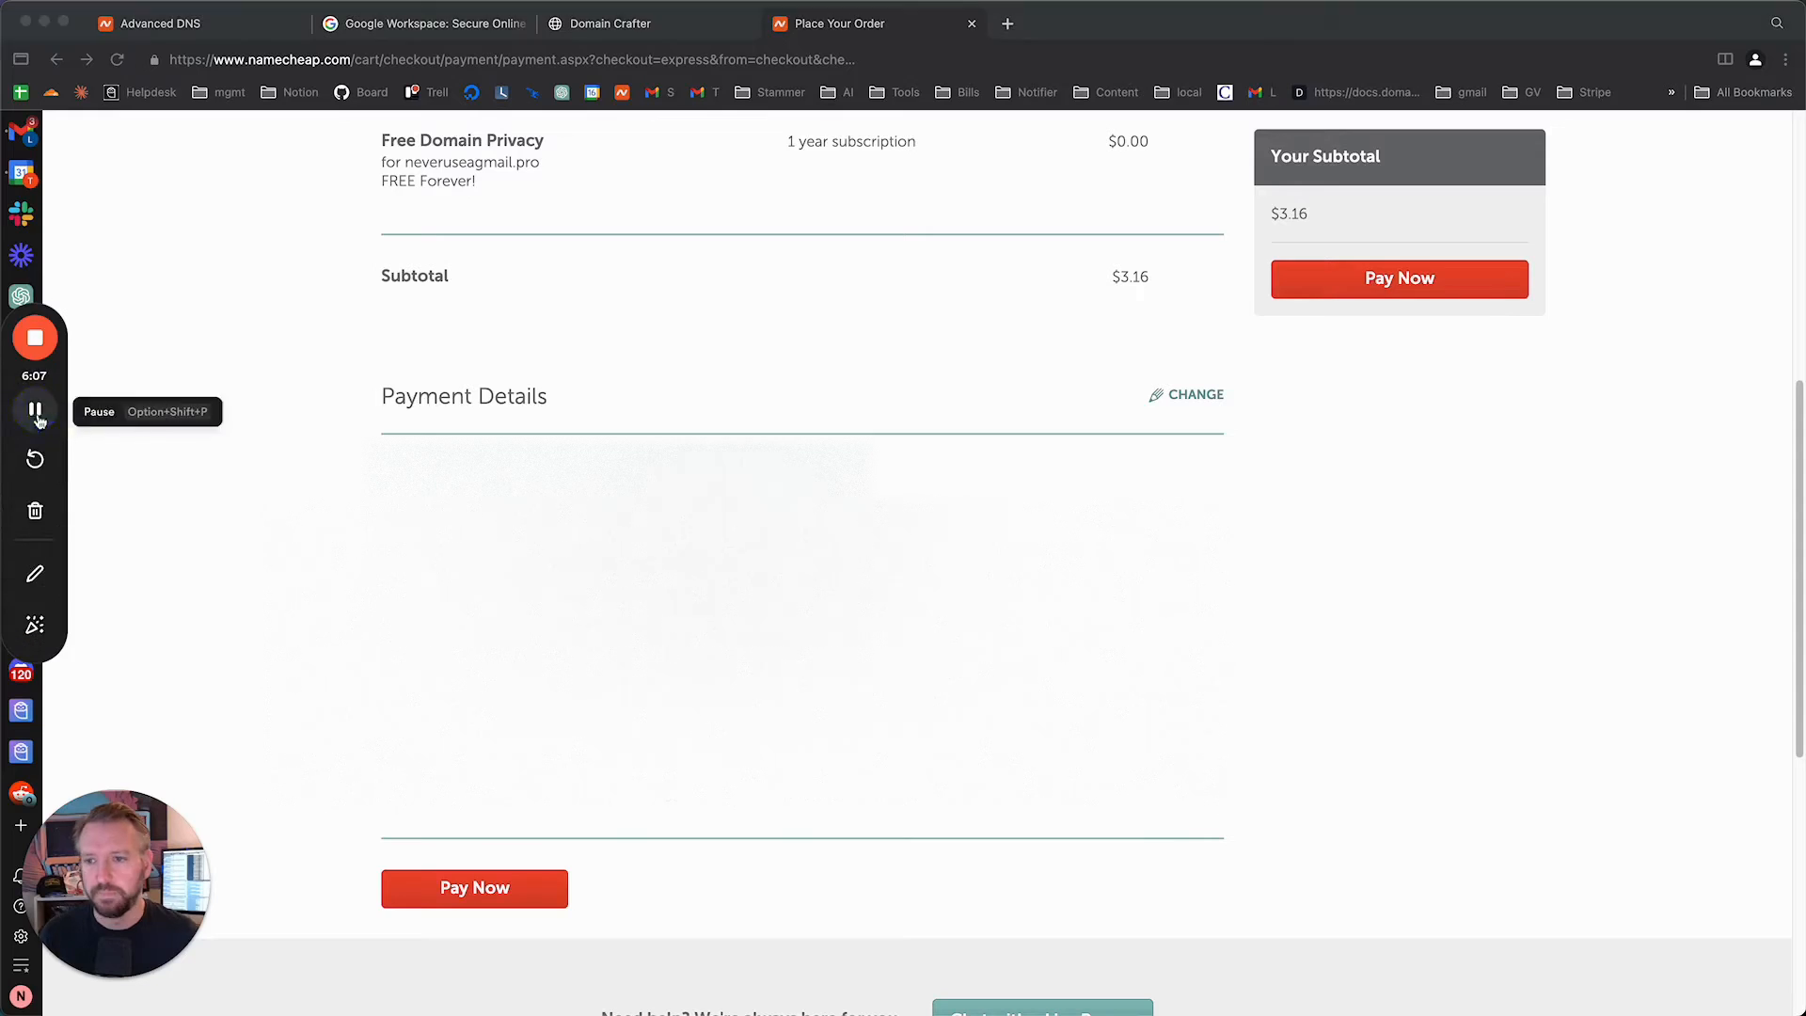
pyautogui.scroll(-1, 533, 859)
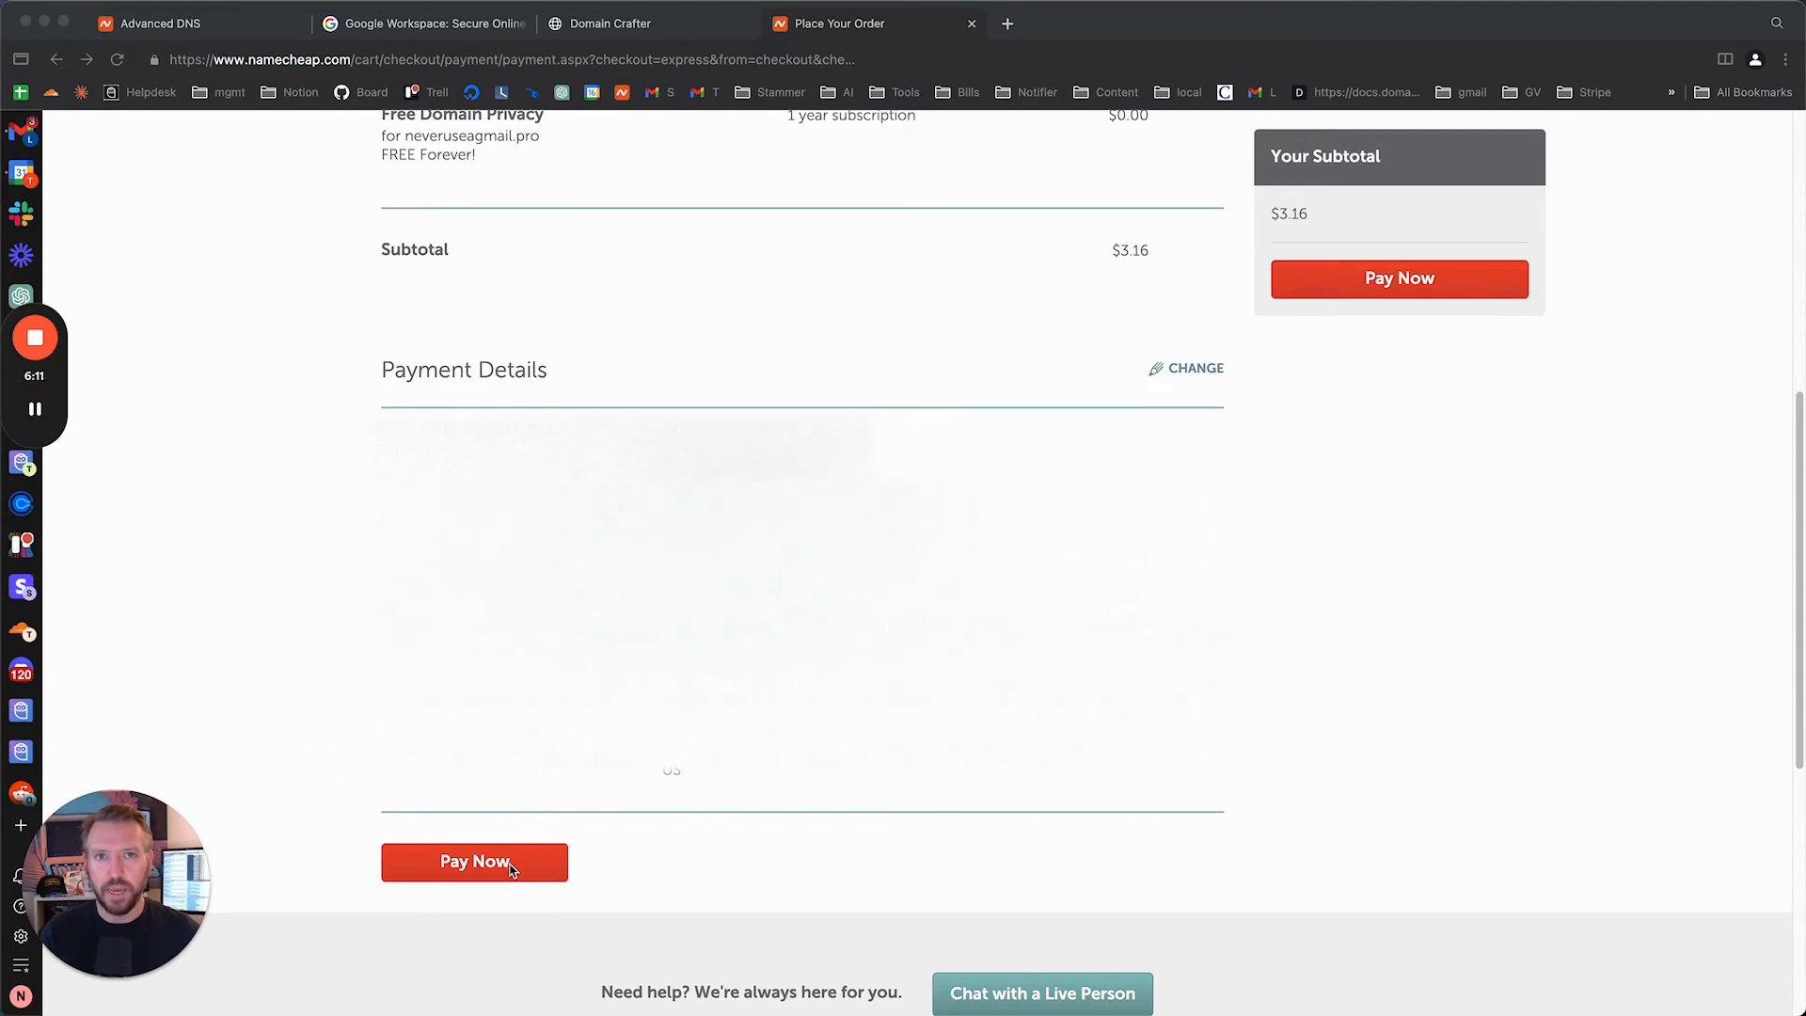
pyautogui.click(492, 869)
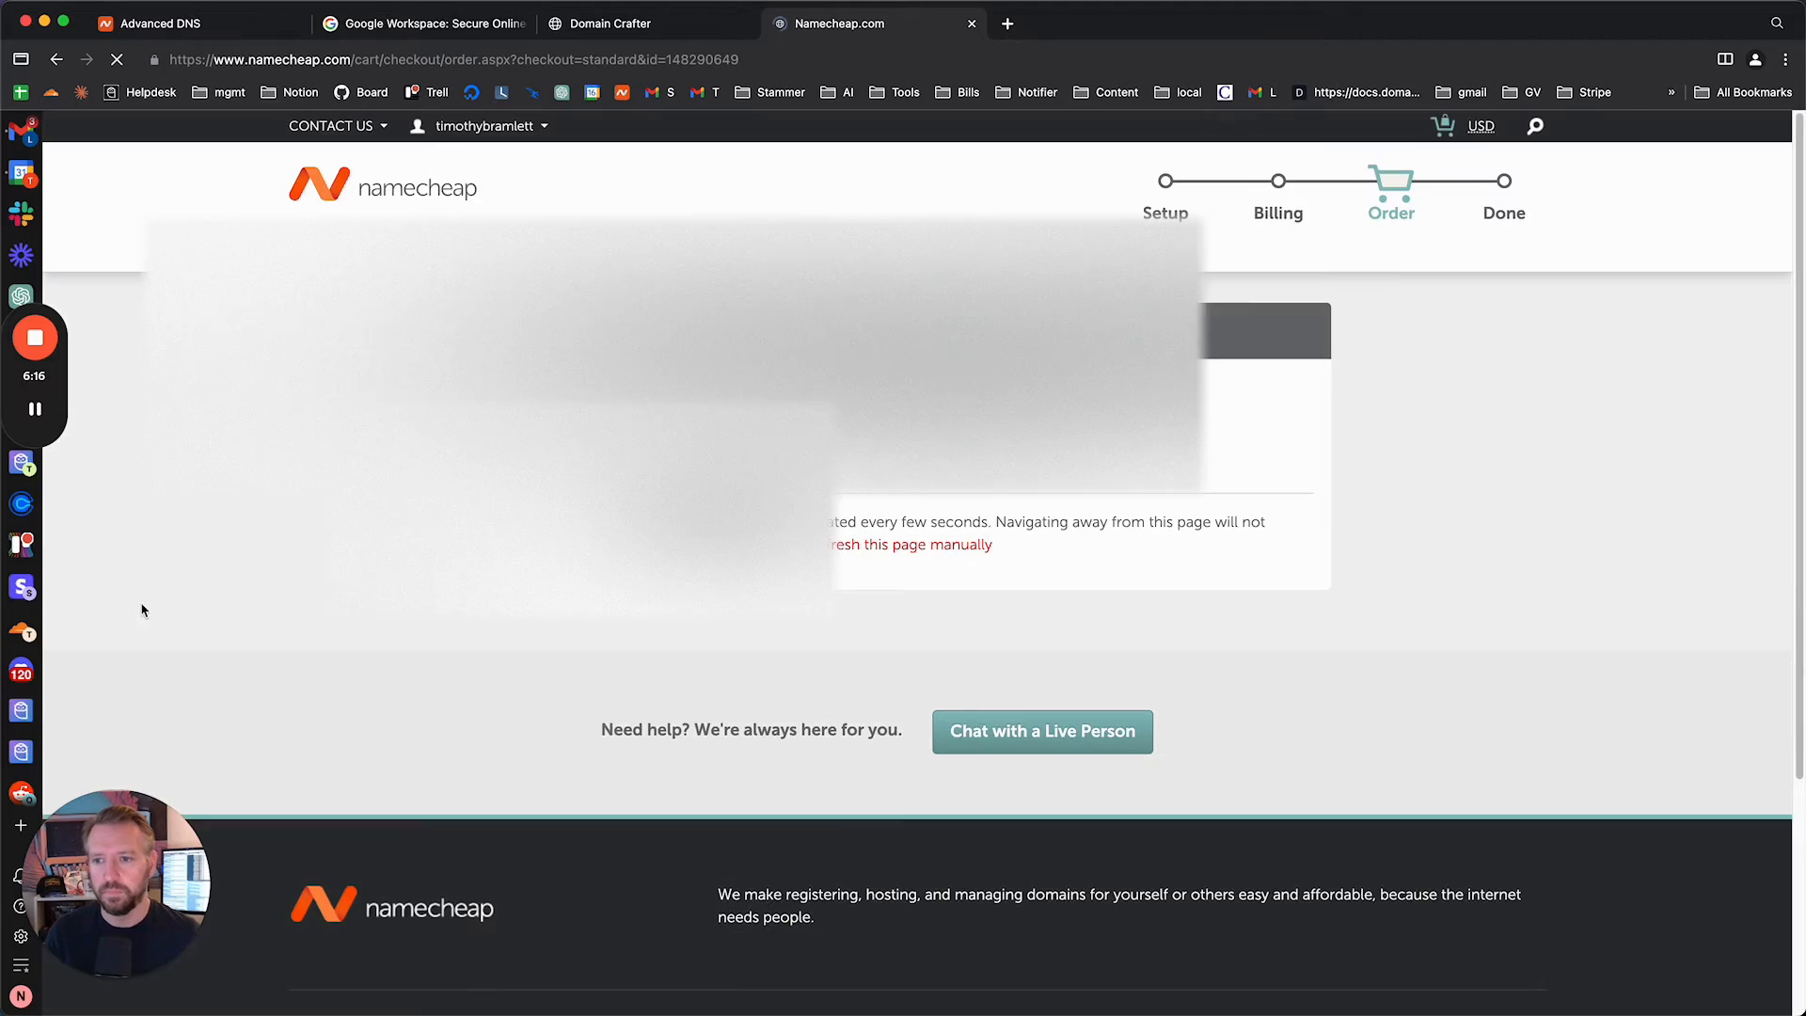
# Wait while the neveruseagmail.pro payment finishes processing.
pyautogui.moveTo(62, 454)
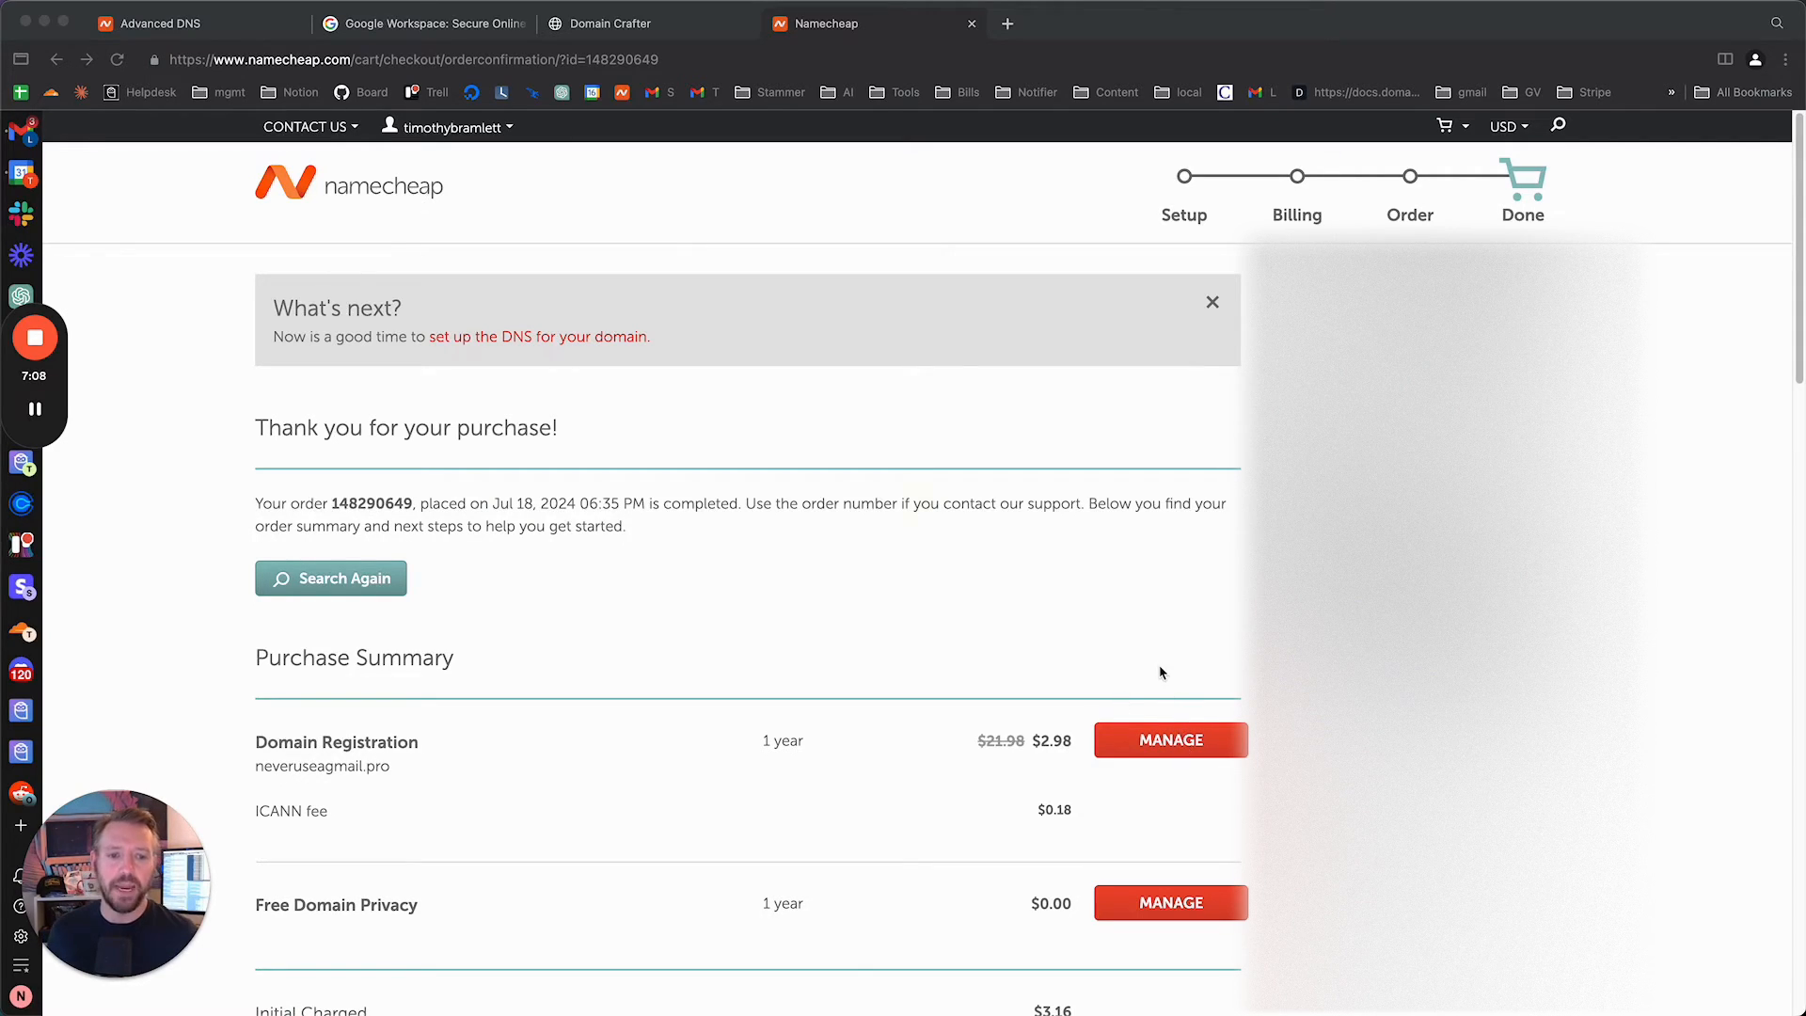
# Open the neveruseagmail.pro domain details page, then switch to the Google Workspace tab.
pyautogui.click(1145, 756)
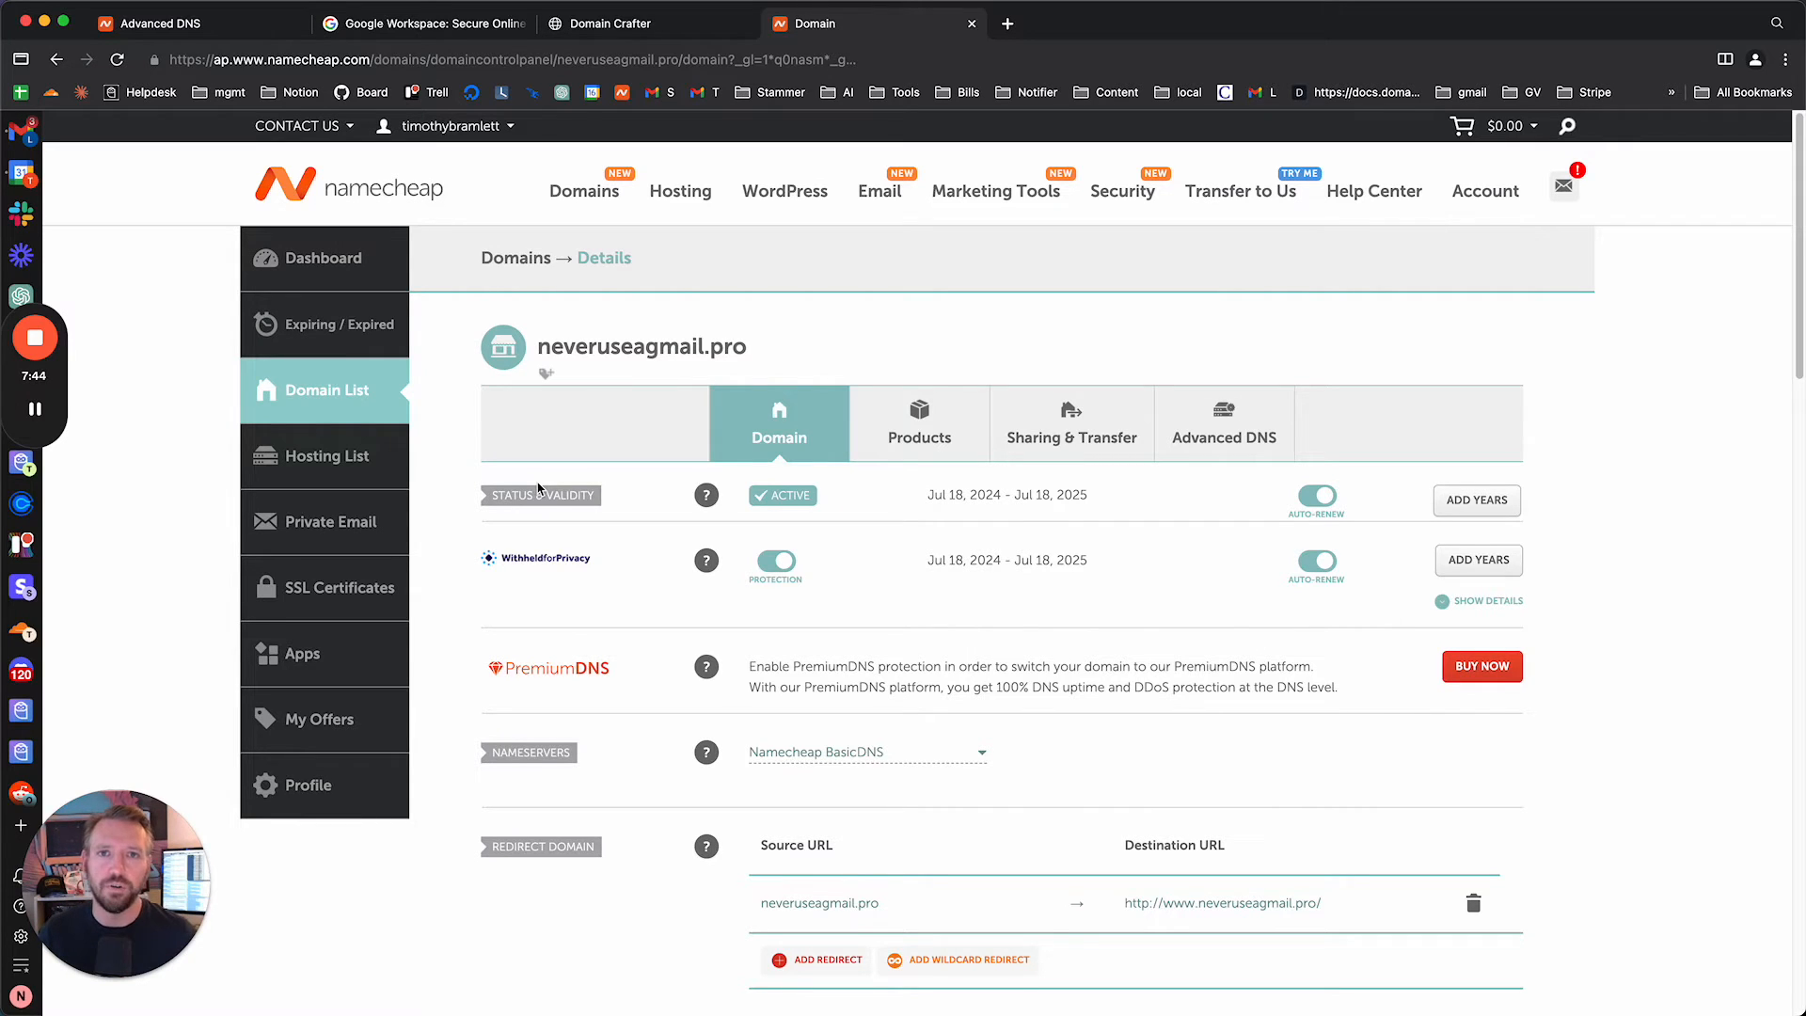
pyautogui.press('super+2')
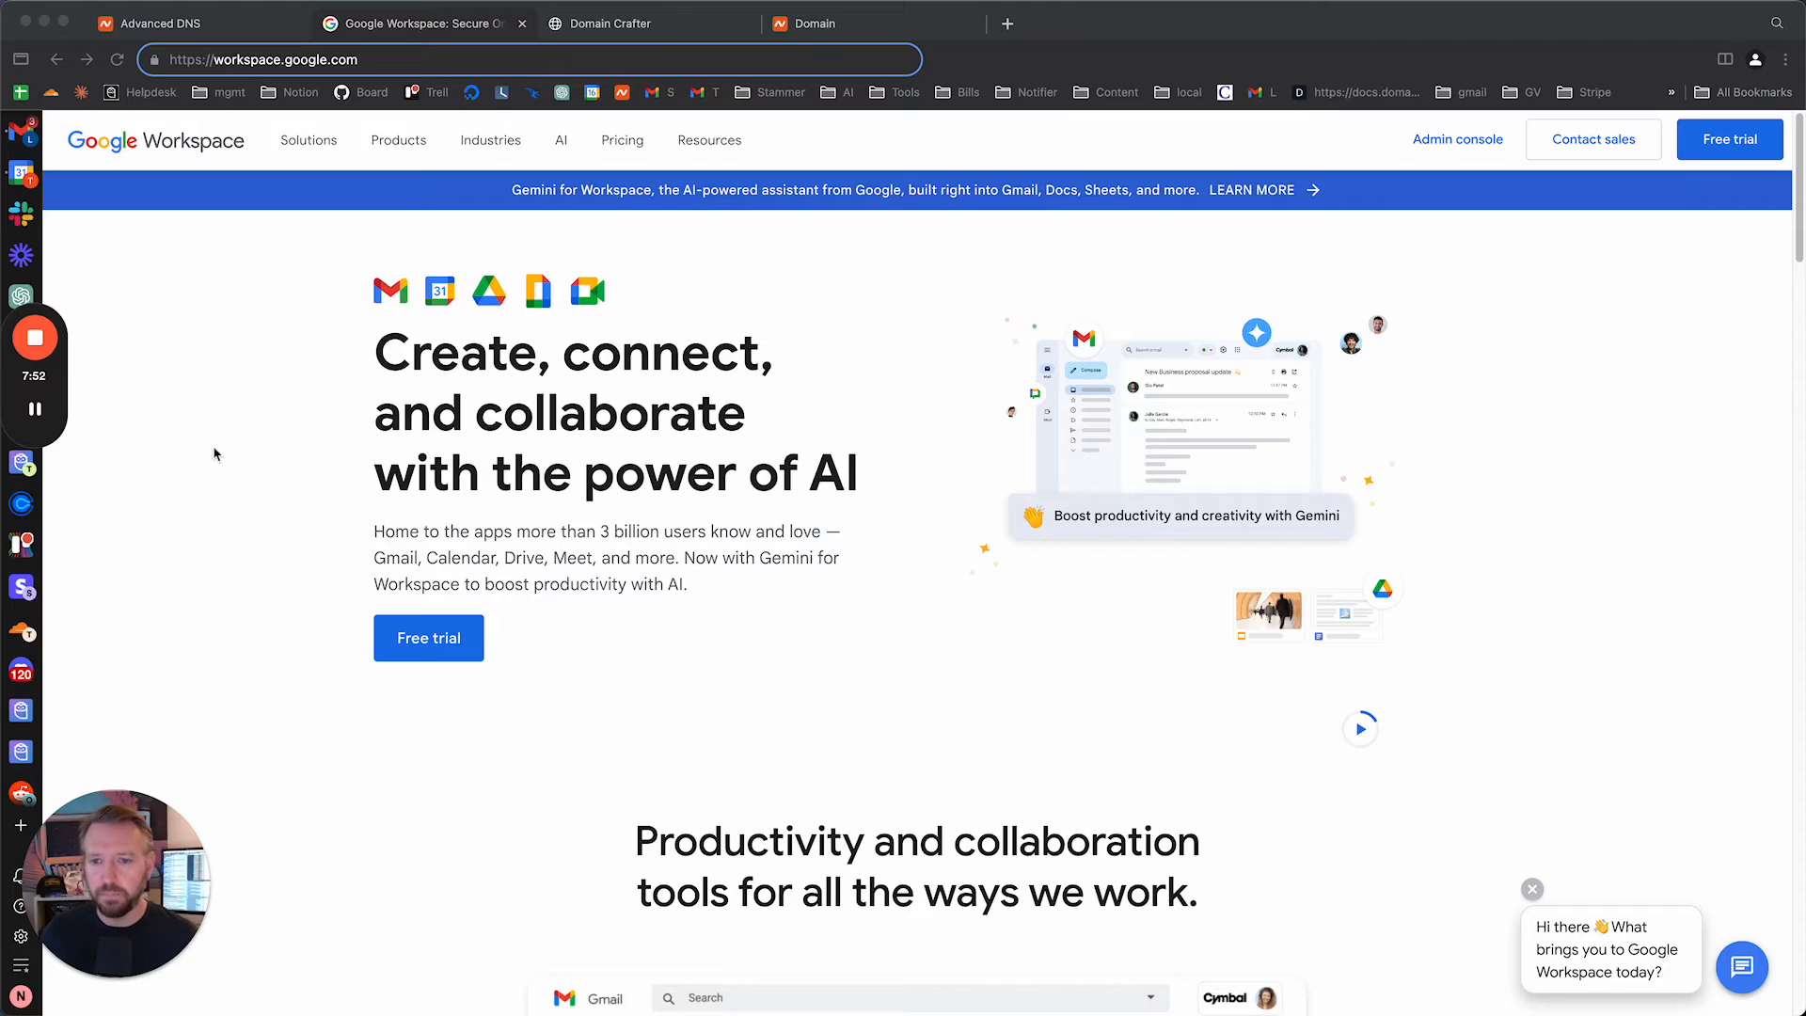
# Start a Google Workspace free trial sign-up from workspace.google.com.
pyautogui.click(532, 646)
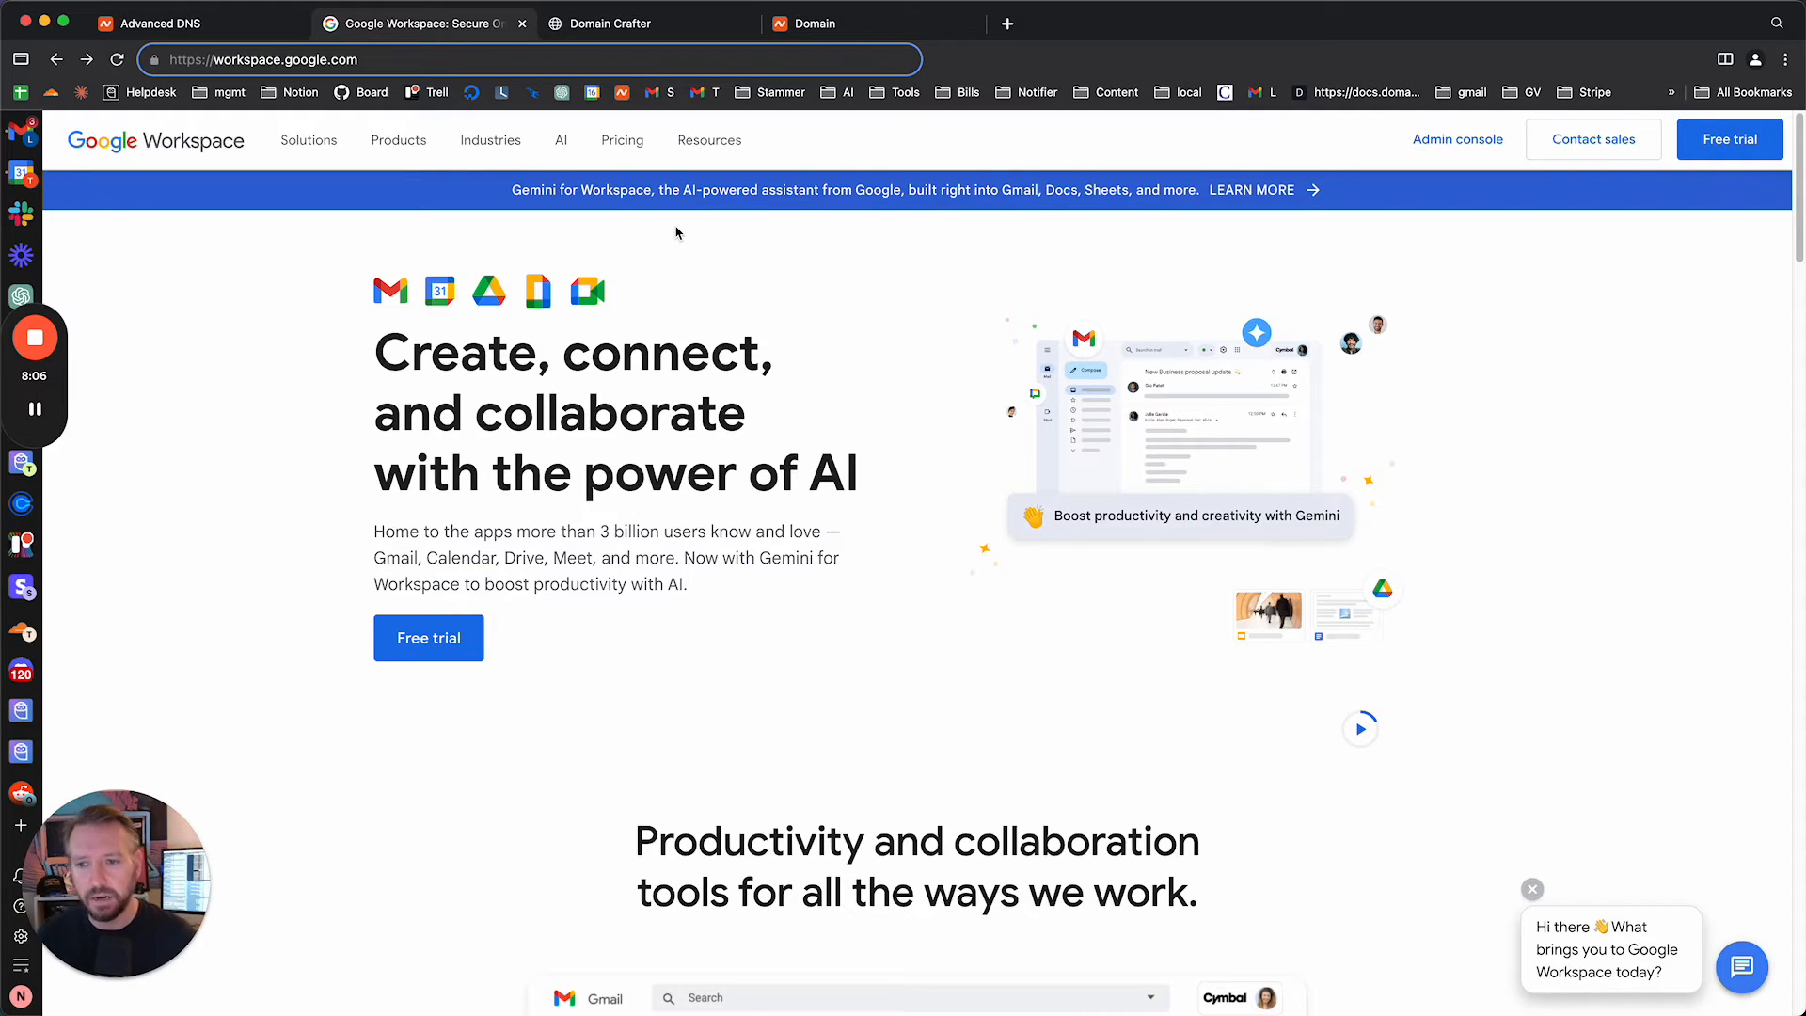
pyautogui.click(428, 658)
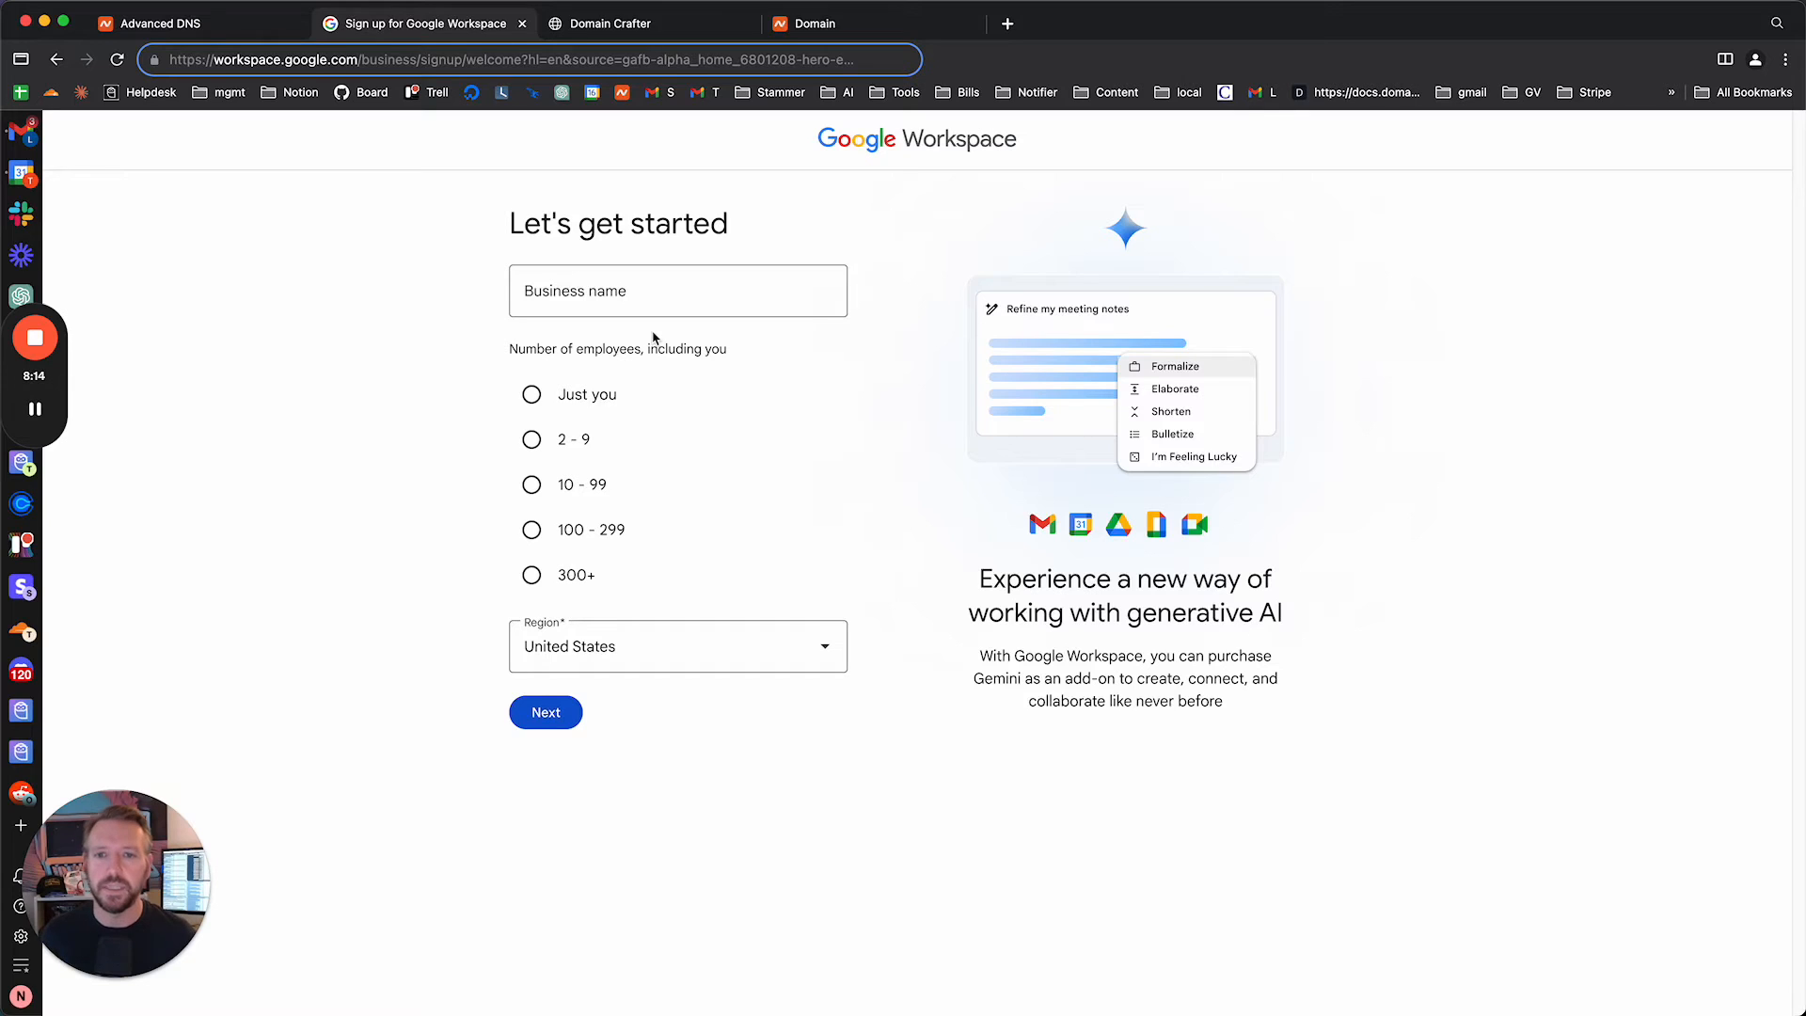
# Enter business name neveruseagmail.com, choose 'Just you' for employees, and continue.
pyautogui.click(613, 293)
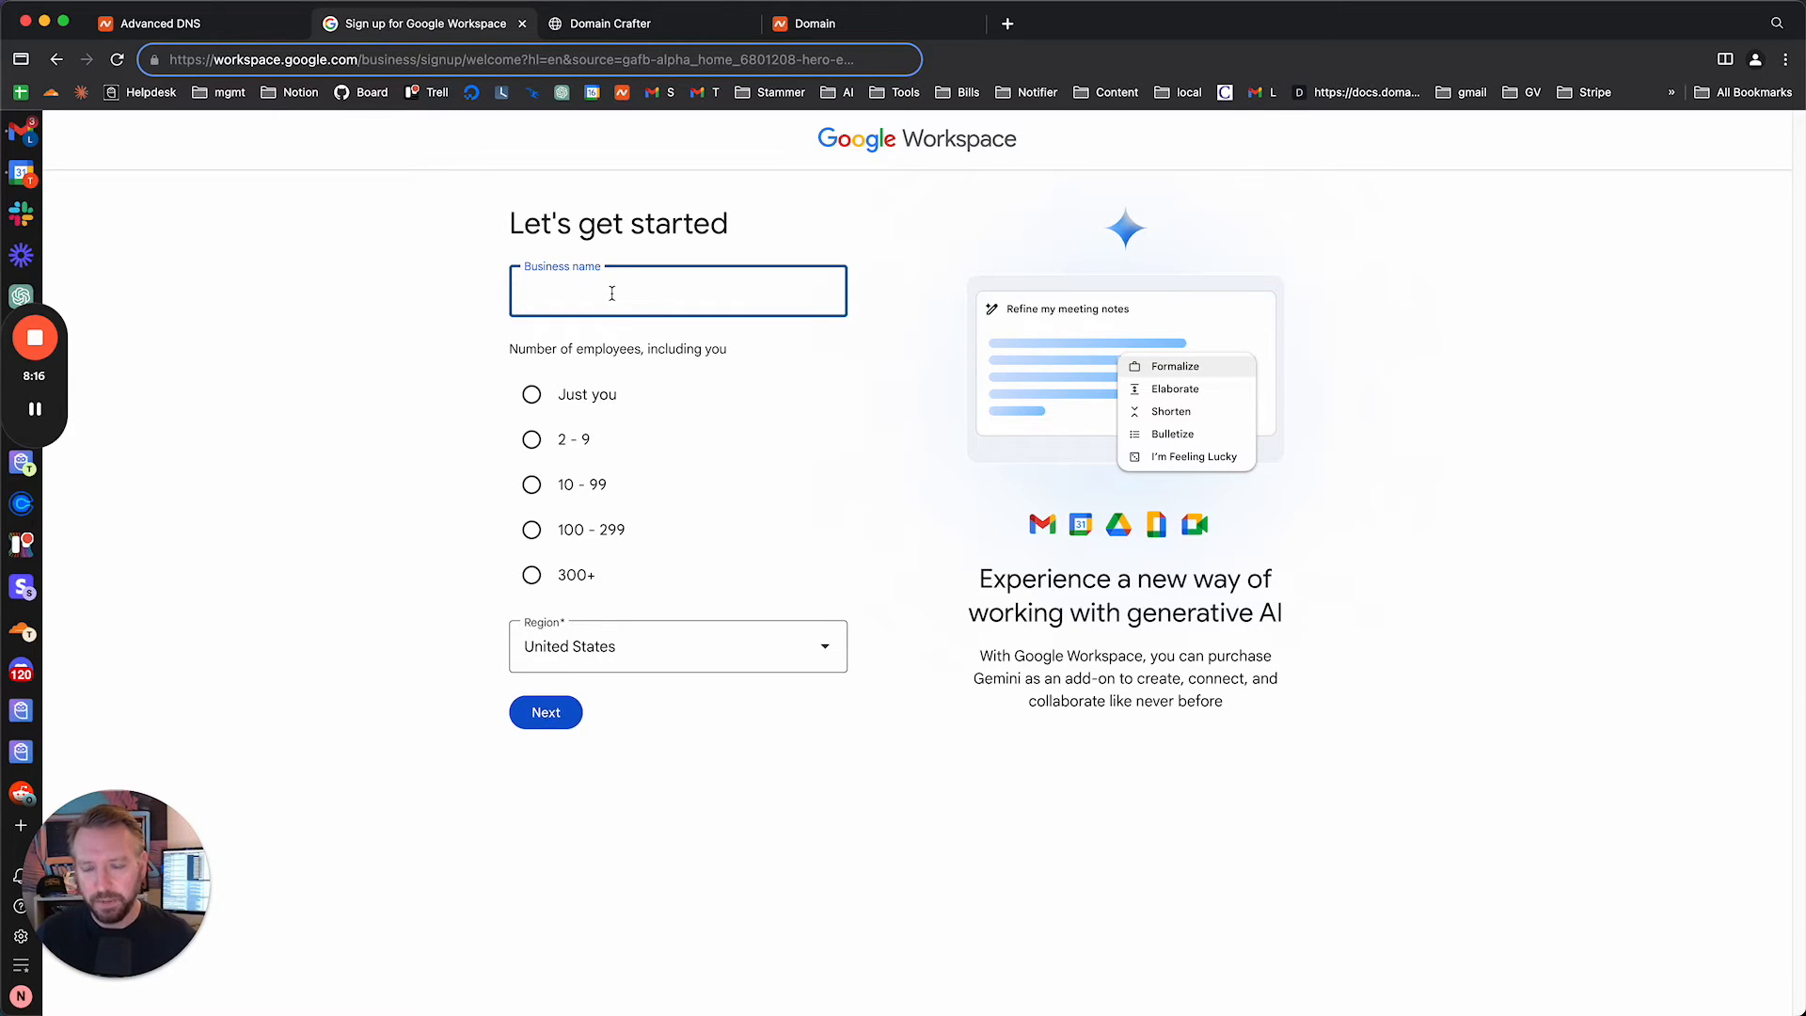
pyautogui.write('neveruse')
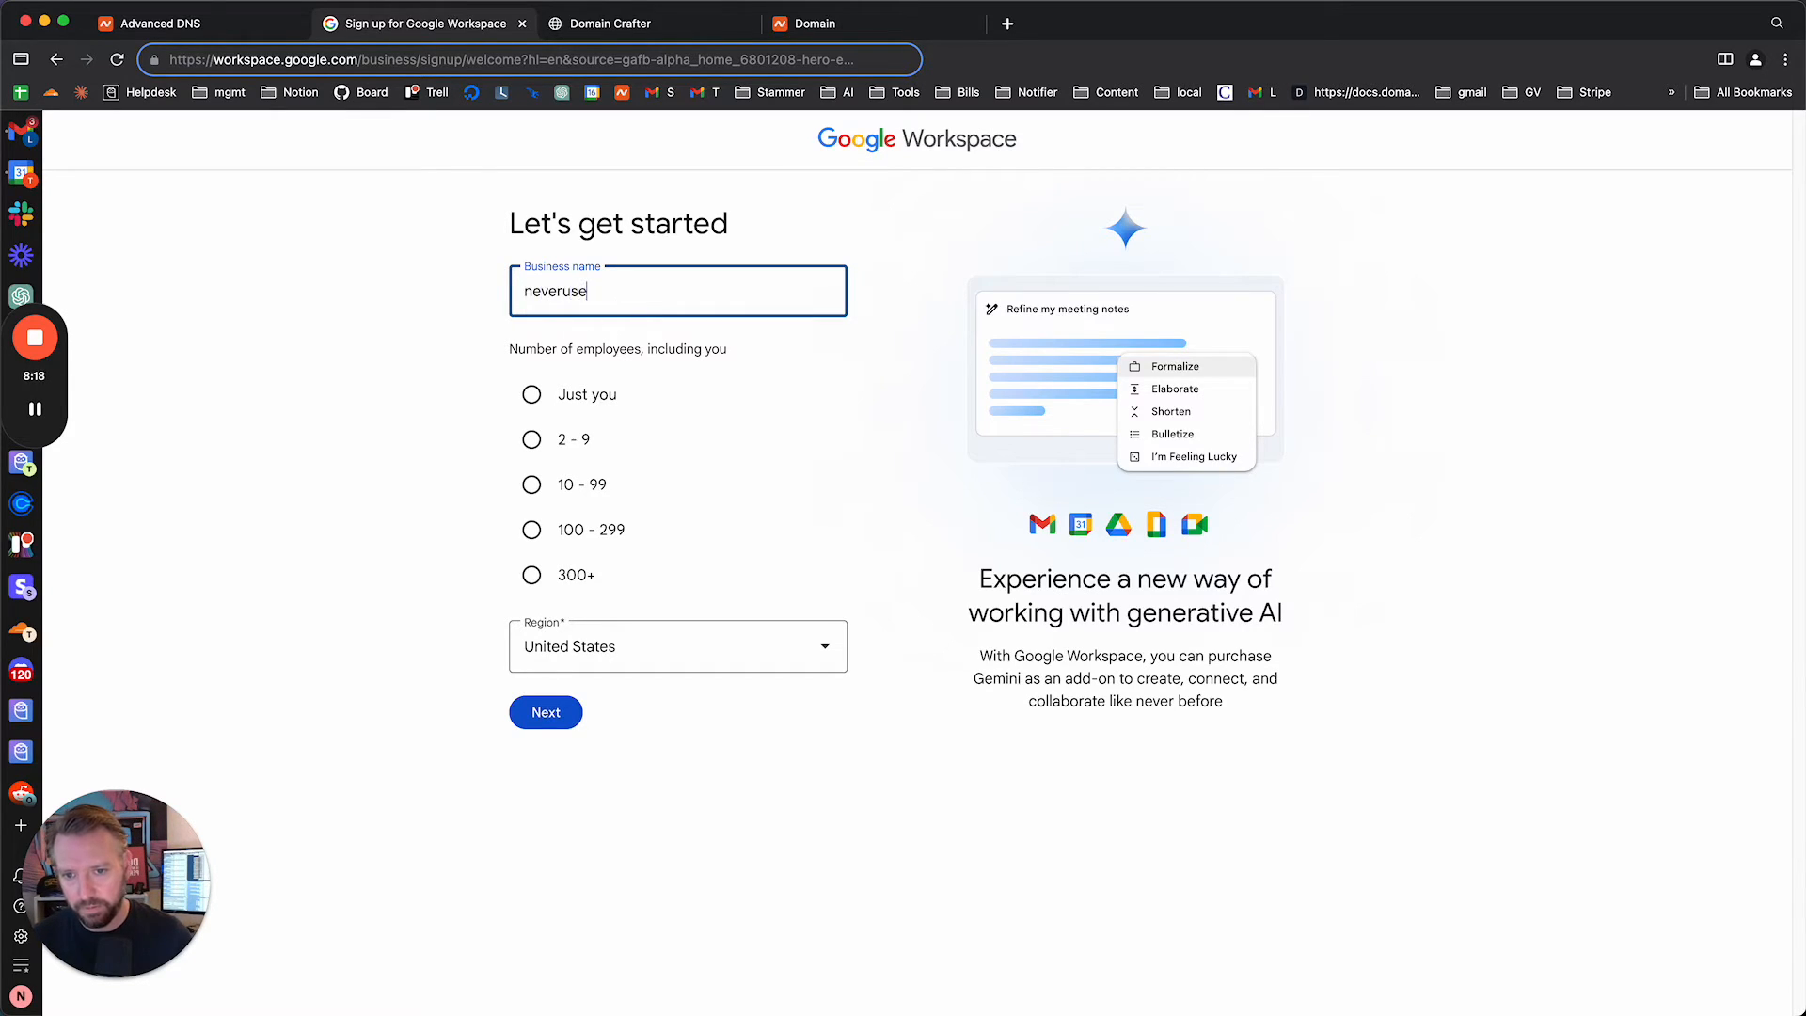
pyautogui.write('agmail.com')
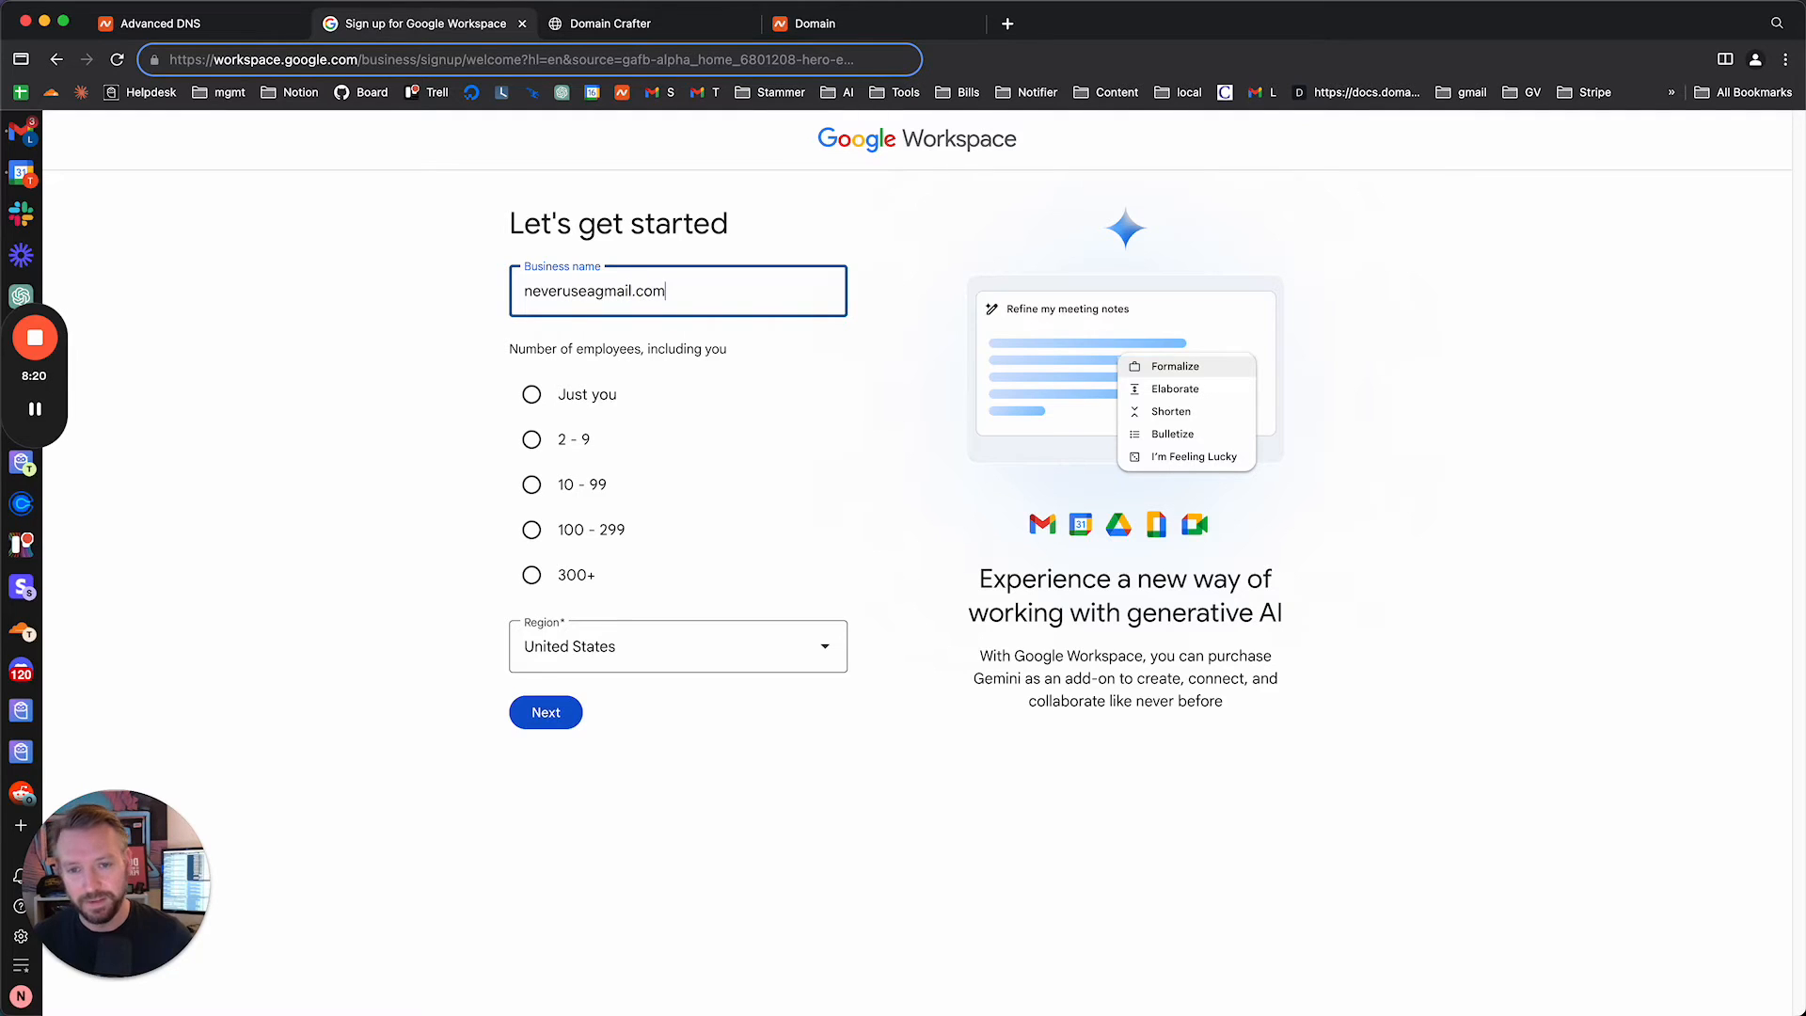
pyautogui.click(530, 399)
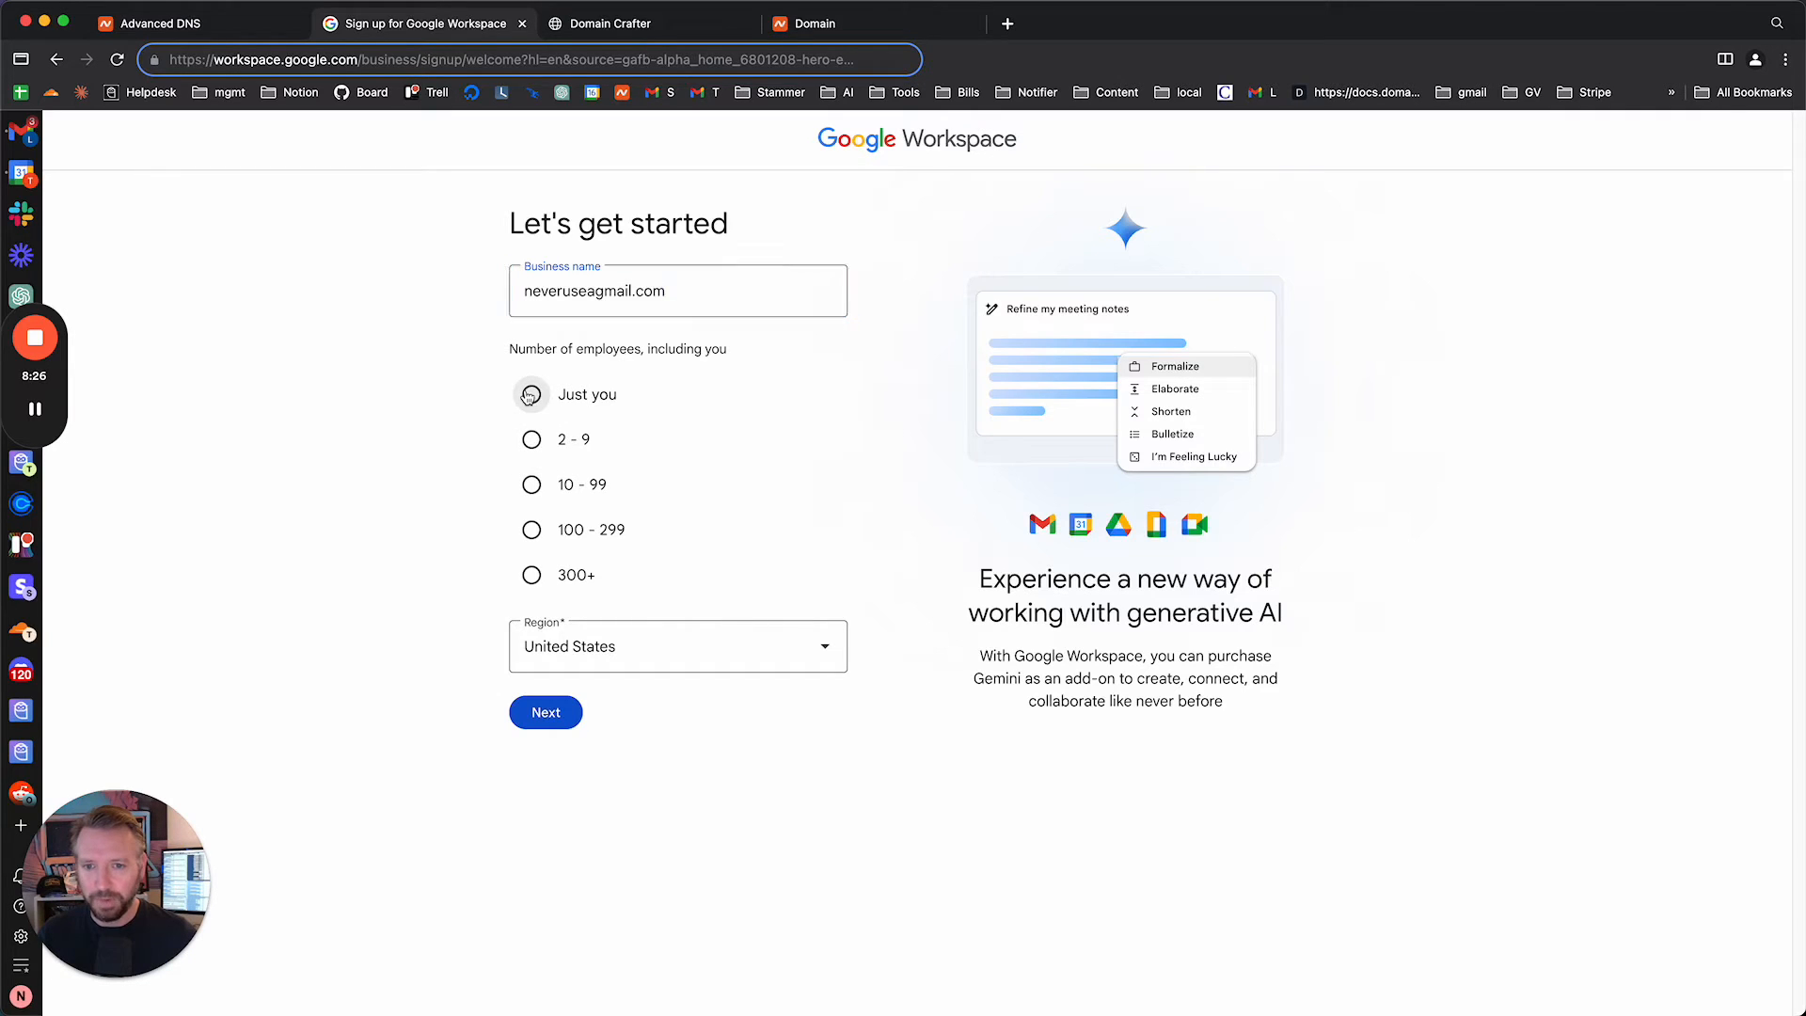
pyautogui.click(562, 716)
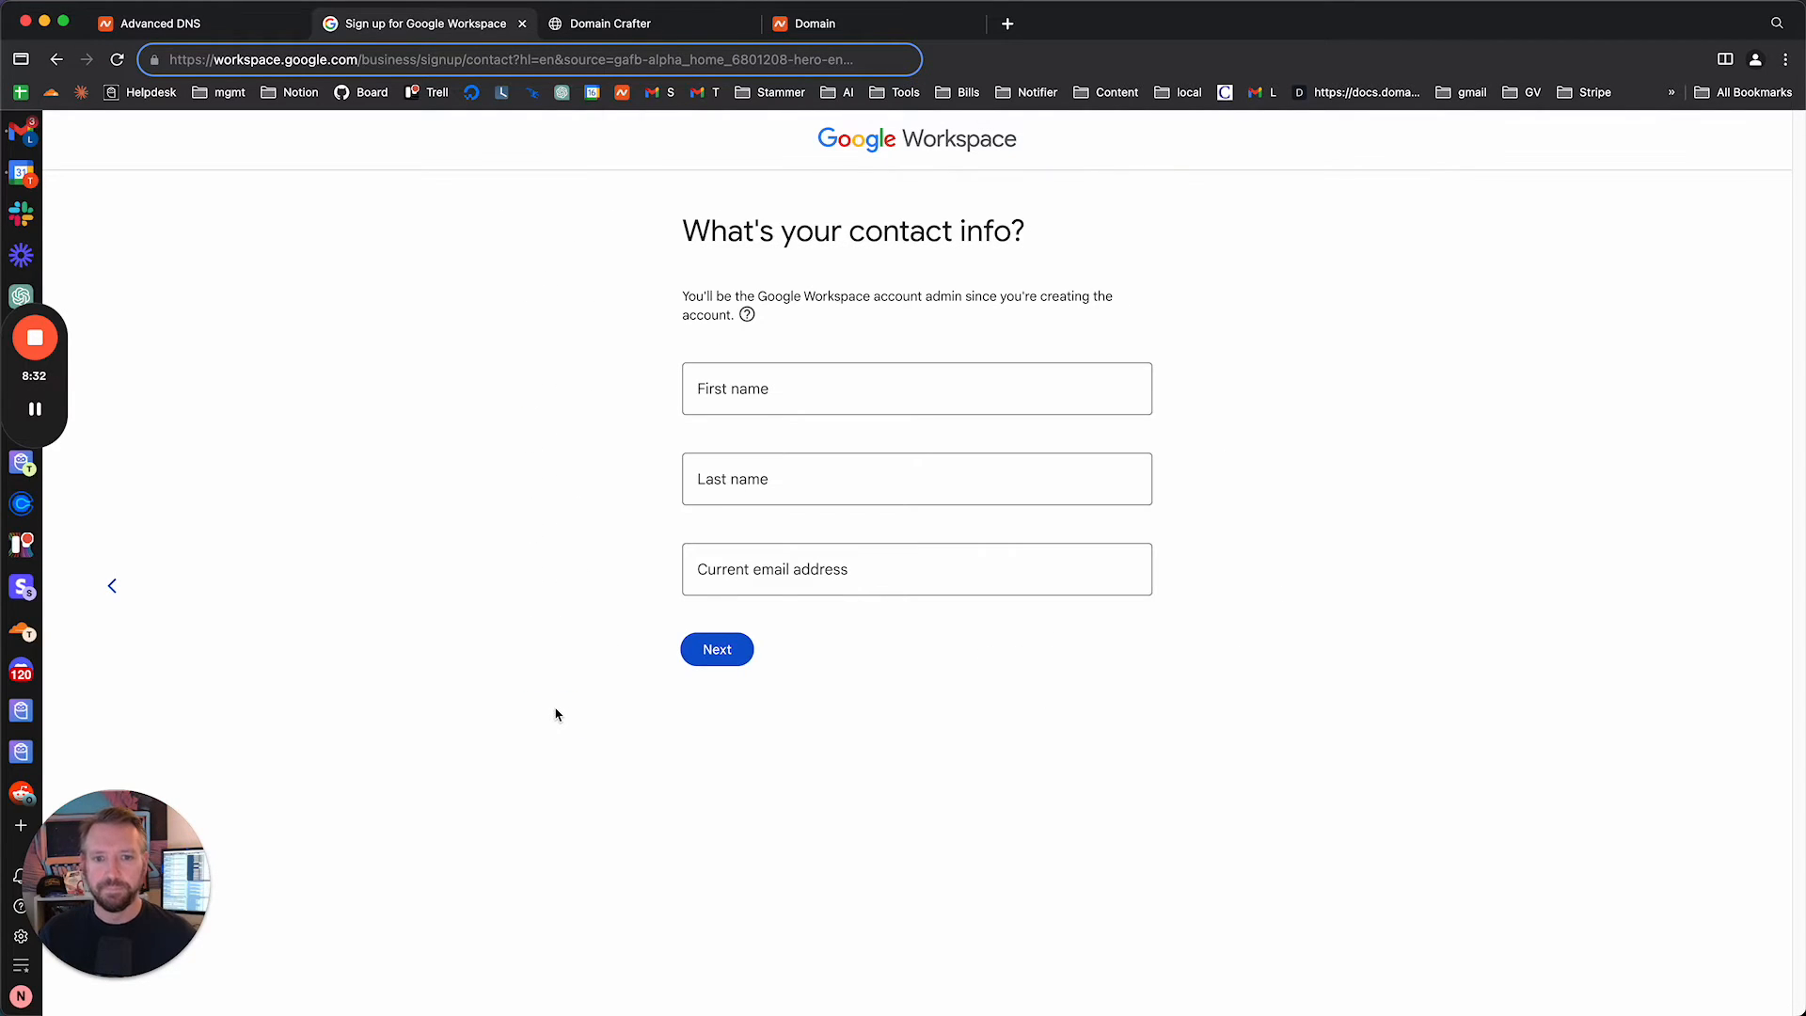
# Enter the admin's first name, last name and current email address, then submit the contact details.
pyautogui.click(762, 388)
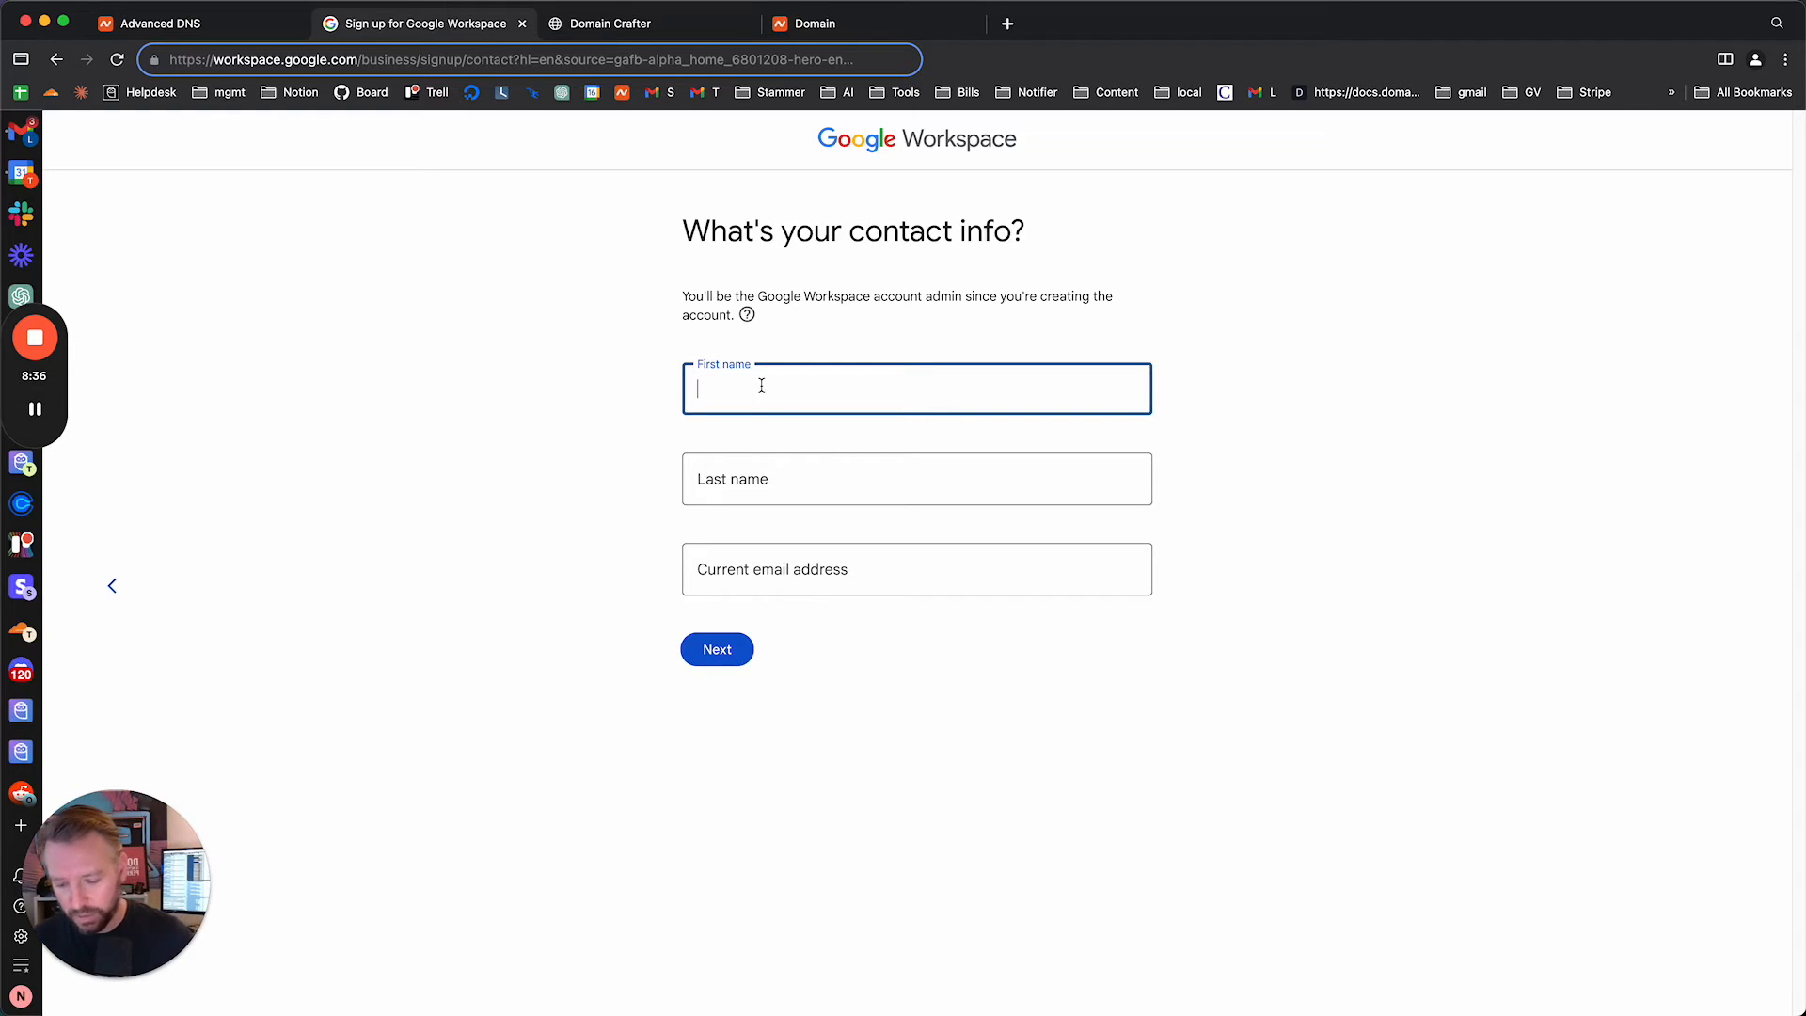
pyautogui.press('Tab')
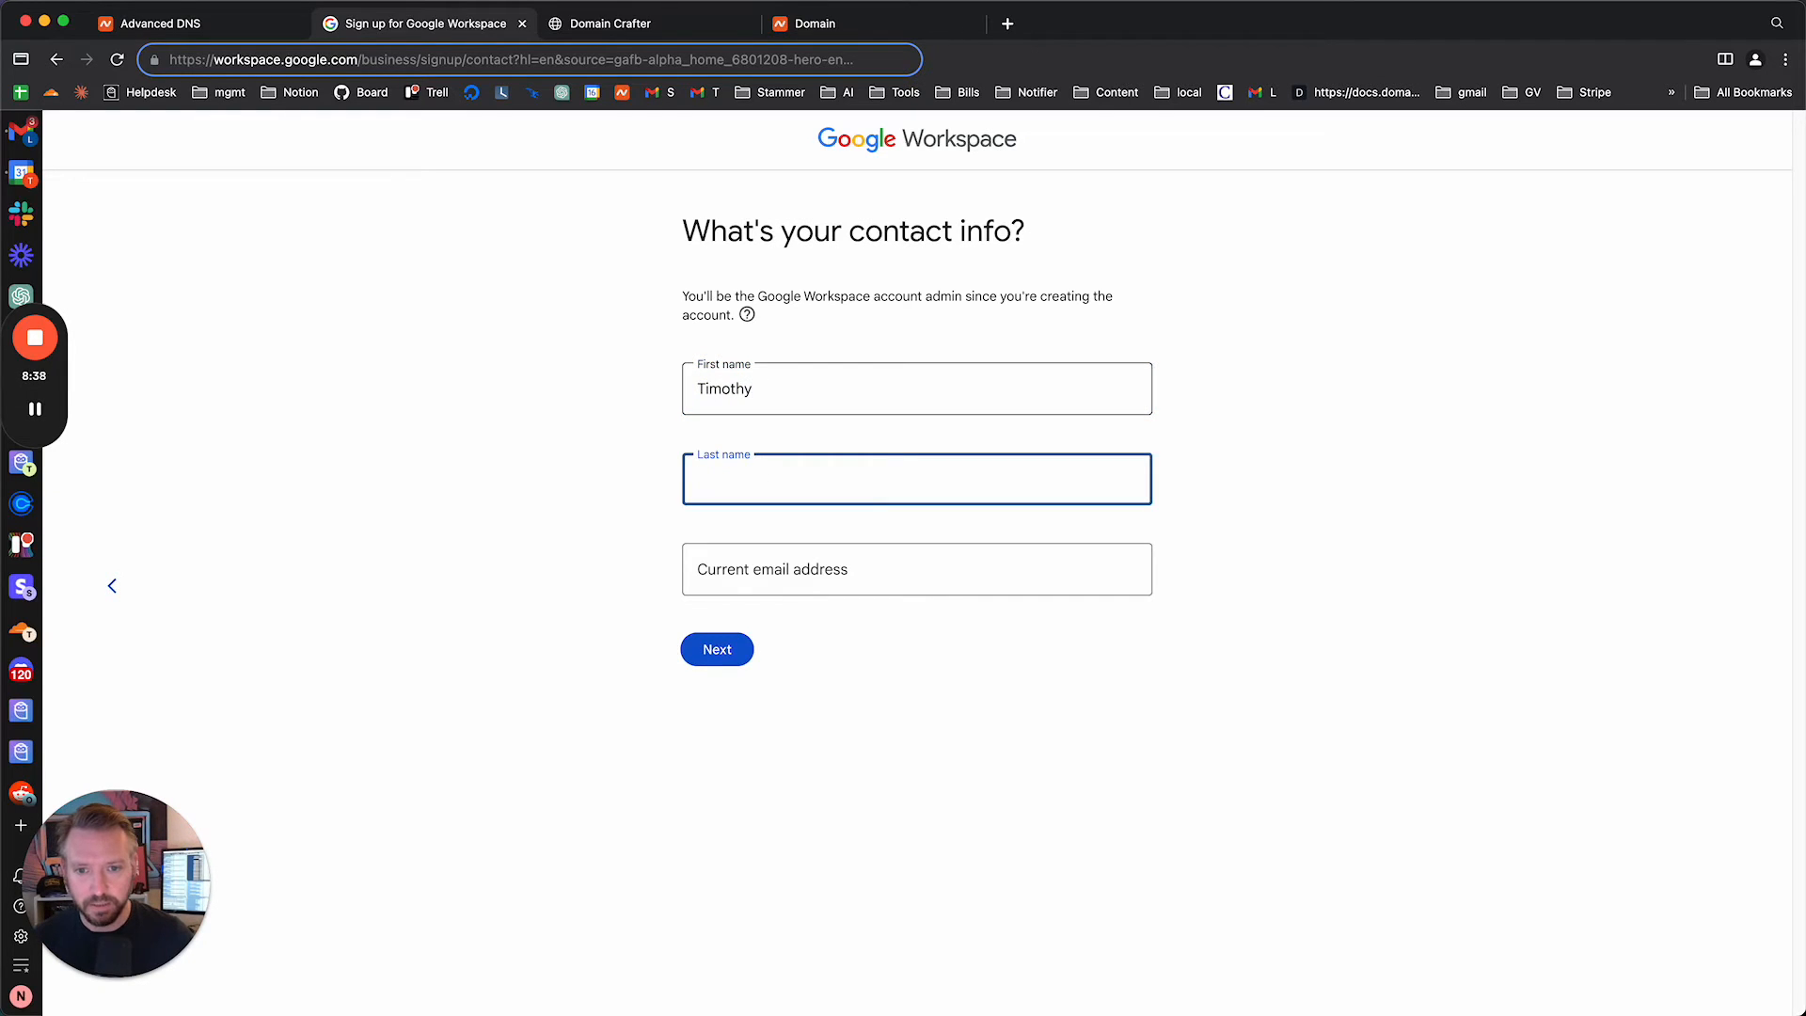
pyautogui.press('Tab')
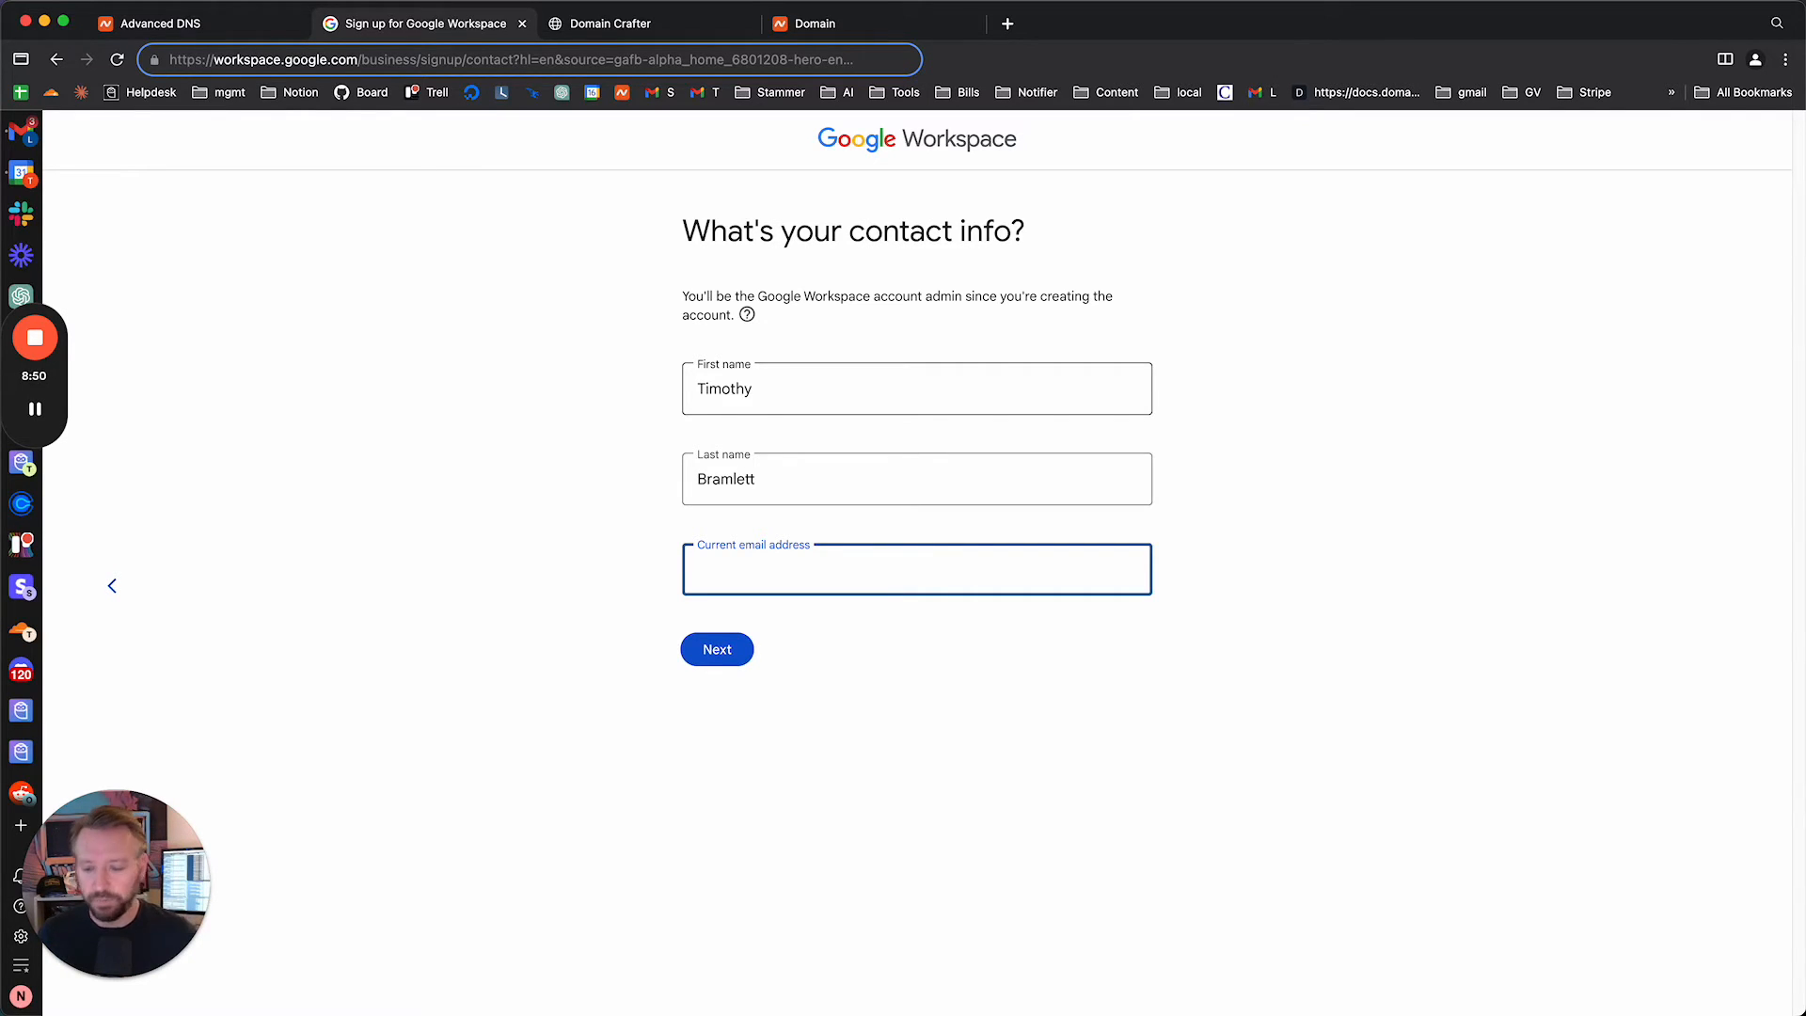
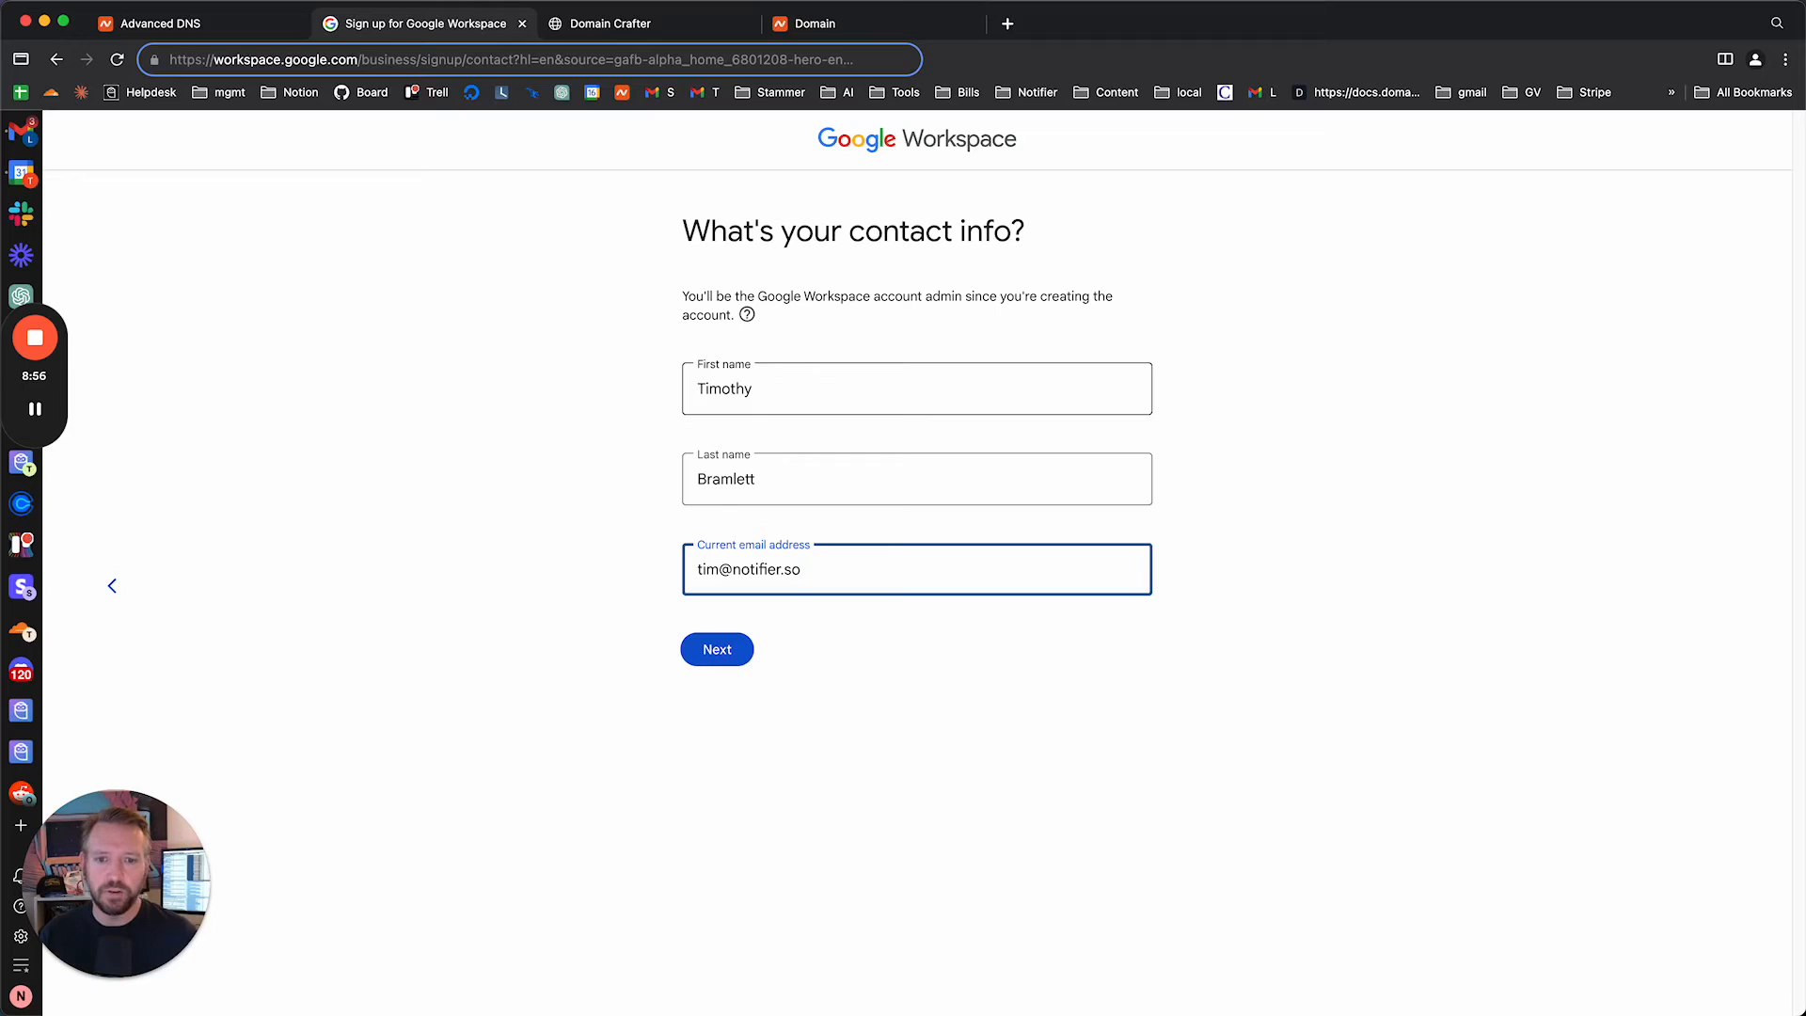
pyautogui.click(710, 651)
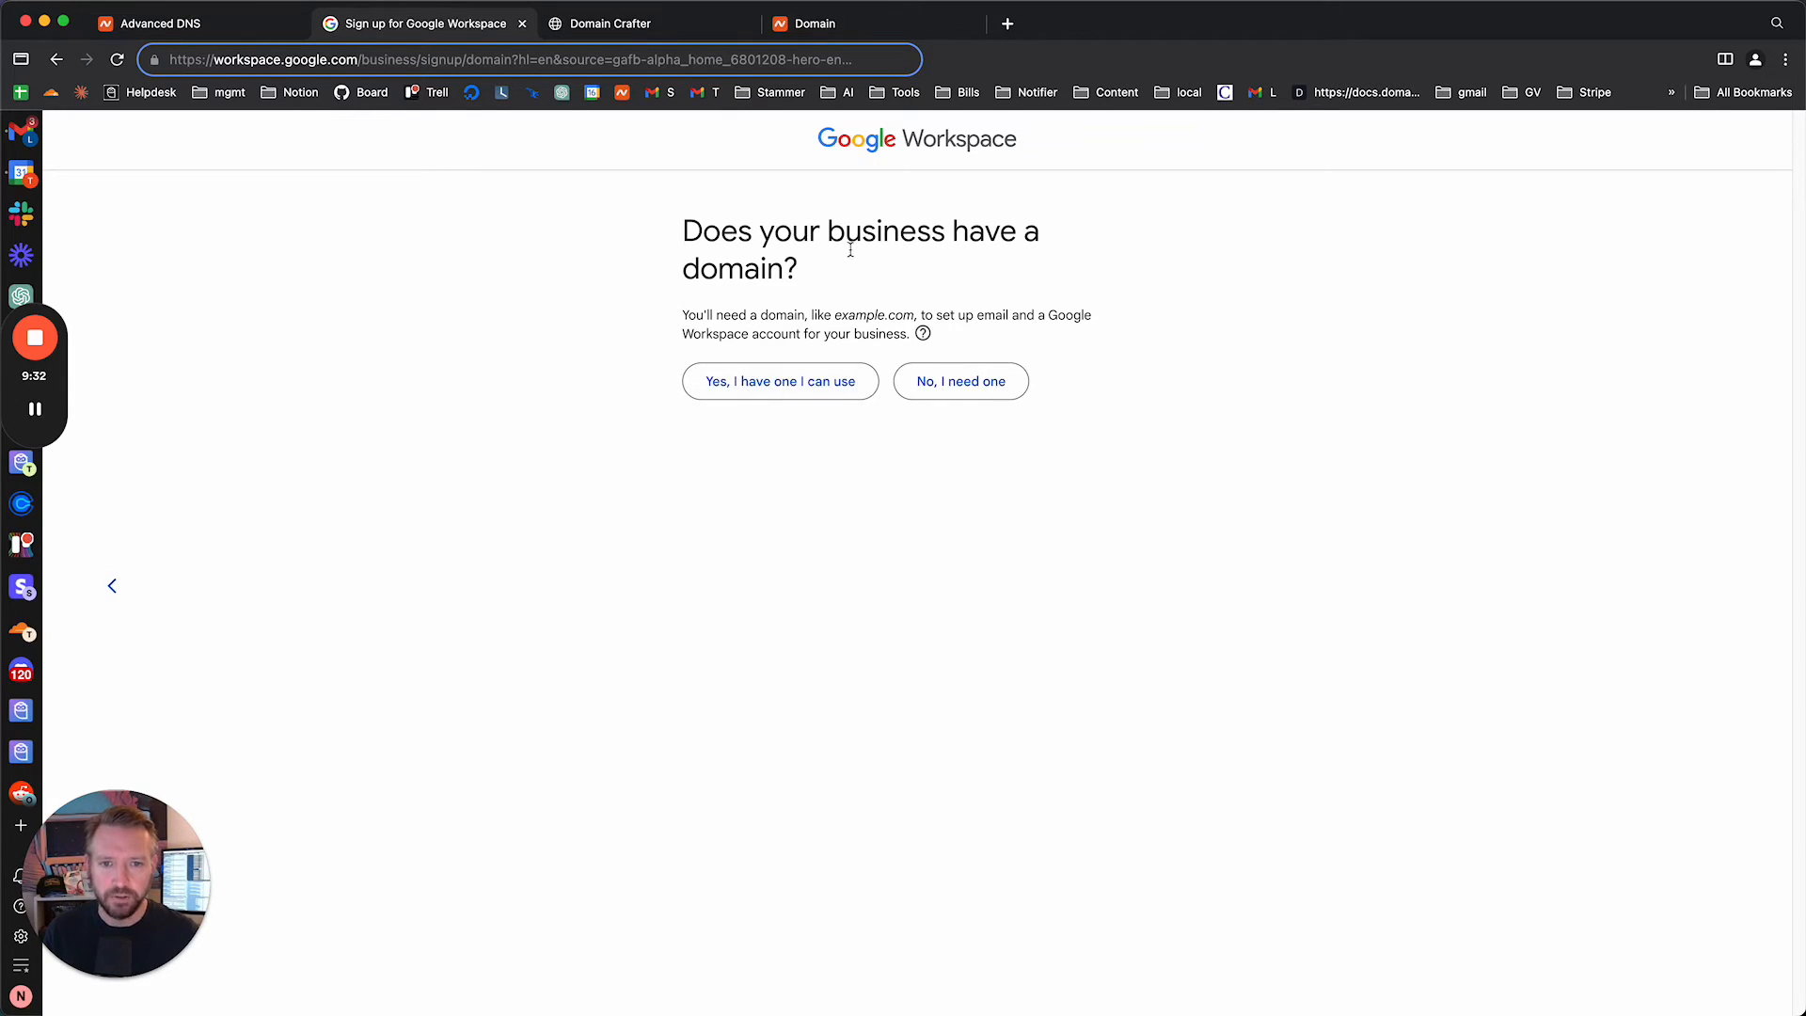
# Confirm the business has a domain and submit neveruseagmail.pro, copied from Namecheap.
pyautogui.click(794, 395)
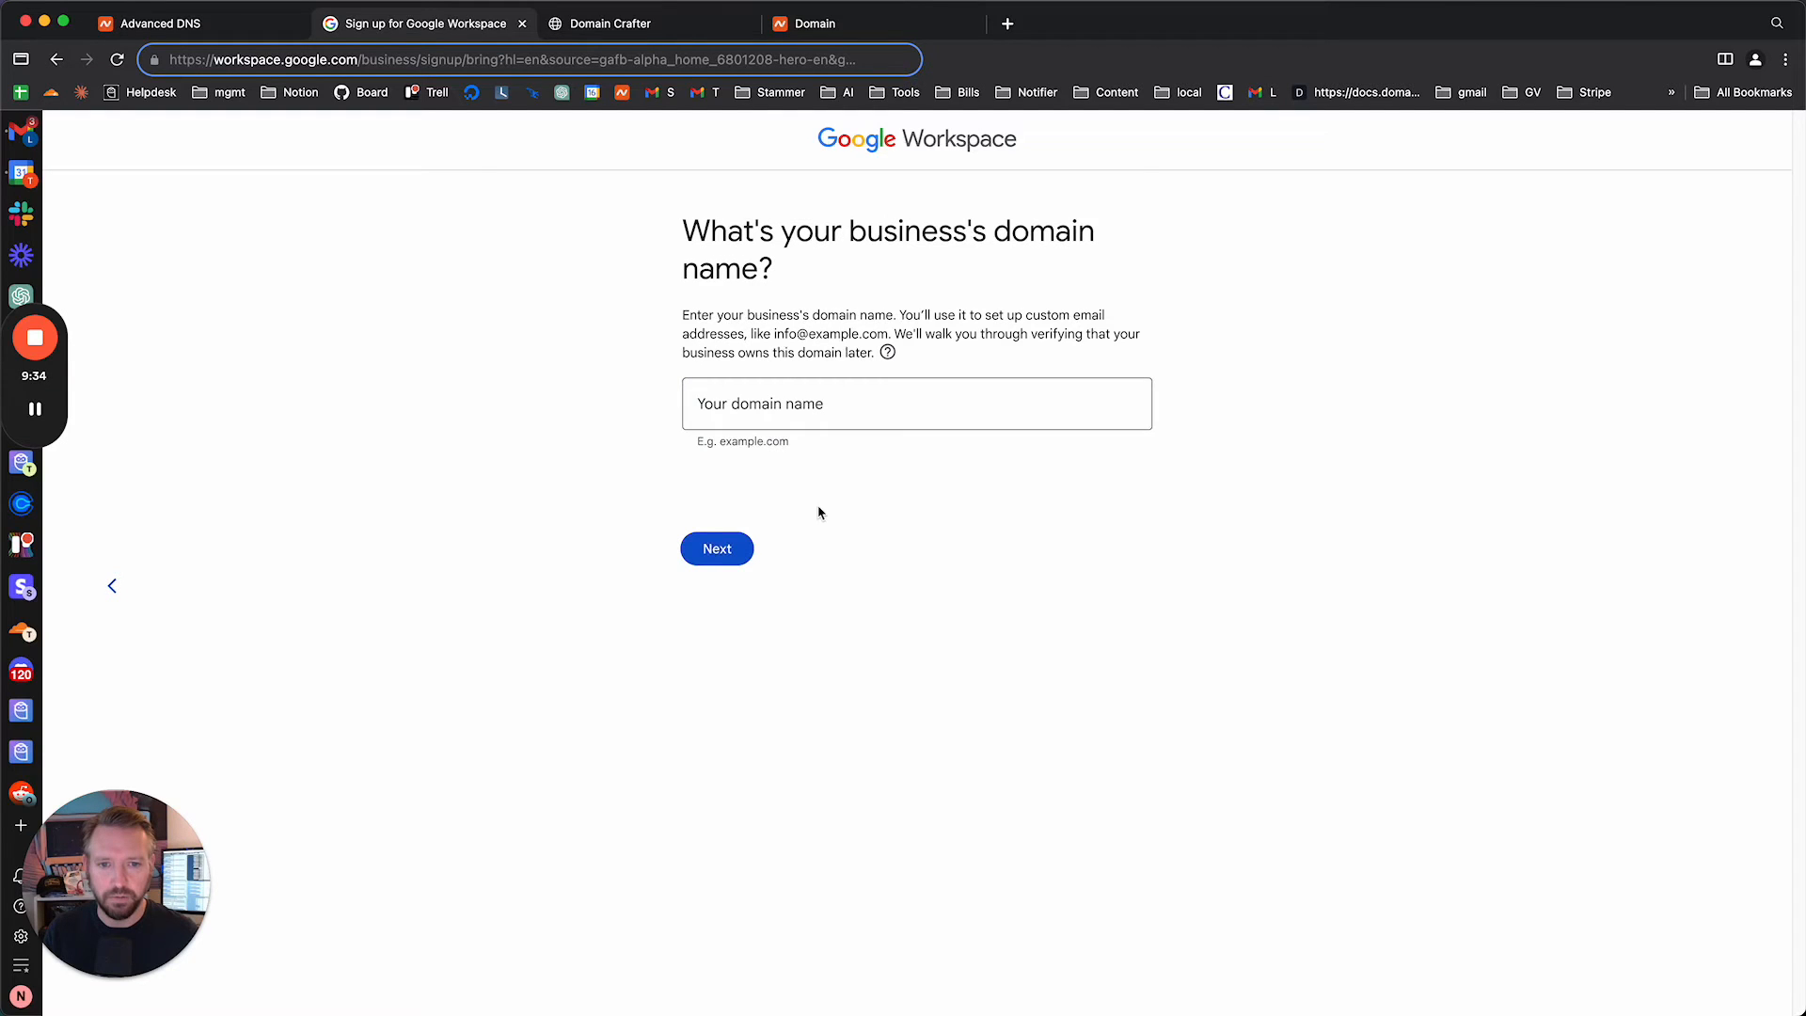
pyautogui.click(815, 29)
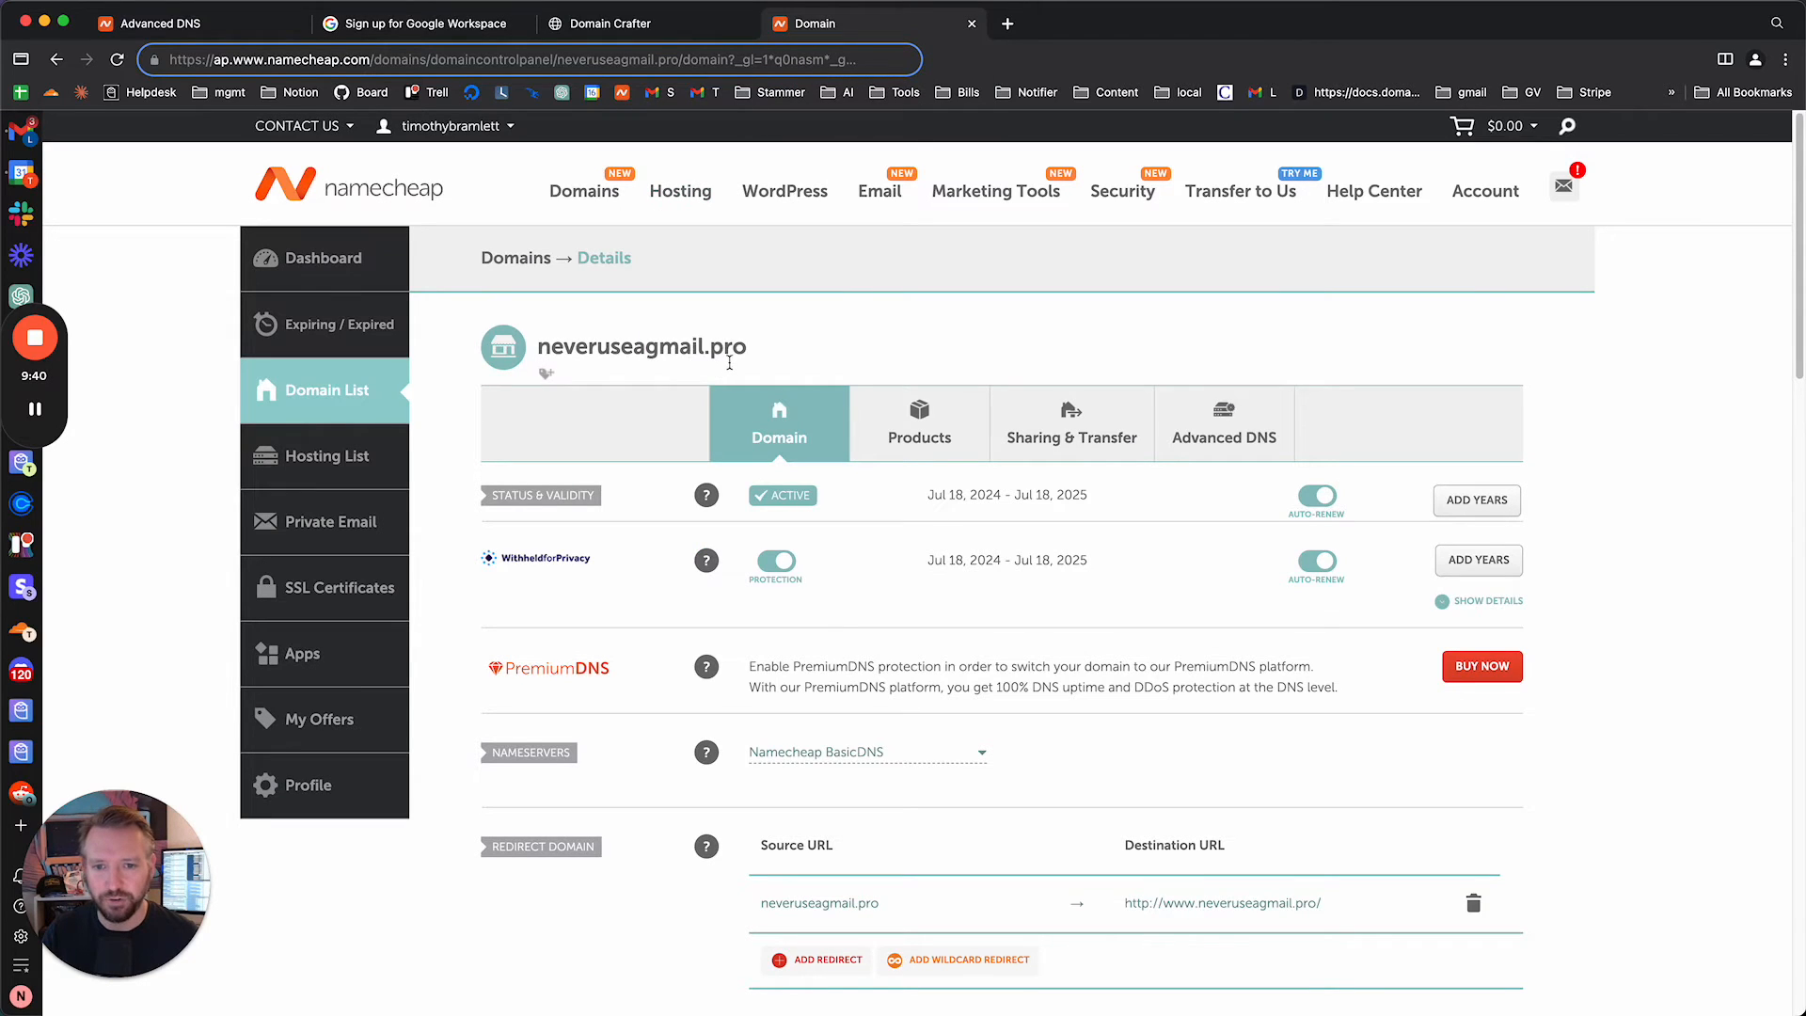
pyautogui.moveTo(762, 353); pyautogui.dragTo(543, 345)
pyautogui.press('super+c')
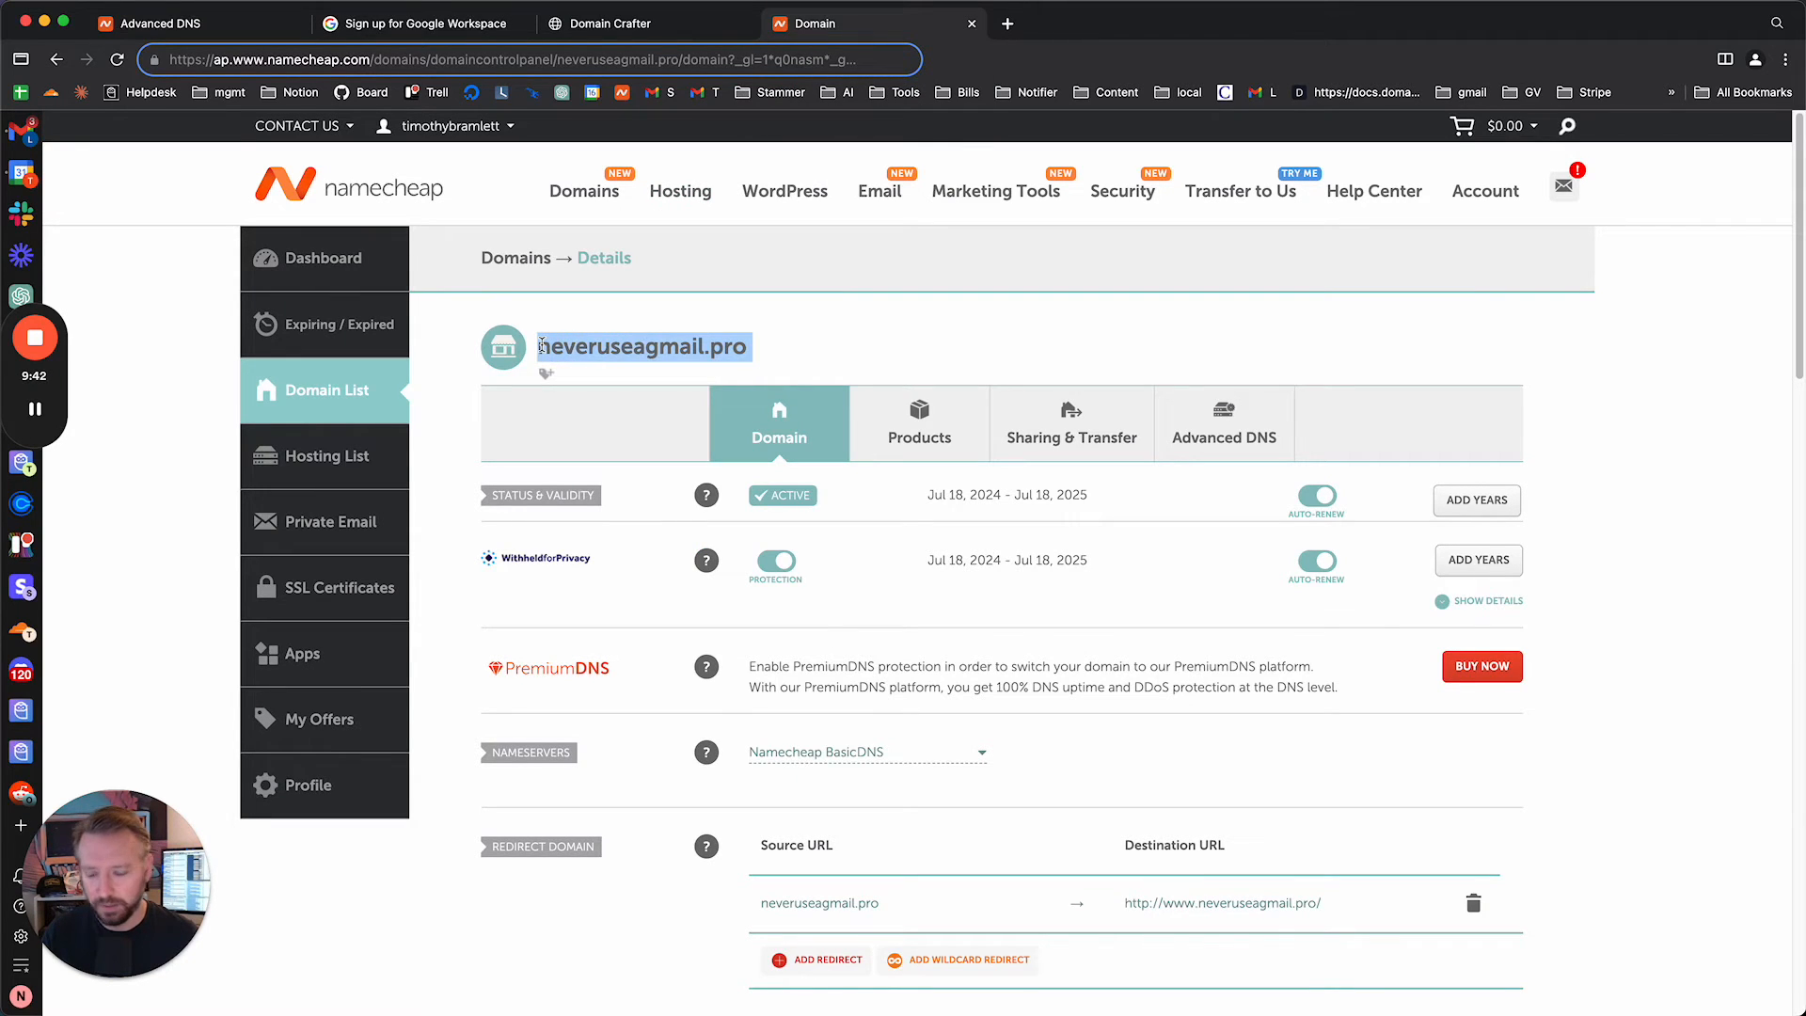
pyautogui.click(408, 26)
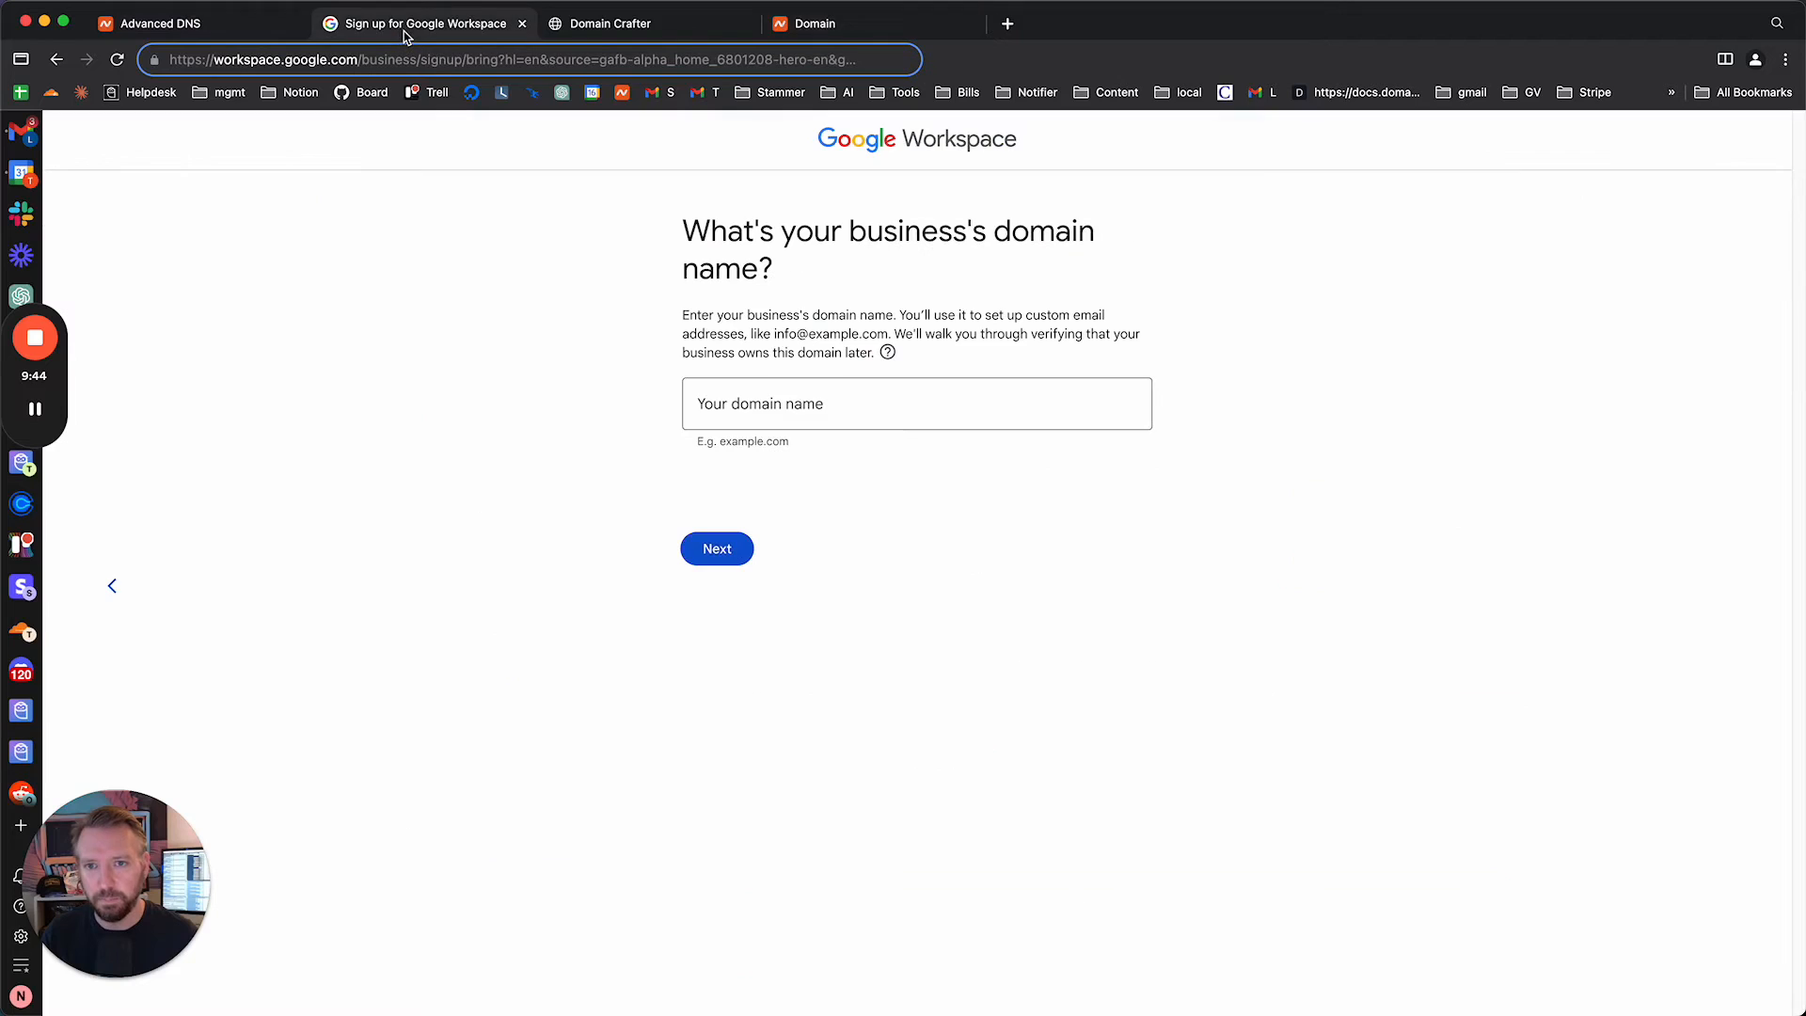
pyautogui.click(785, 404)
pyautogui.press('super+v')
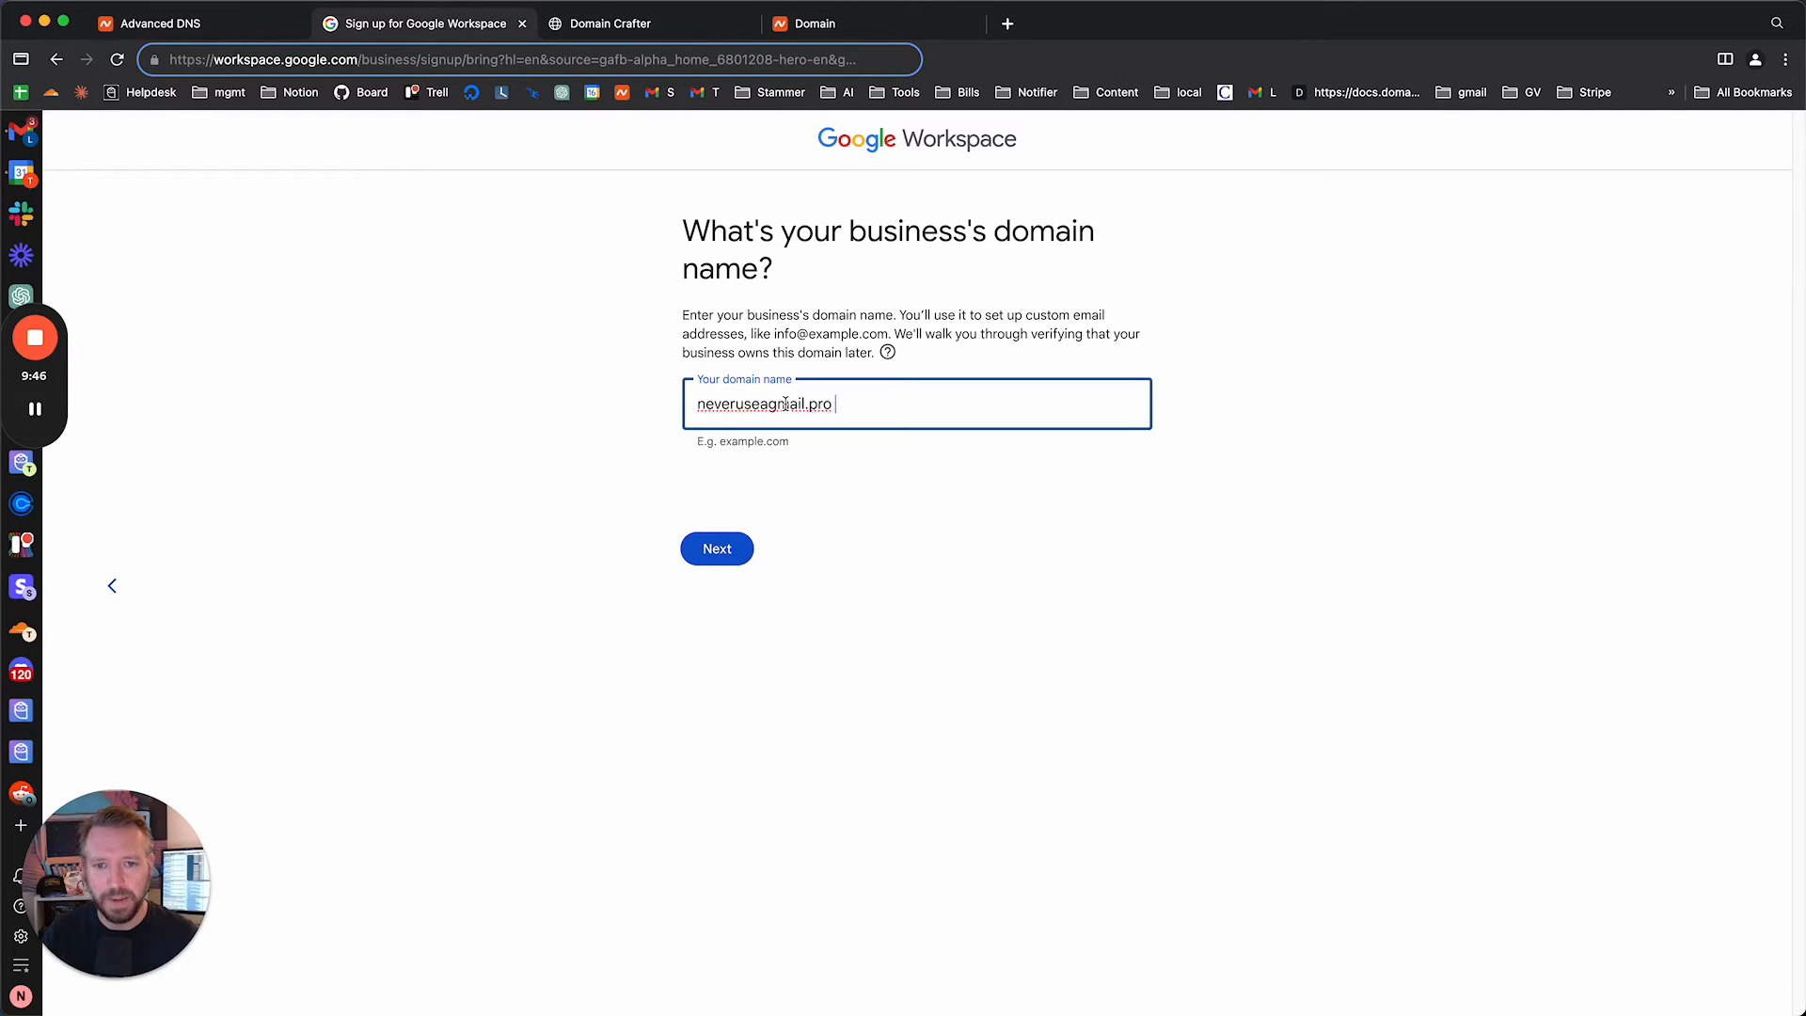
pyautogui.click(721, 560)
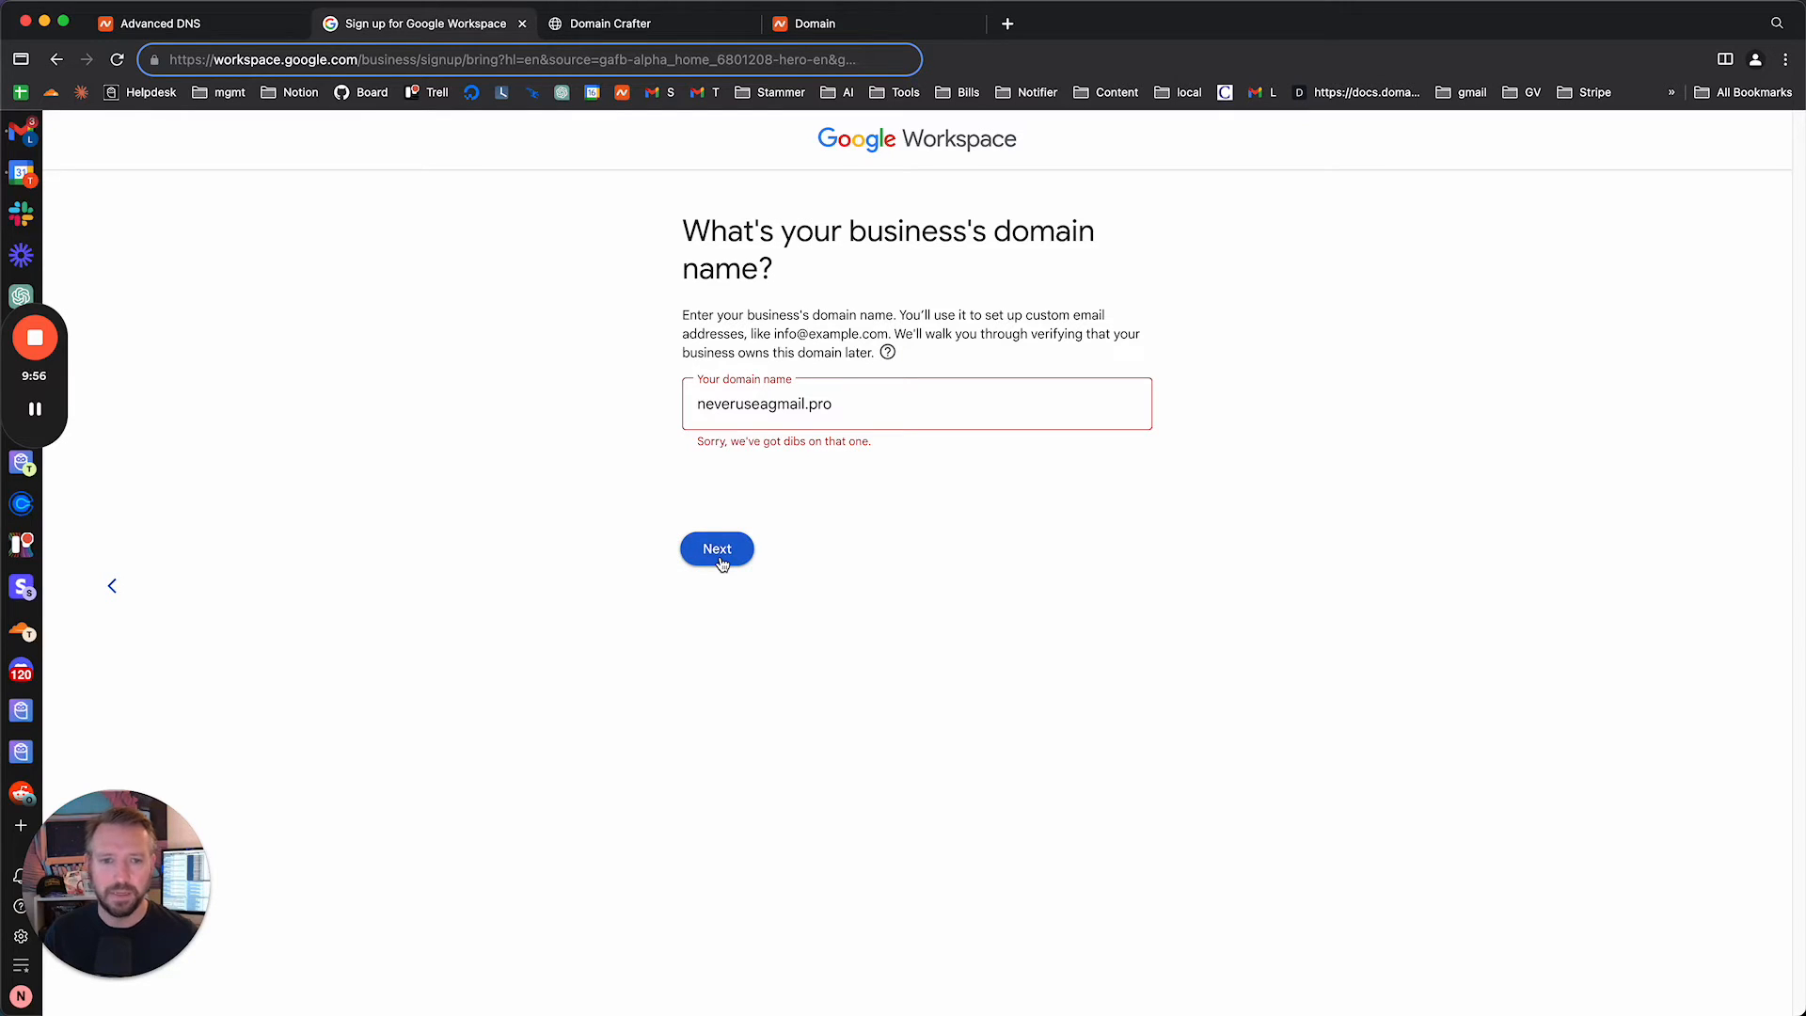
# Replace the rejected neveruseagmail.pro with urltotext.com in the domain field.
pyautogui.click(856, 406)
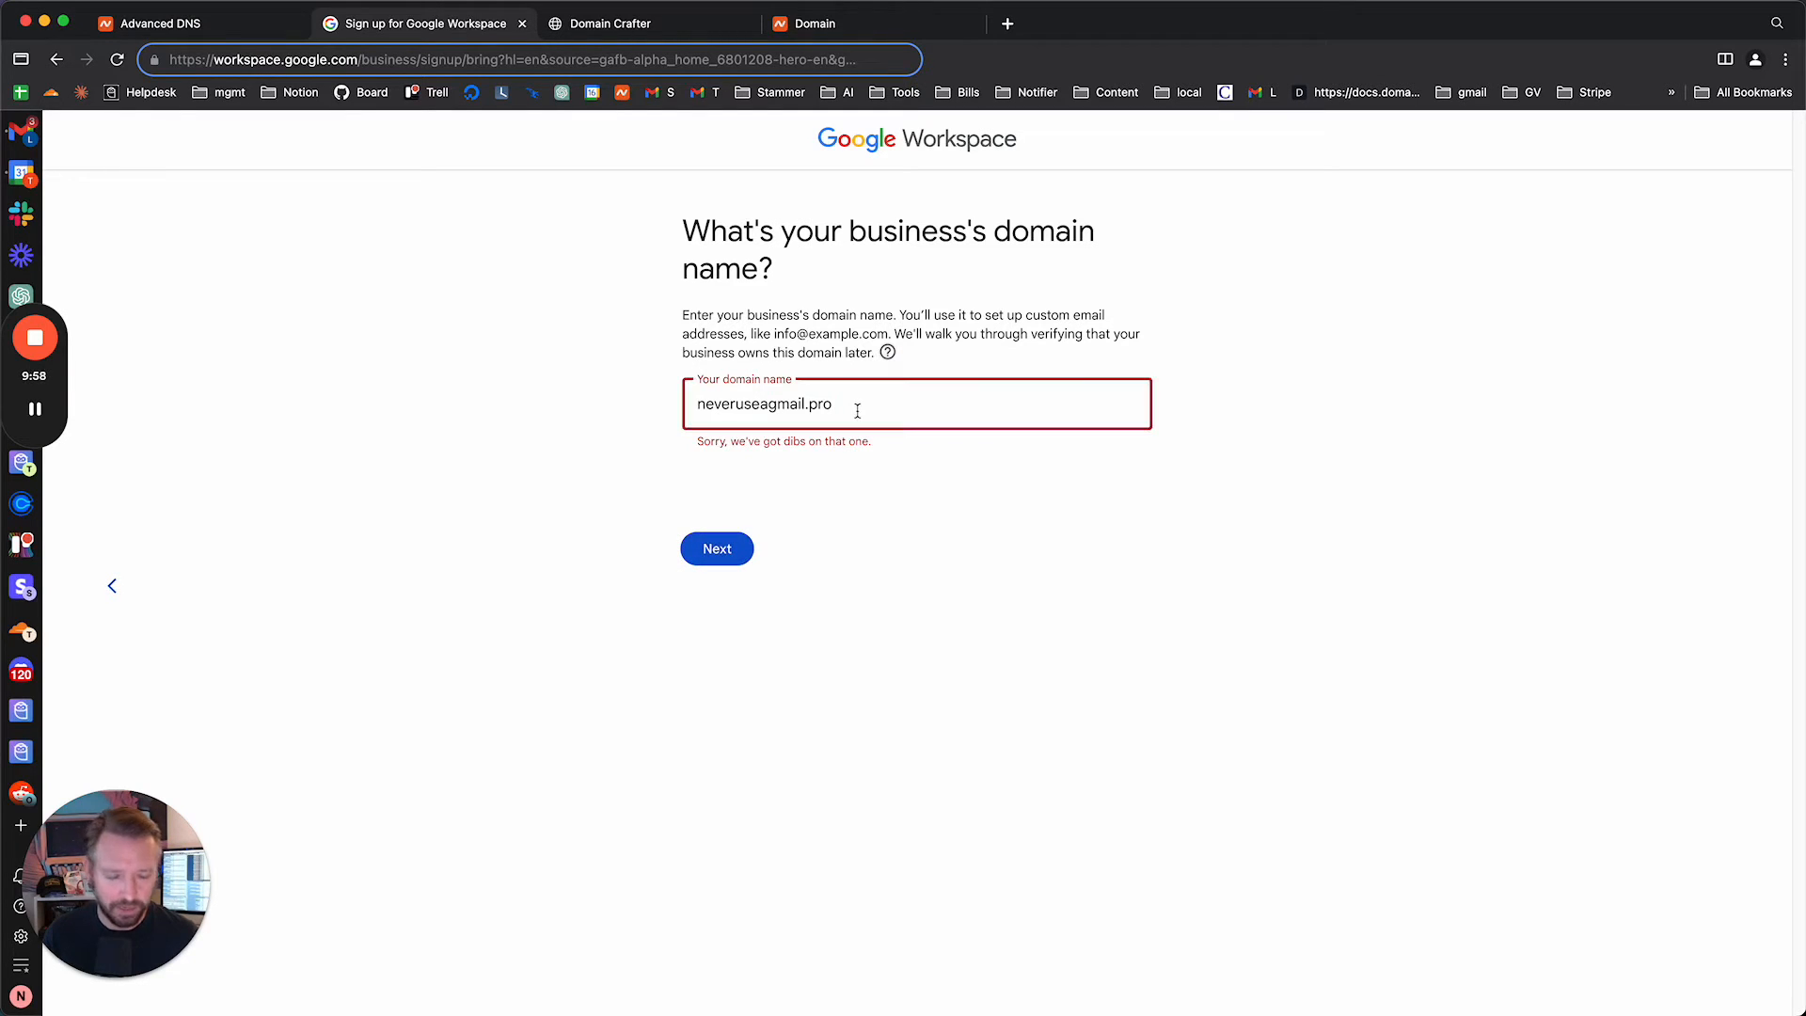
pyautogui.press('BackSpace')
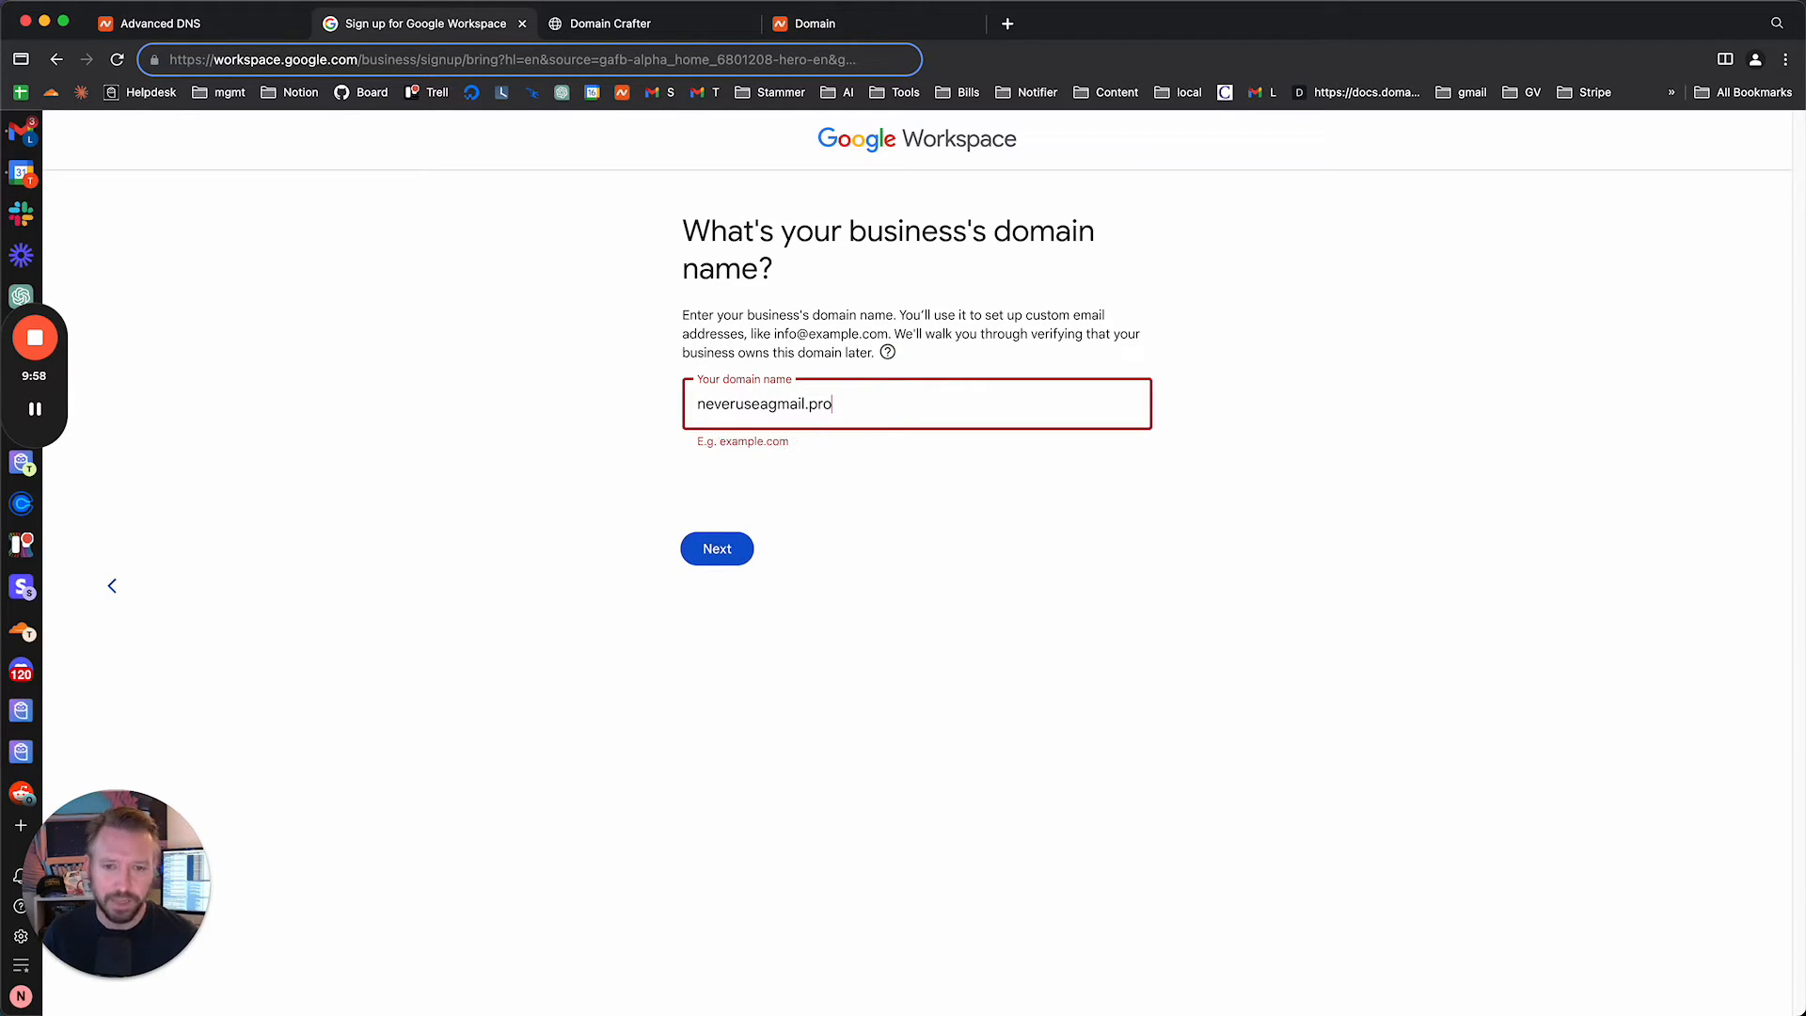
pyautogui.click(725, 549)
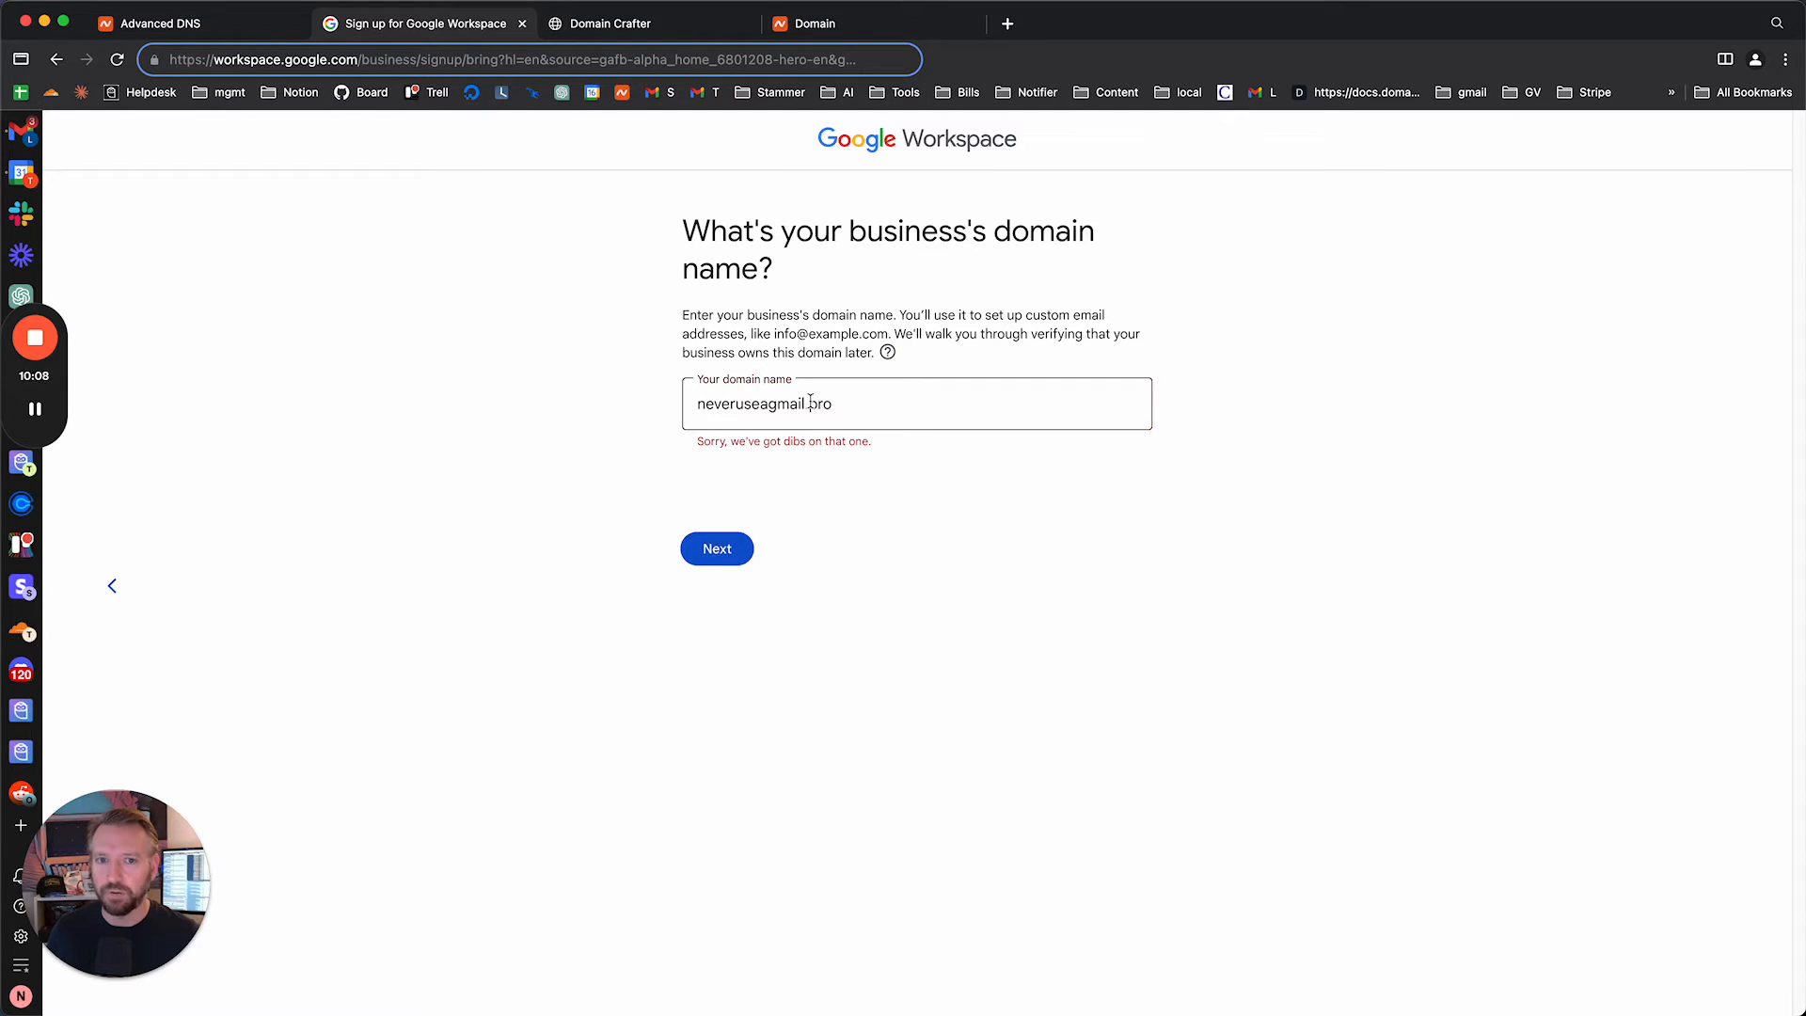
pyautogui.click(36, 411)
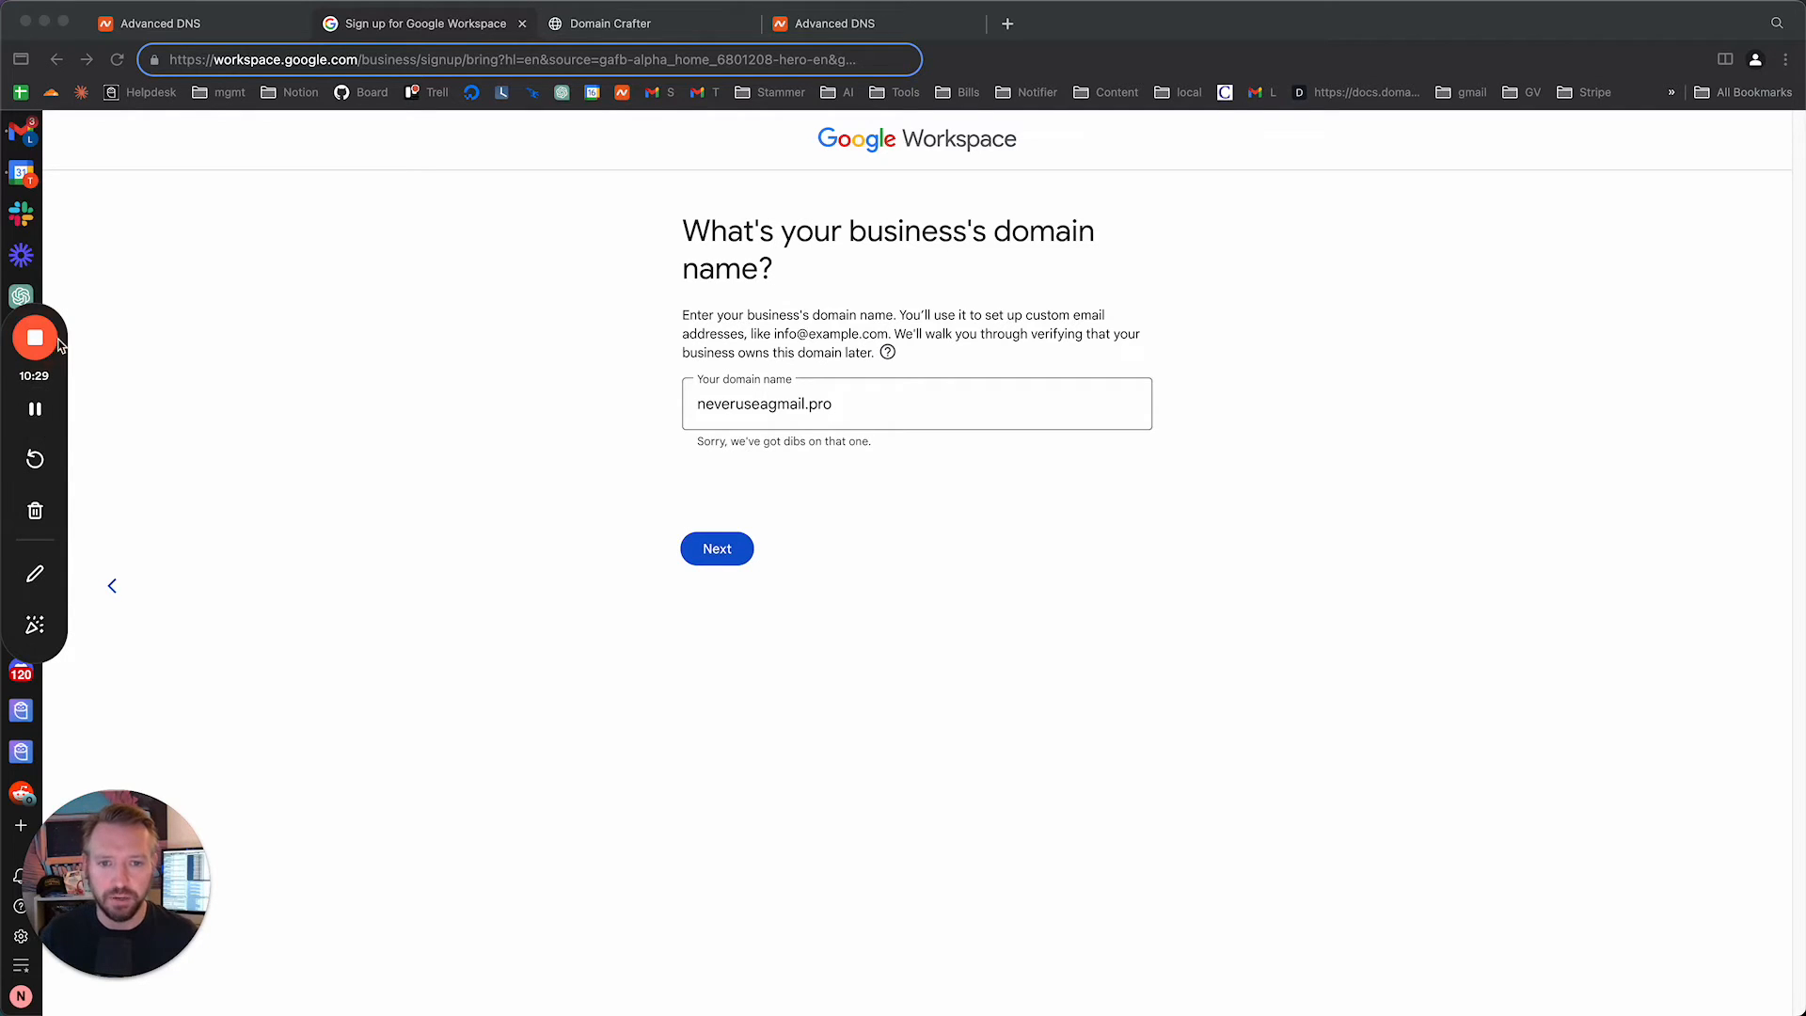
pyautogui.click(856, 409)
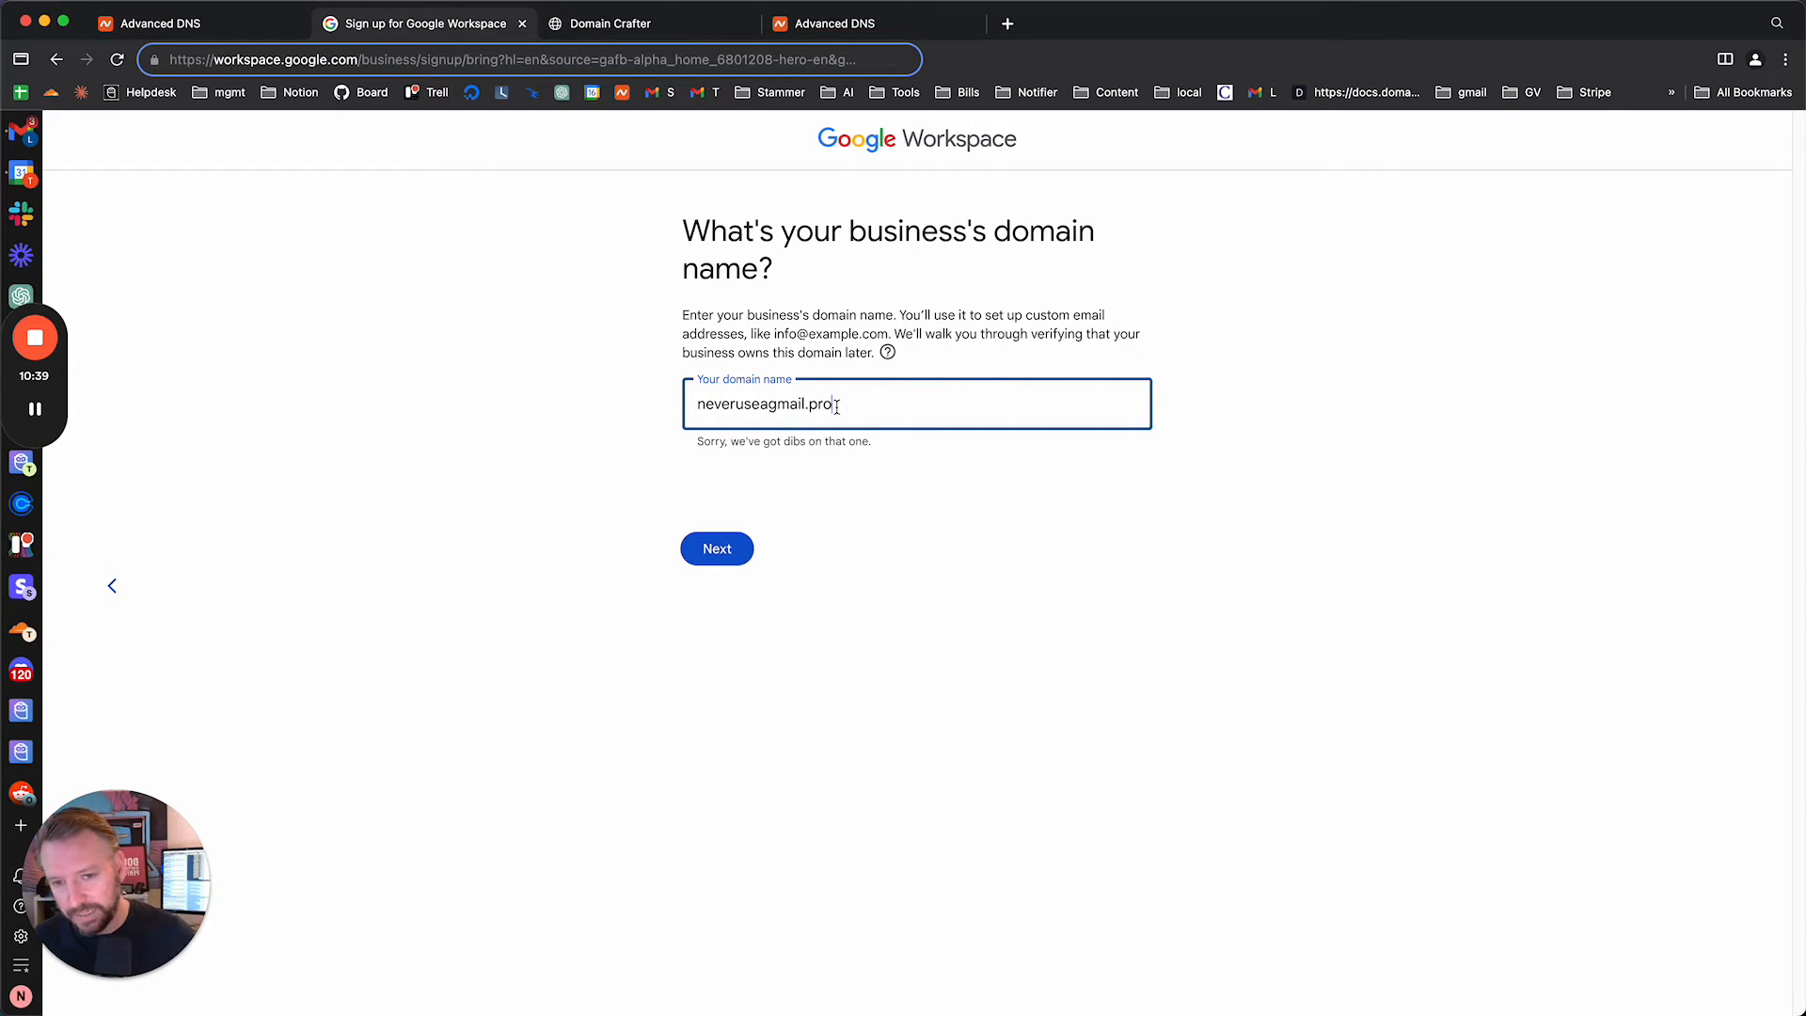
pyautogui.press('BackSpace')
pyautogui.press('BackSpace')
pyautogui.press('BackSpace')
pyautogui.press('BackSpace')
pyautogui.press('BackSpace')
pyautogui.press('BackSpace')
pyautogui.press('BackSpace')
pyautogui.press('BackSpace')
pyautogui.press('BackSpace')
pyautogui.press('BackSpace')
pyautogui.press('BackSpace')
pyautogui.press('BackSpace')
pyautogui.press('BackSpace')
pyautogui.press('BackSpace')
pyautogui.press('BackSpace')
pyautogui.press('BackSpace')
pyautogui.press('BackSpace')
pyautogui.press('BackSpace')
pyautogui.write('urltotext.com')
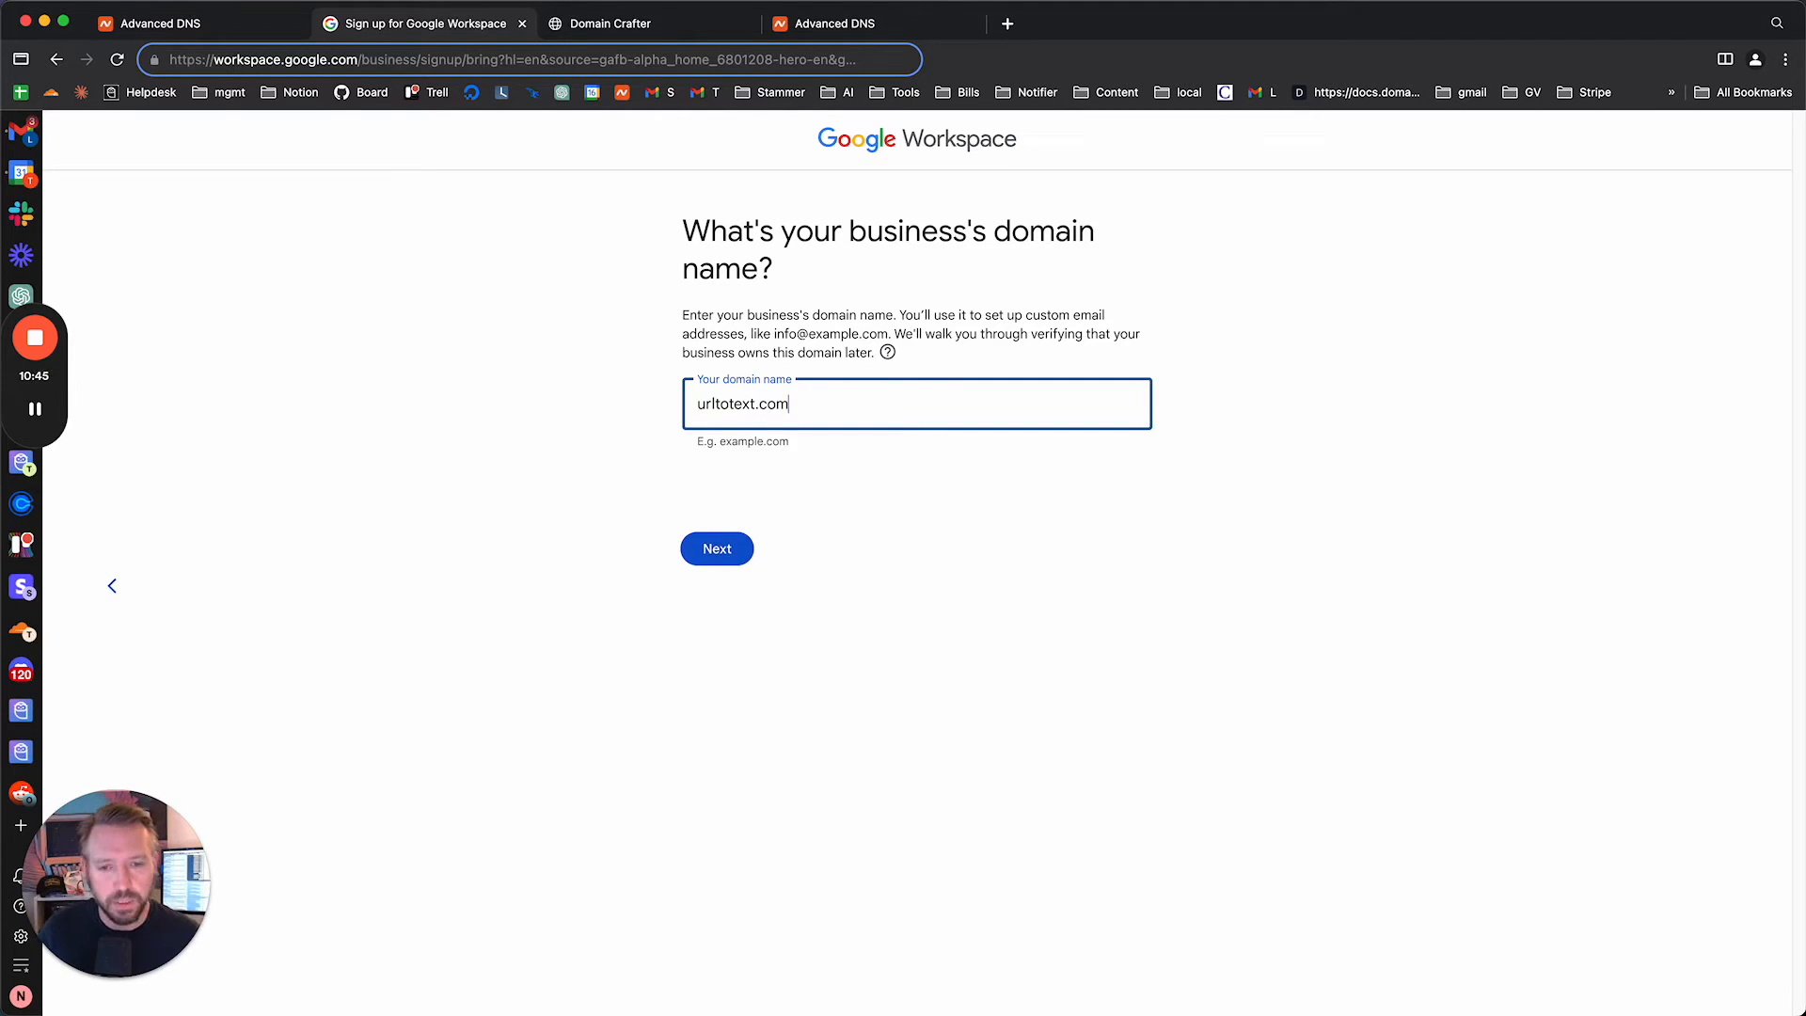
# Submit urltotext.com and confirm it as the domain for the Workspace account.
pyautogui.click(733, 561)
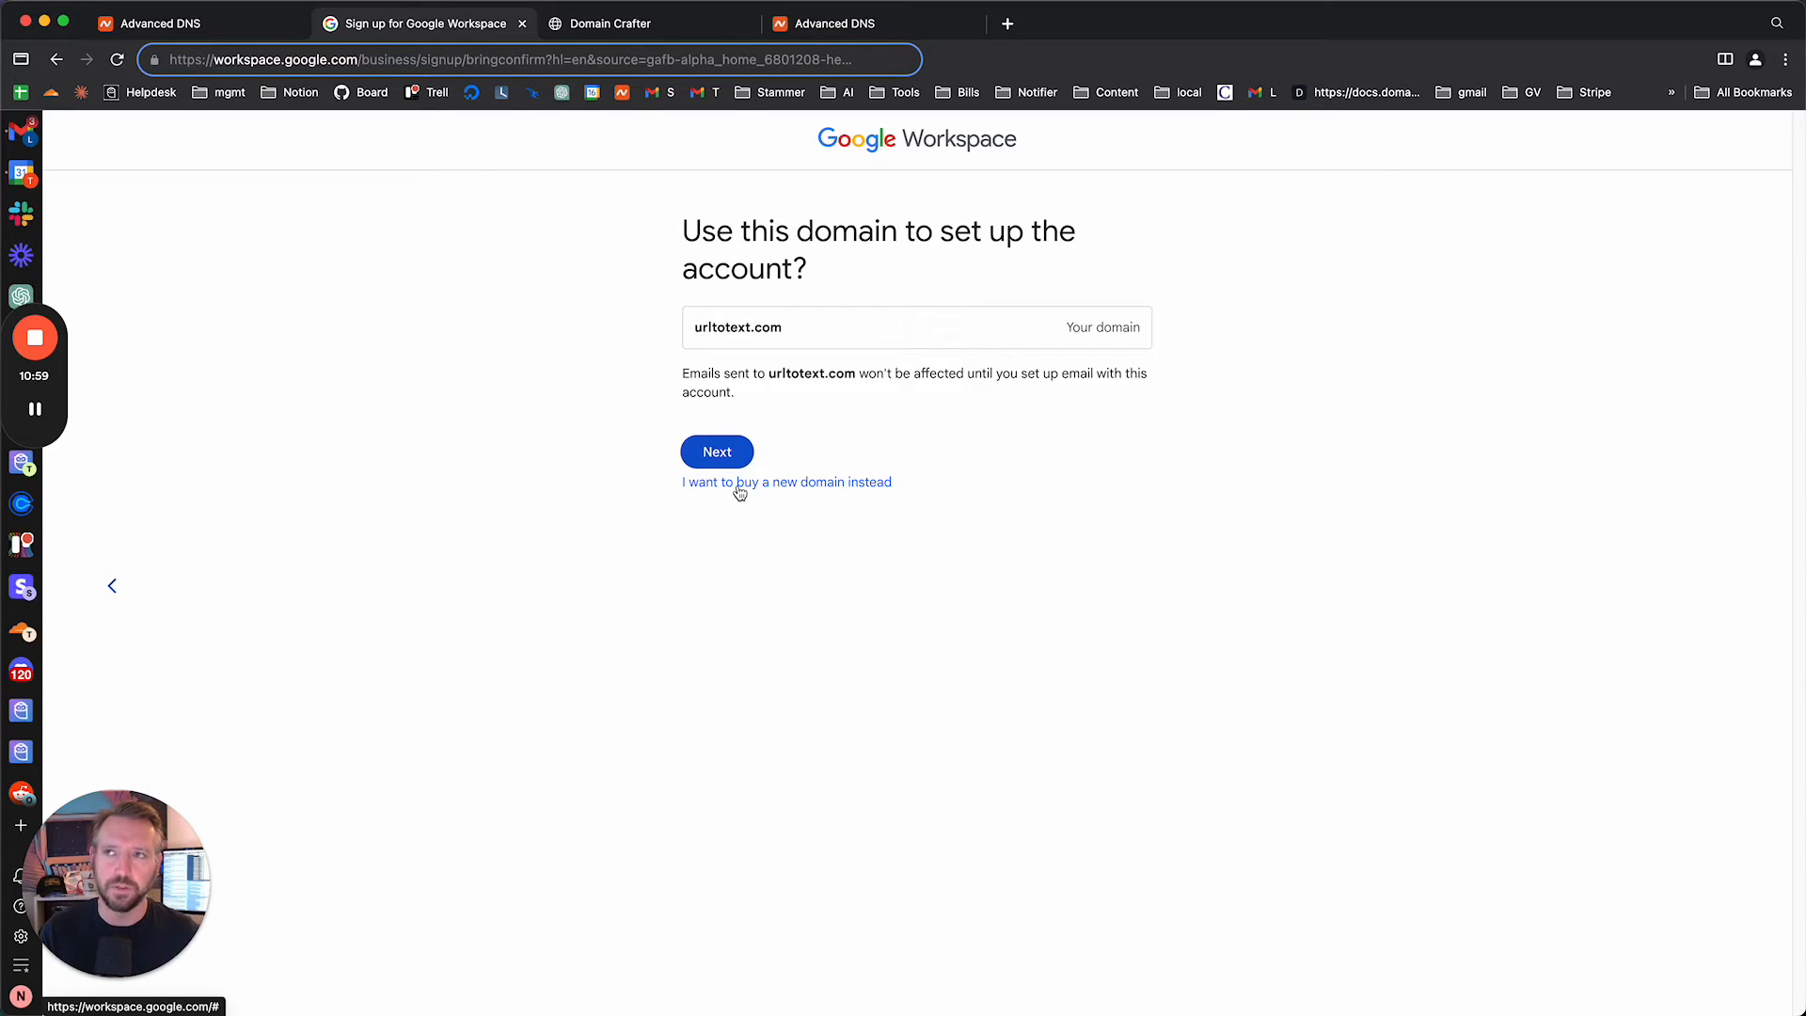
pyautogui.click(734, 457)
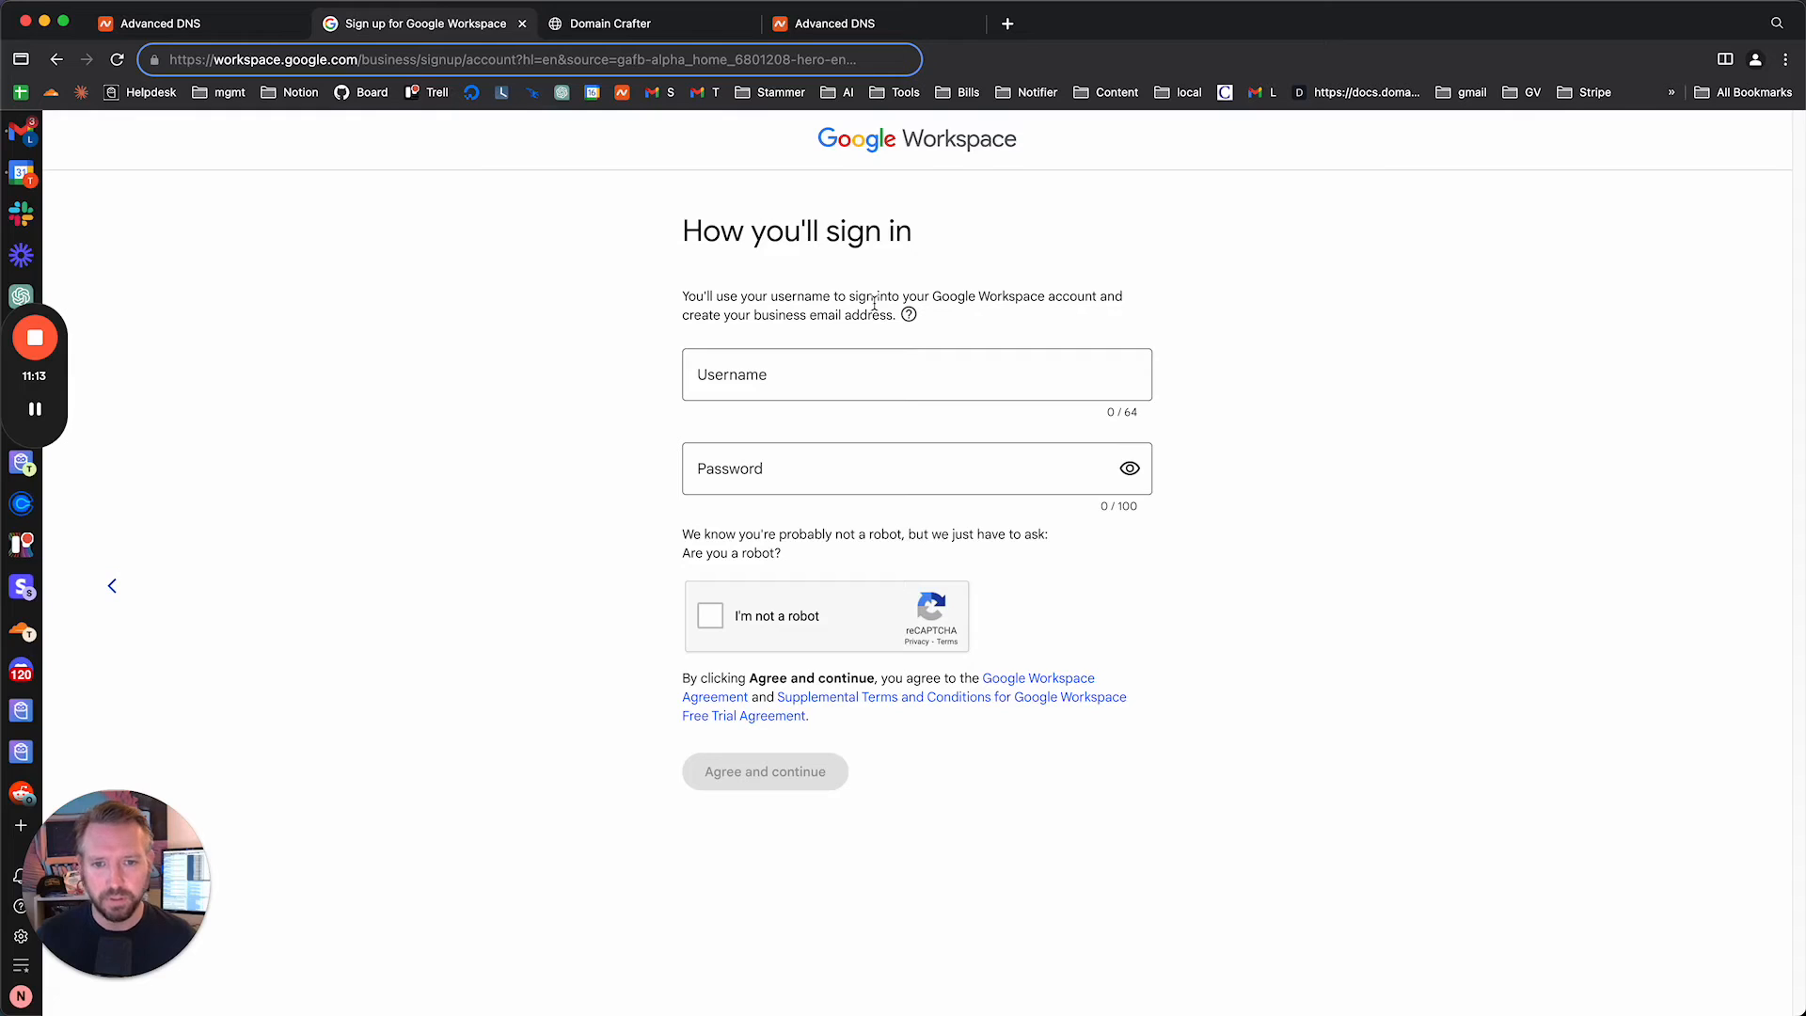
# Pass the 'I'm not a robot' check and agree to the terms to create the account.
pyautogui.click(37, 410)
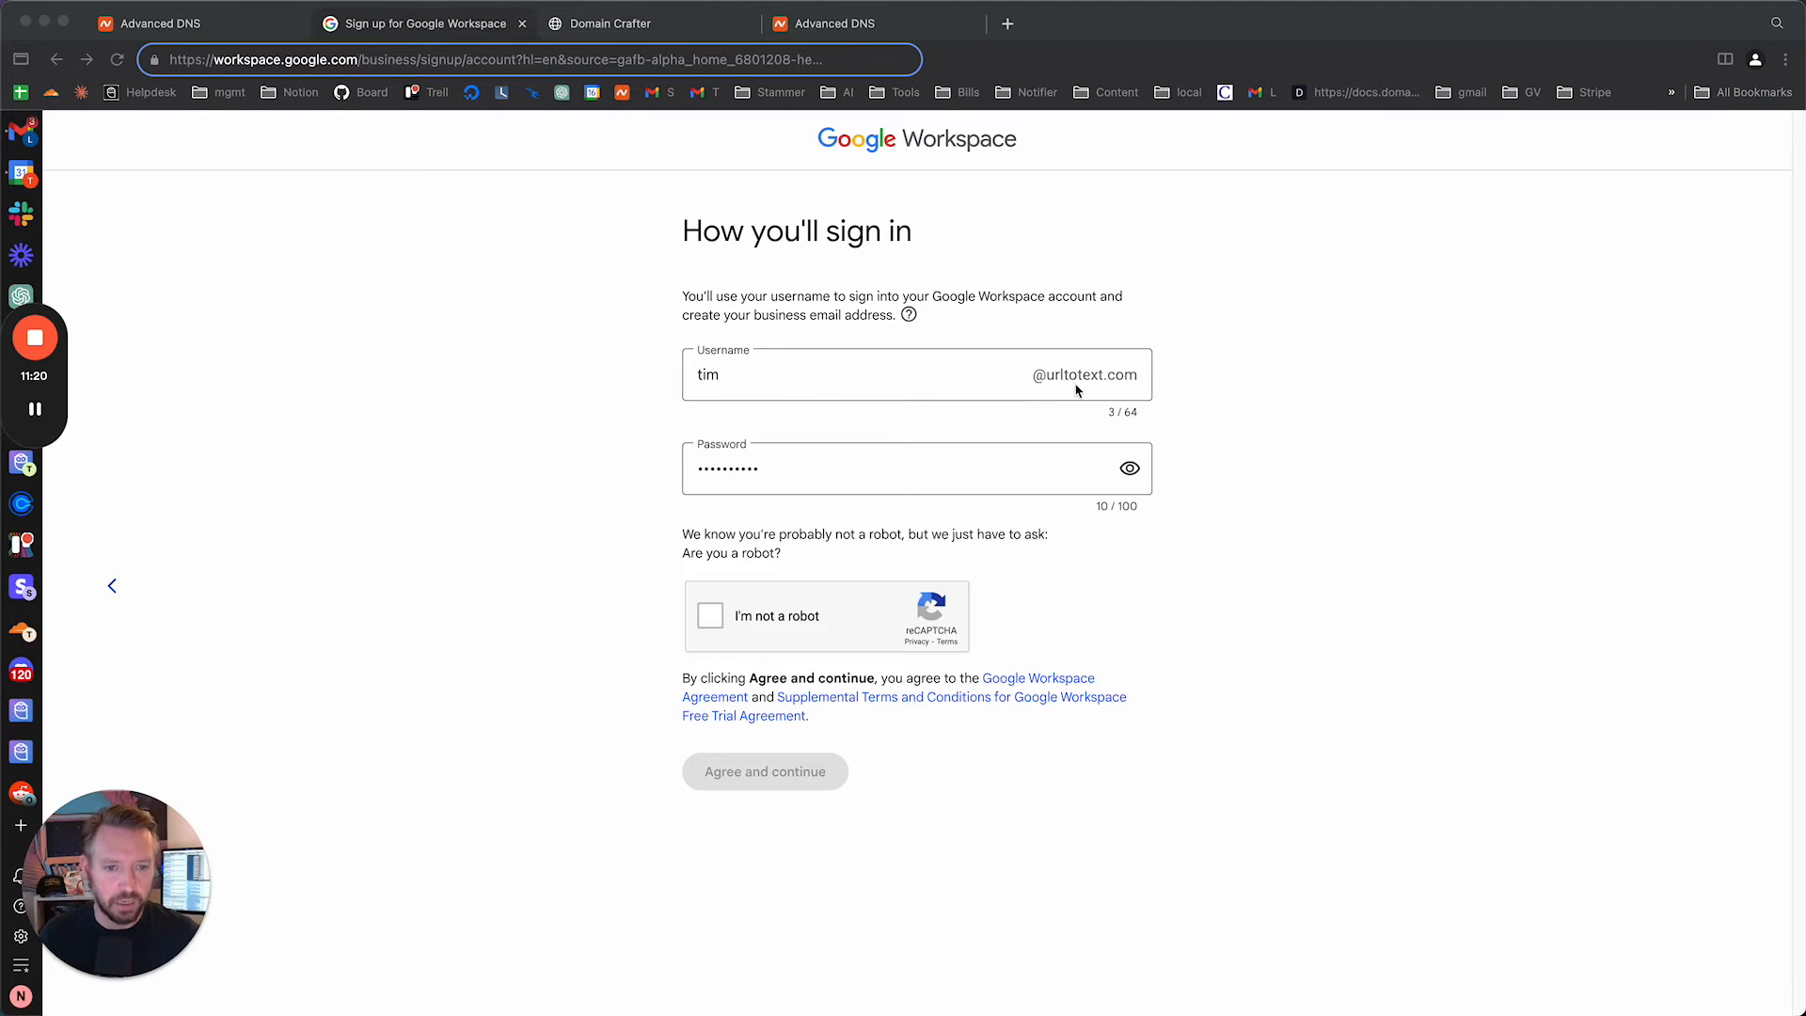
pyautogui.click(705, 618)
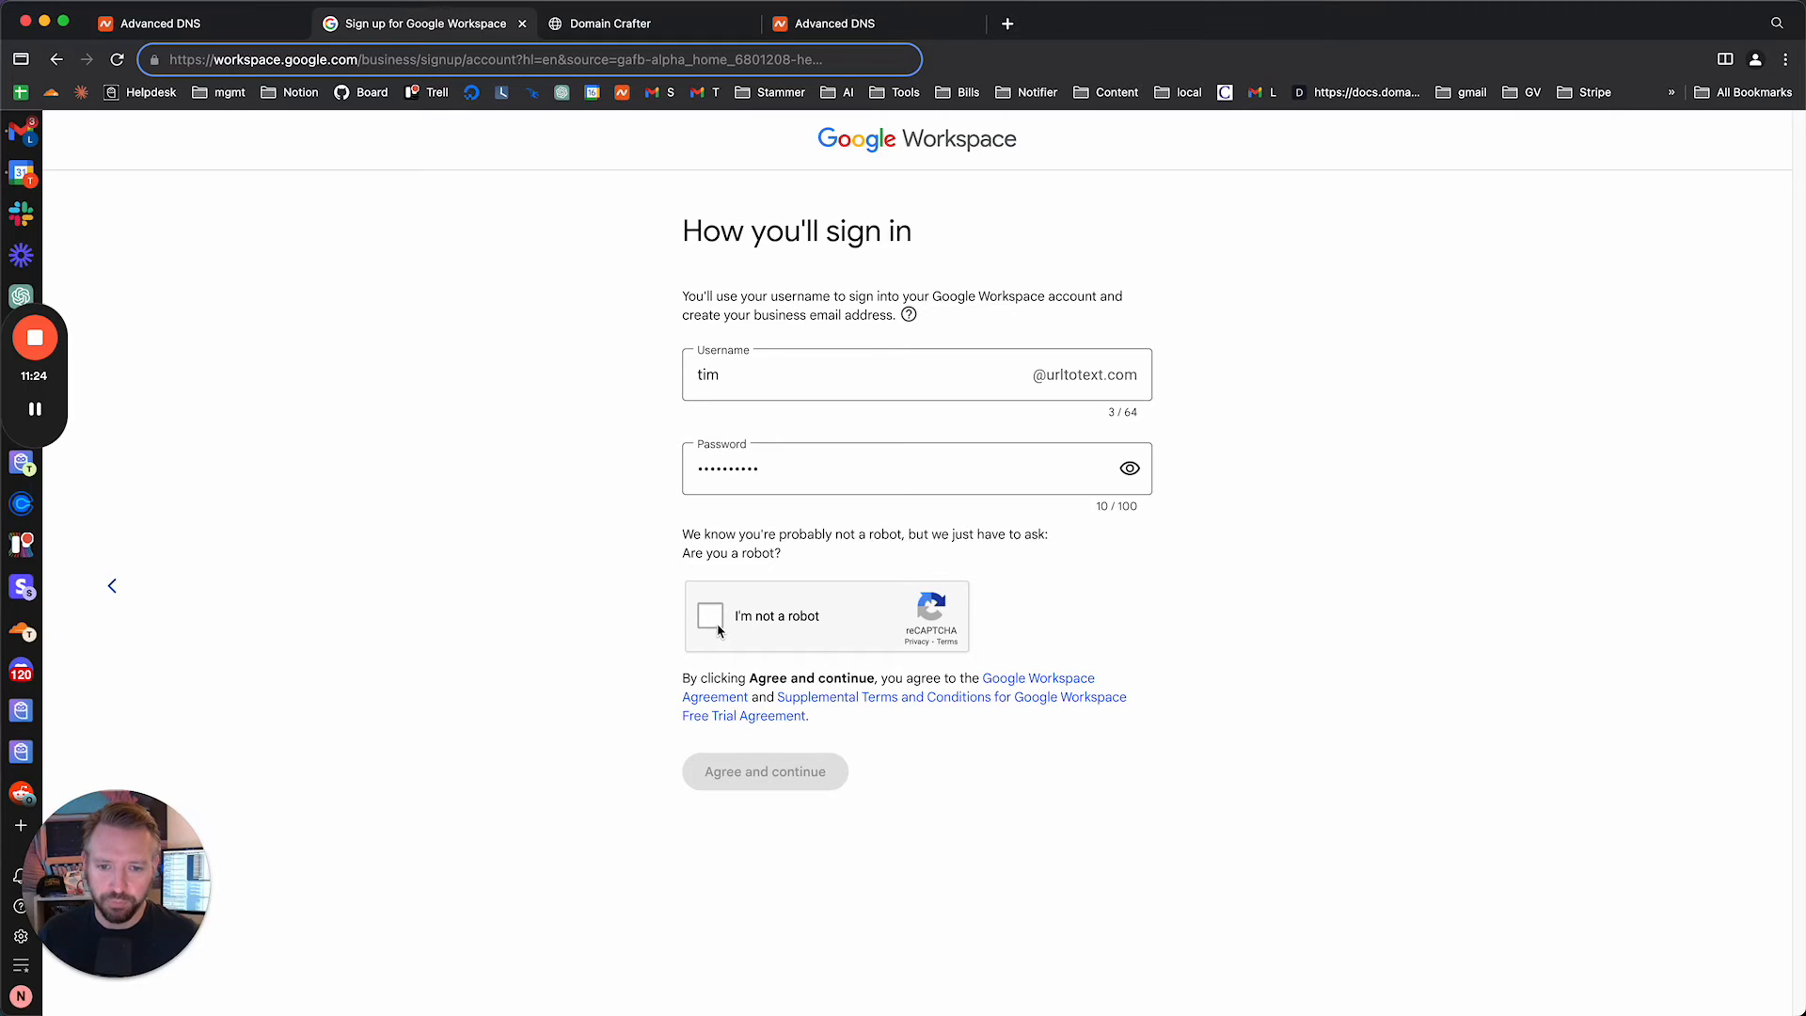
pyautogui.click(712, 619)
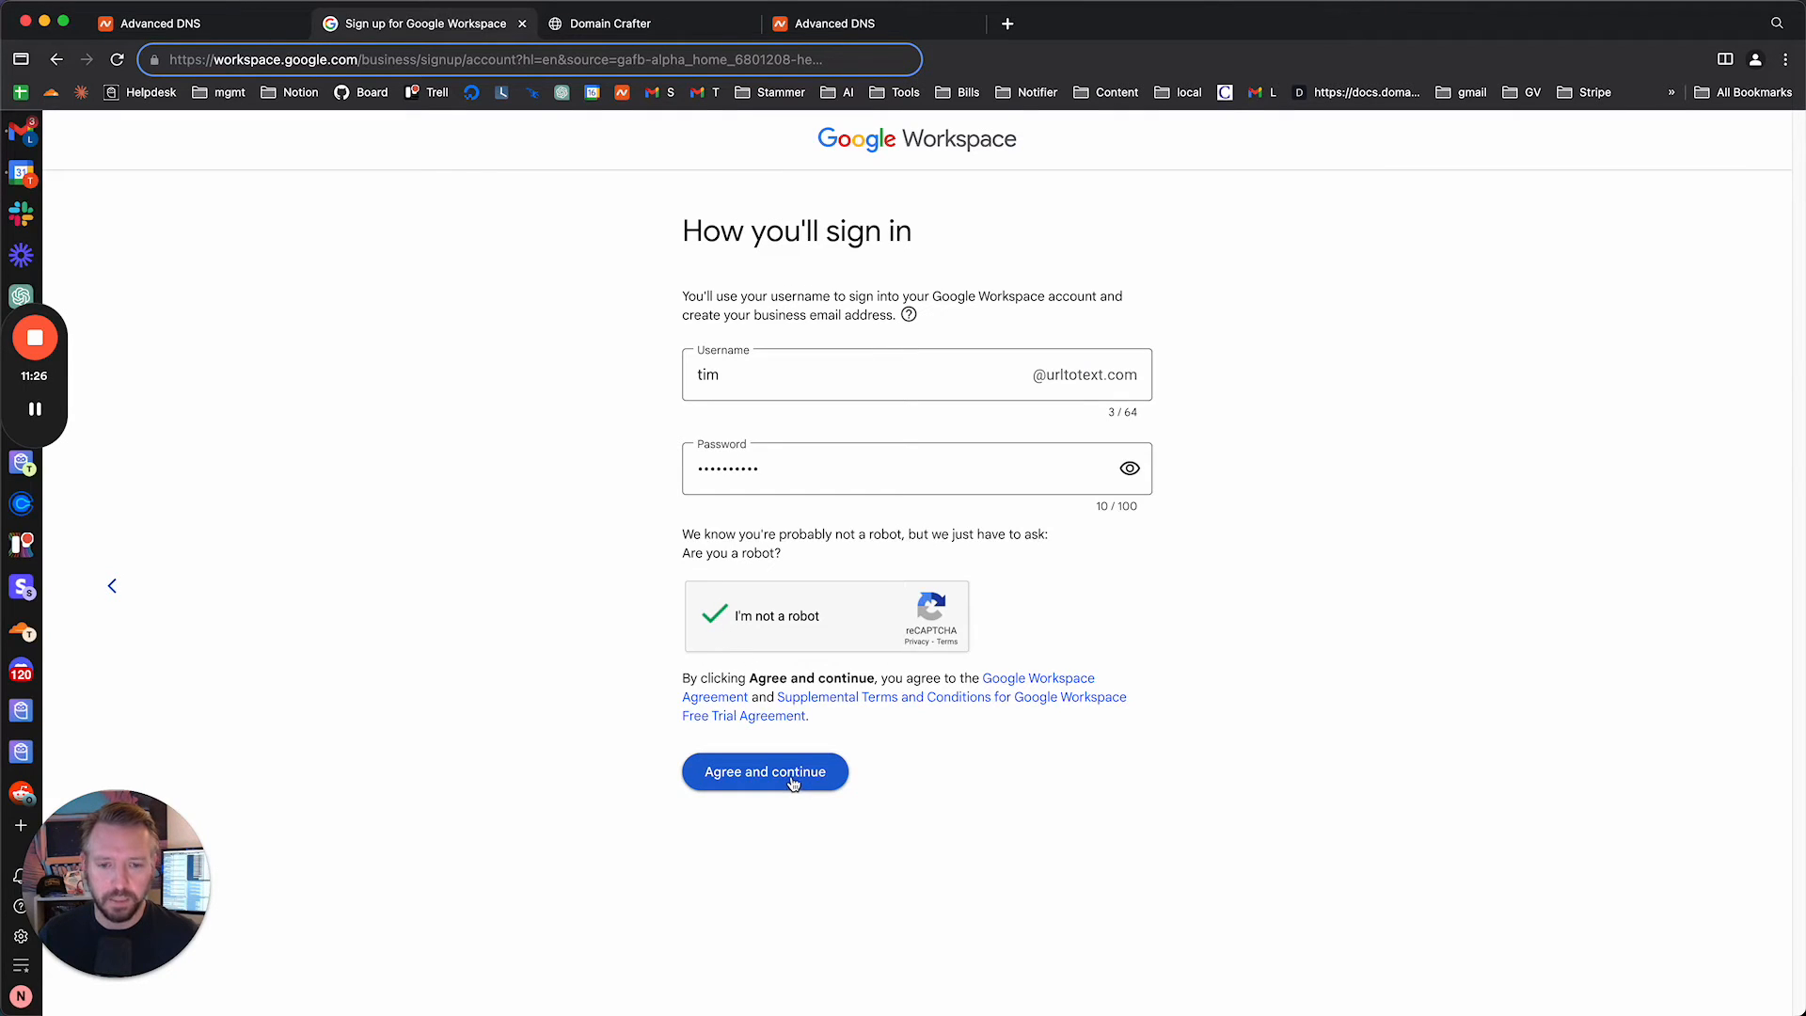
pyautogui.click(792, 781)
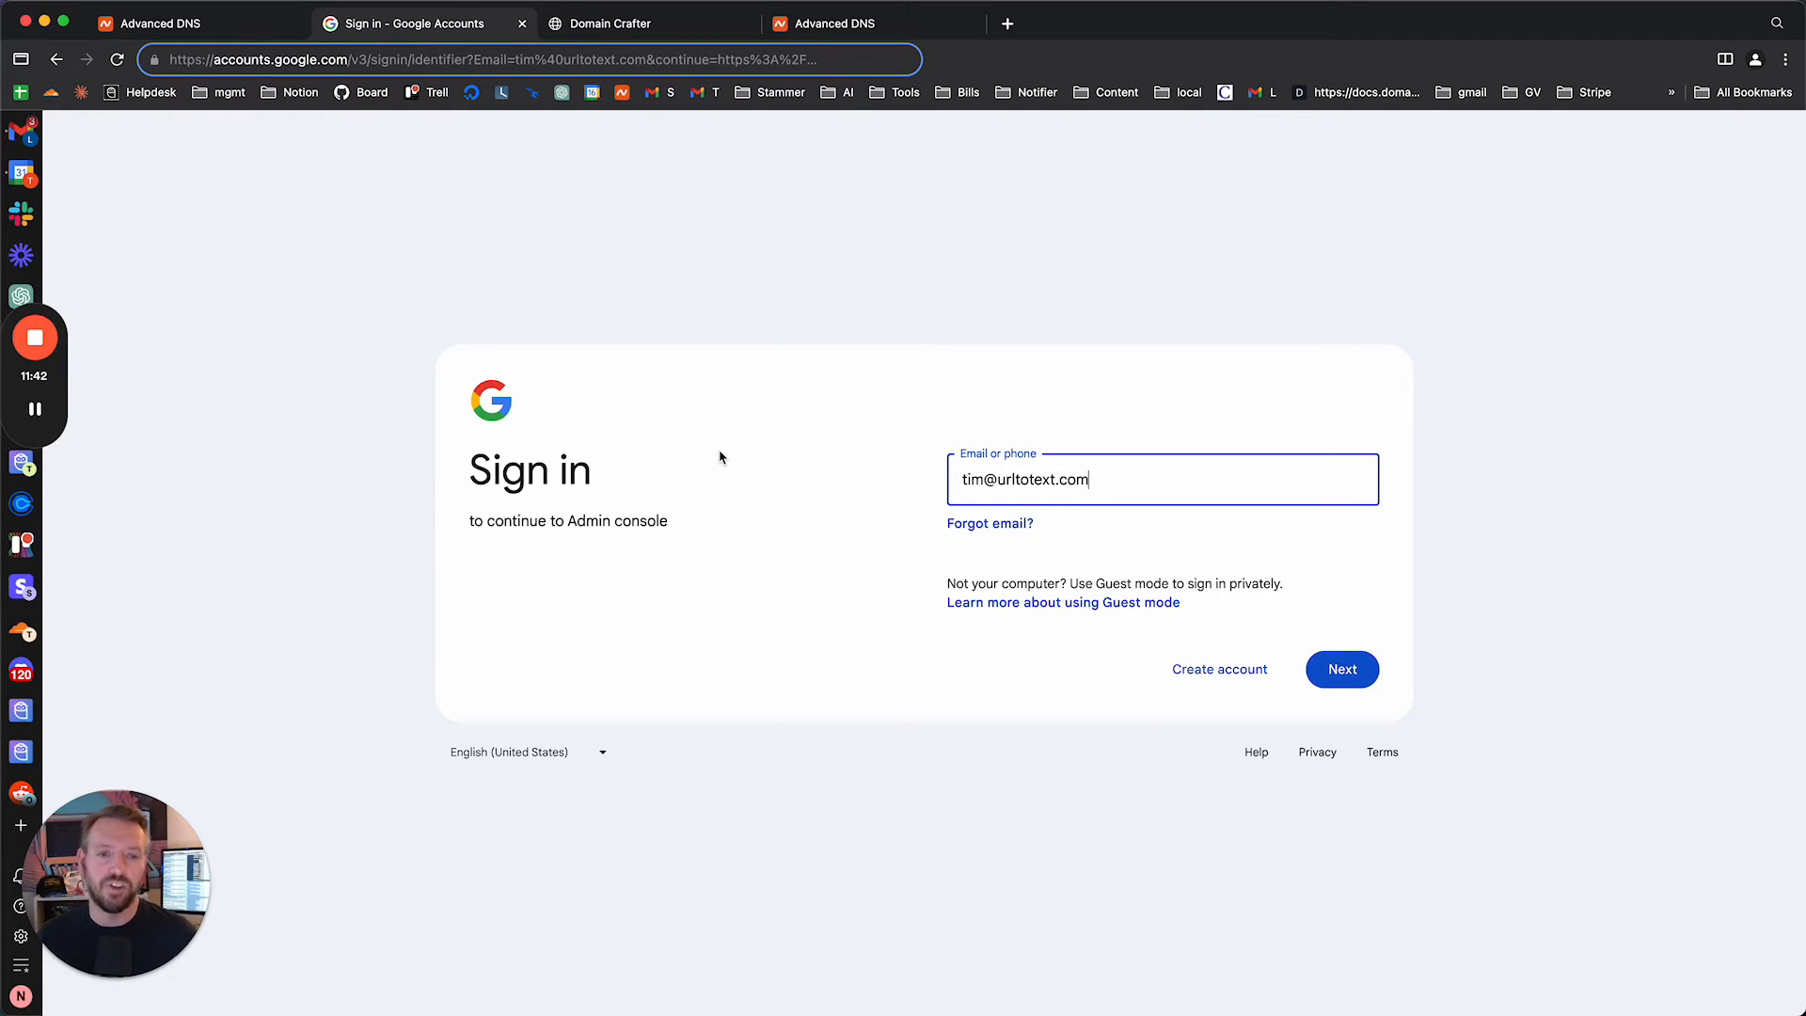
# Continue with the new admin address and sign in with the account password.
pyautogui.click(1344, 671)
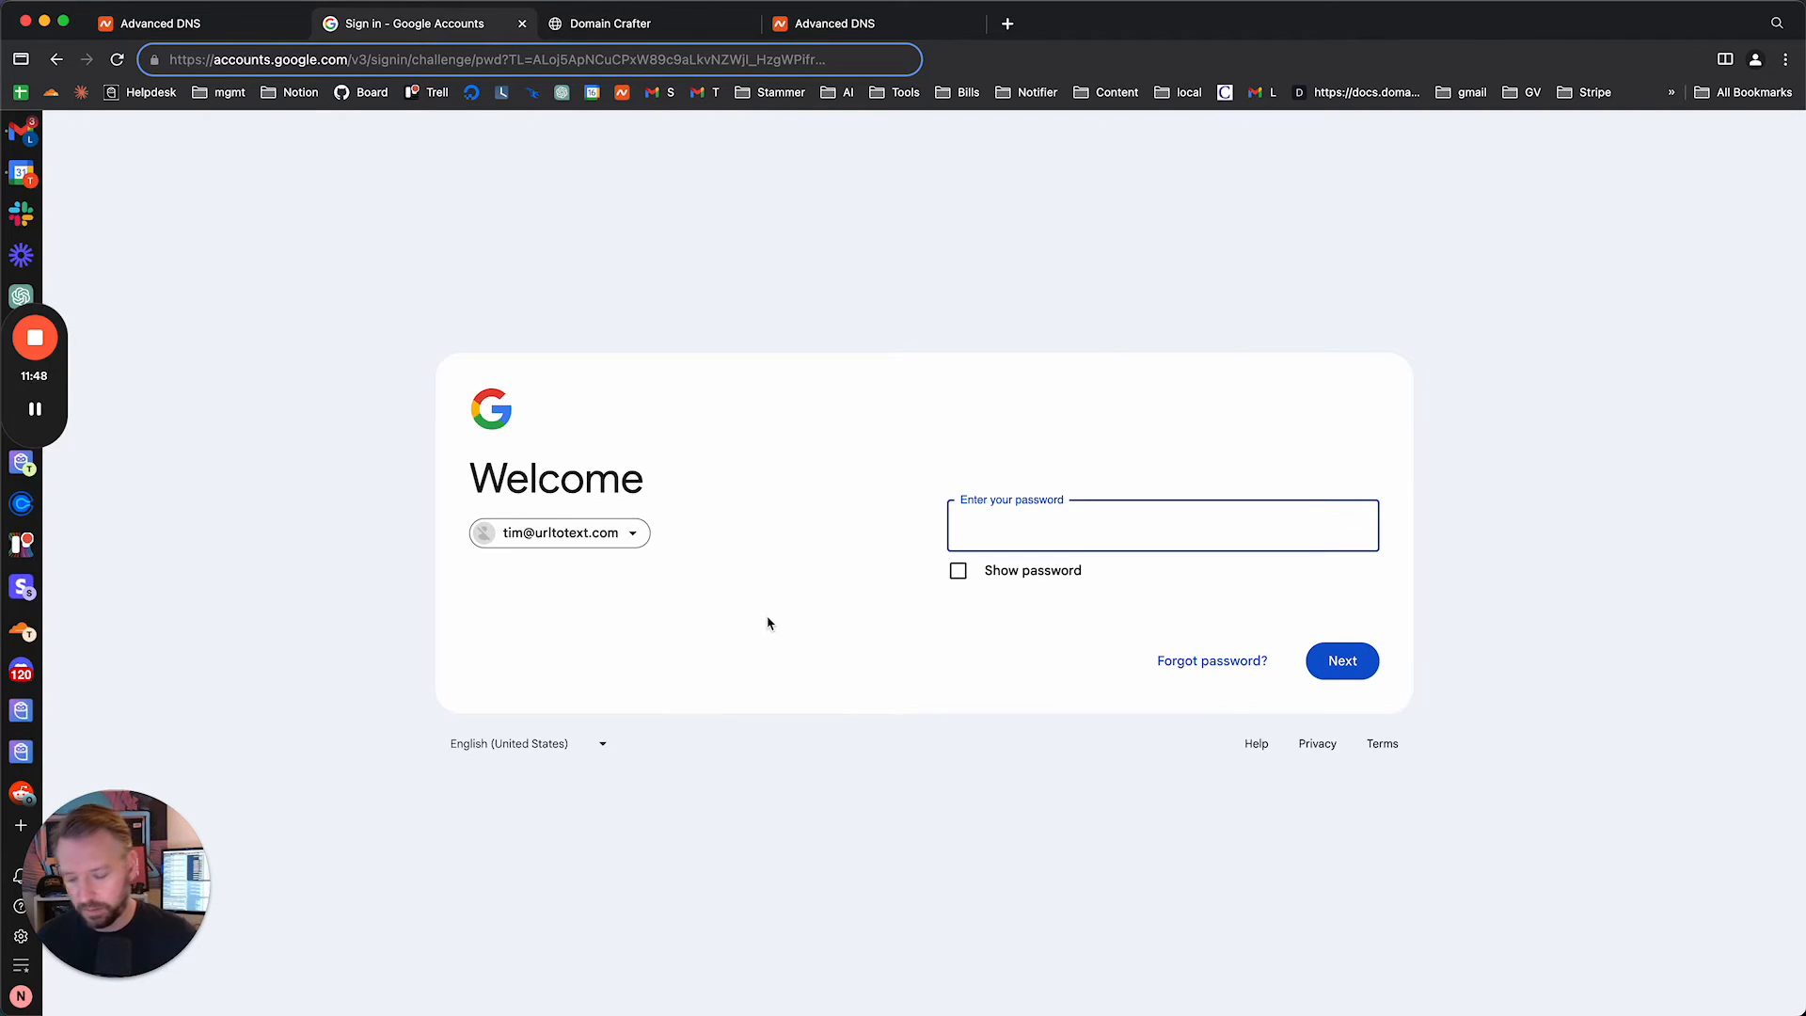
pyautogui.write('••••••••••')
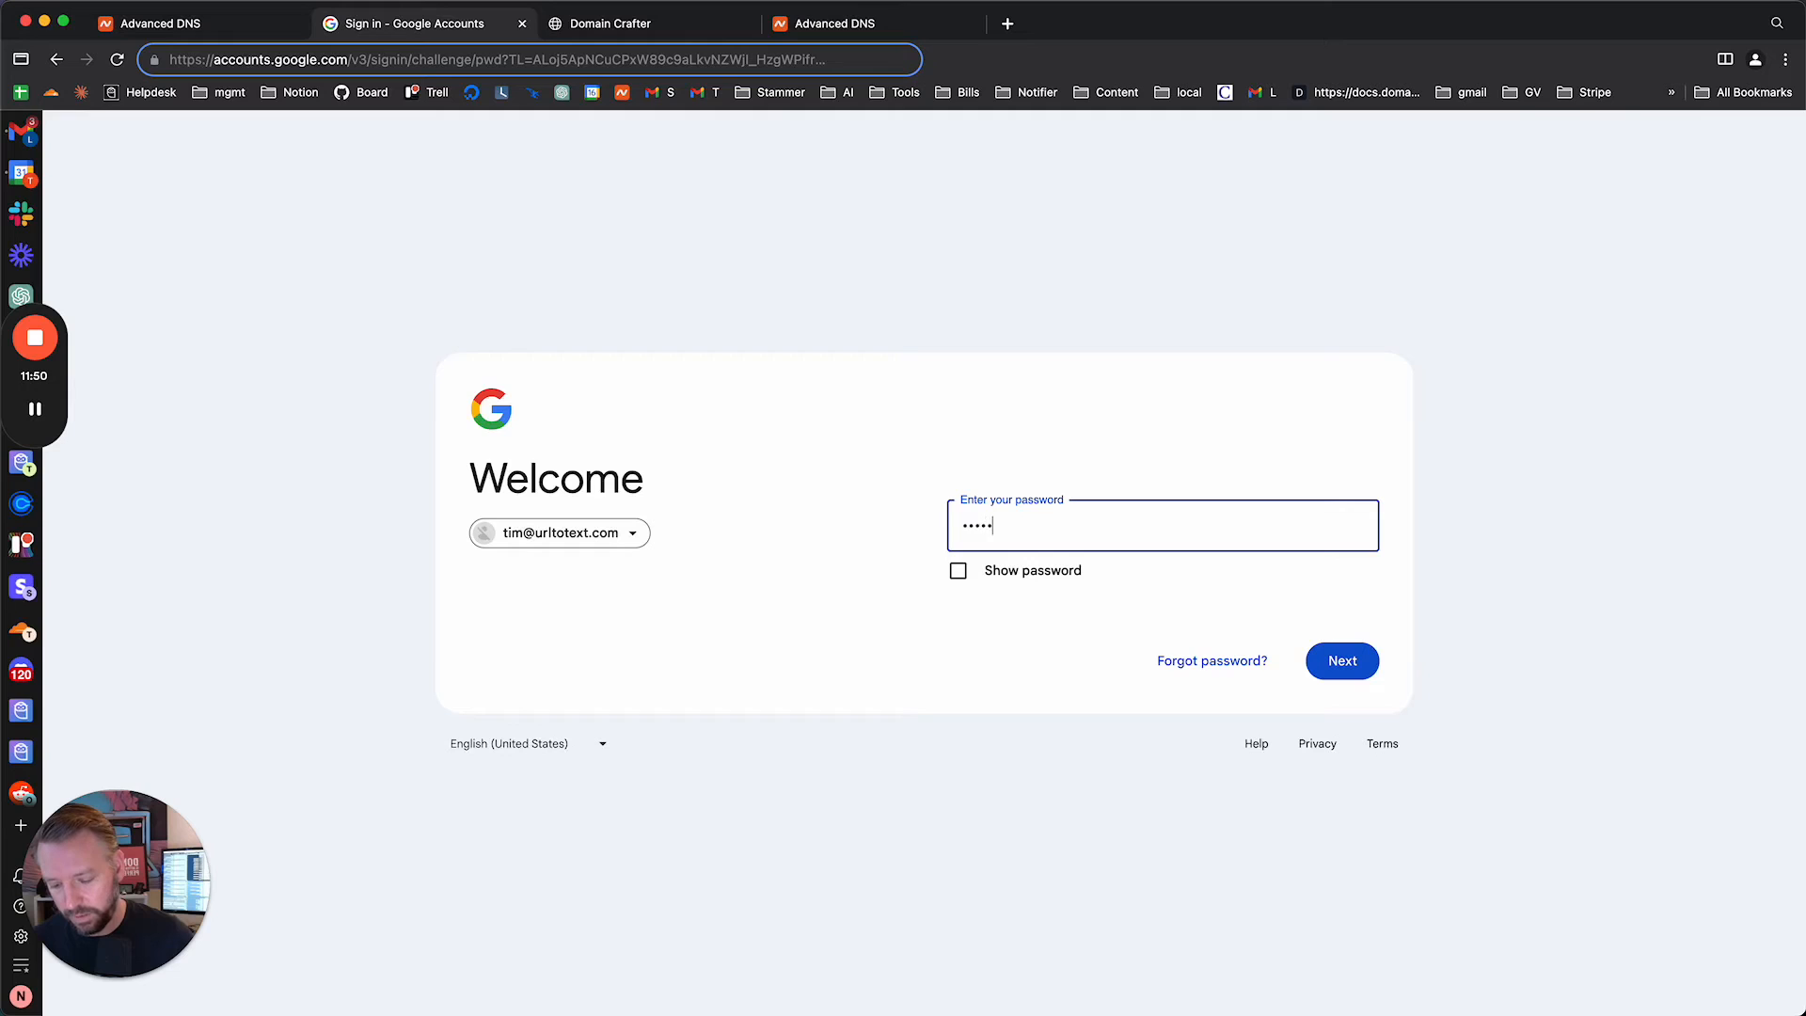
pyautogui.press('Return')
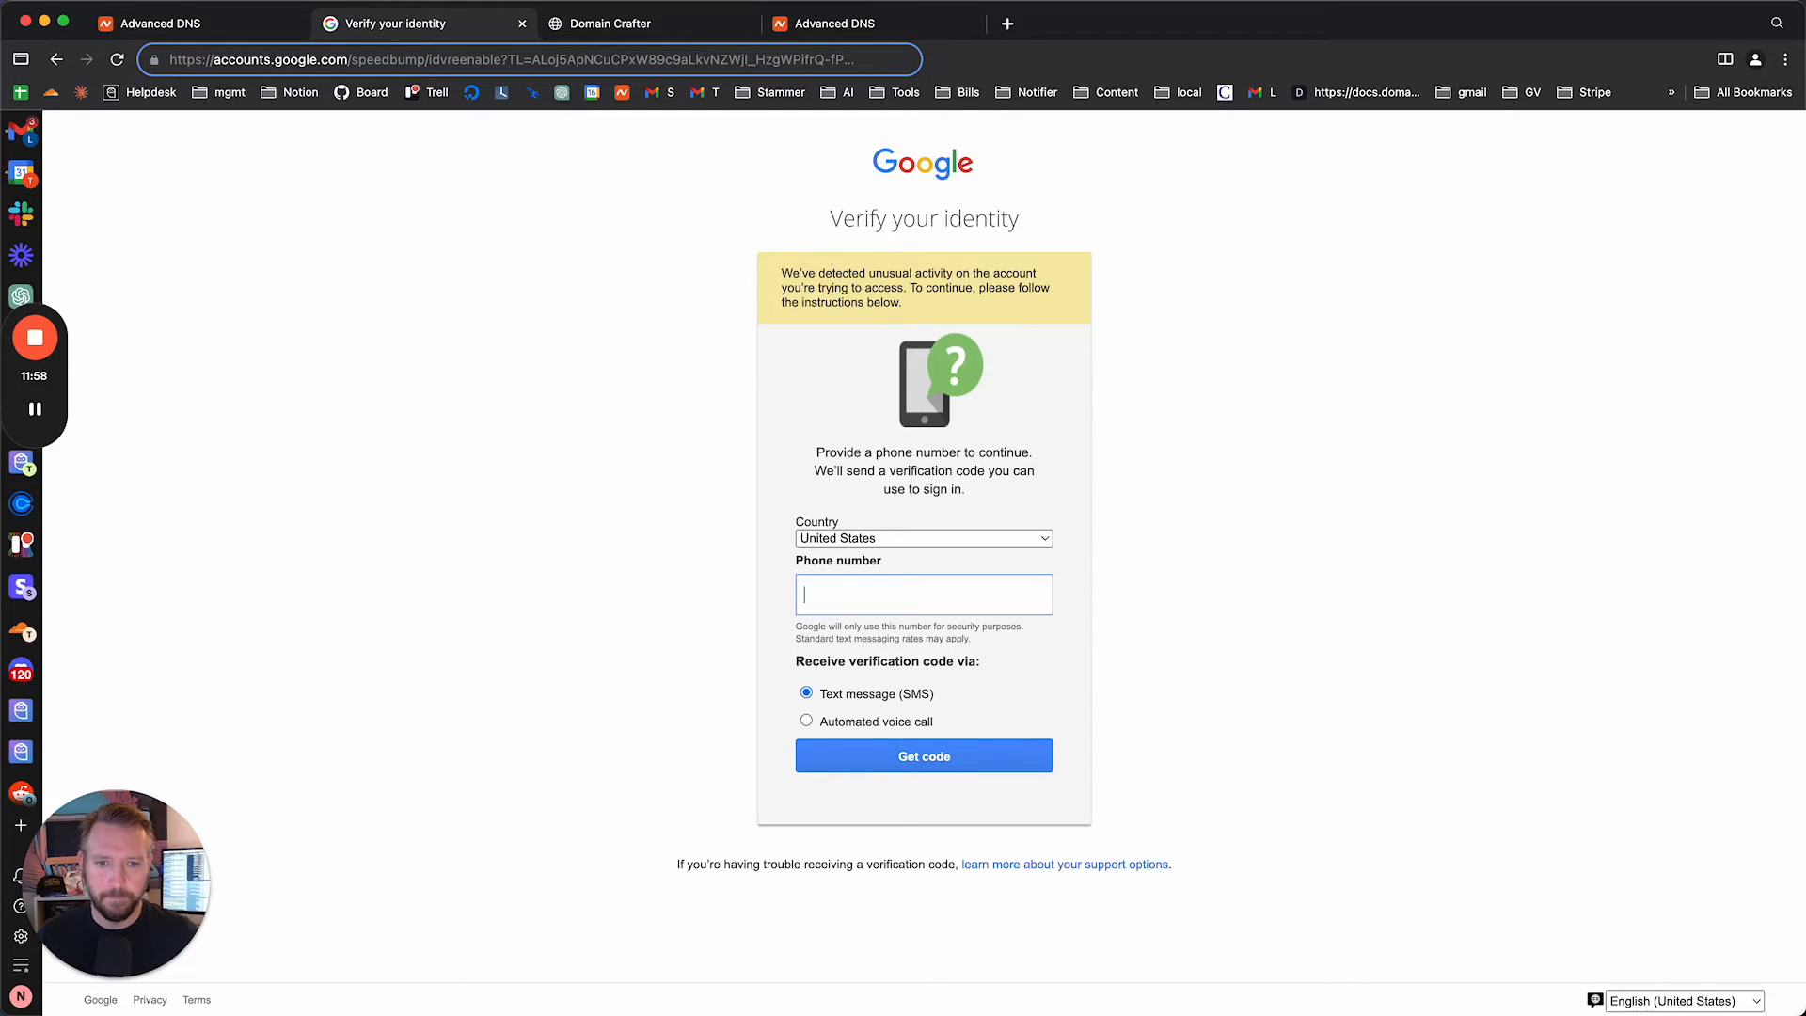
# Submit the phone verification code, then accept the new account's welcome terms.
pyautogui.click(36, 410)
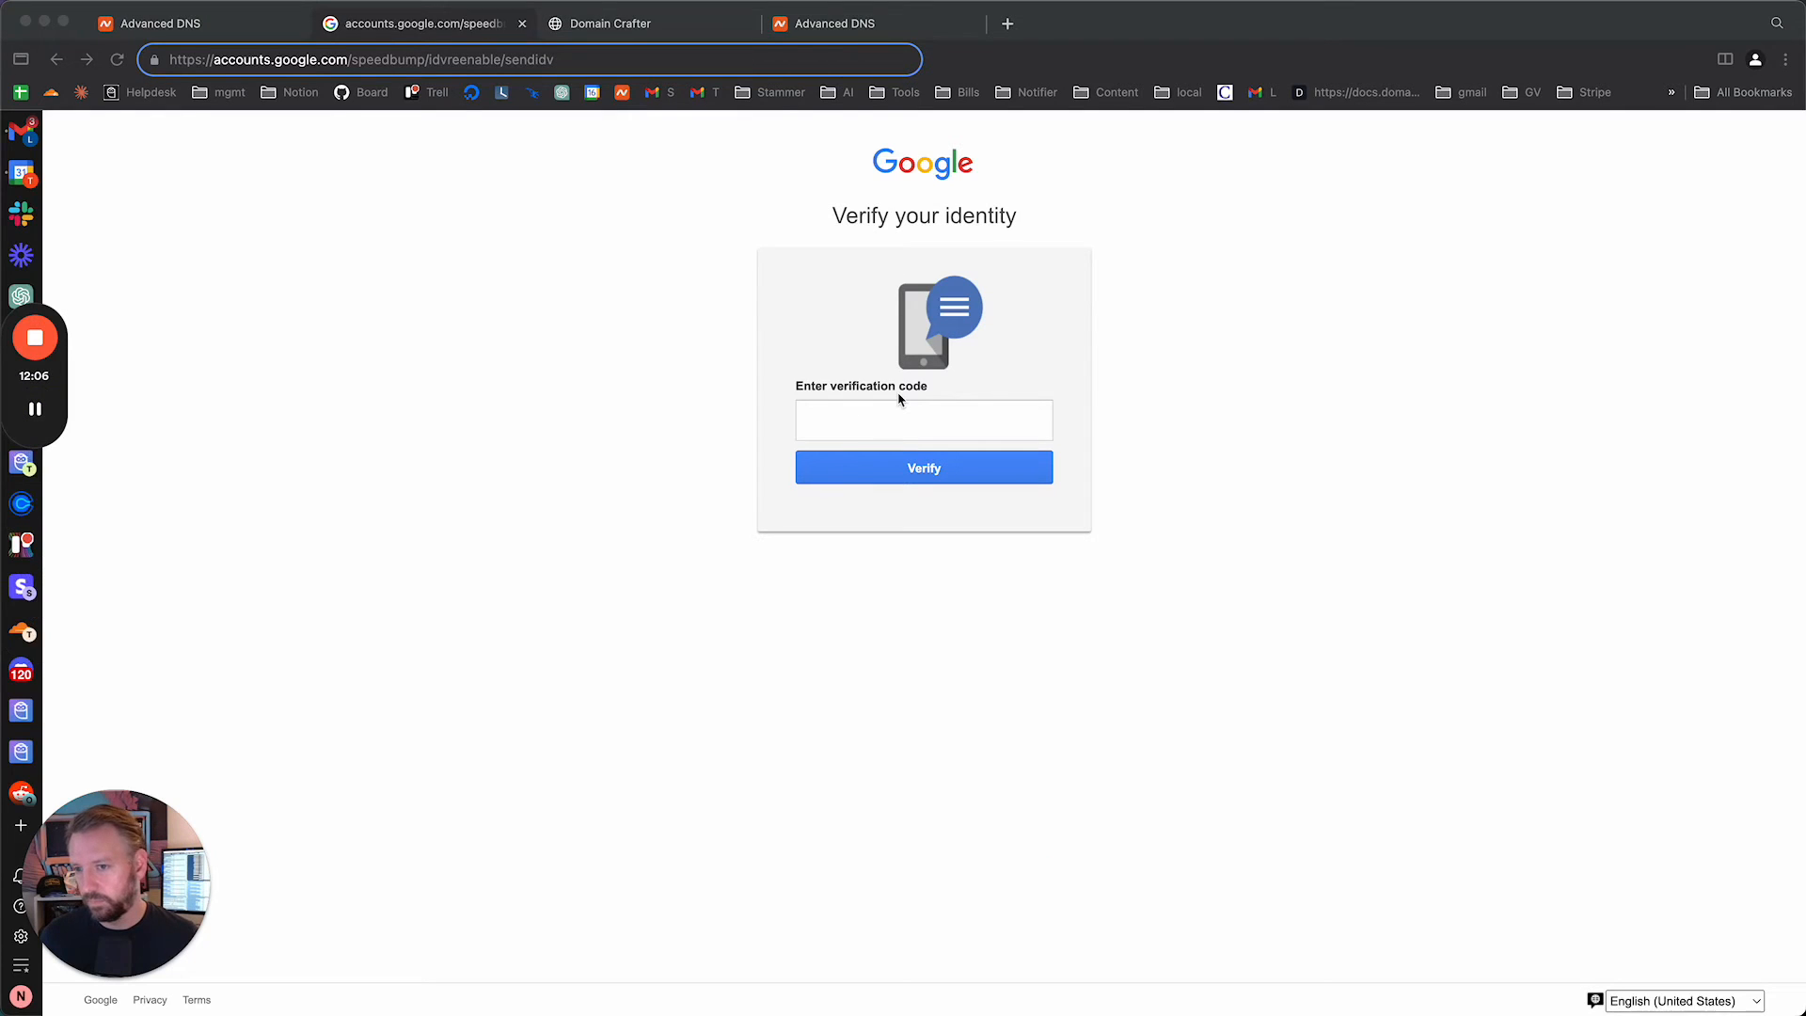
pyautogui.click(931, 415)
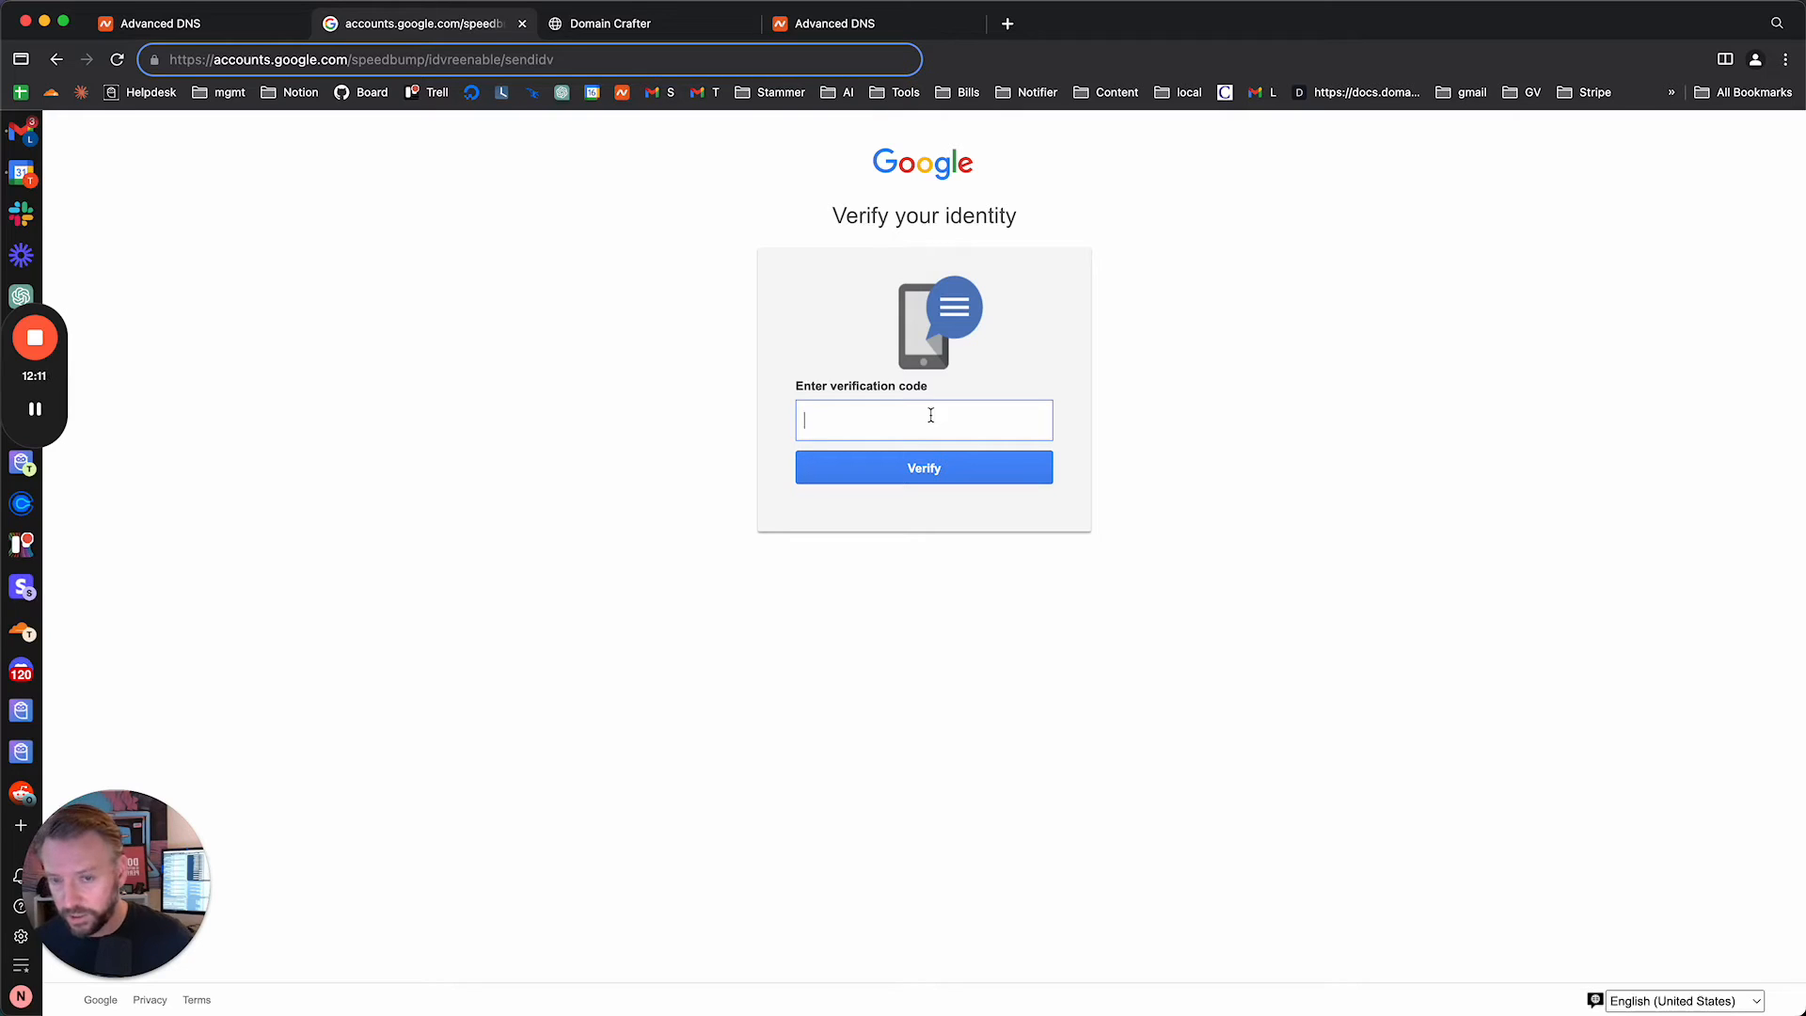
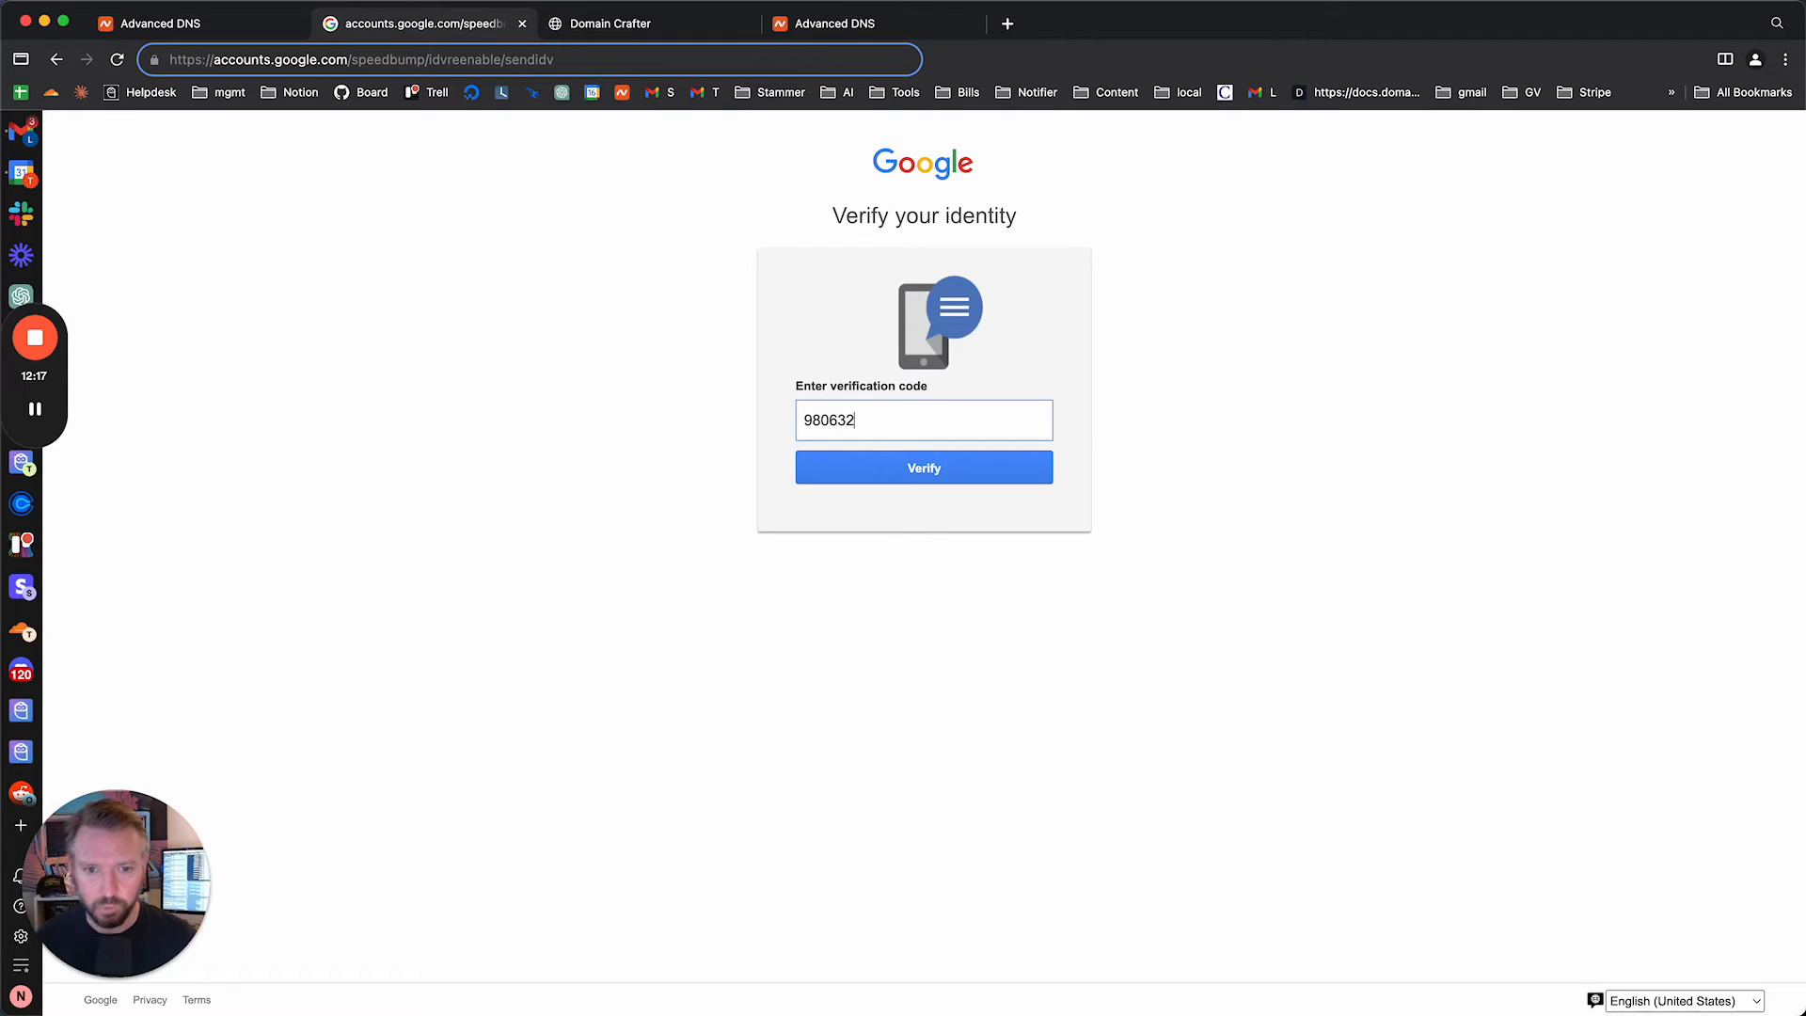
pyautogui.click(931, 475)
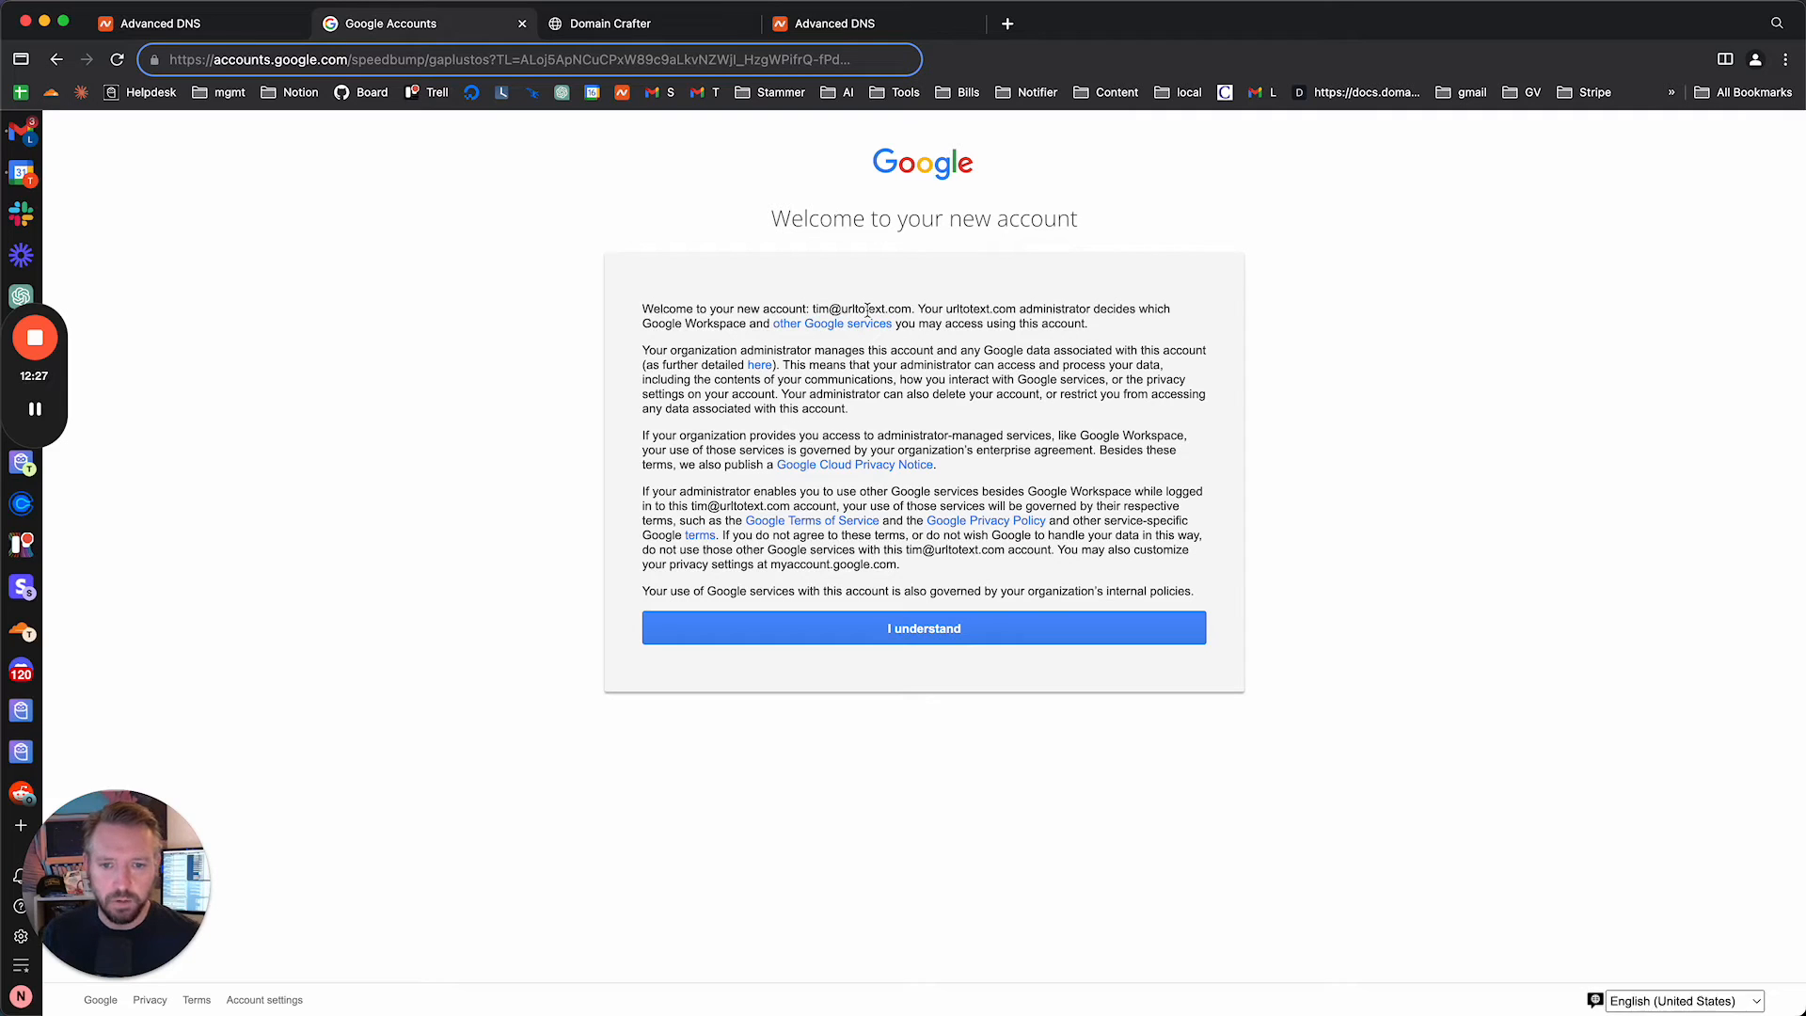
pyautogui.click(879, 644)
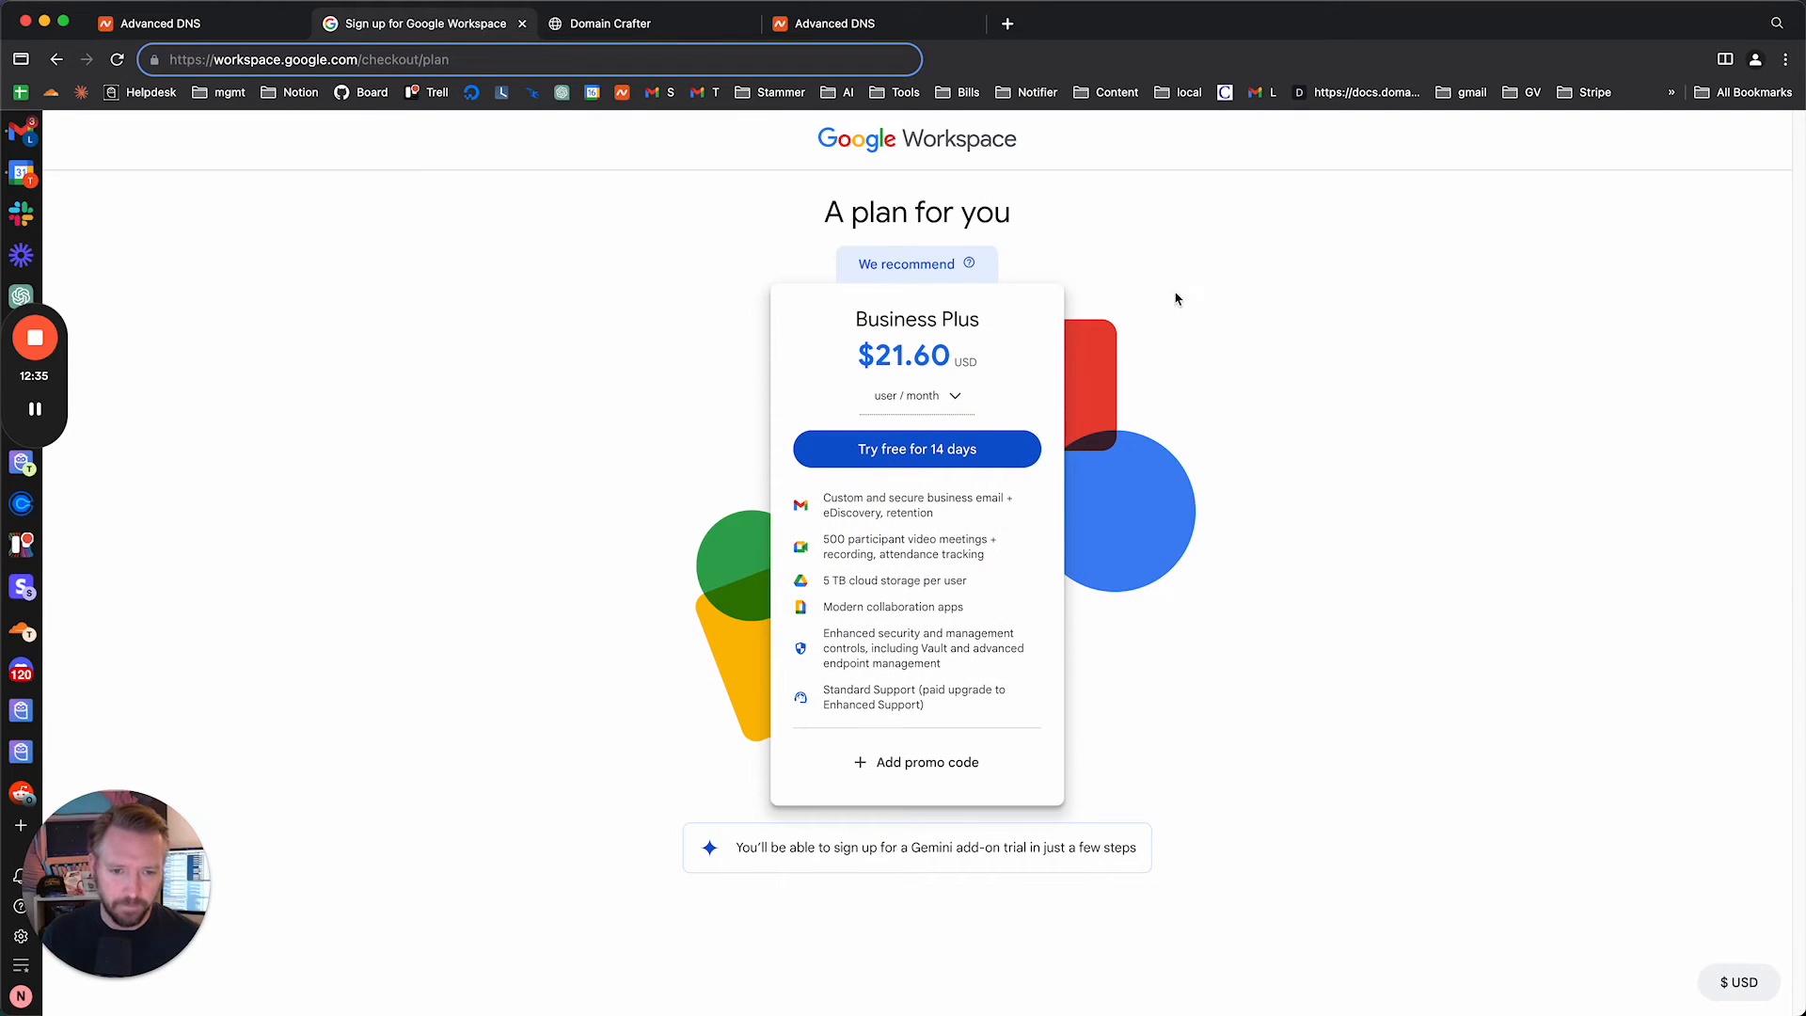
# Compare Flexible and Annual plans, keeping Business Plus on Flexible at $21.60 per user/month.
pyautogui.click(921, 409)
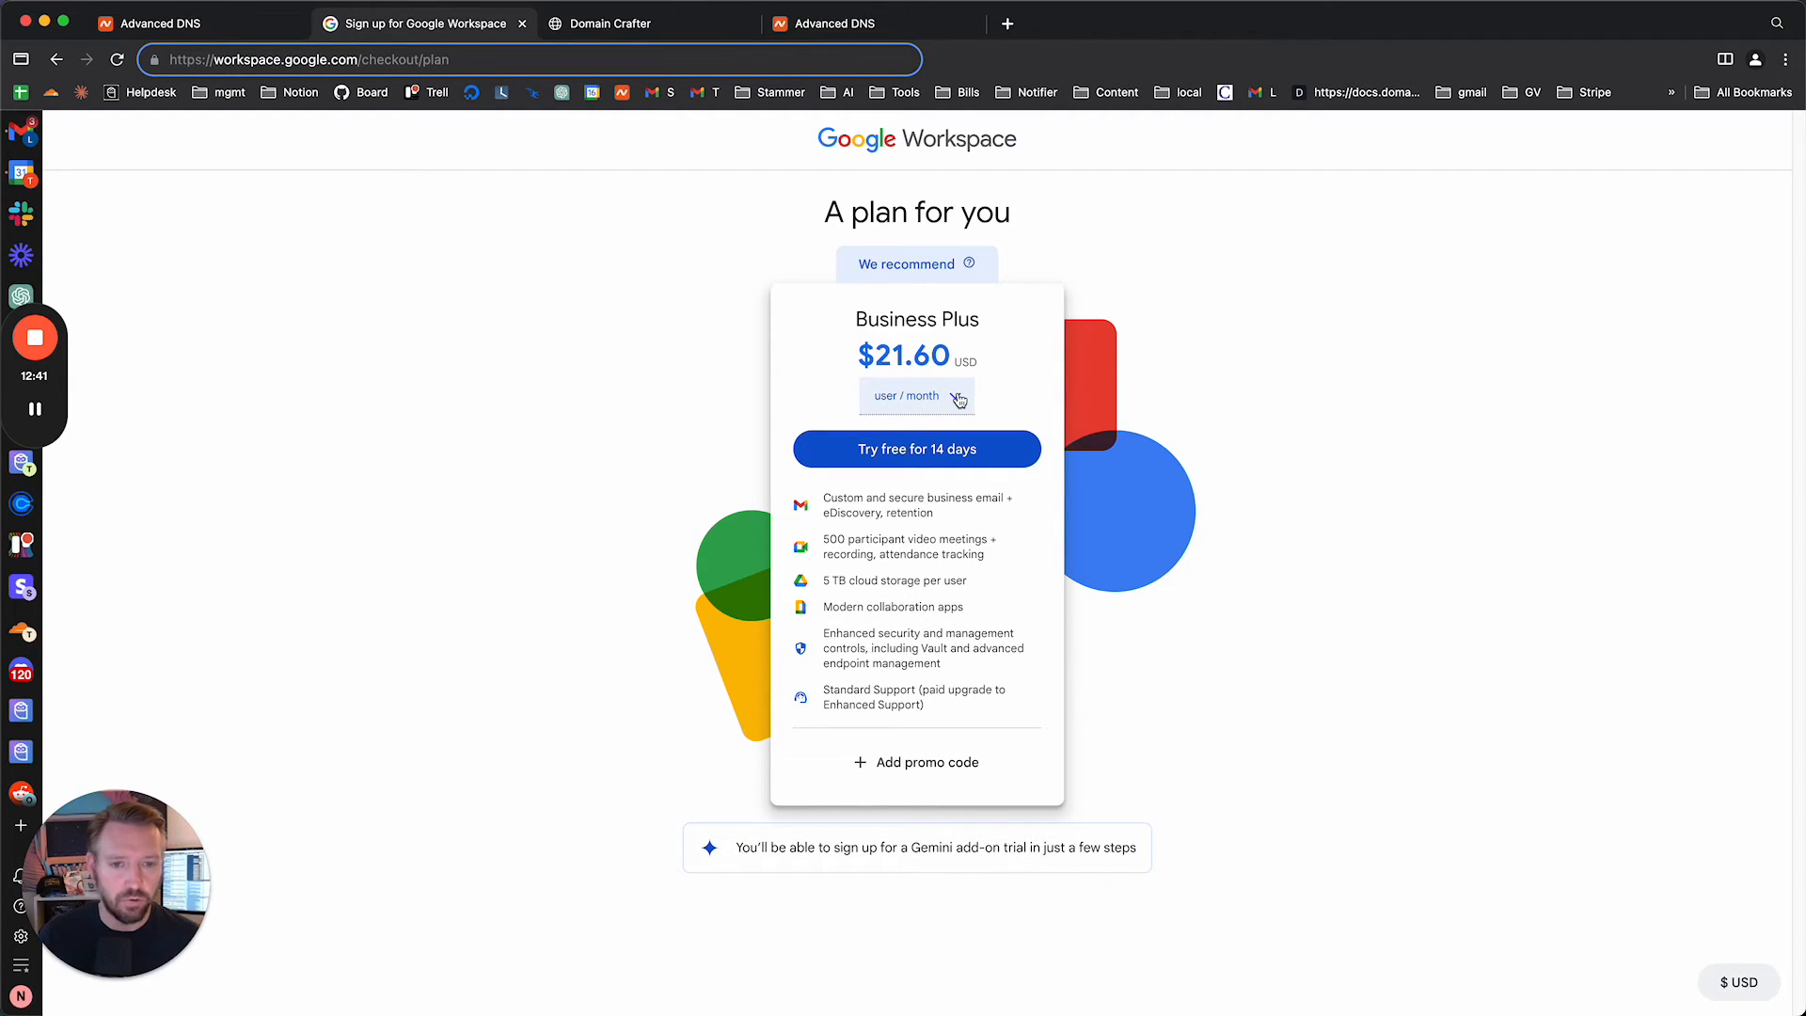
pyautogui.click(919, 400)
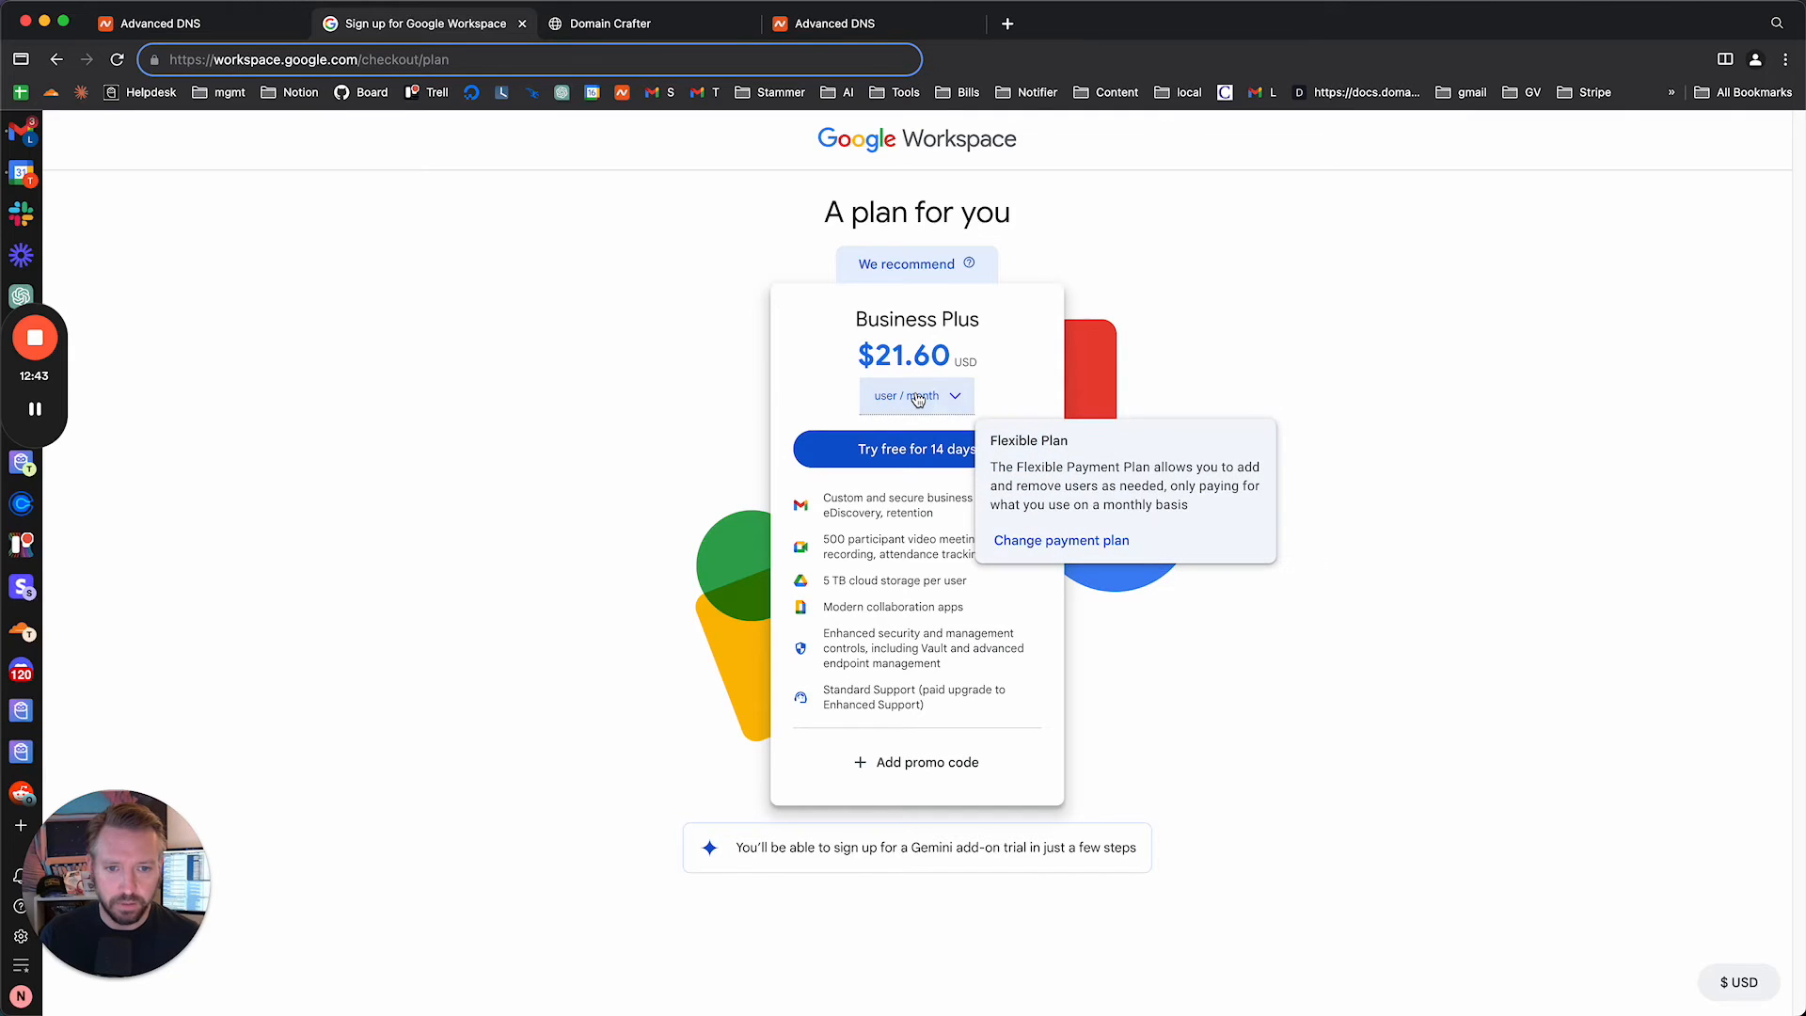
pyautogui.click(919, 396)
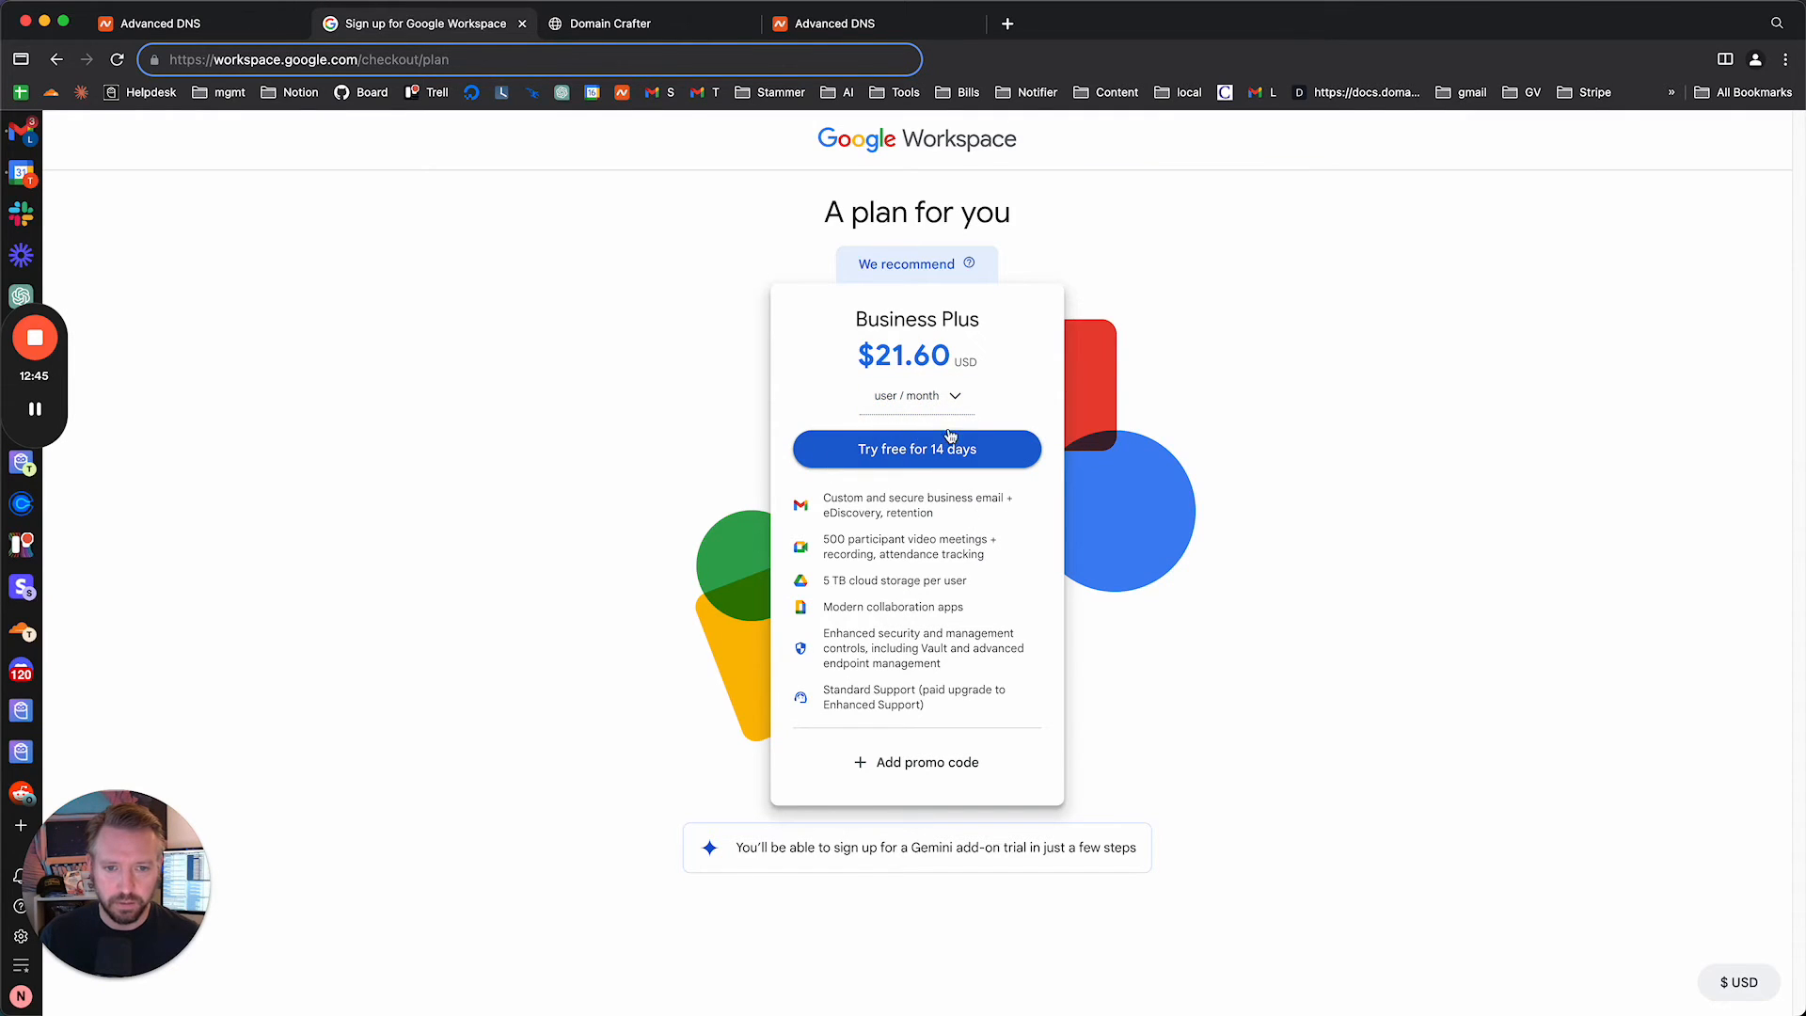
pyautogui.moveTo(913, 350); pyautogui.dragTo(907, 350)
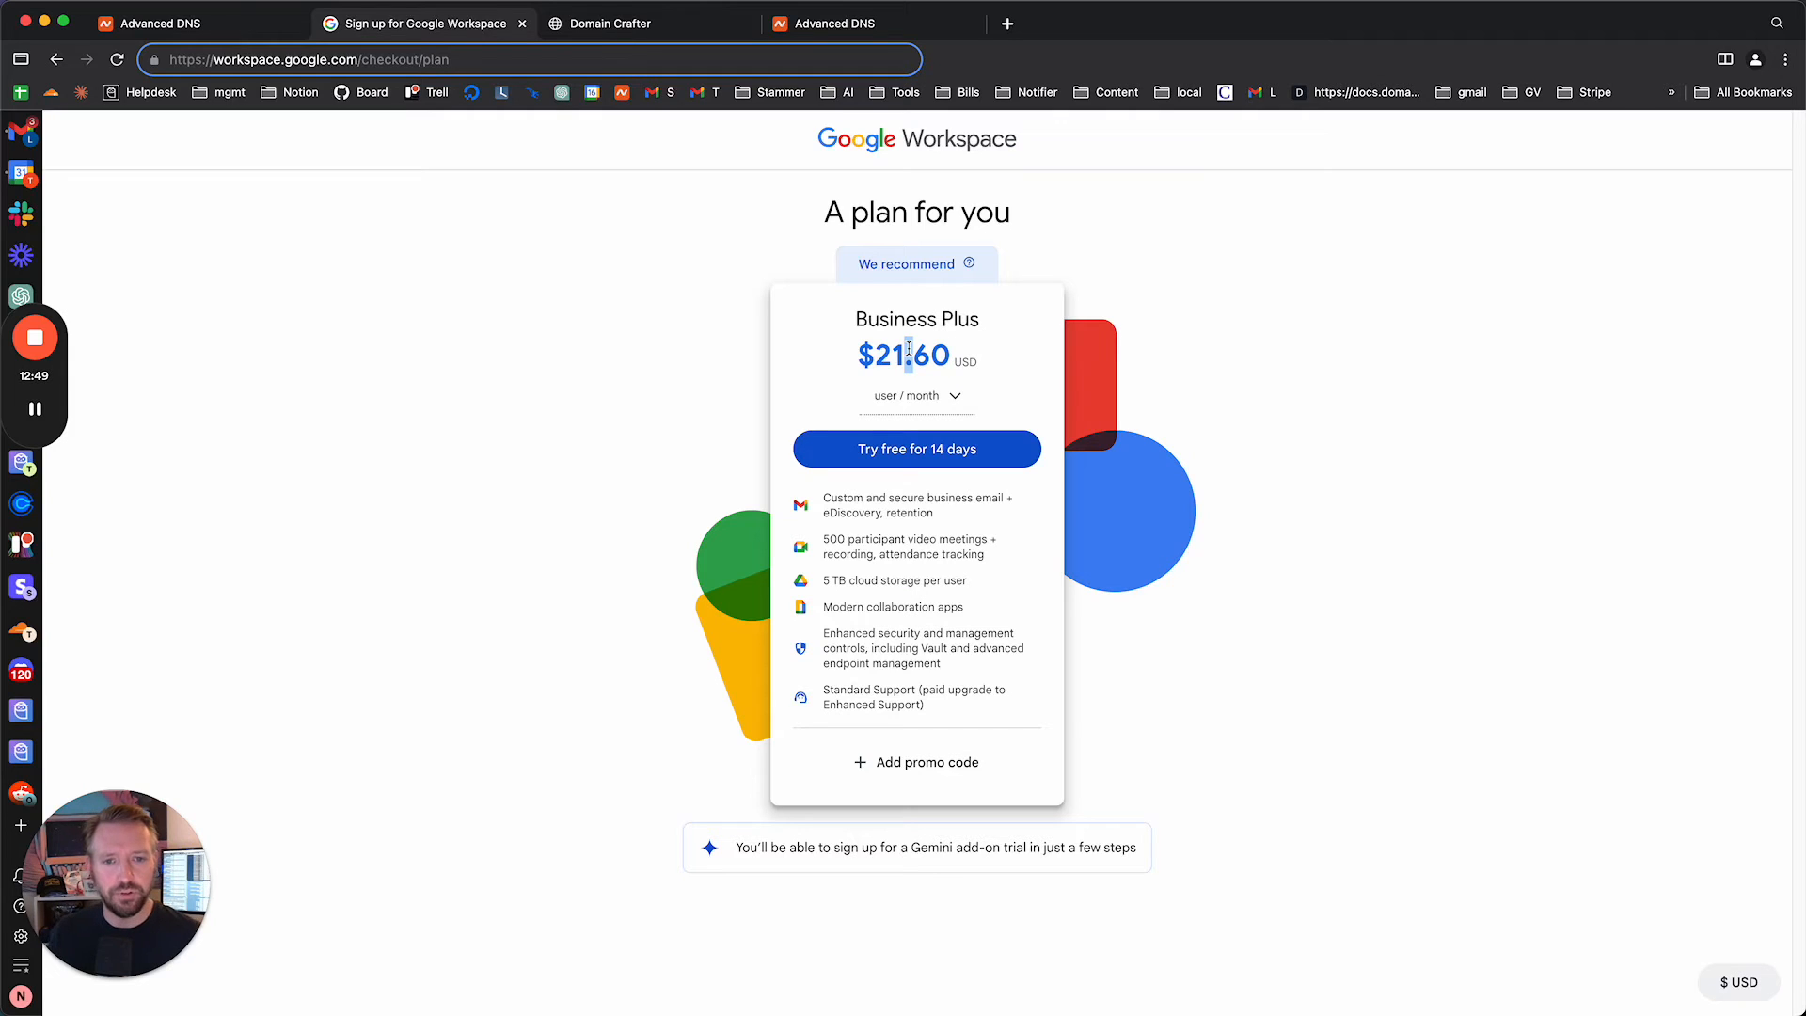
pyautogui.click(898, 350)
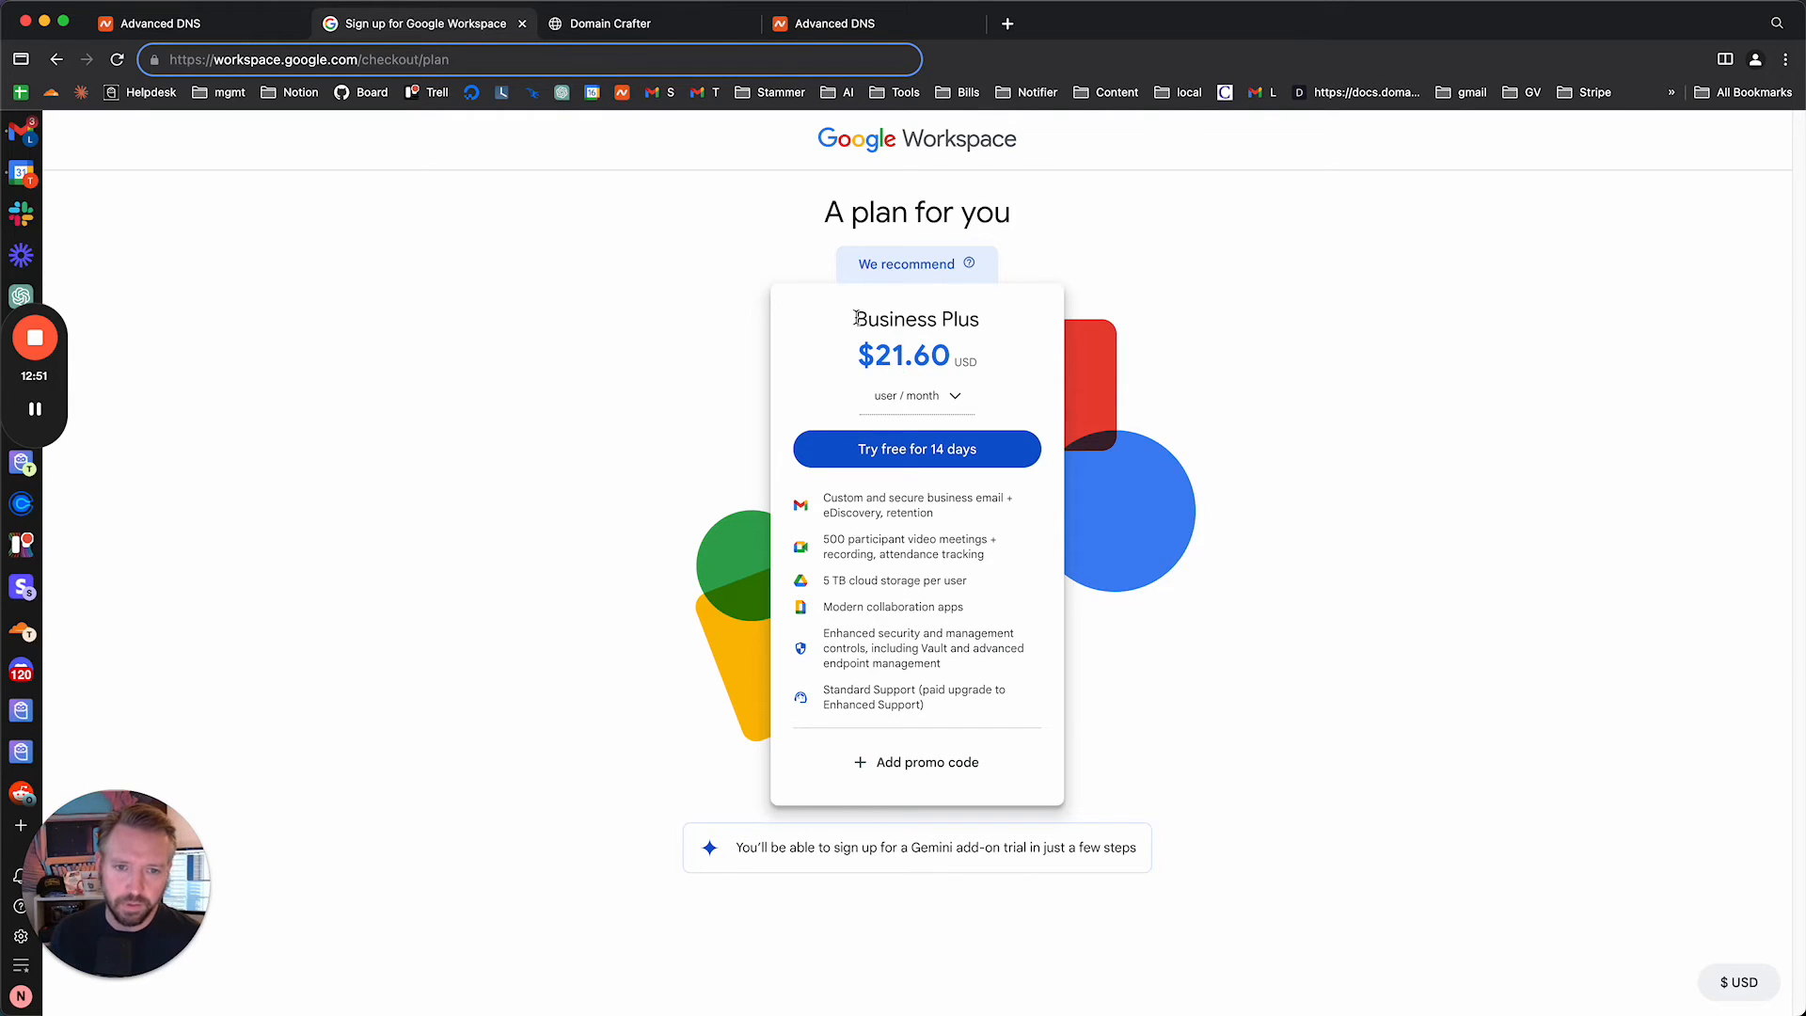
pyautogui.click(933, 389)
pyautogui.click(949, 412)
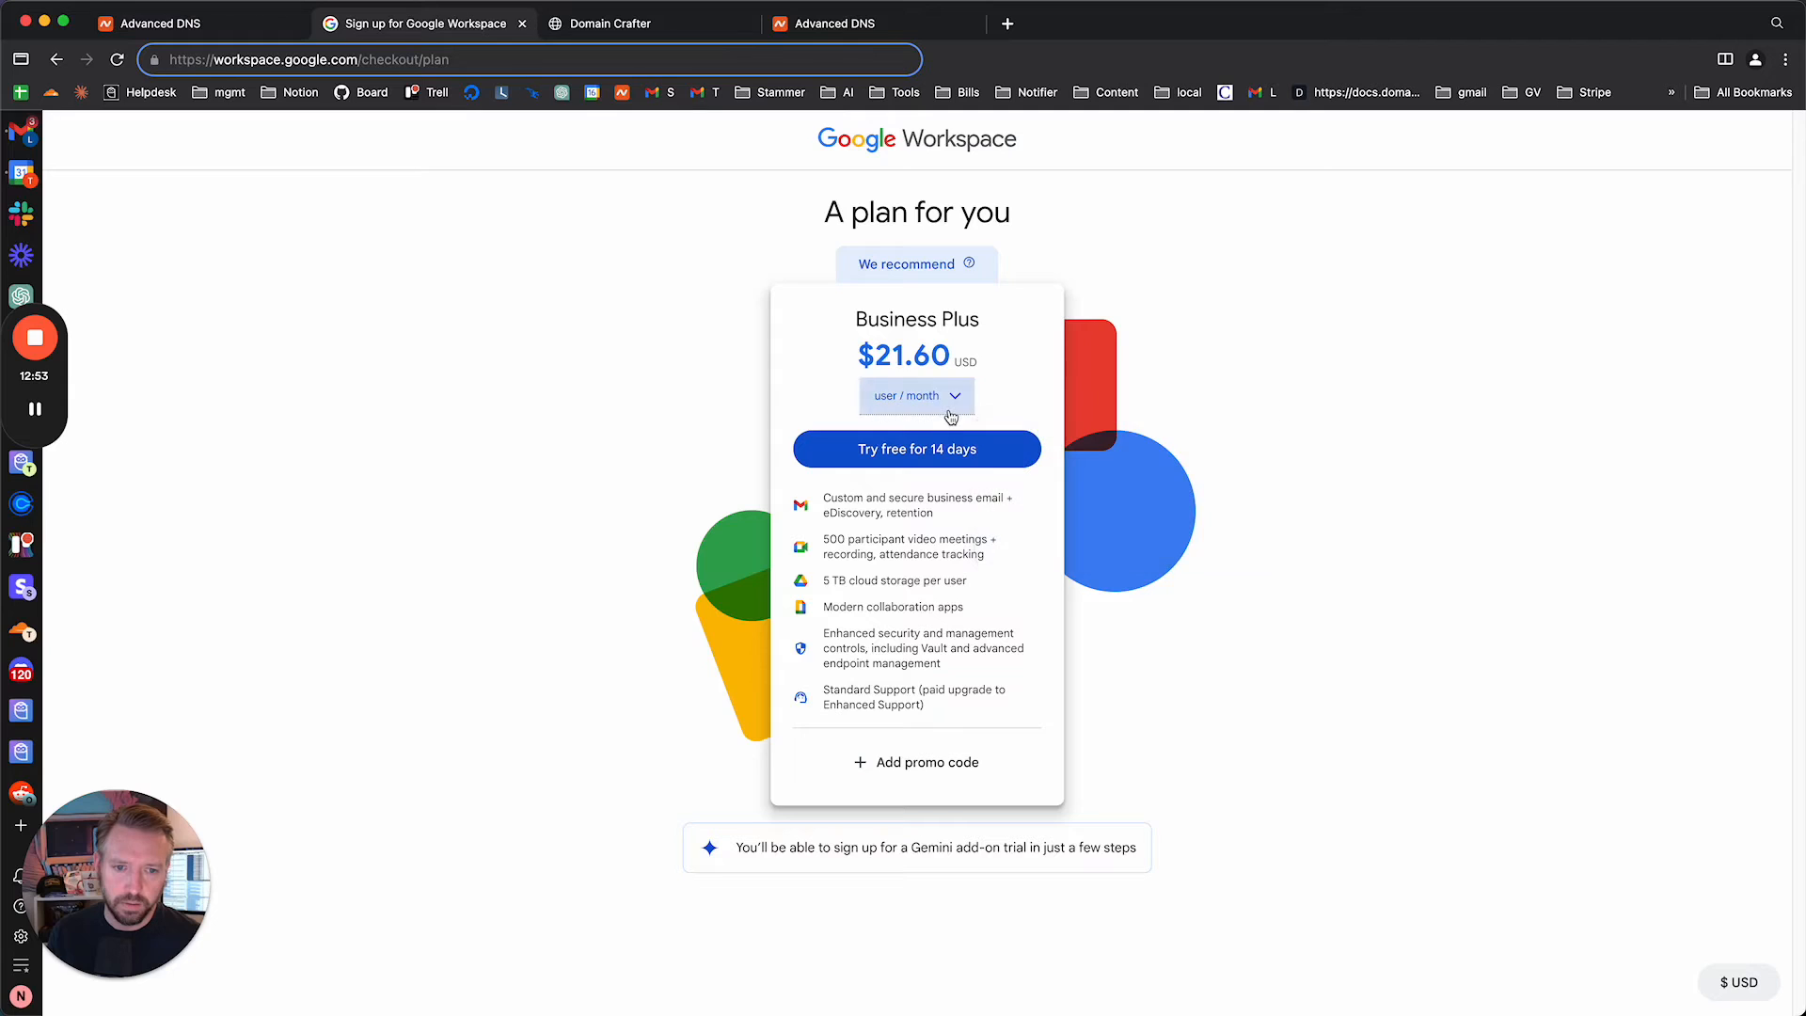
pyautogui.click(949, 412)
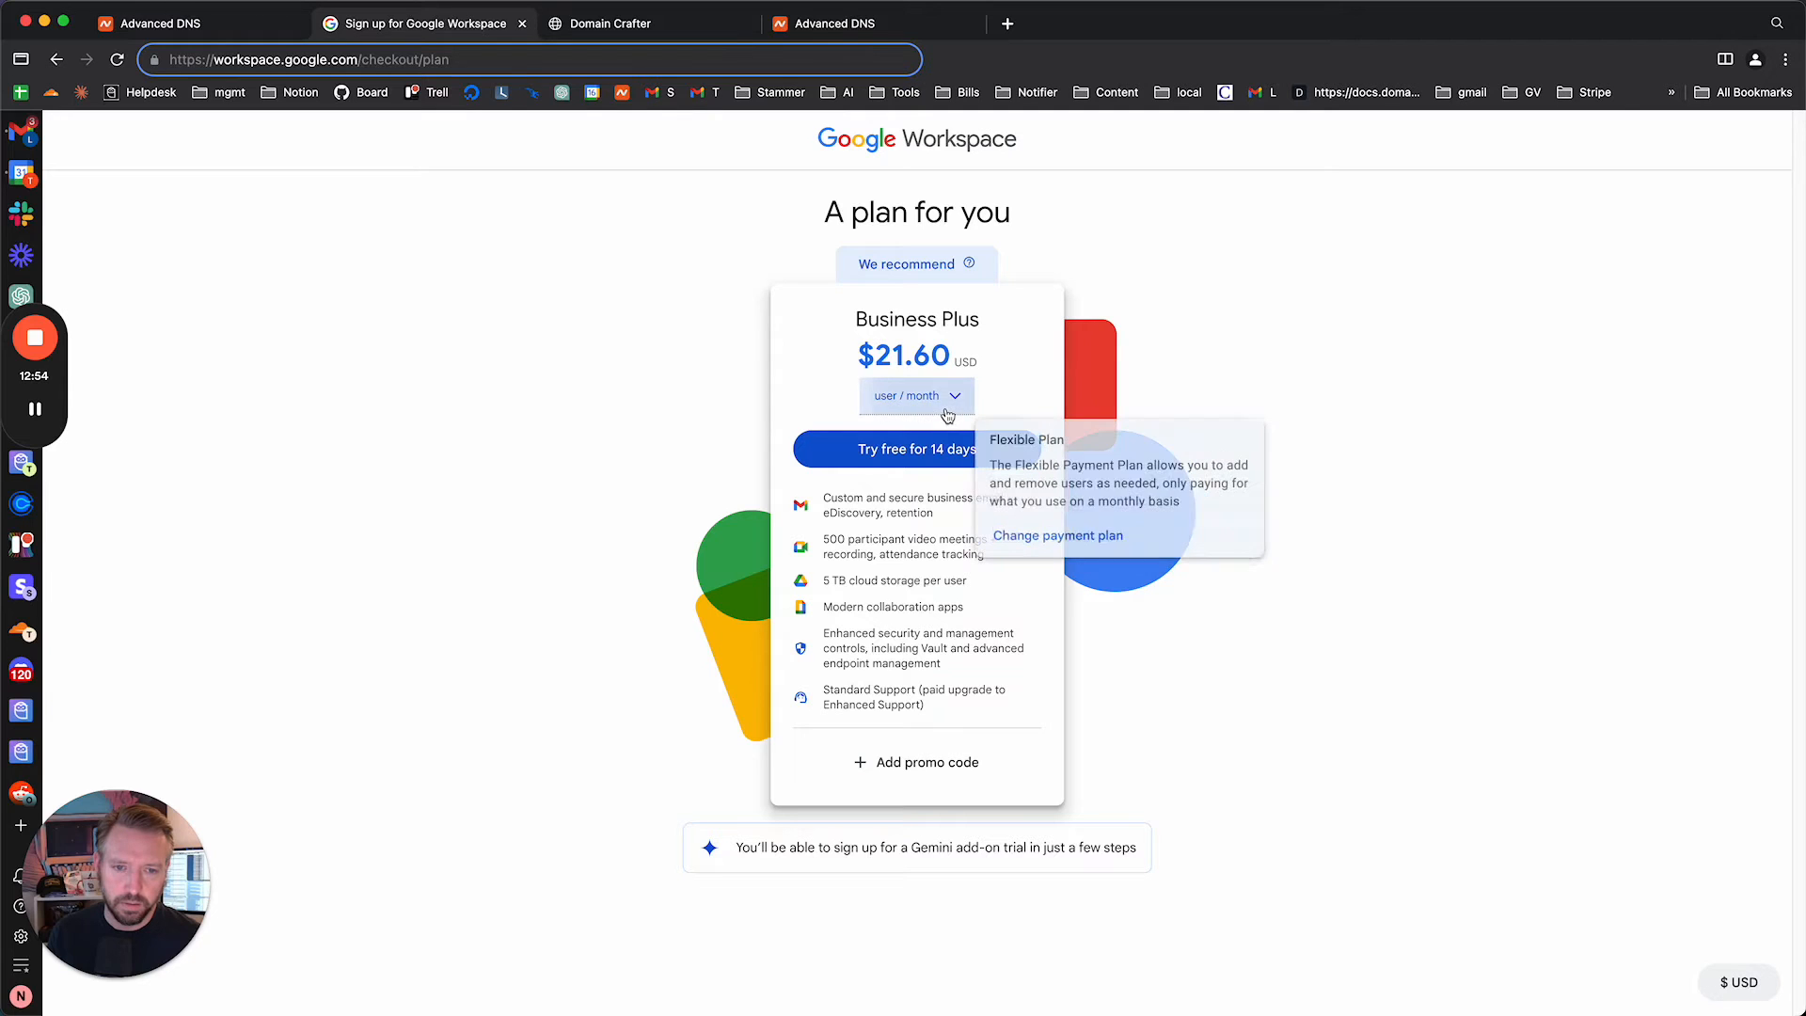
pyautogui.click(1062, 541)
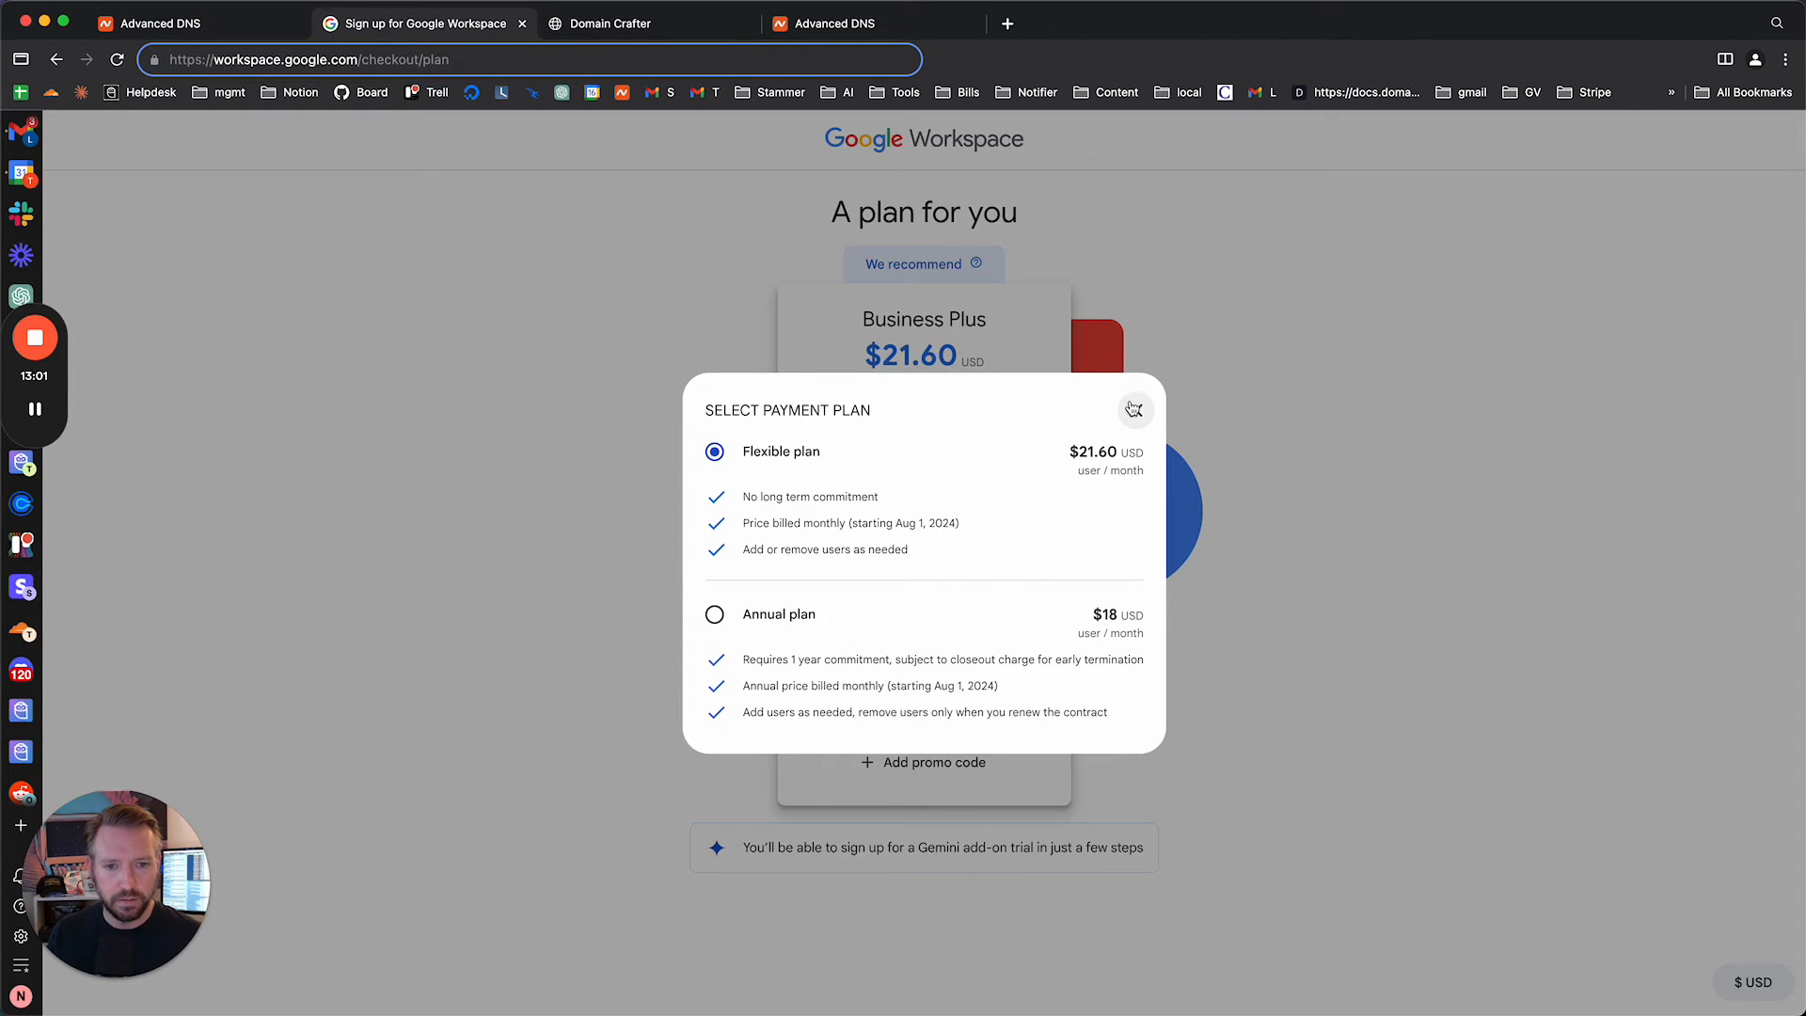
pyautogui.click(1135, 410)
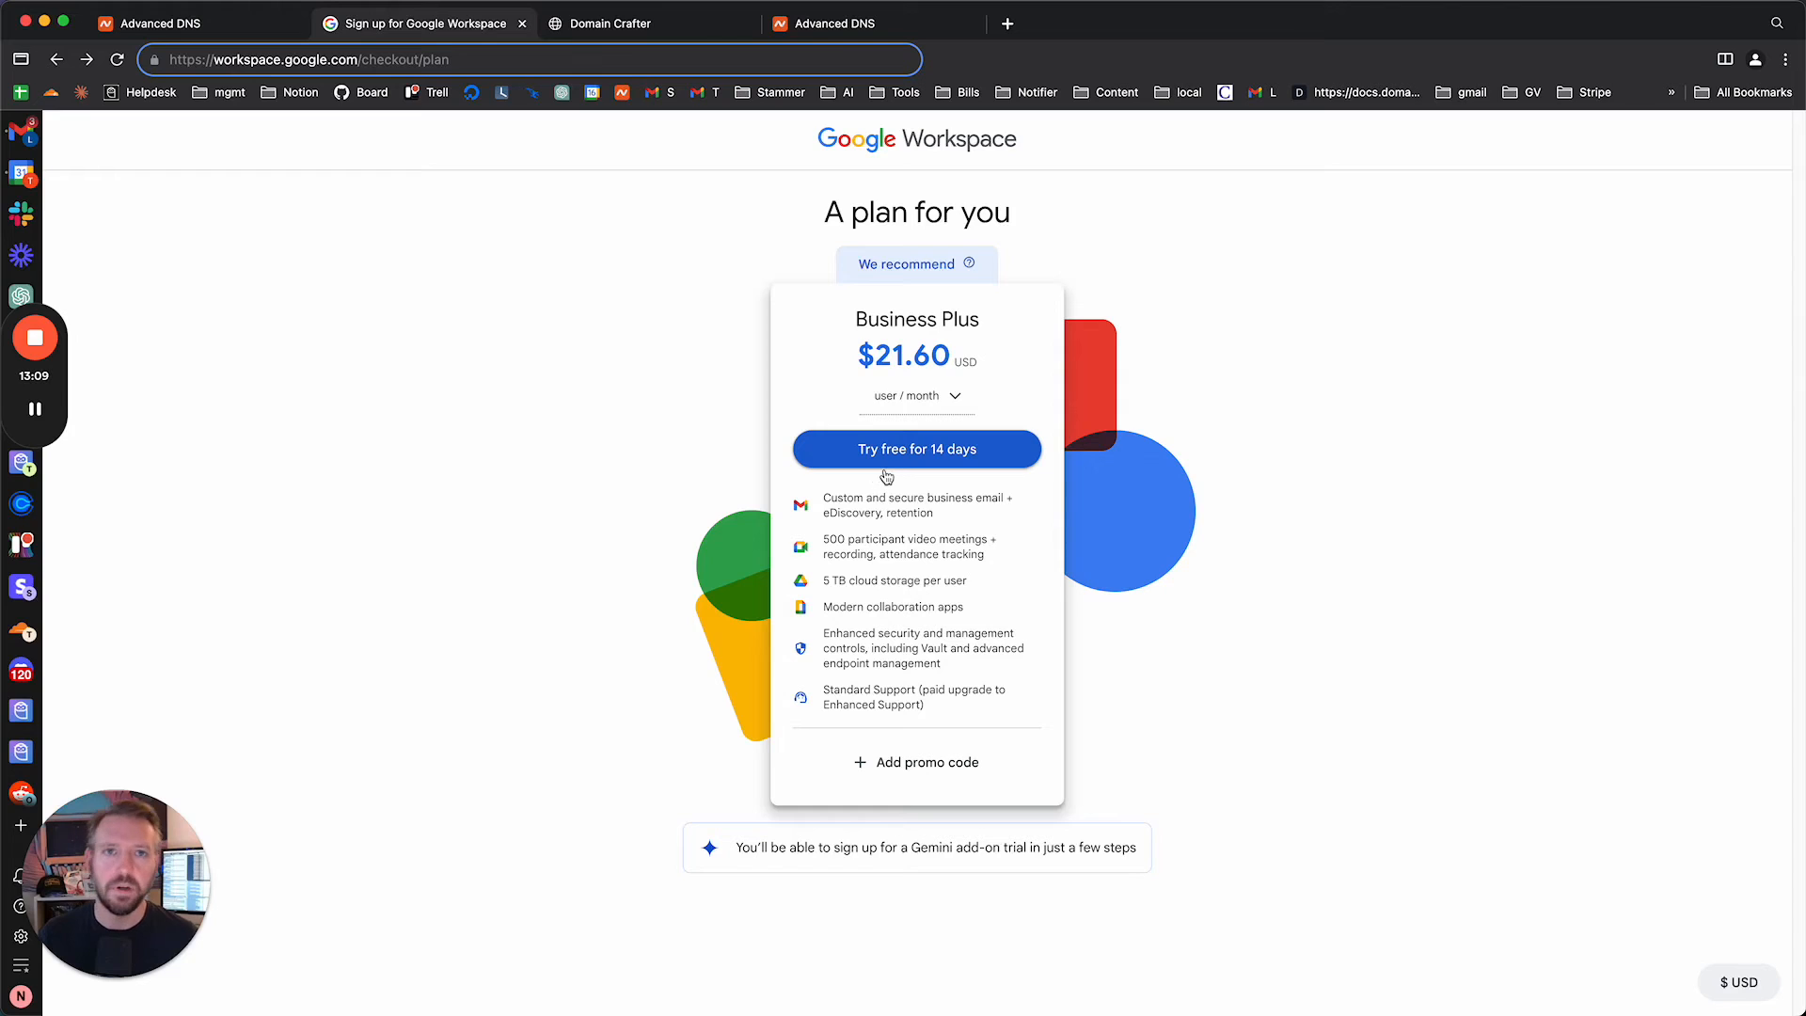
# Open the Google Workspace pricing page in a new tab.
pyautogui.click(40, 408)
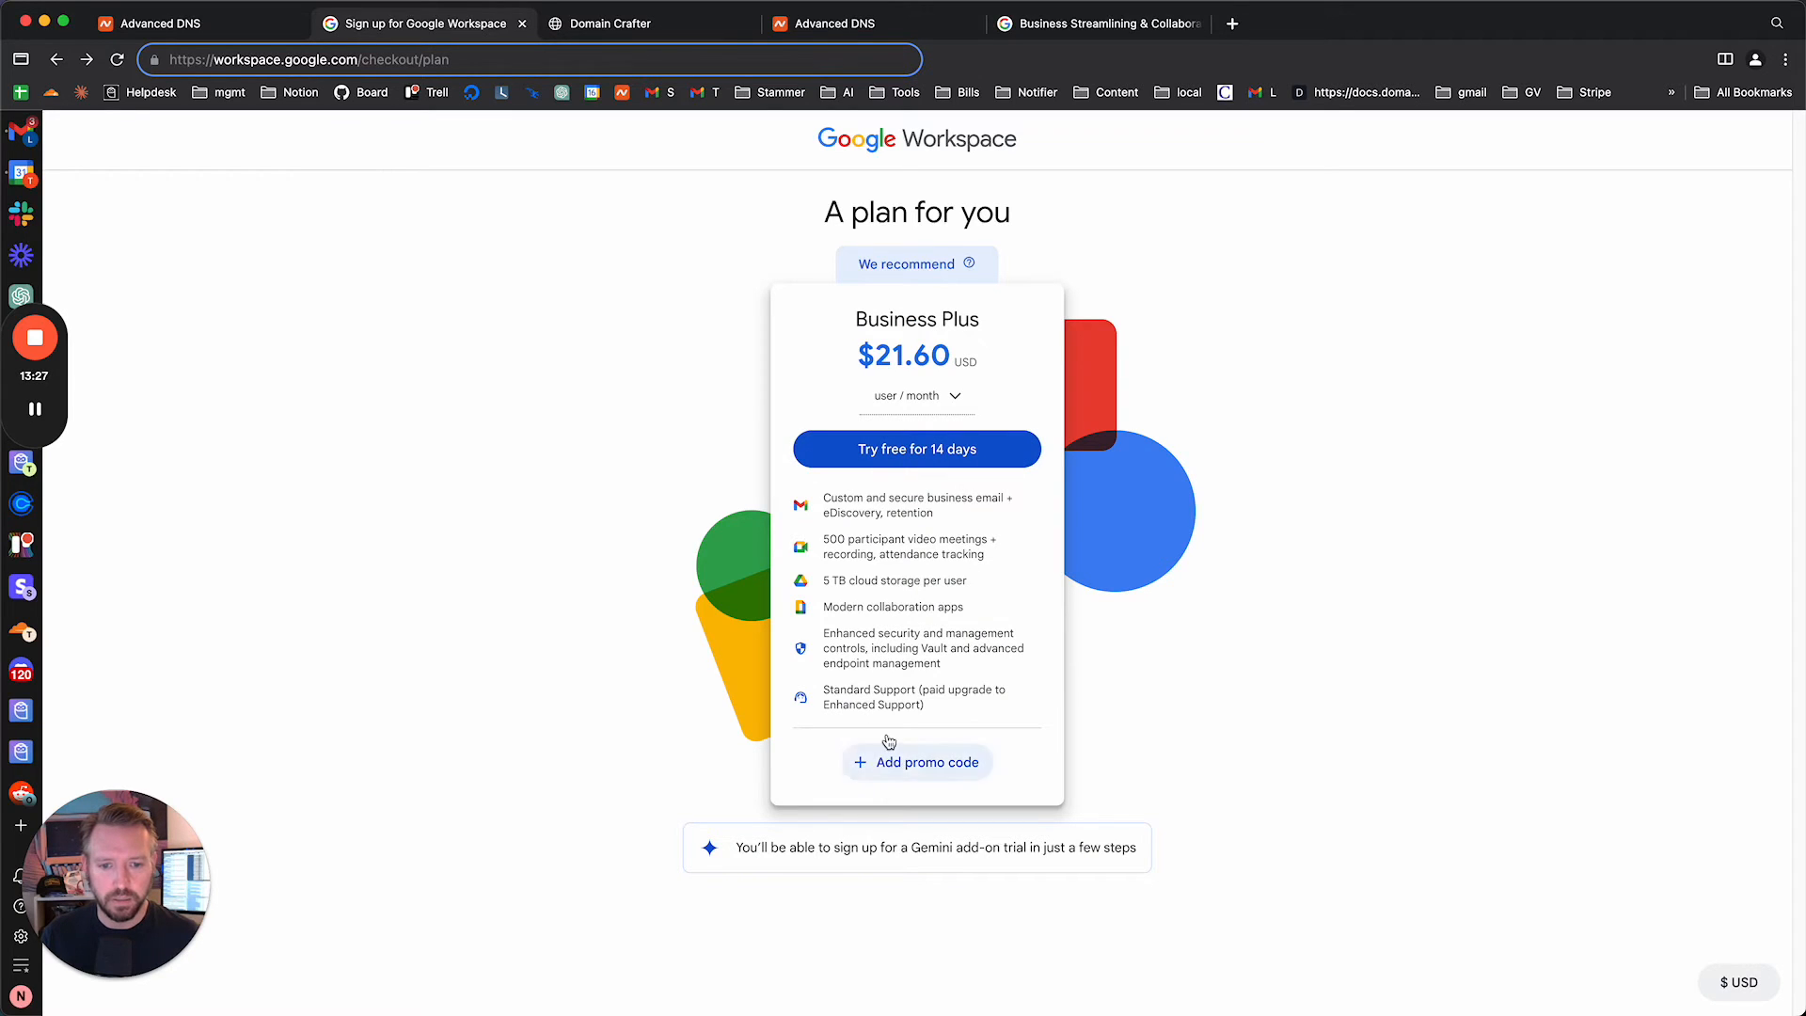
pyautogui.moveTo(943, 269)
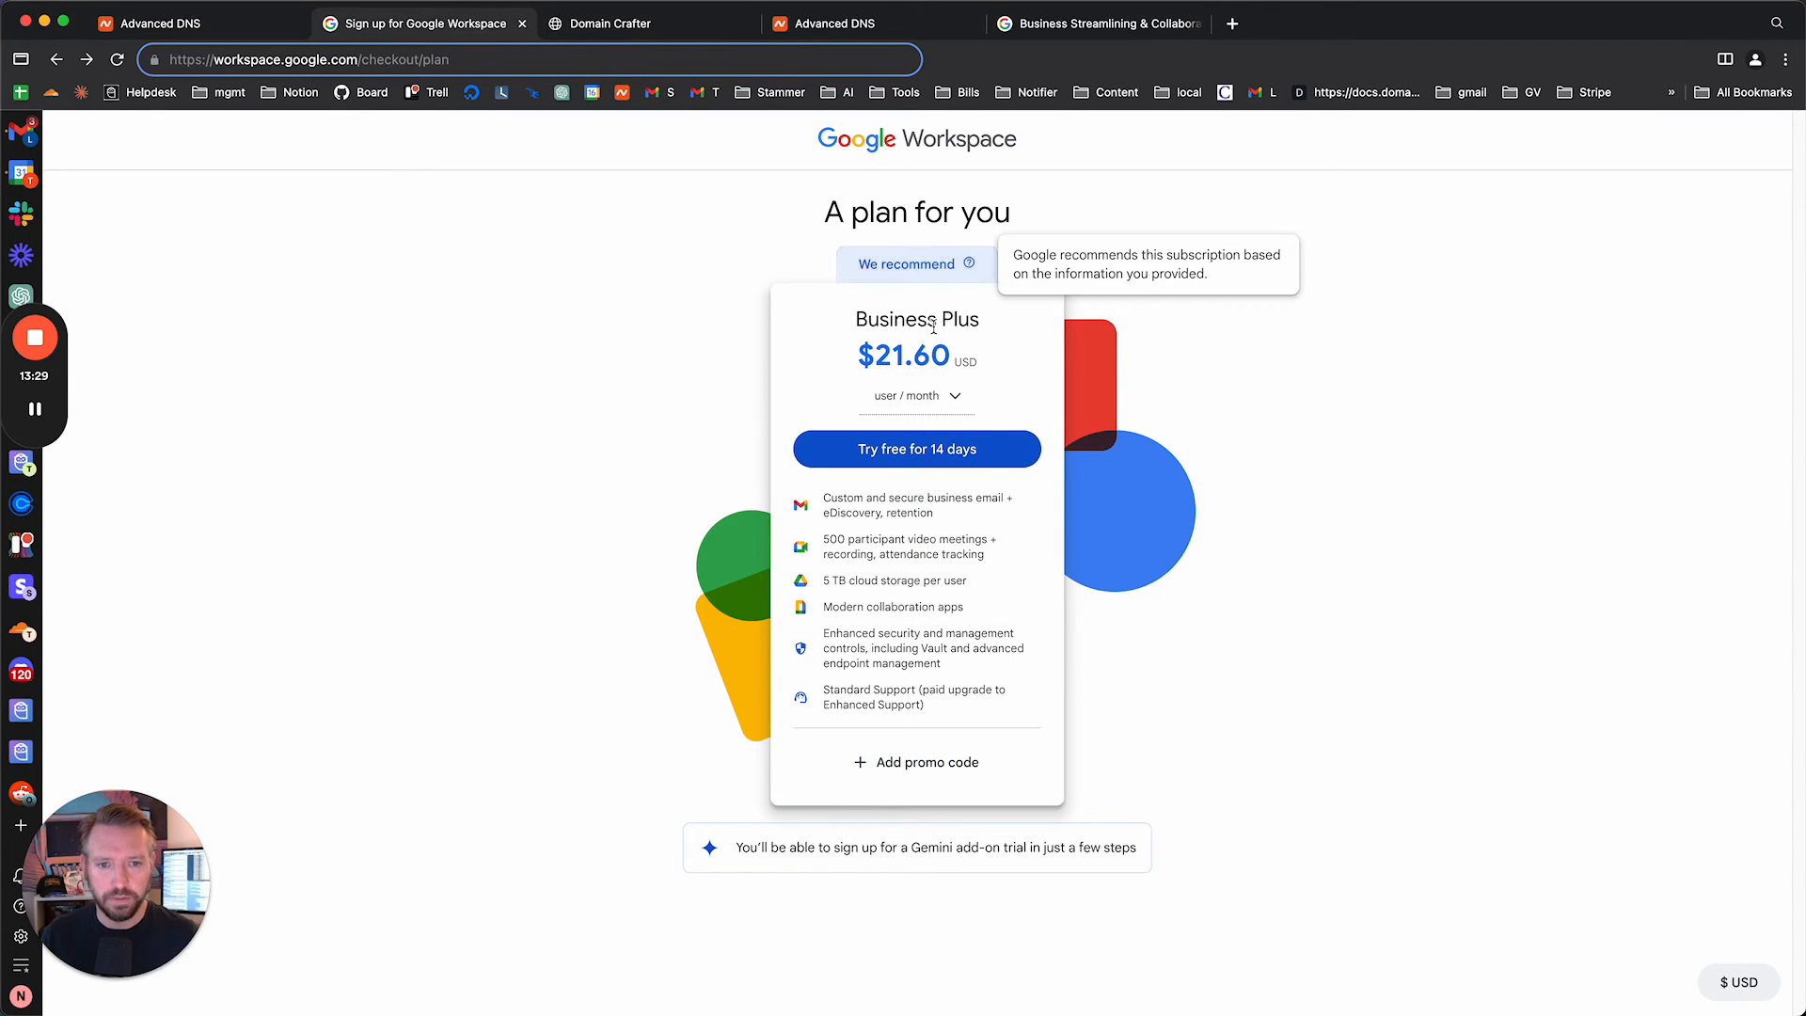
pyautogui.moveTo(903, 403)
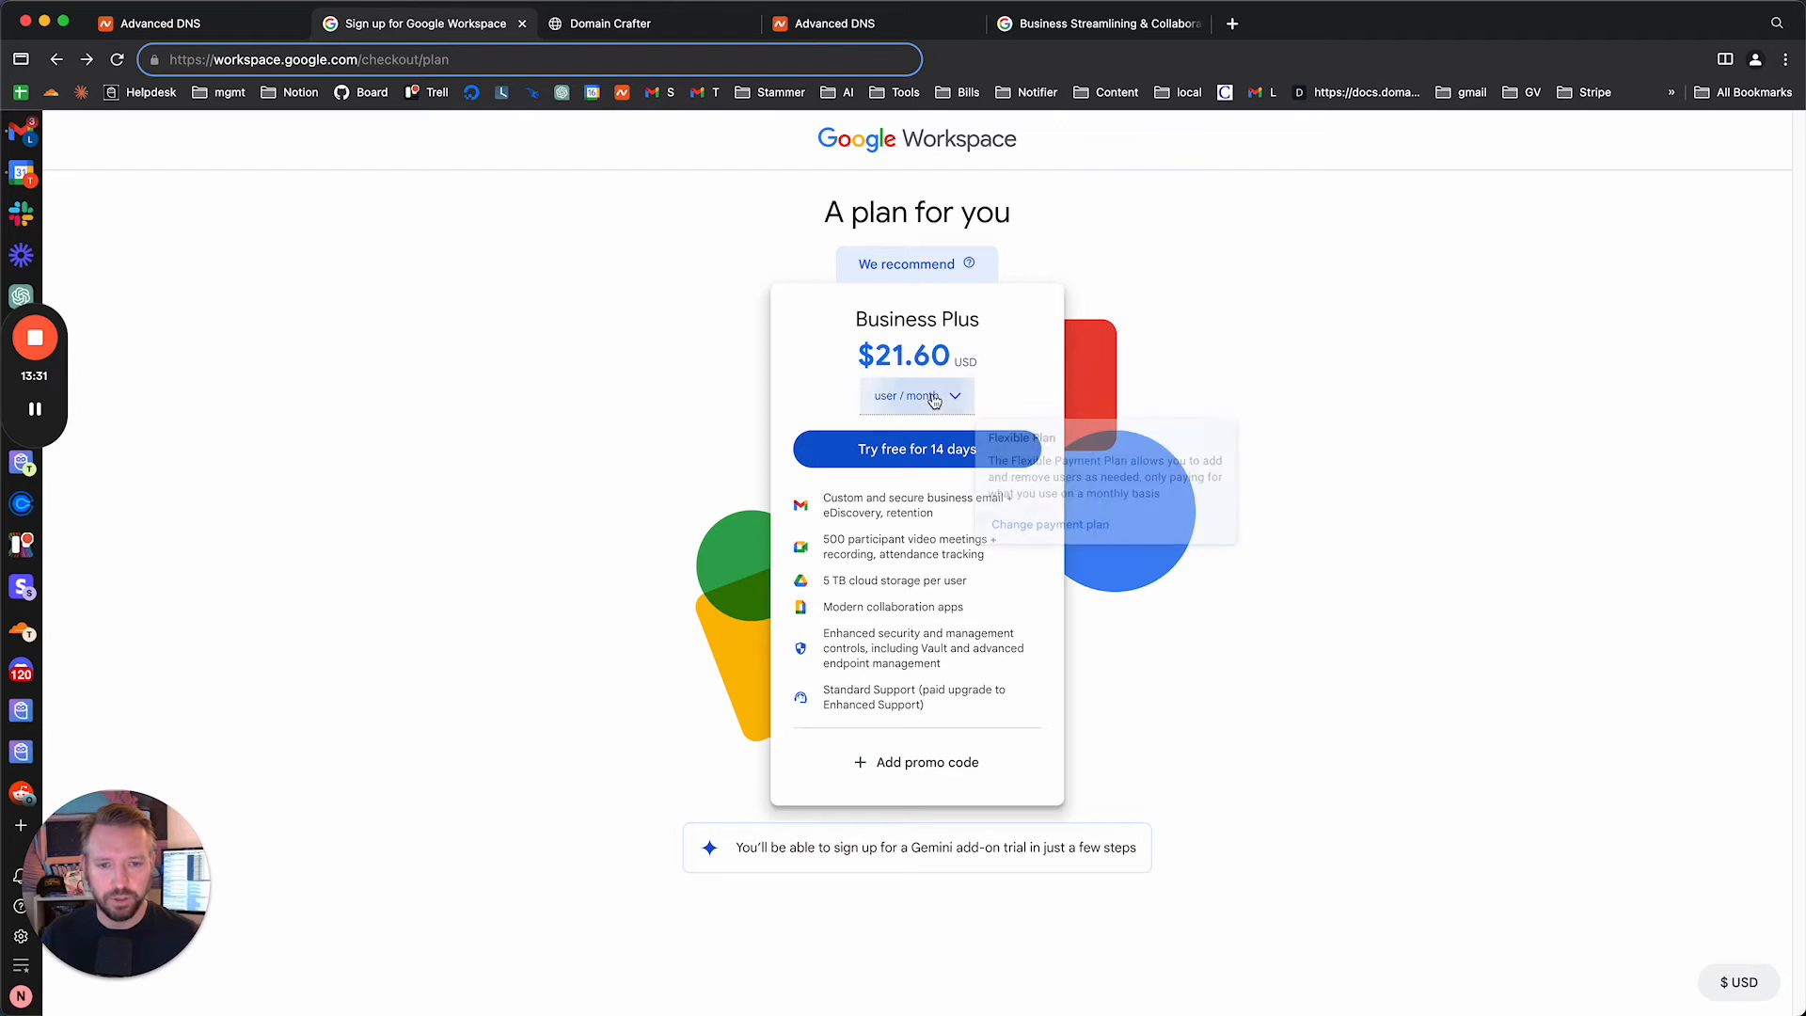
# Start the Business Plus 14-day free trial and skip the Gemini Business add-on.
pyautogui.click(917, 461)
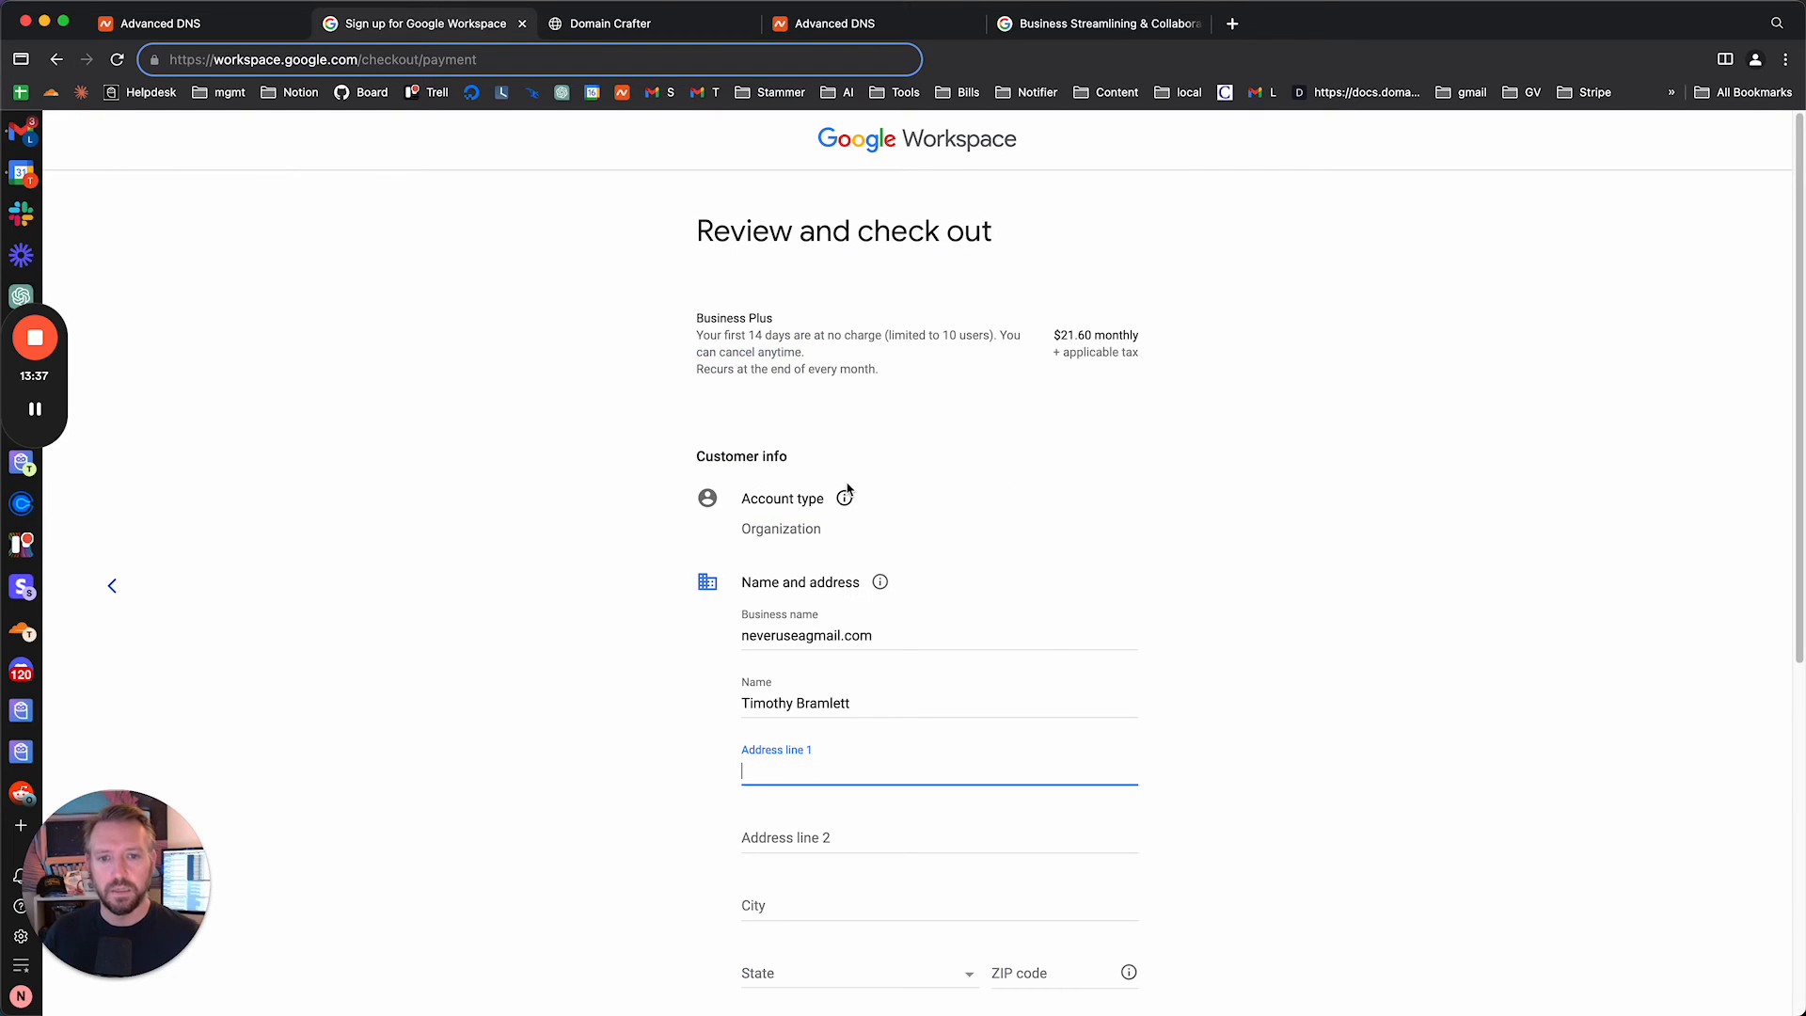
pyautogui.moveTo(845, 495)
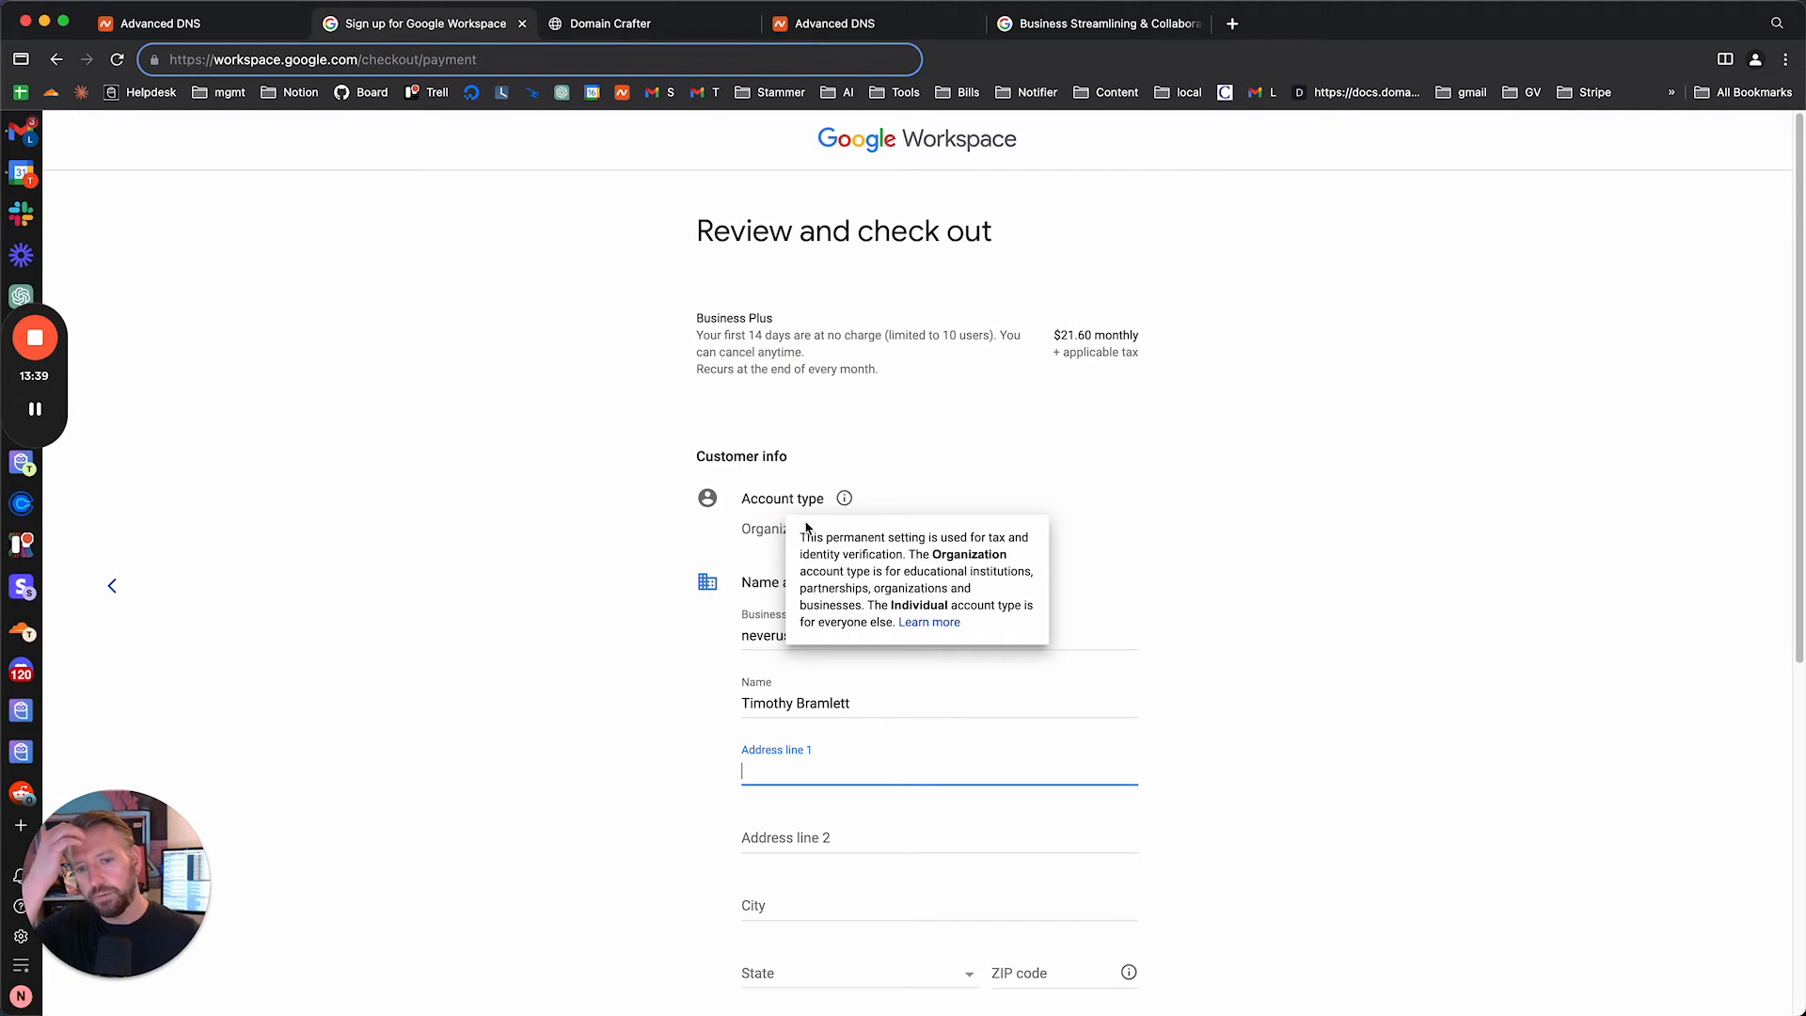
pyautogui.scroll(-3, 809, 527)
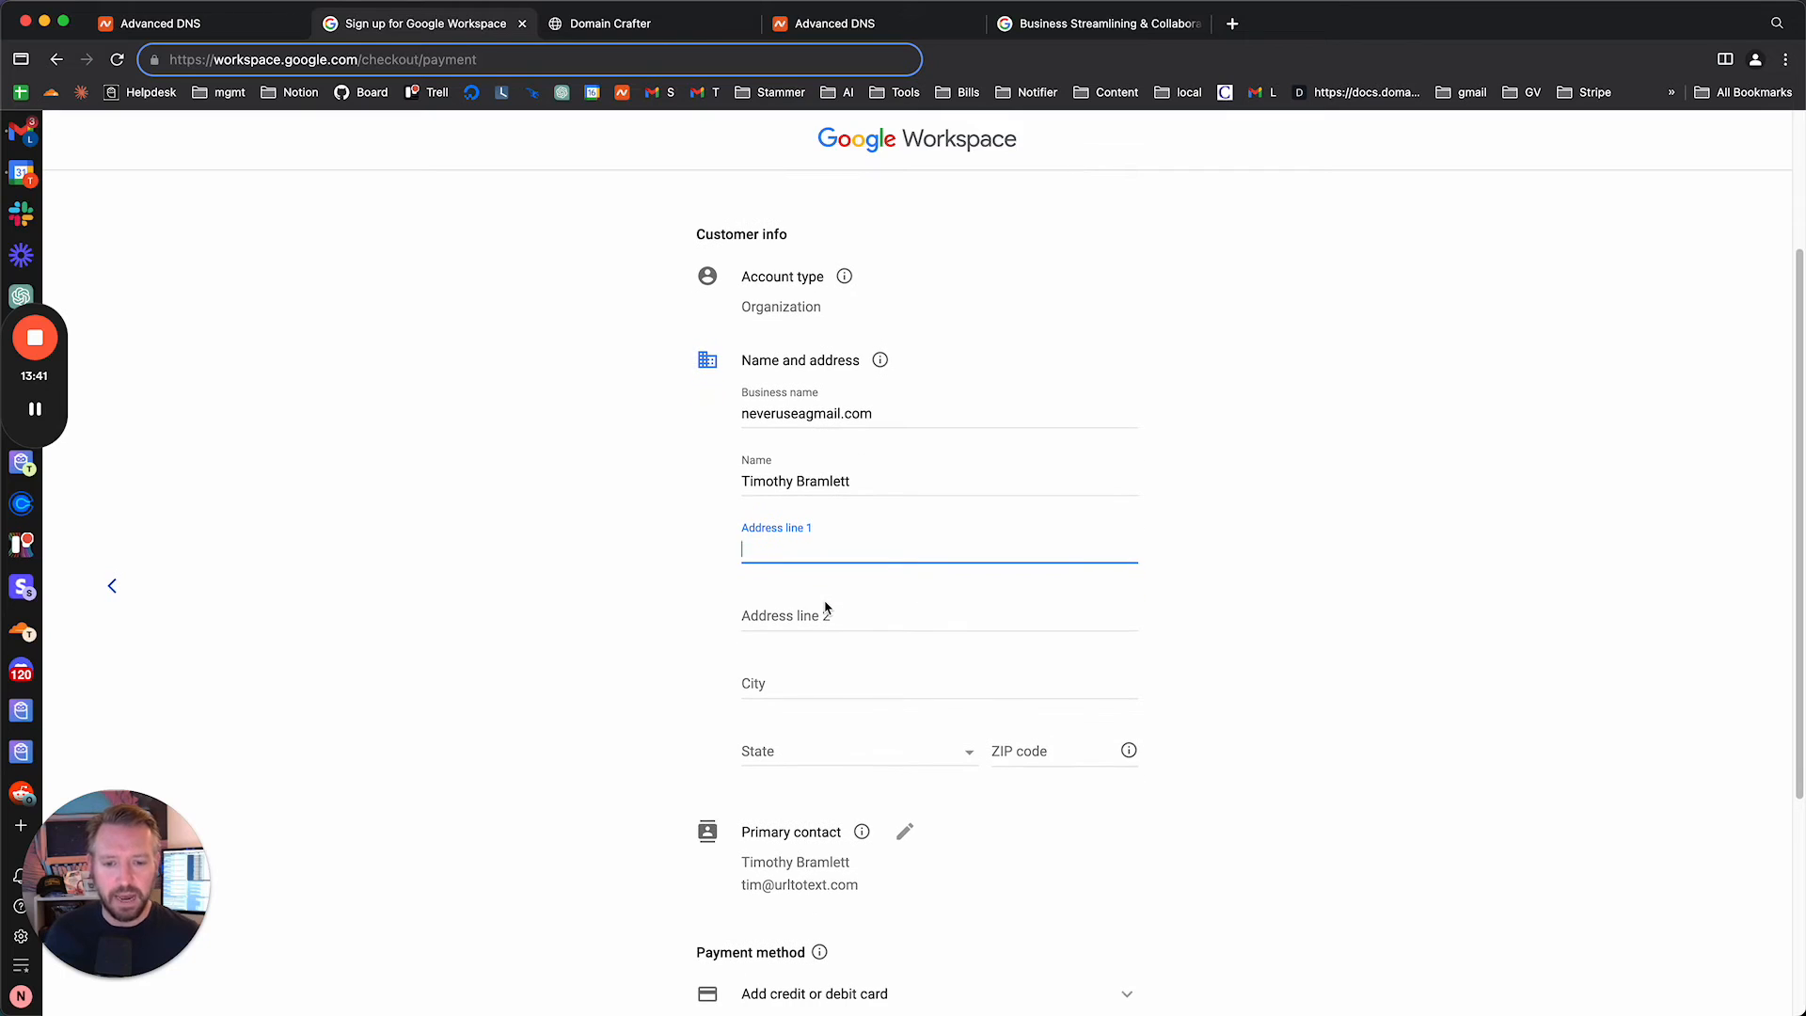
pyautogui.scroll(-5, 843, 645)
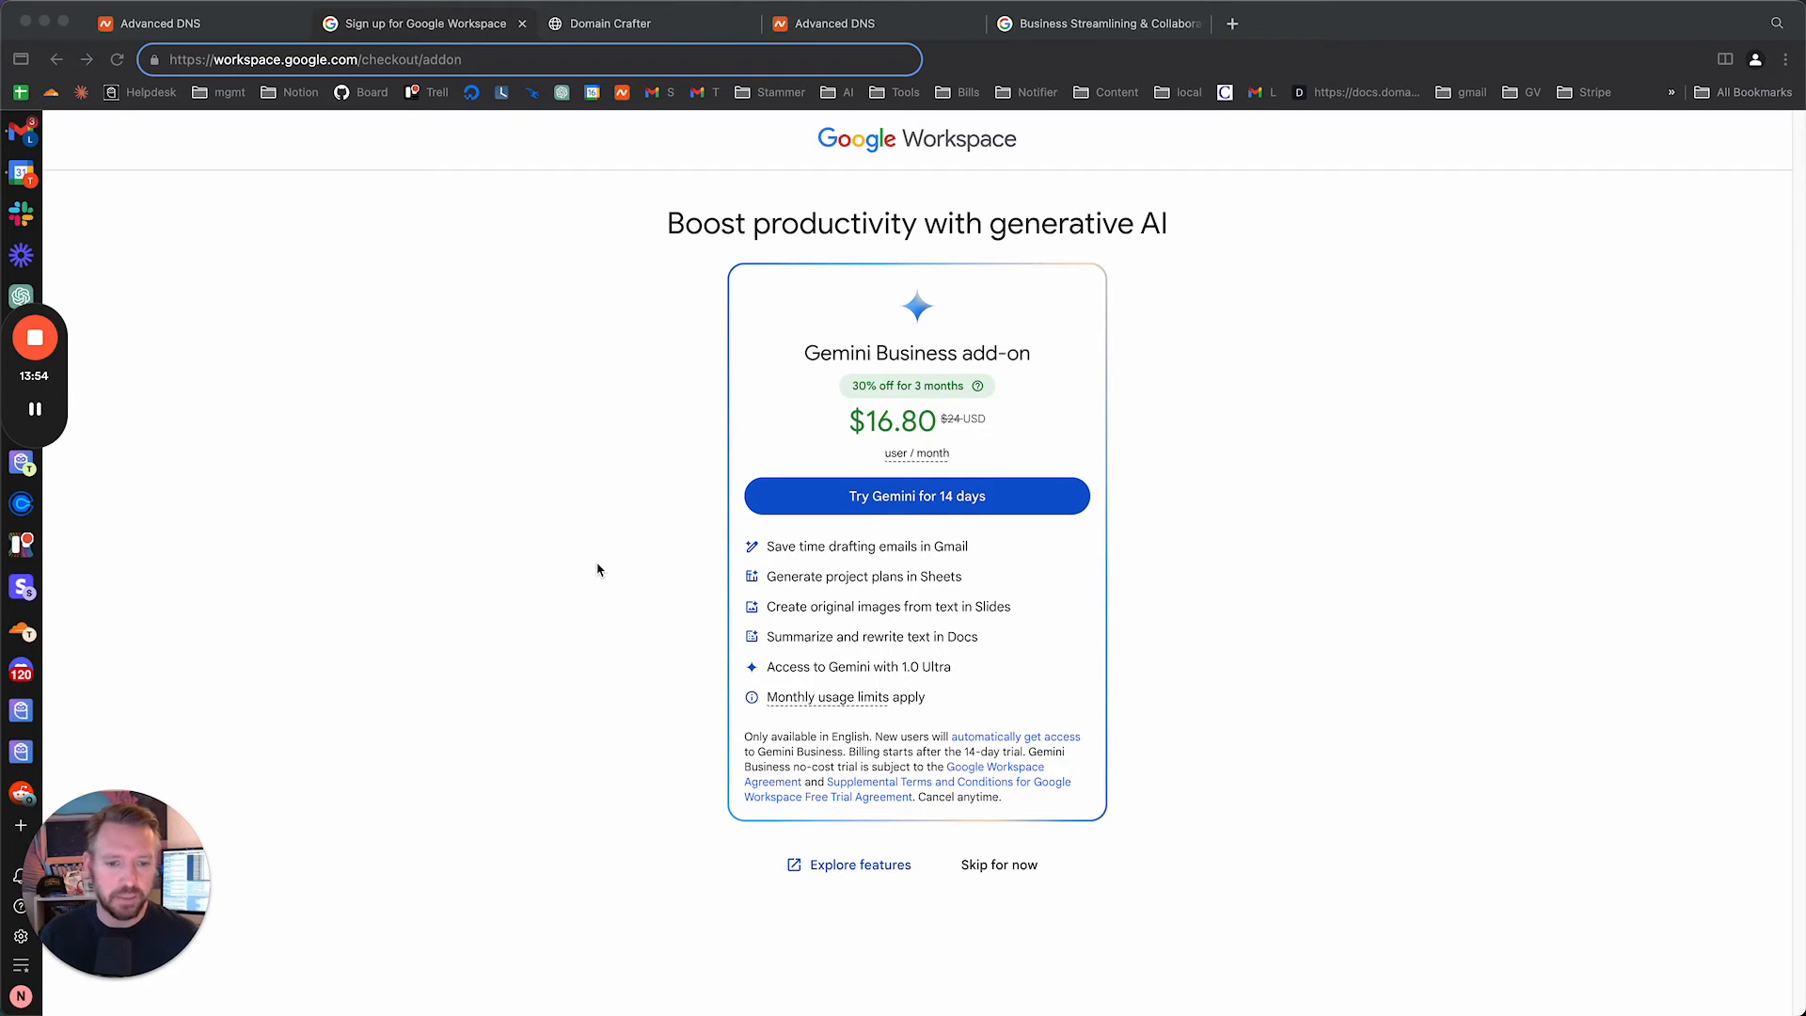
pyautogui.click(981, 867)
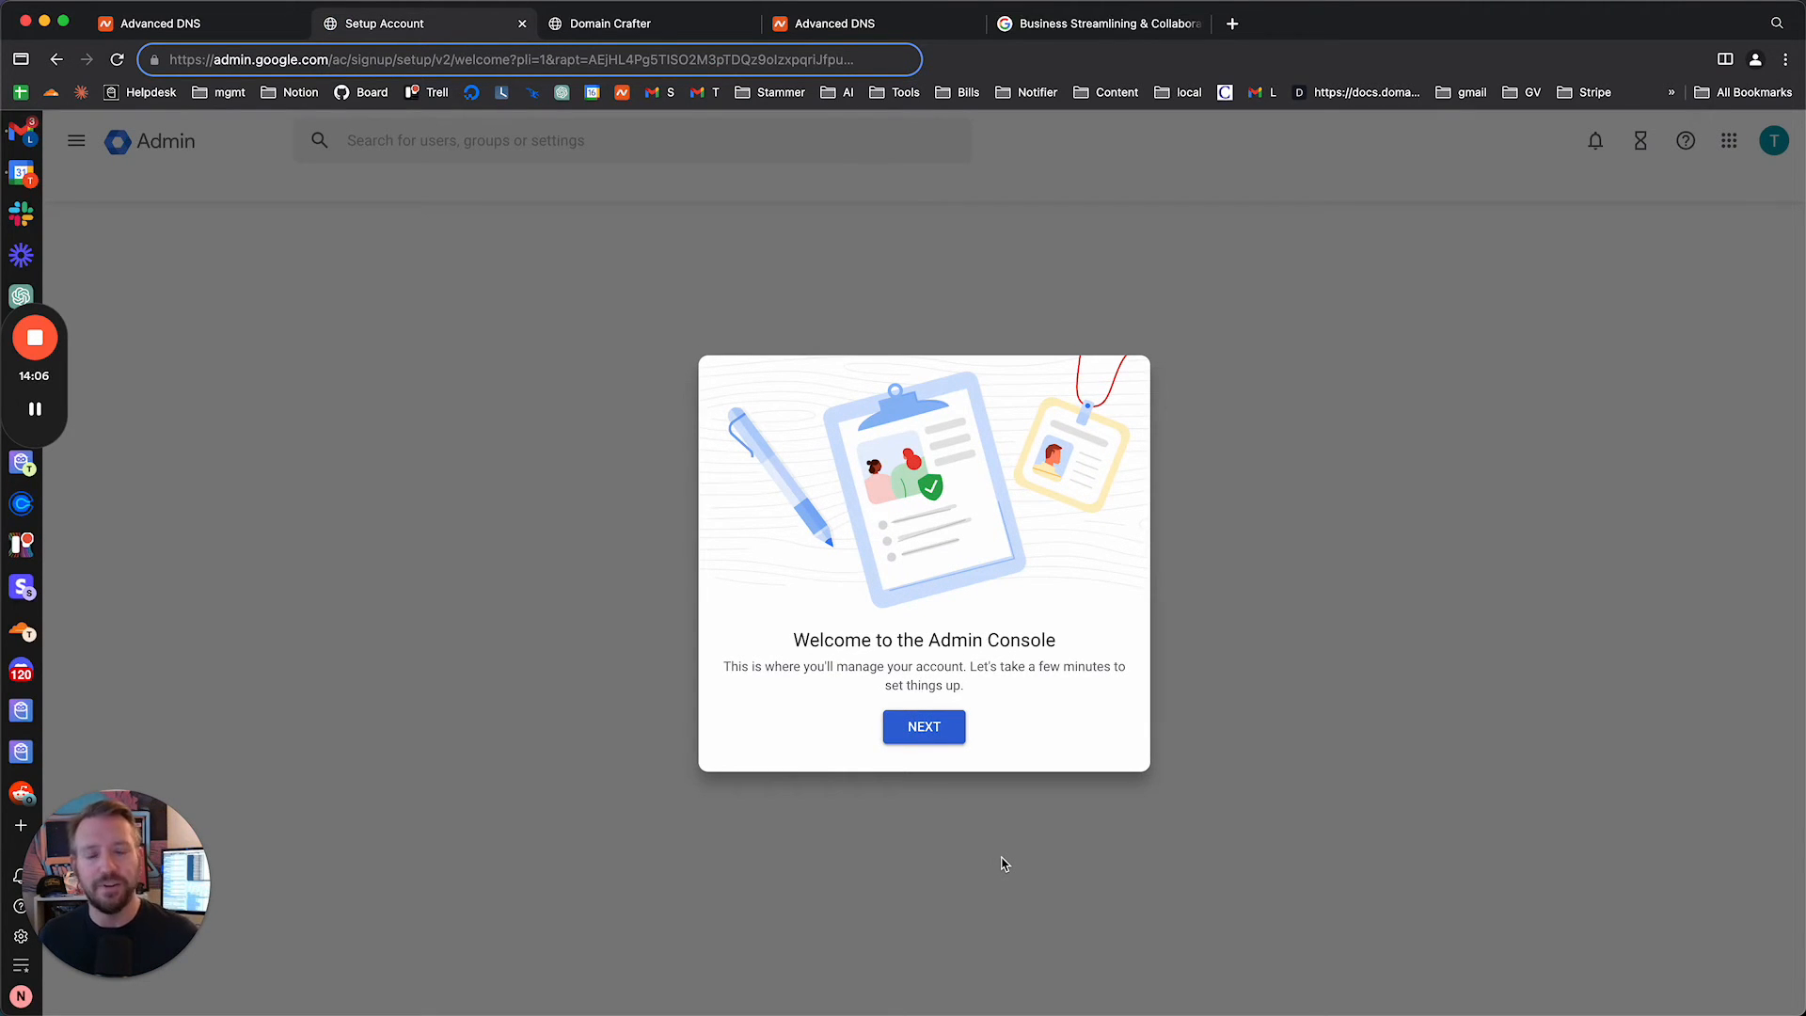
# Go through the Admin Console welcome and 4-card tour, then choose PROTECT for urltotext.com.
pyautogui.click(934, 732)
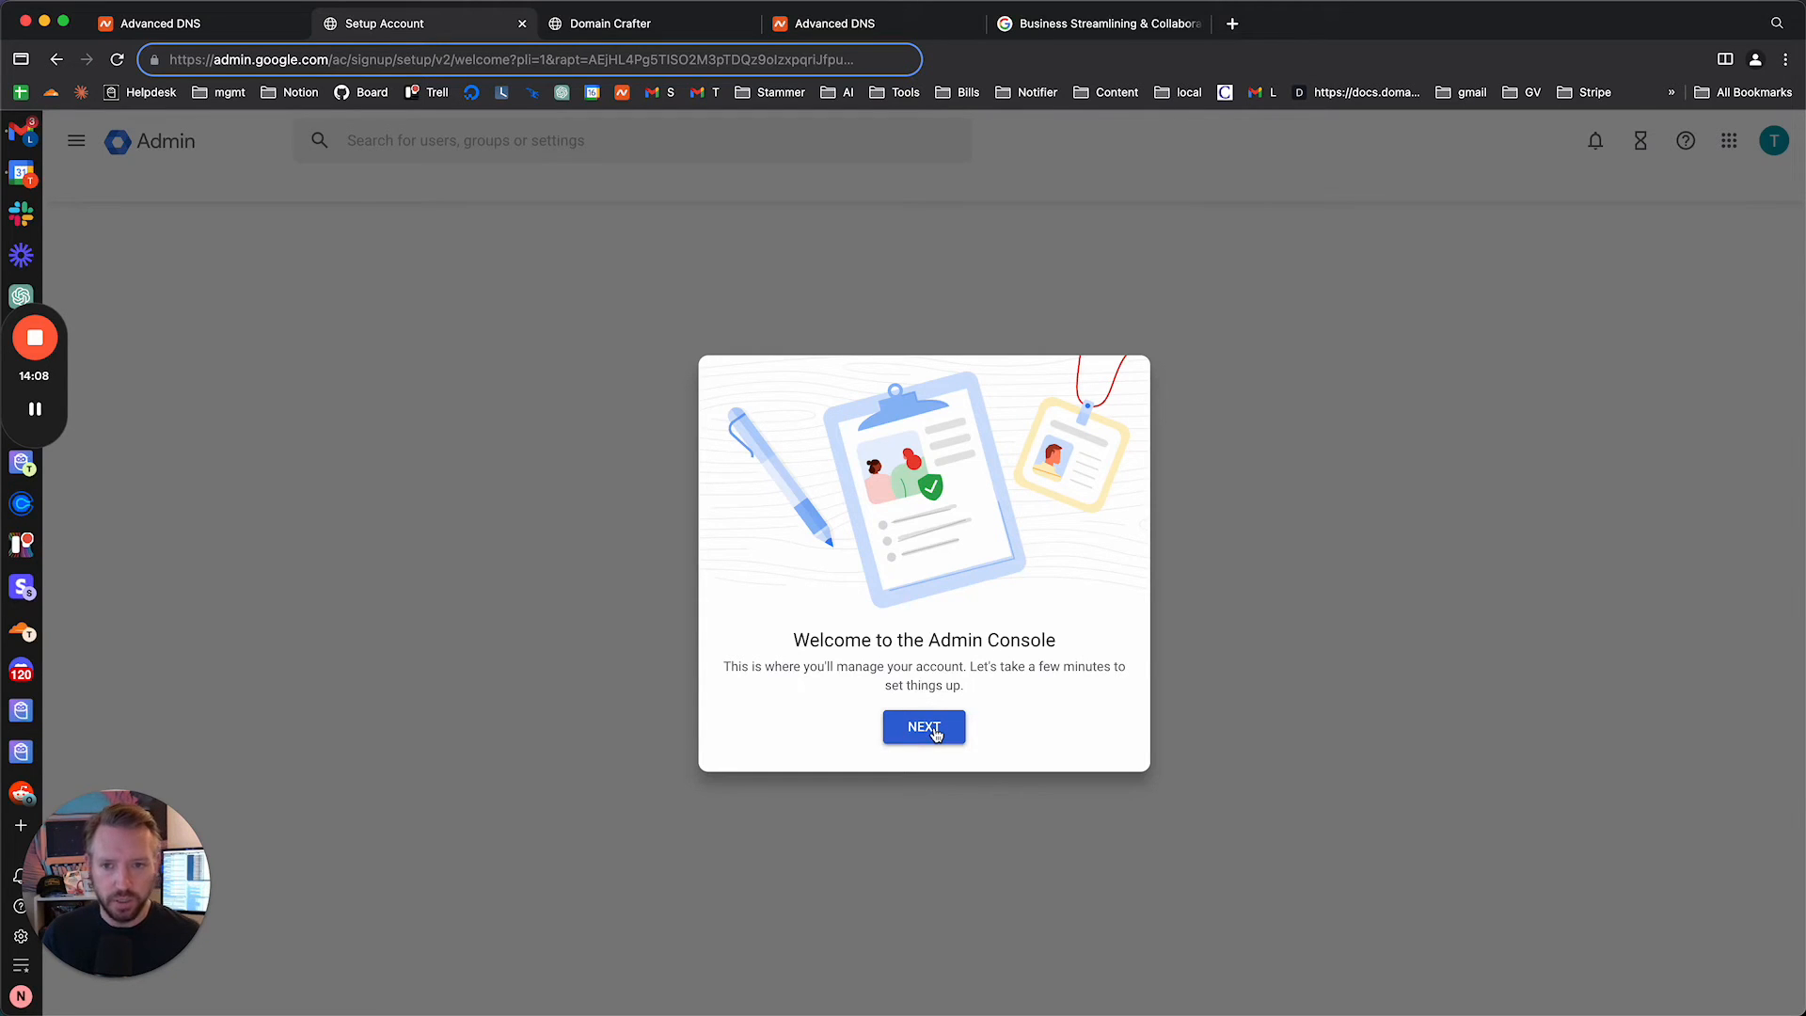
pyautogui.click(935, 734)
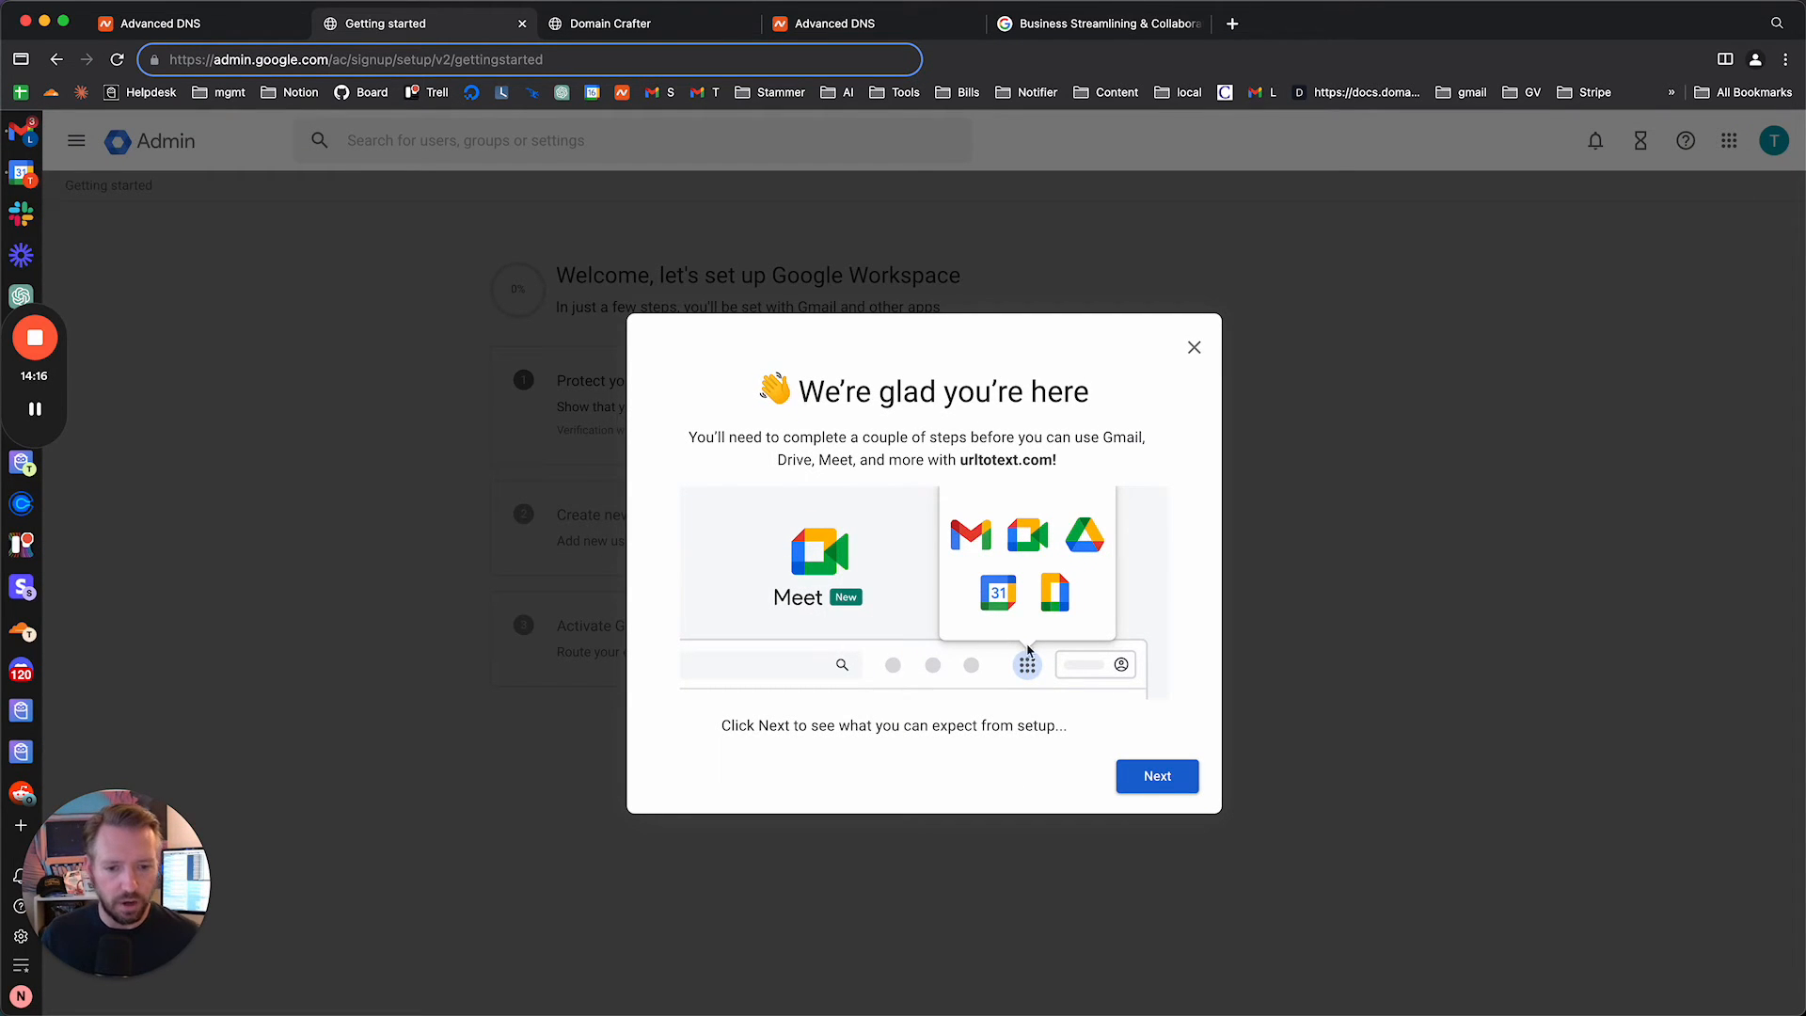
pyautogui.click(1180, 786)
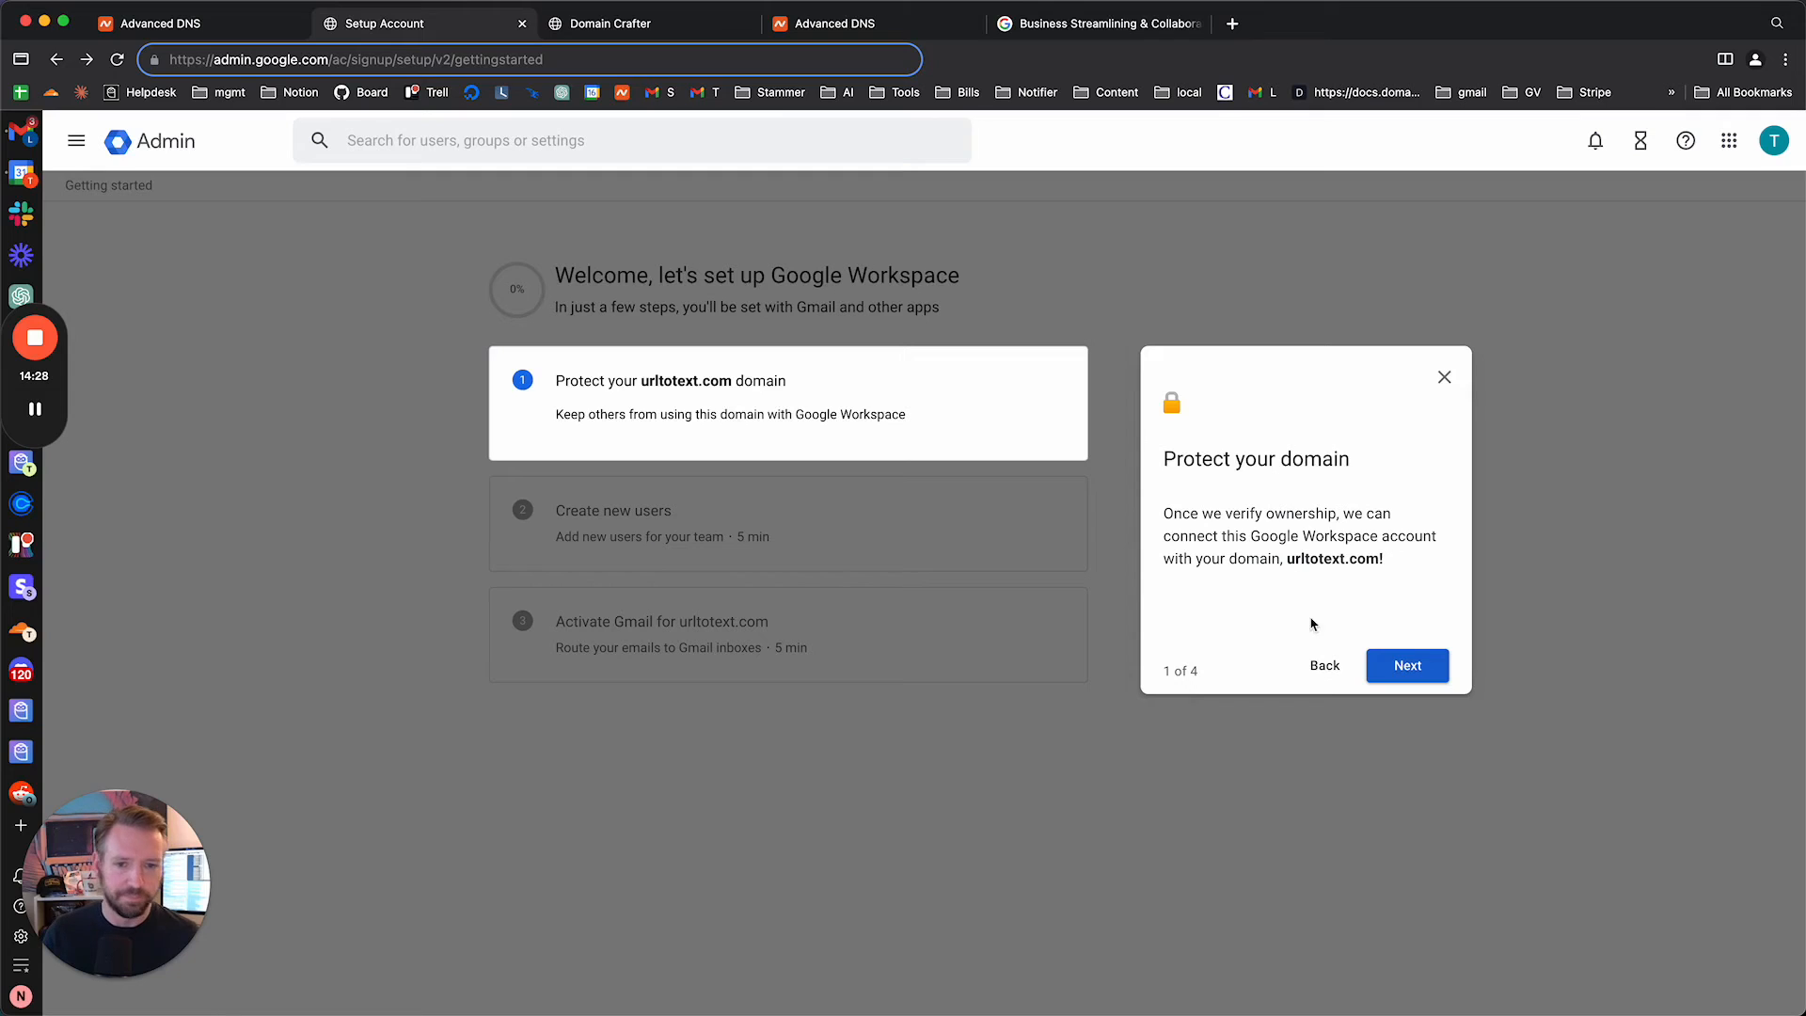
pyautogui.click(1432, 674)
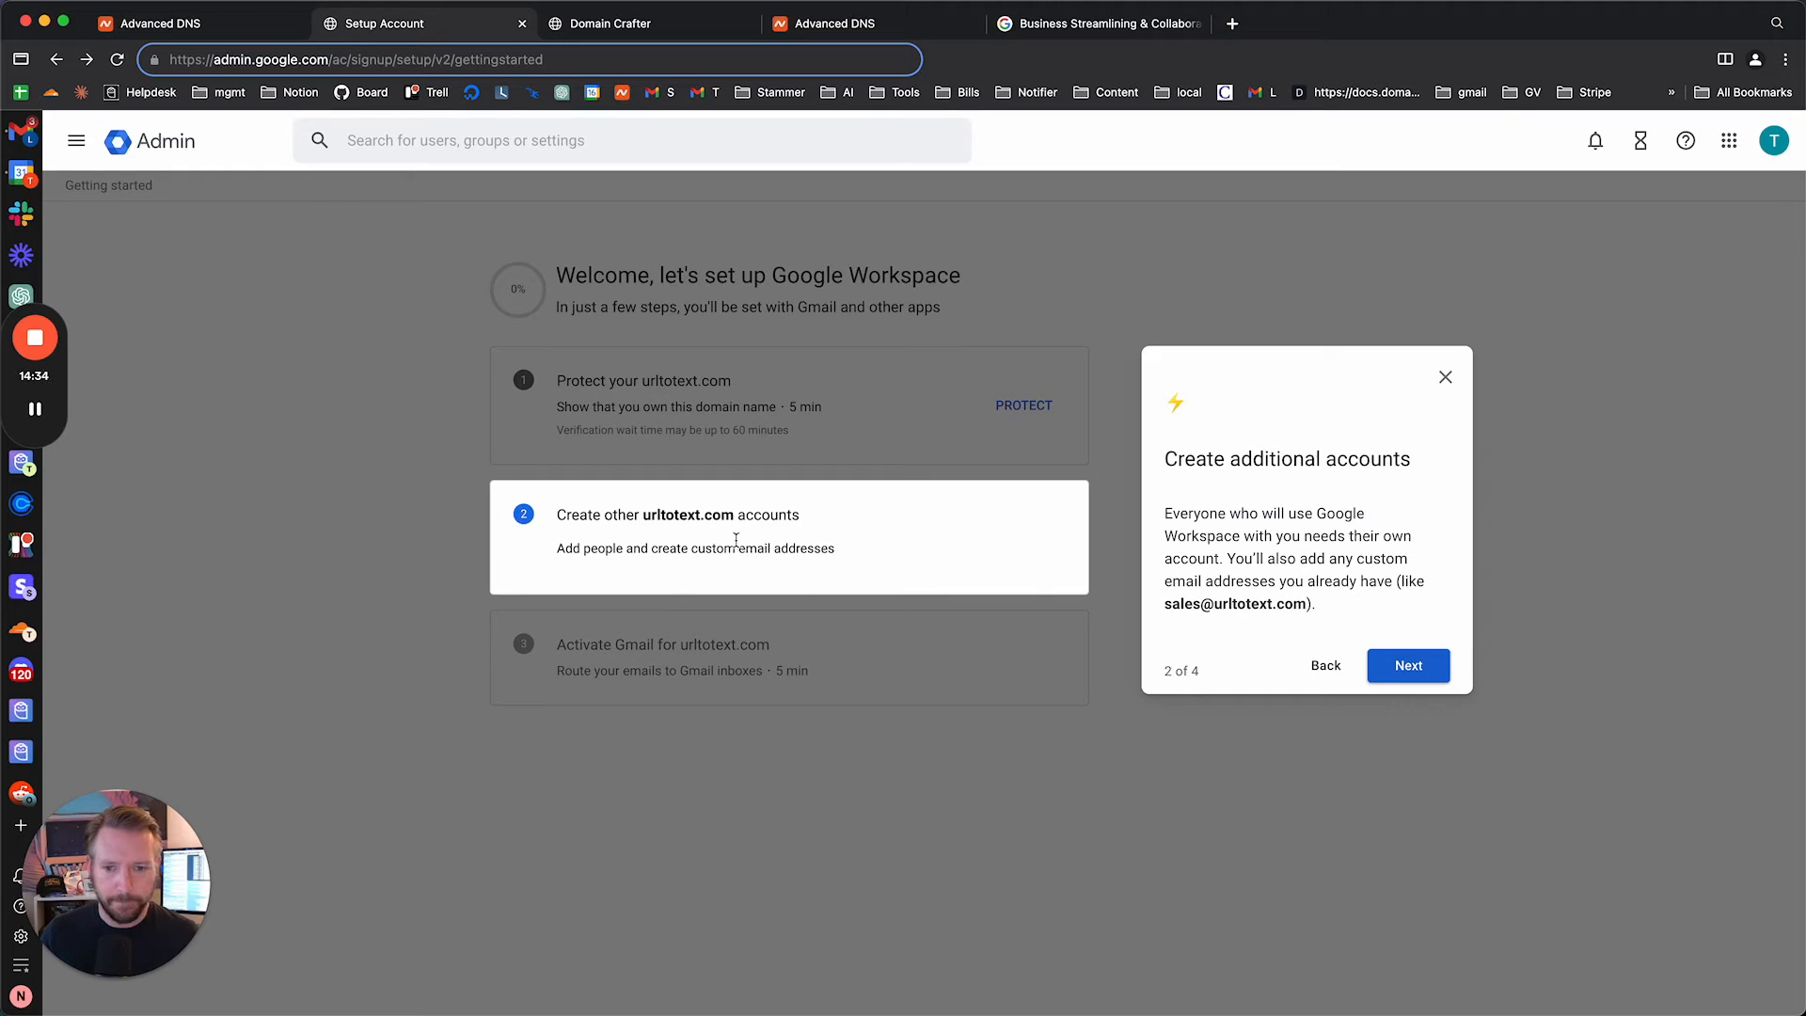
pyautogui.click(1402, 673)
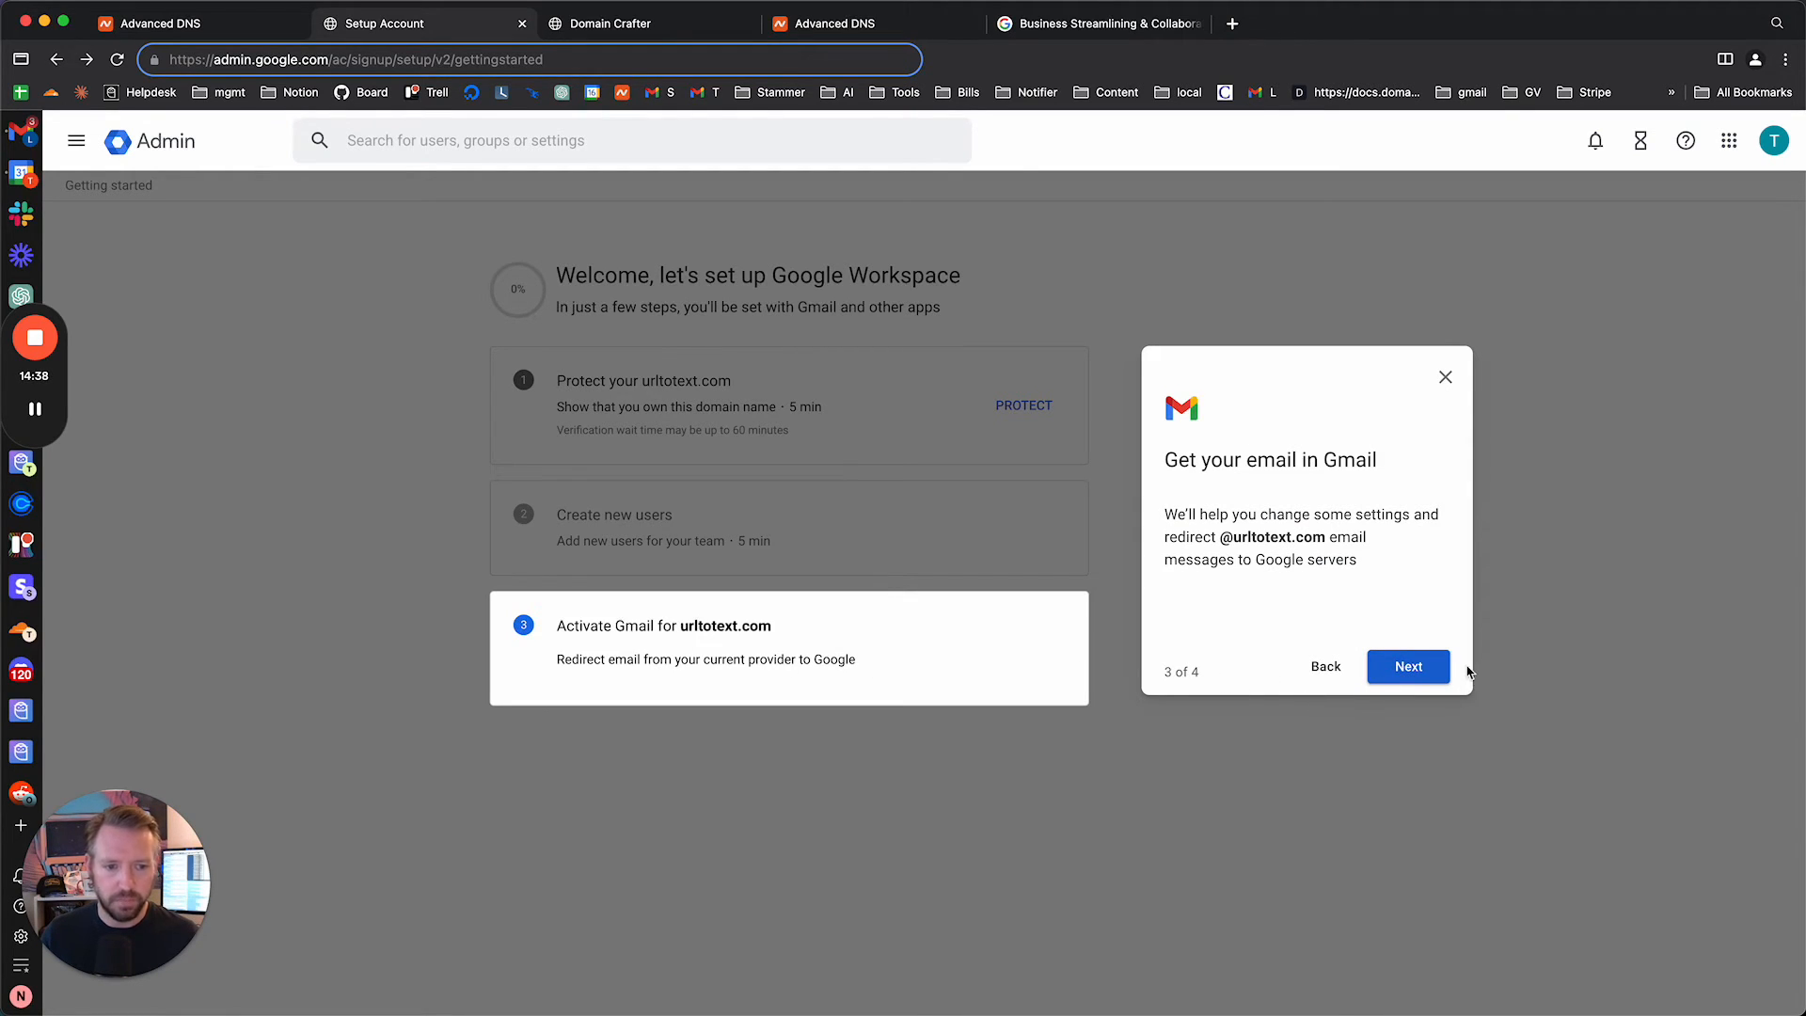
pyautogui.click(1431, 669)
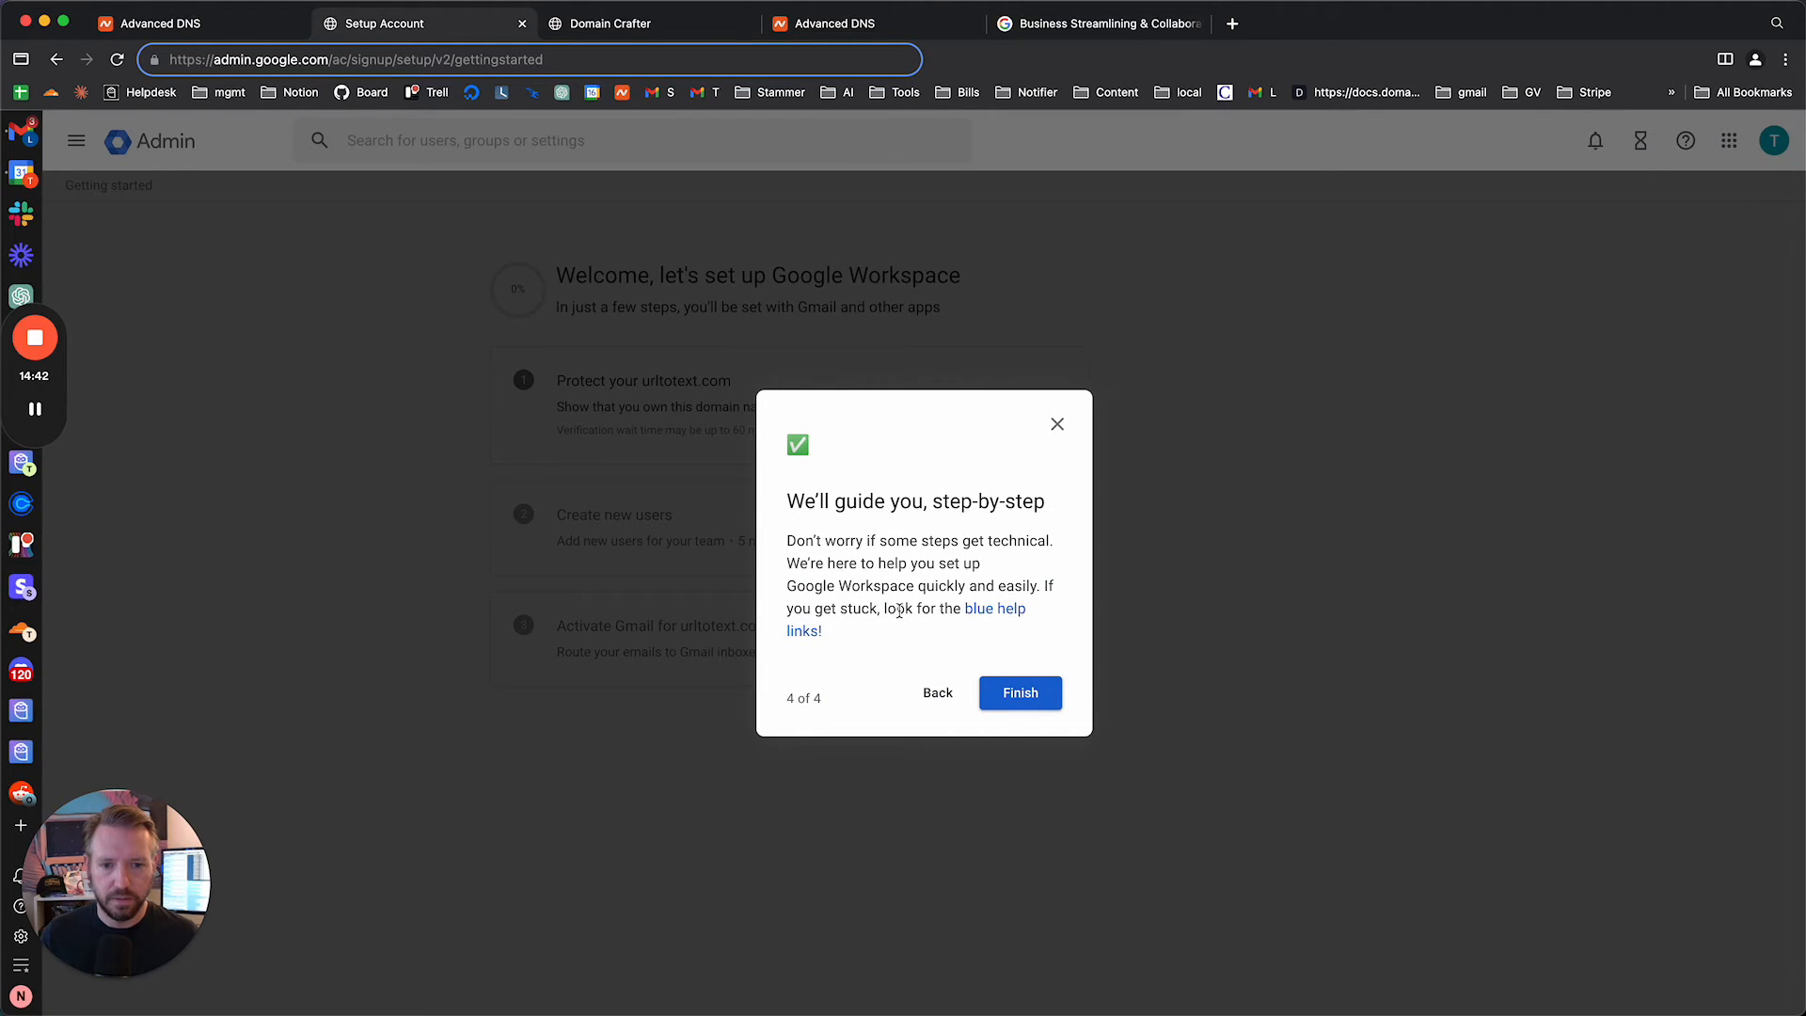
pyautogui.click(1040, 698)
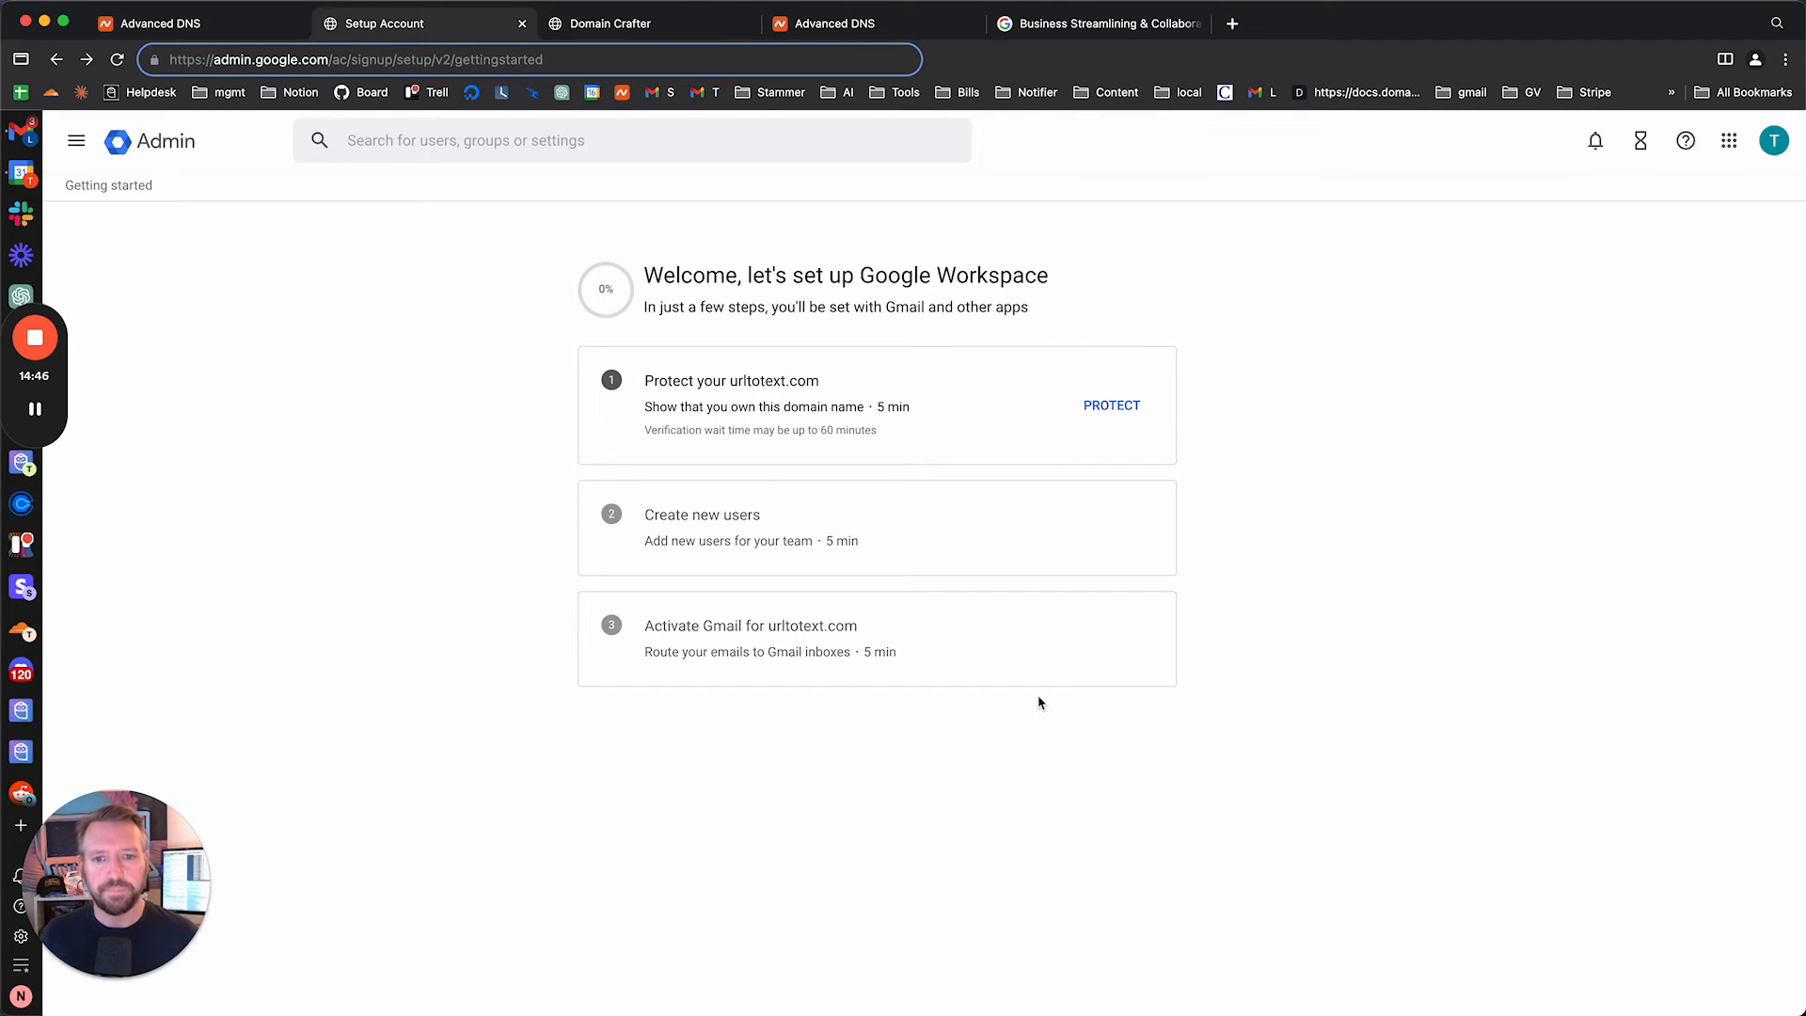
pyautogui.click(1111, 410)
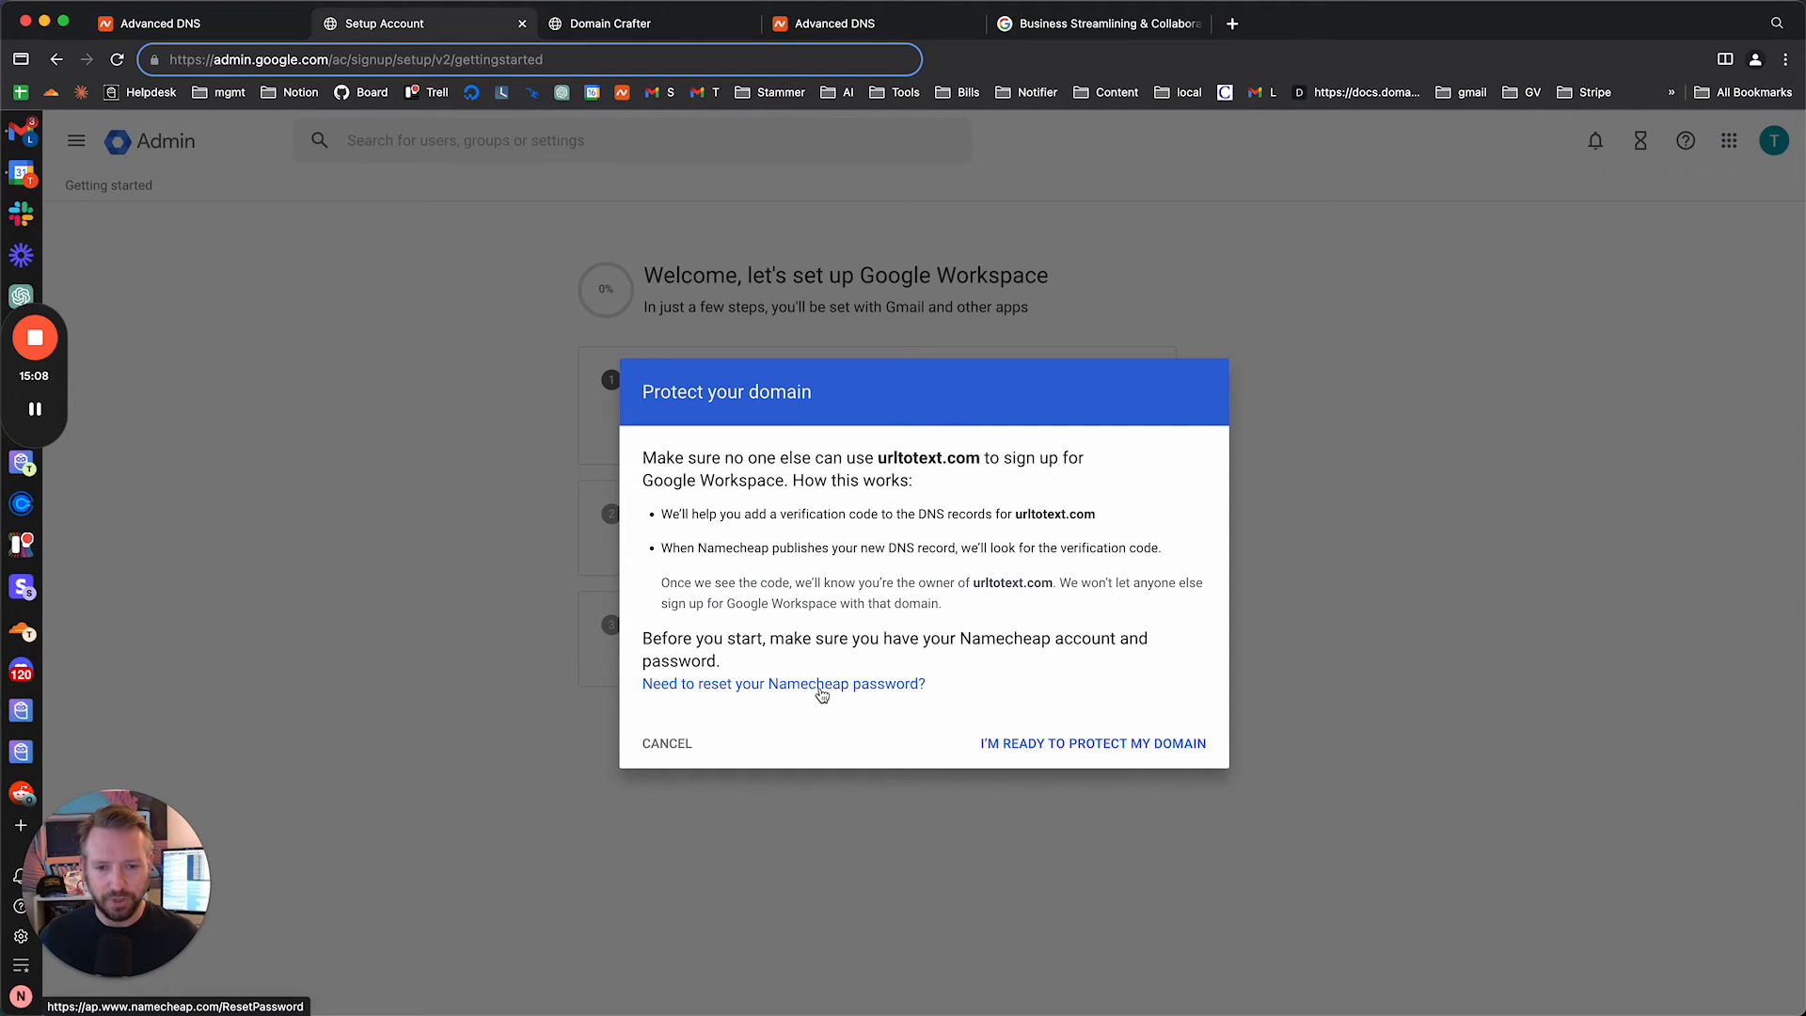
# Confirm readiness to verify urltotext.com and check the Namecheap Advanced DNS page.
pyautogui.click(1092, 743)
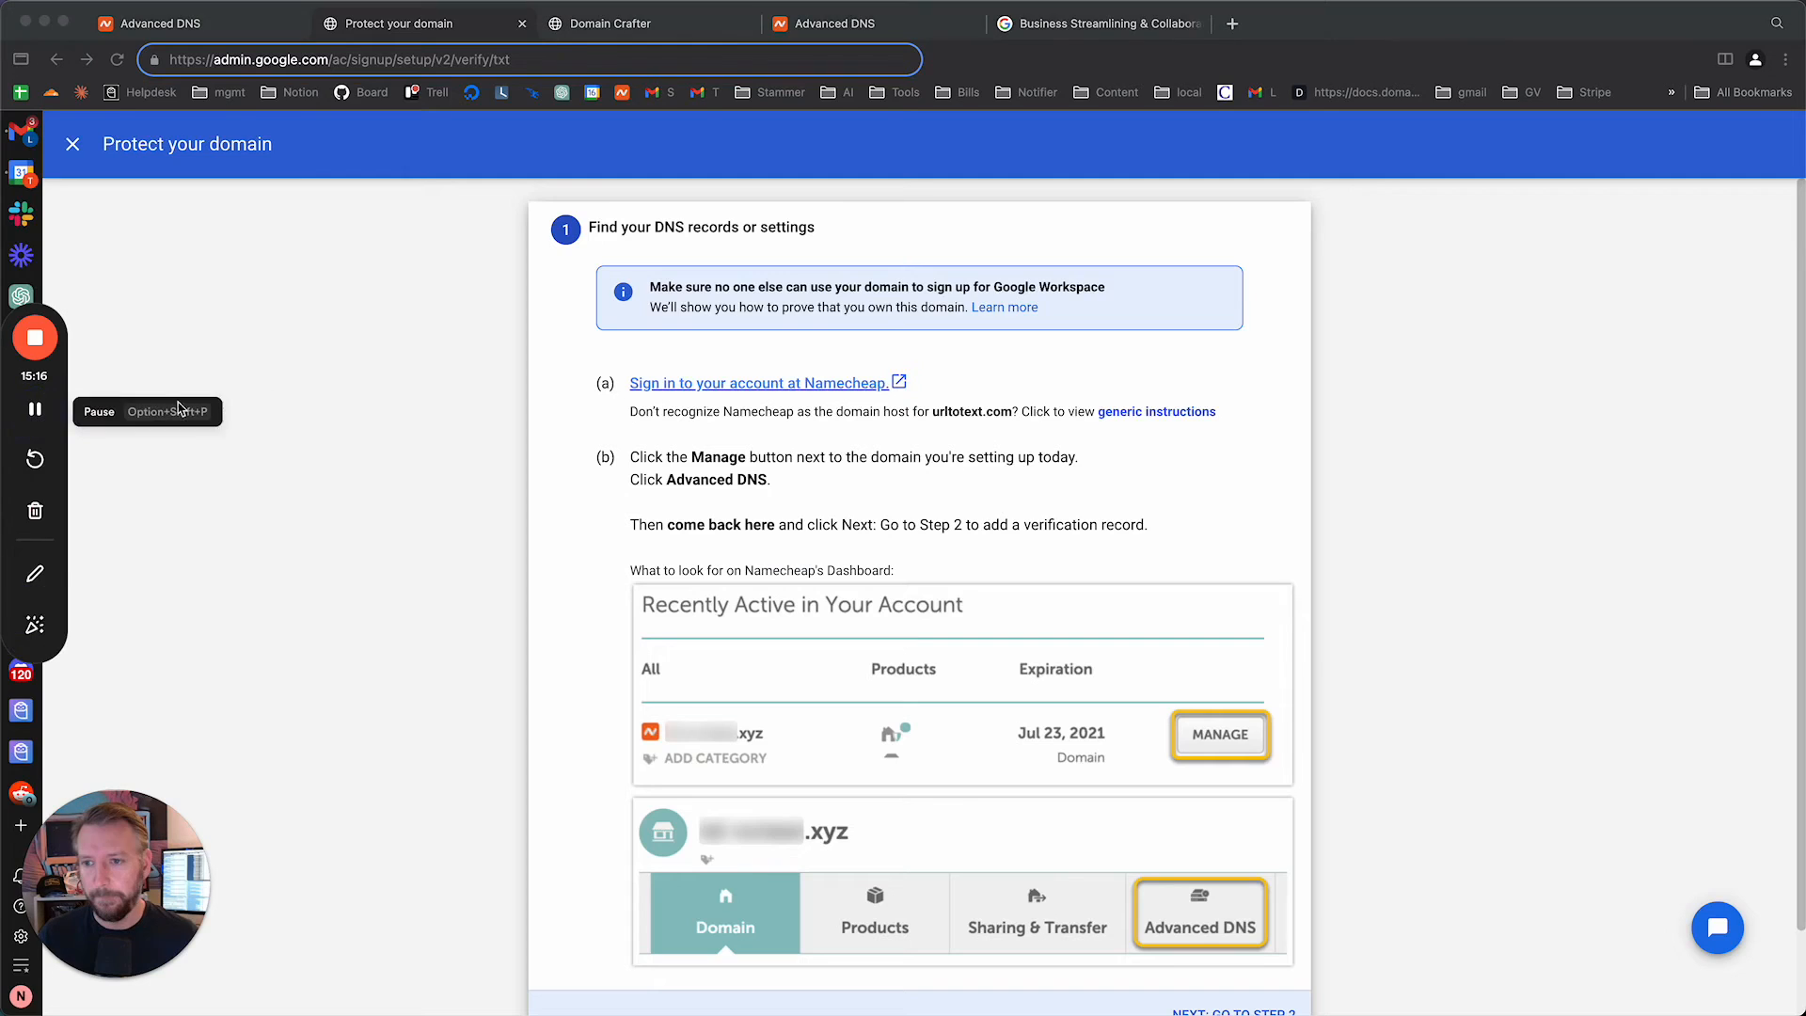
pyautogui.scroll(-2, 865, 531)
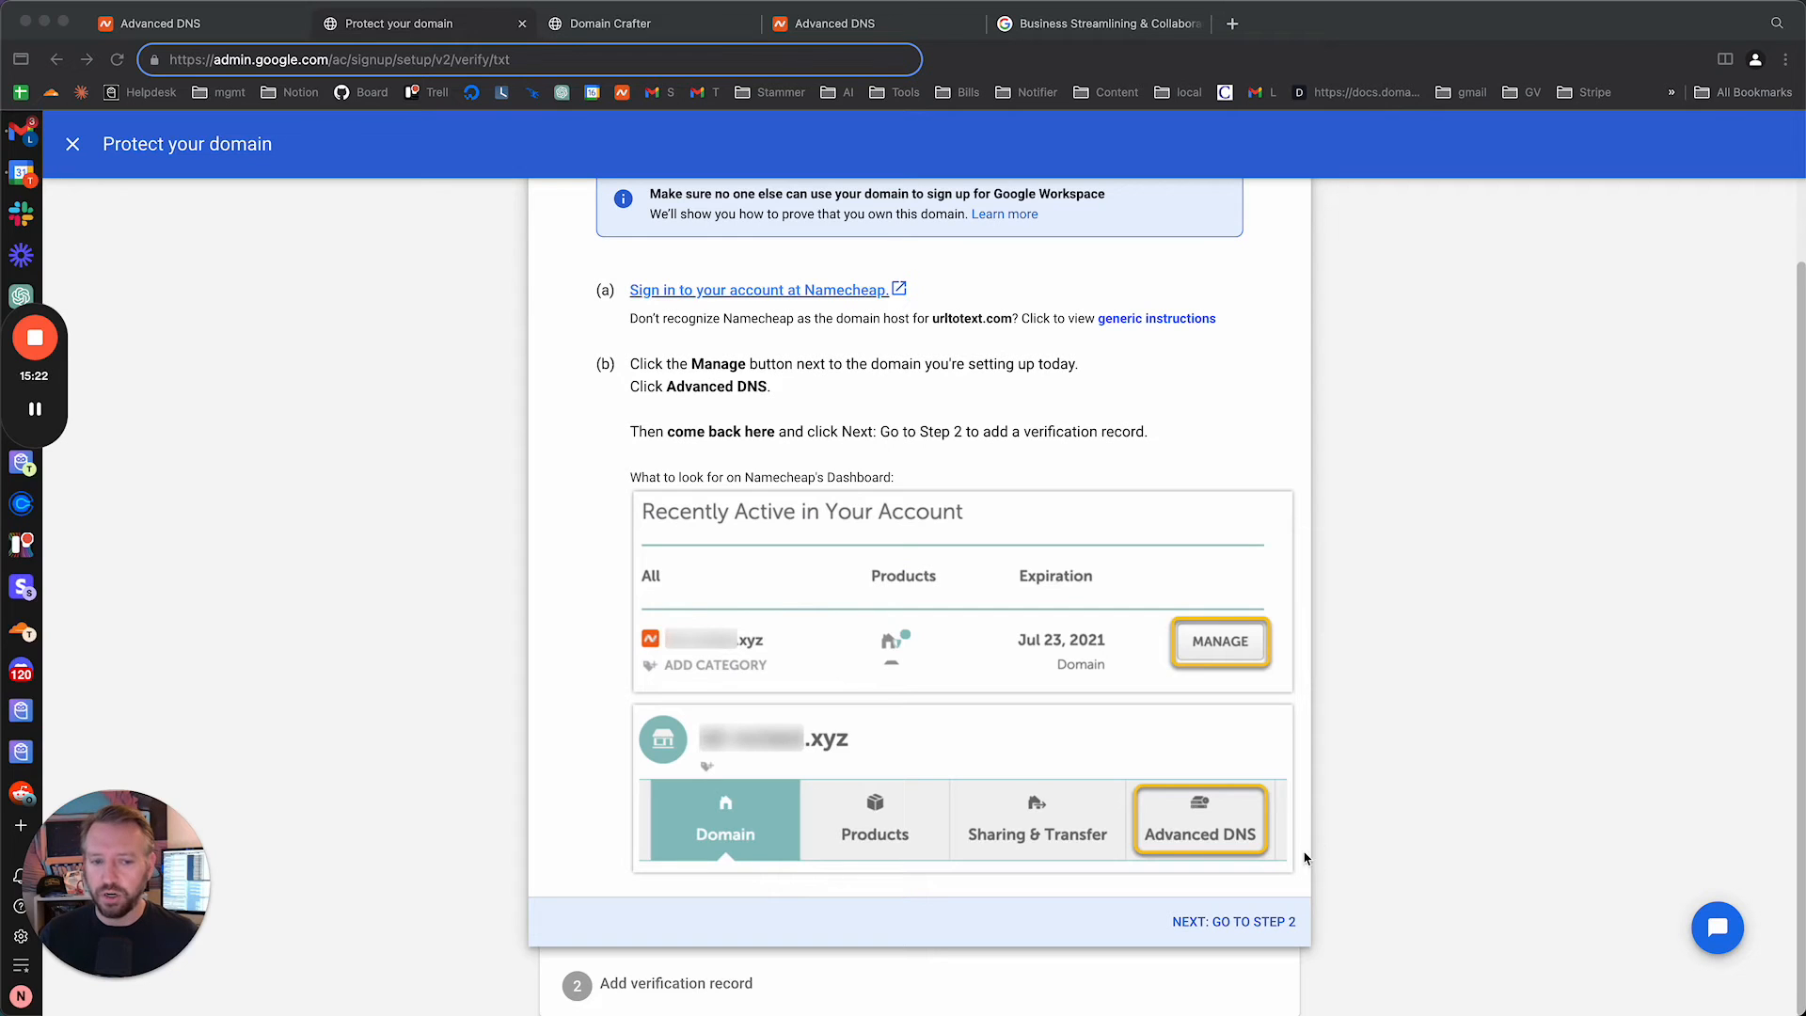
pyautogui.click(885, 37)
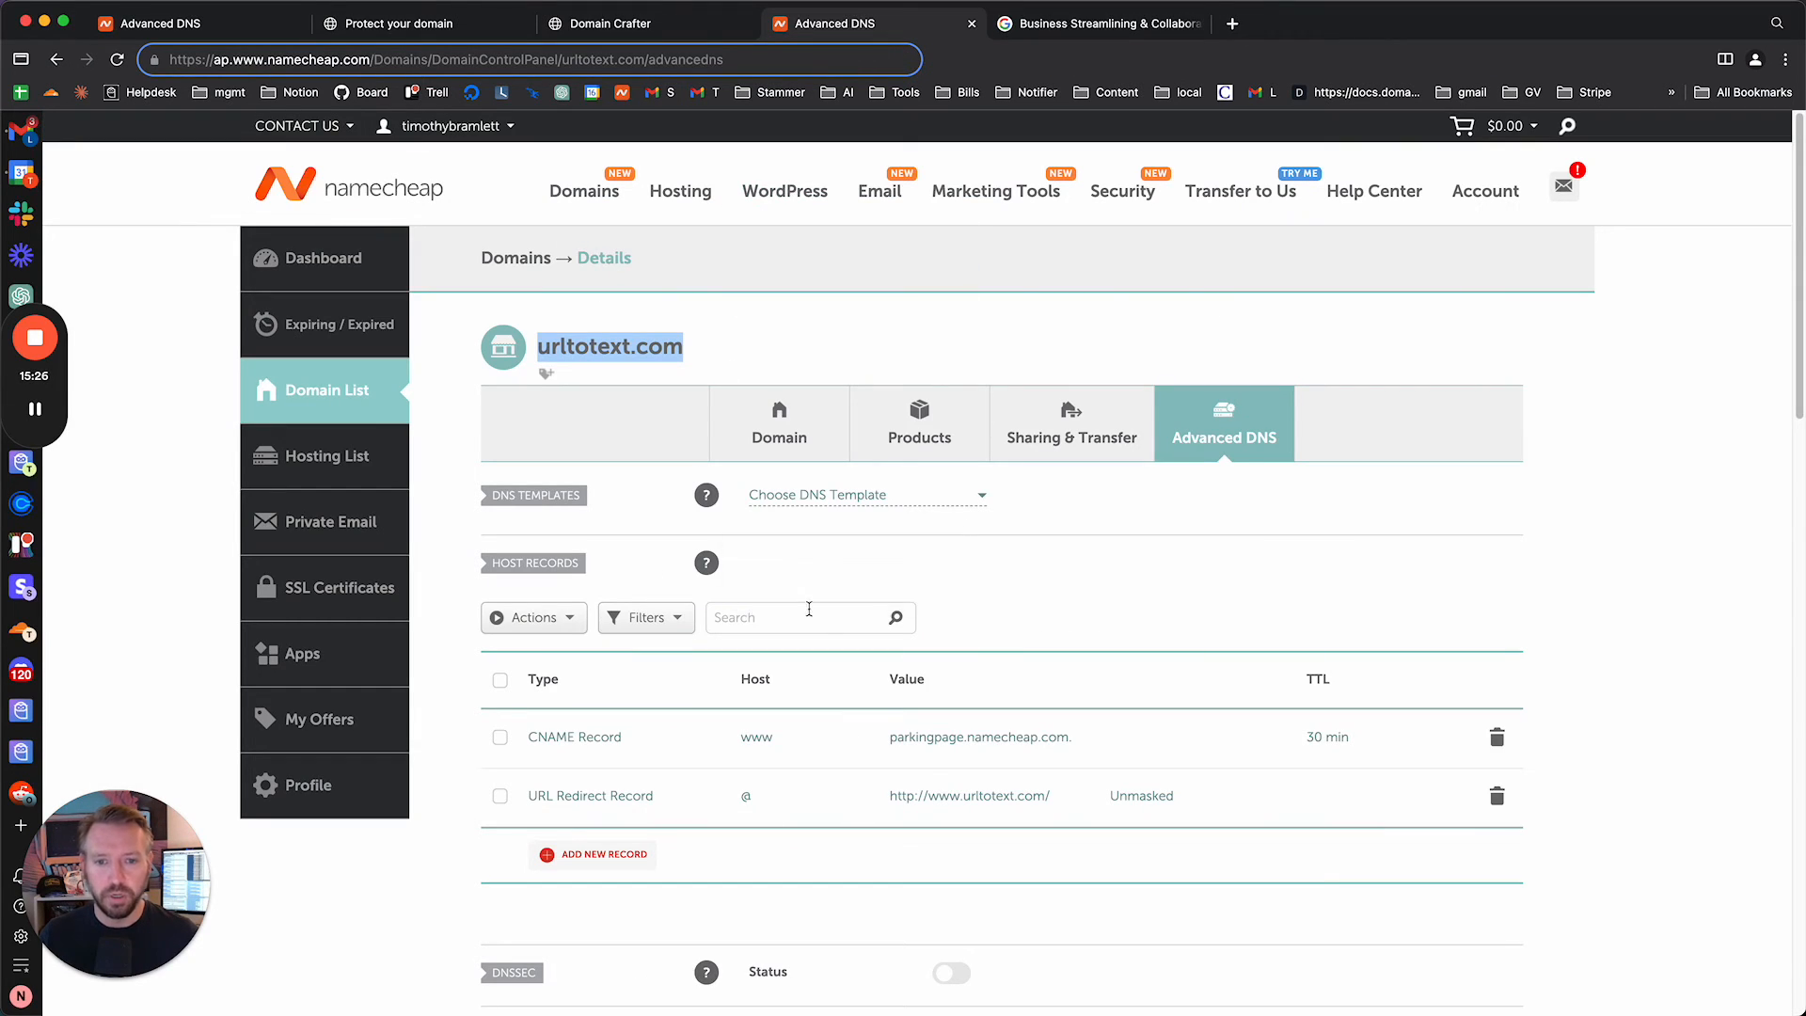
pyautogui.scroll(-1, 744, 653)
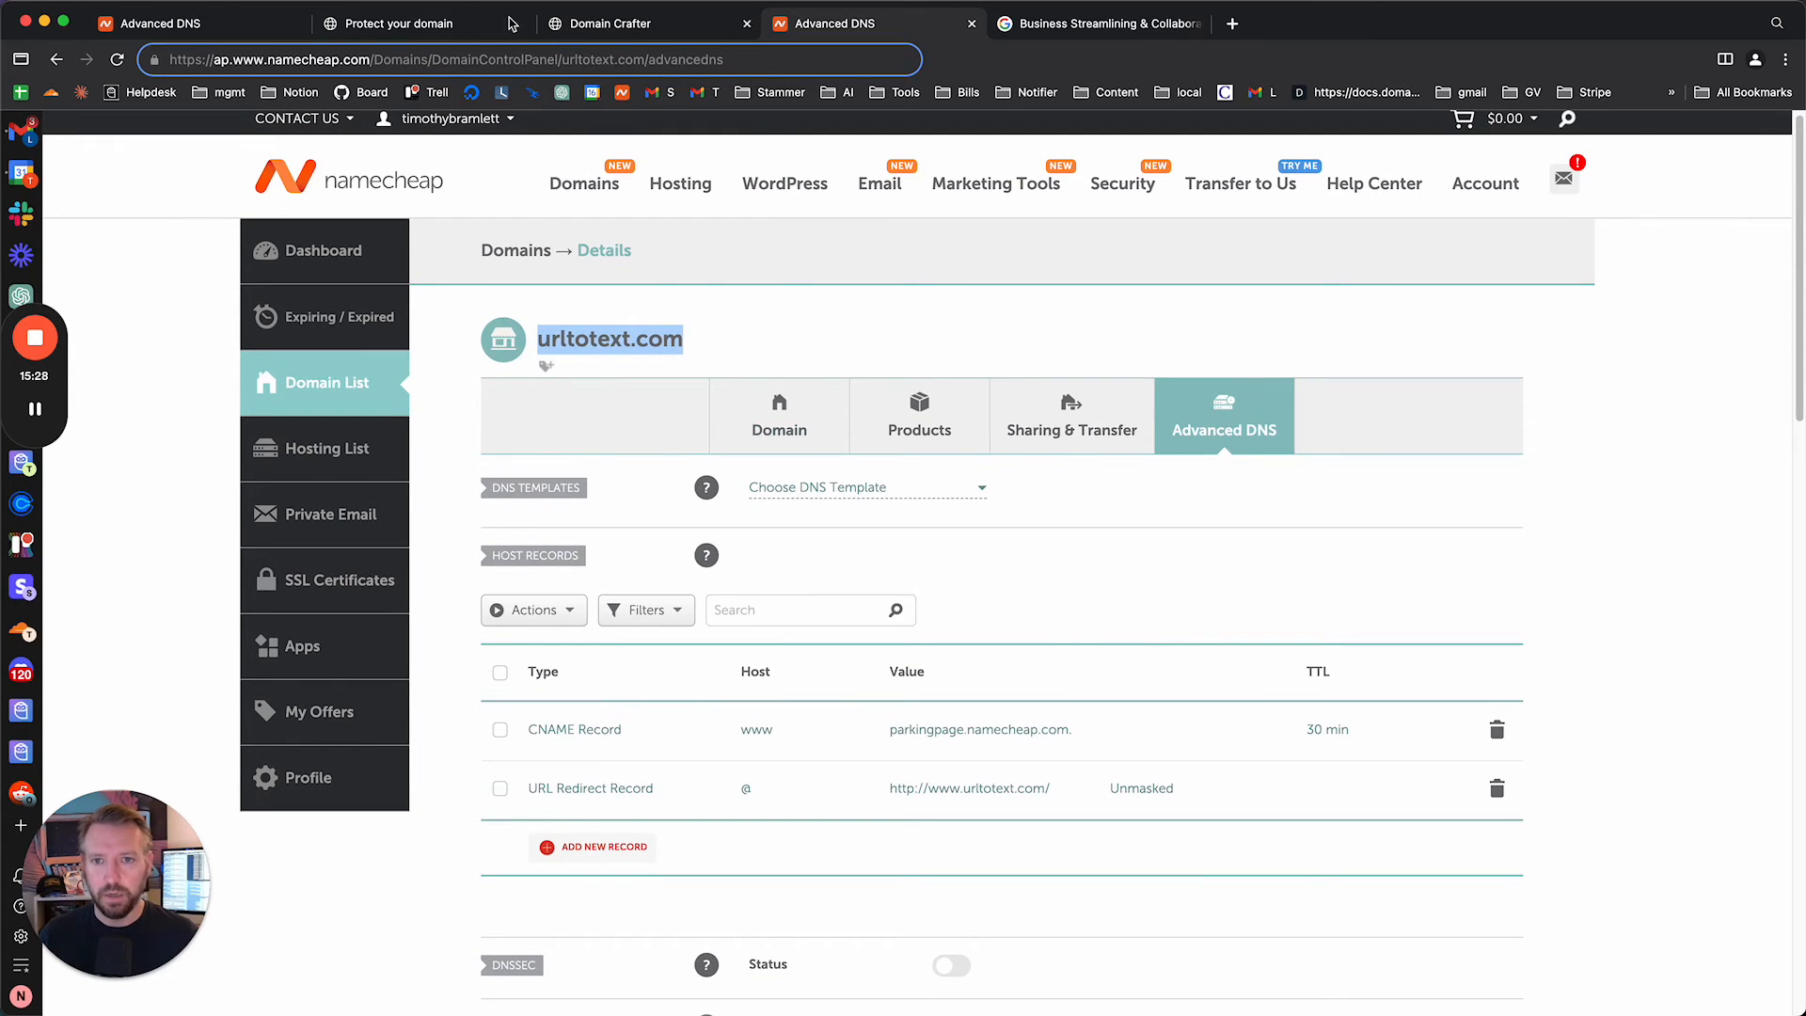
pyautogui.click(448, 28)
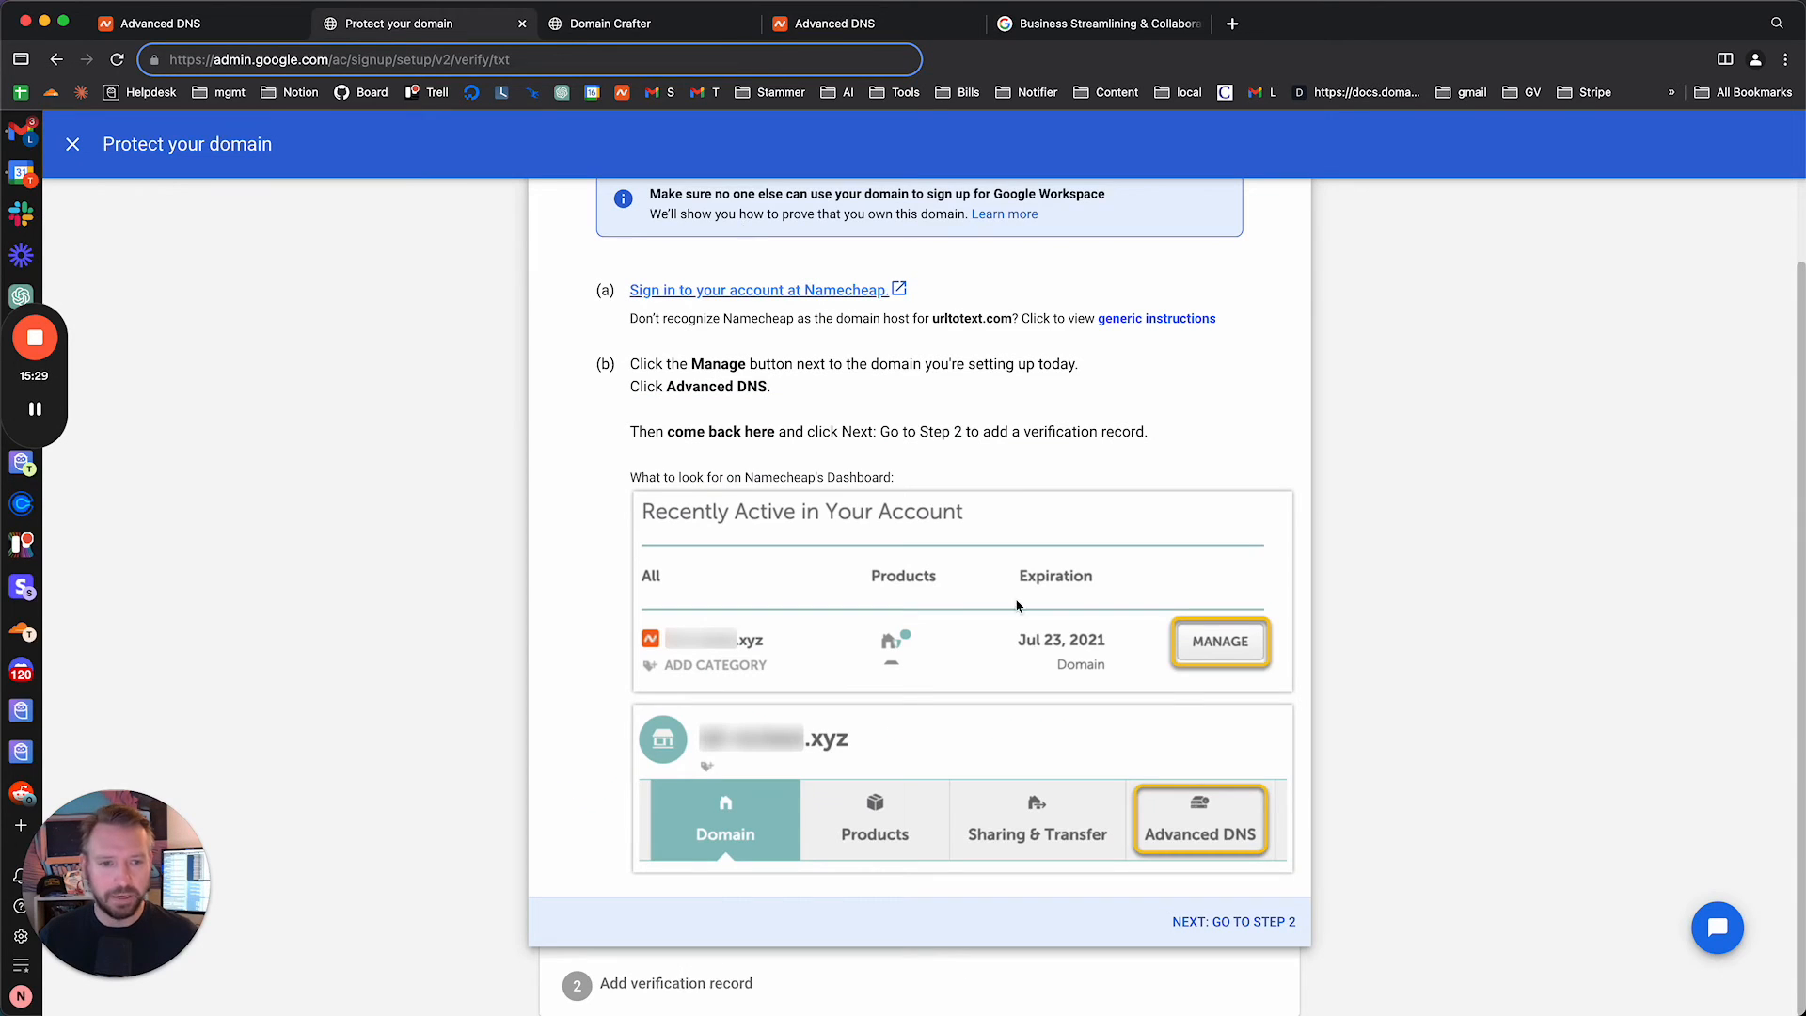
# Advance to Step 2 and copy the google-site-verification TXT value for host @.
pyautogui.click(1257, 929)
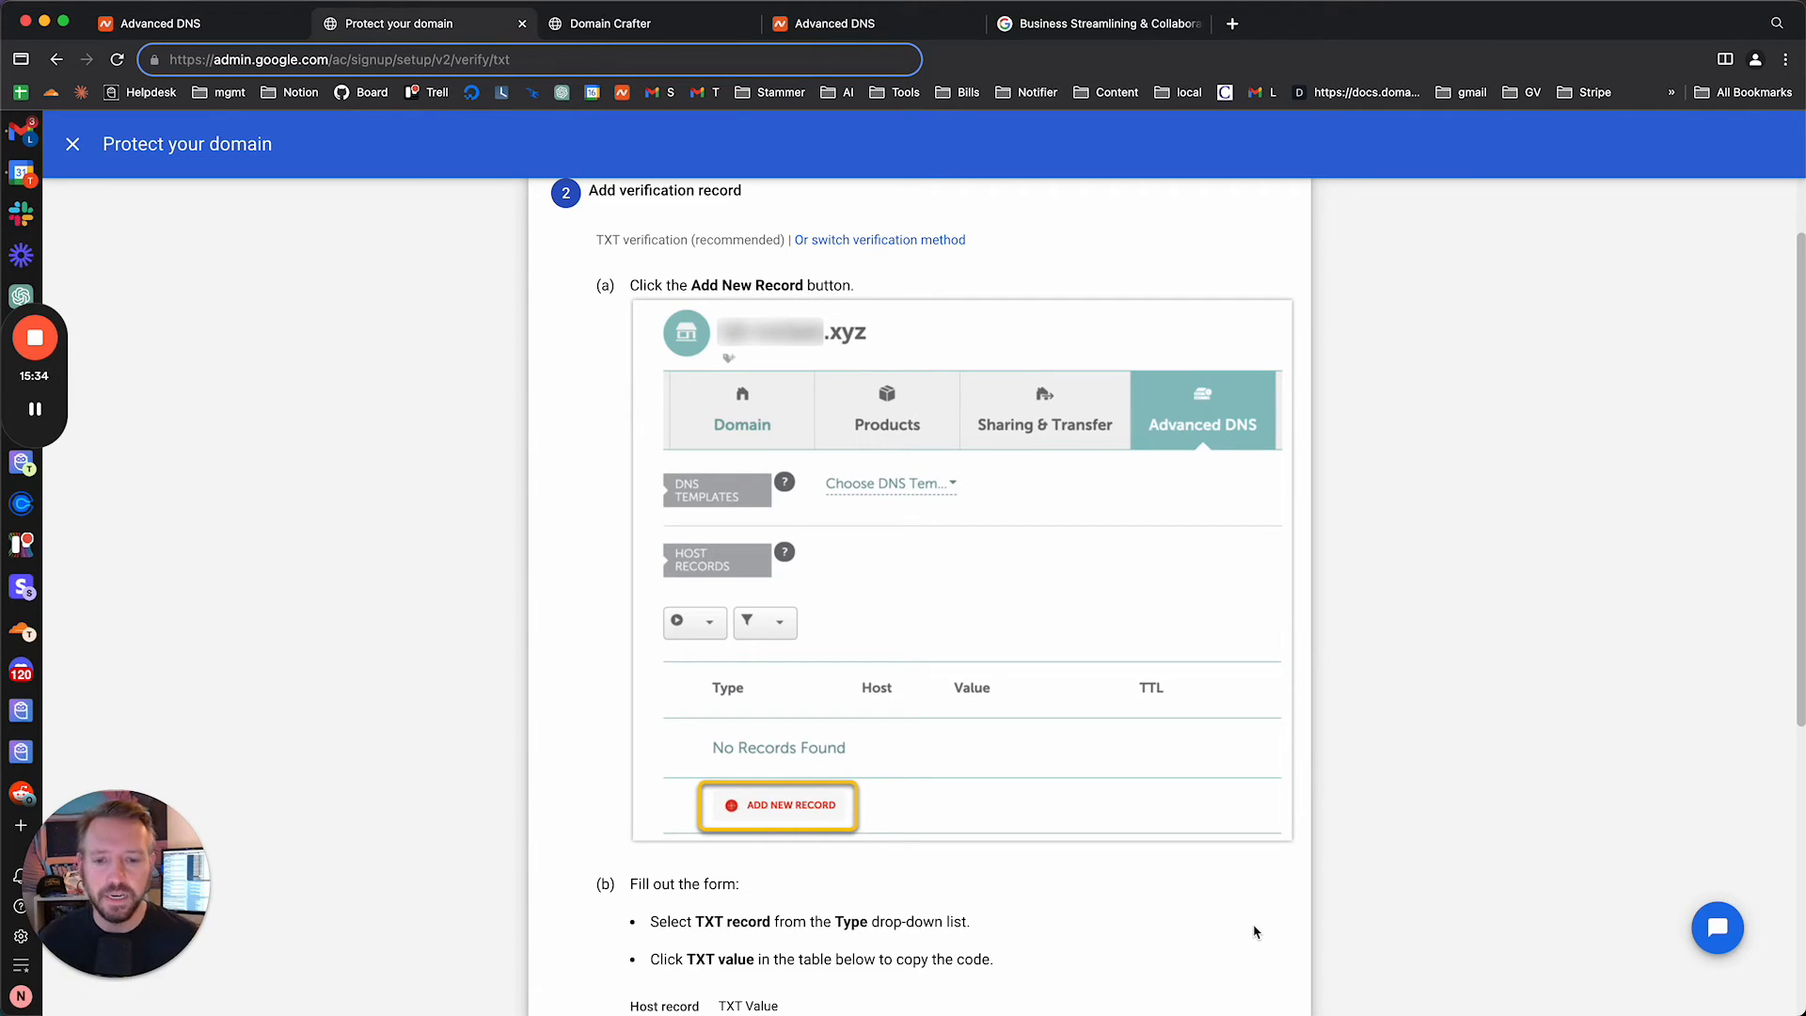
pyautogui.scroll(-3, 926, 659)
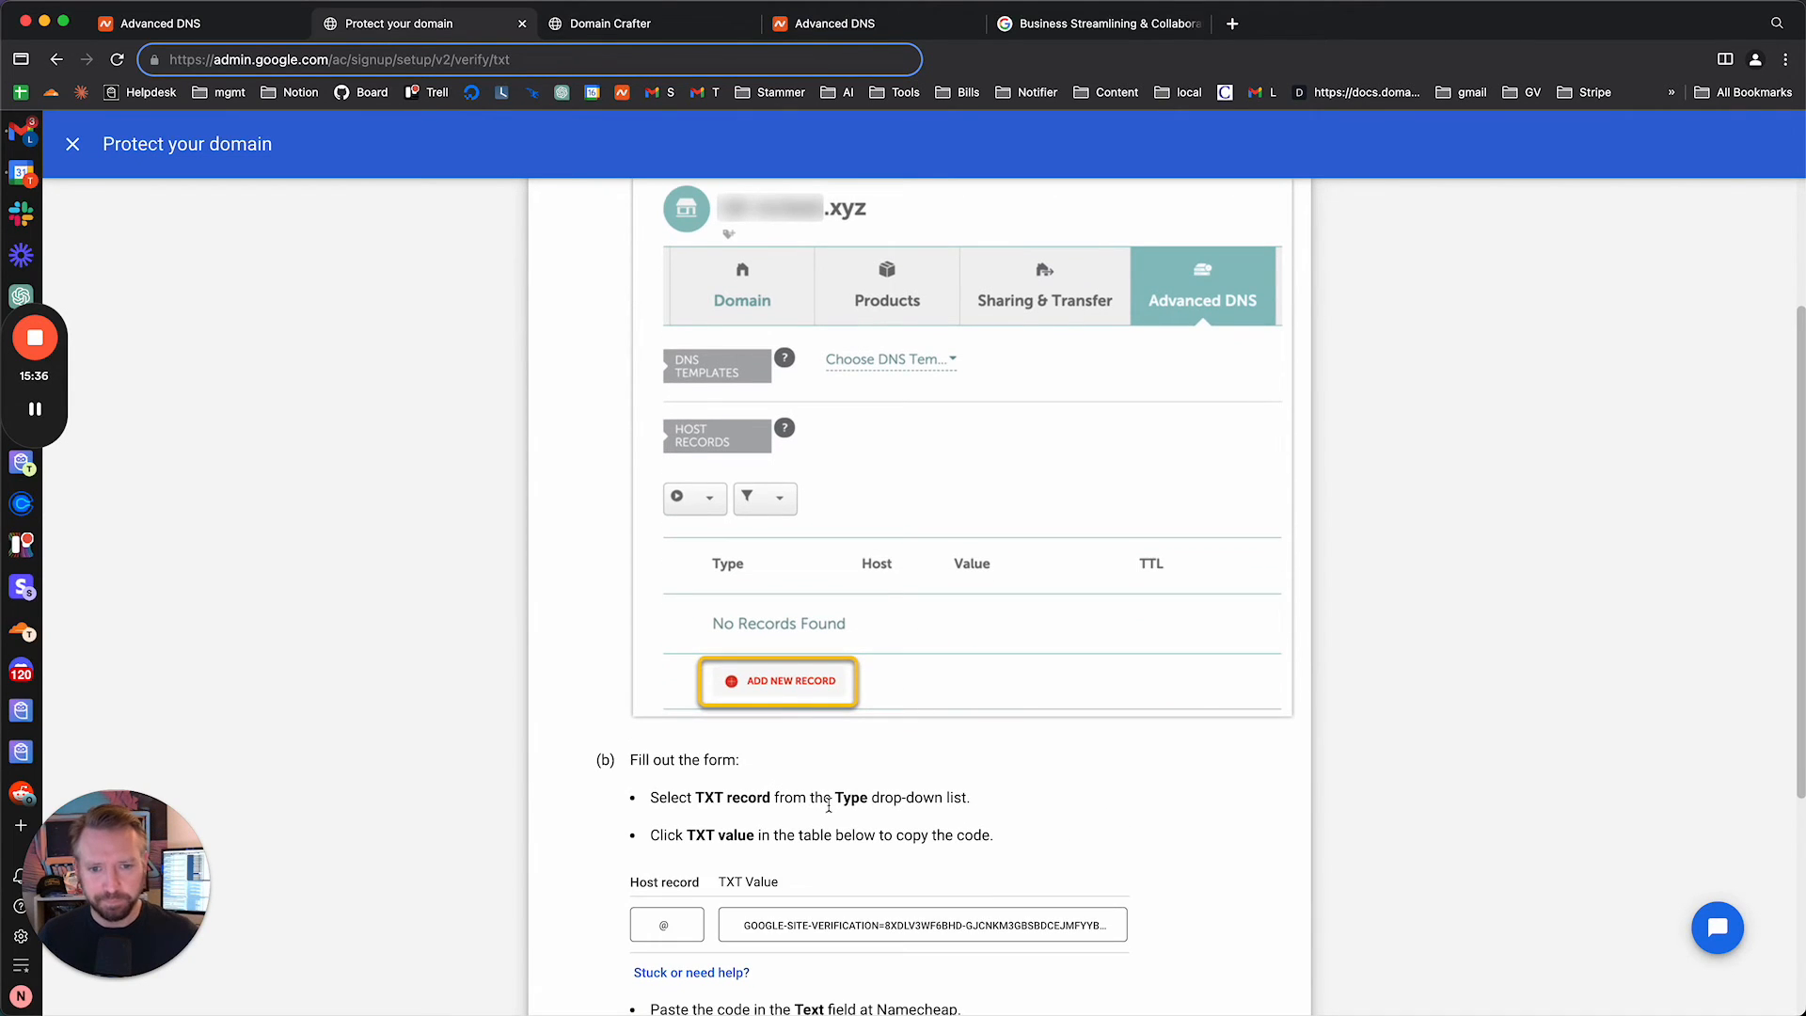
pyautogui.scroll(-3, 829, 800)
pyautogui.click(760, 811)
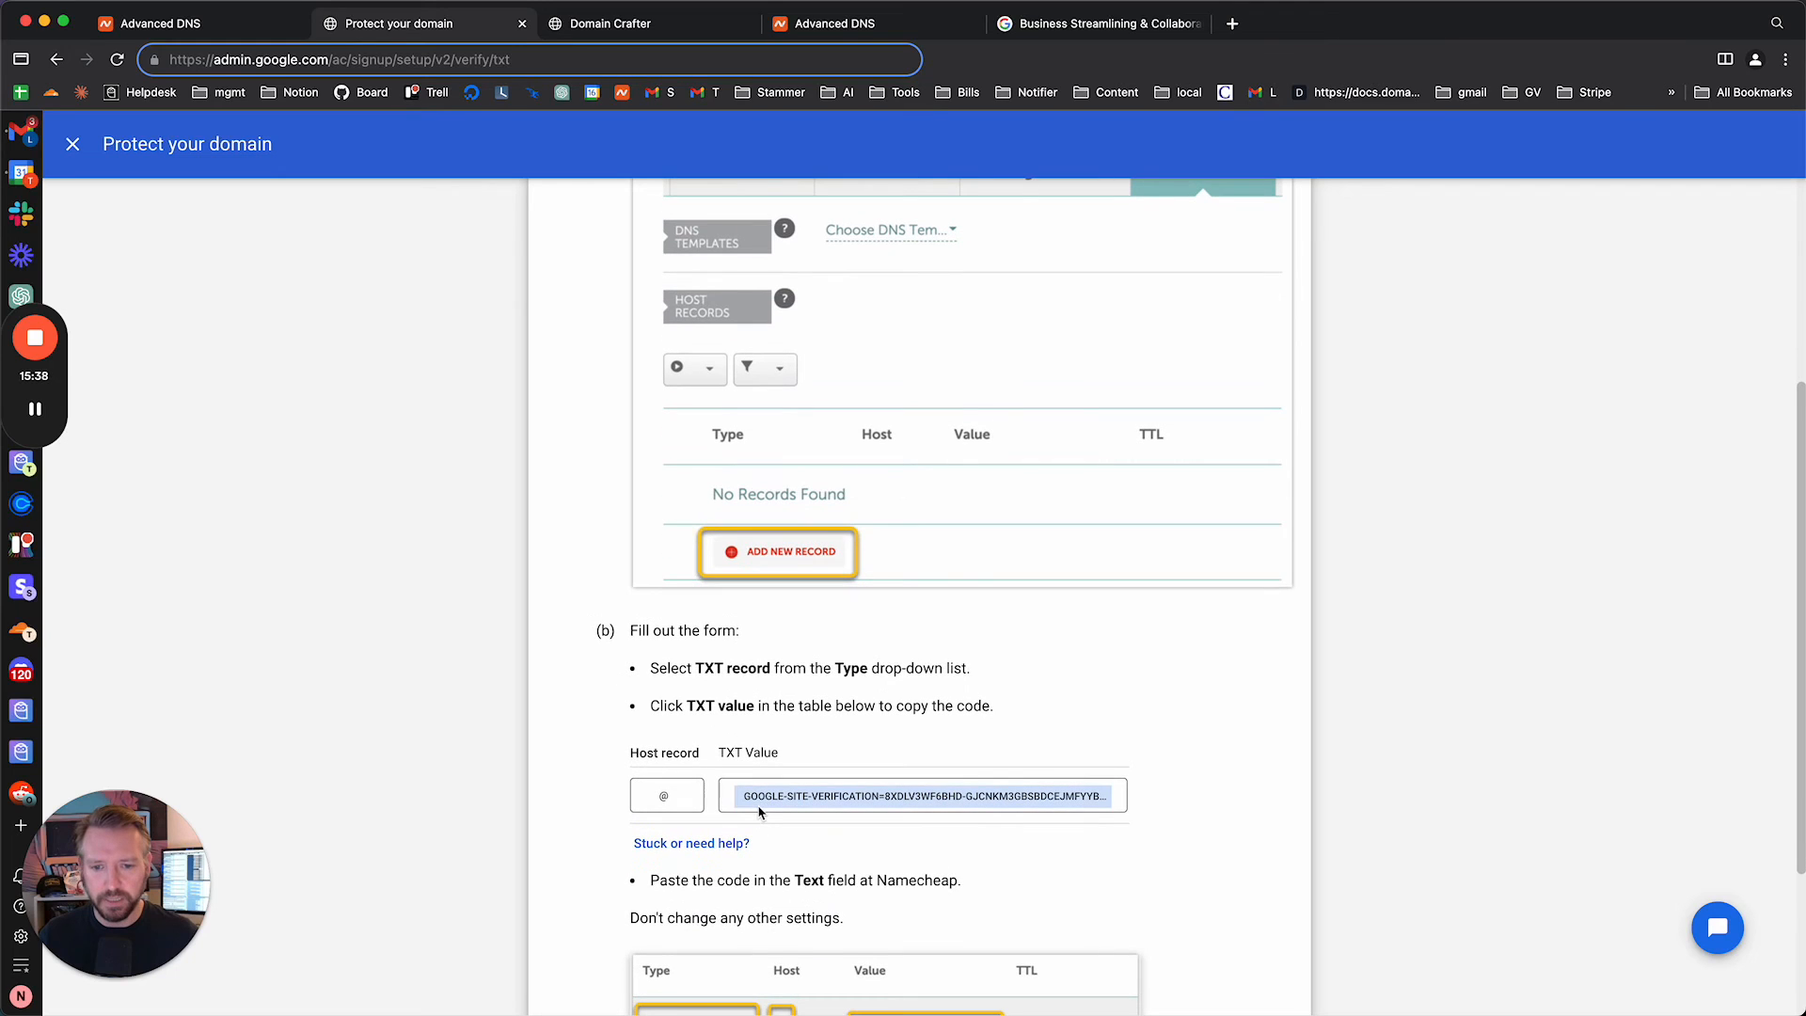
pyautogui.scroll(-1, 840, 795)
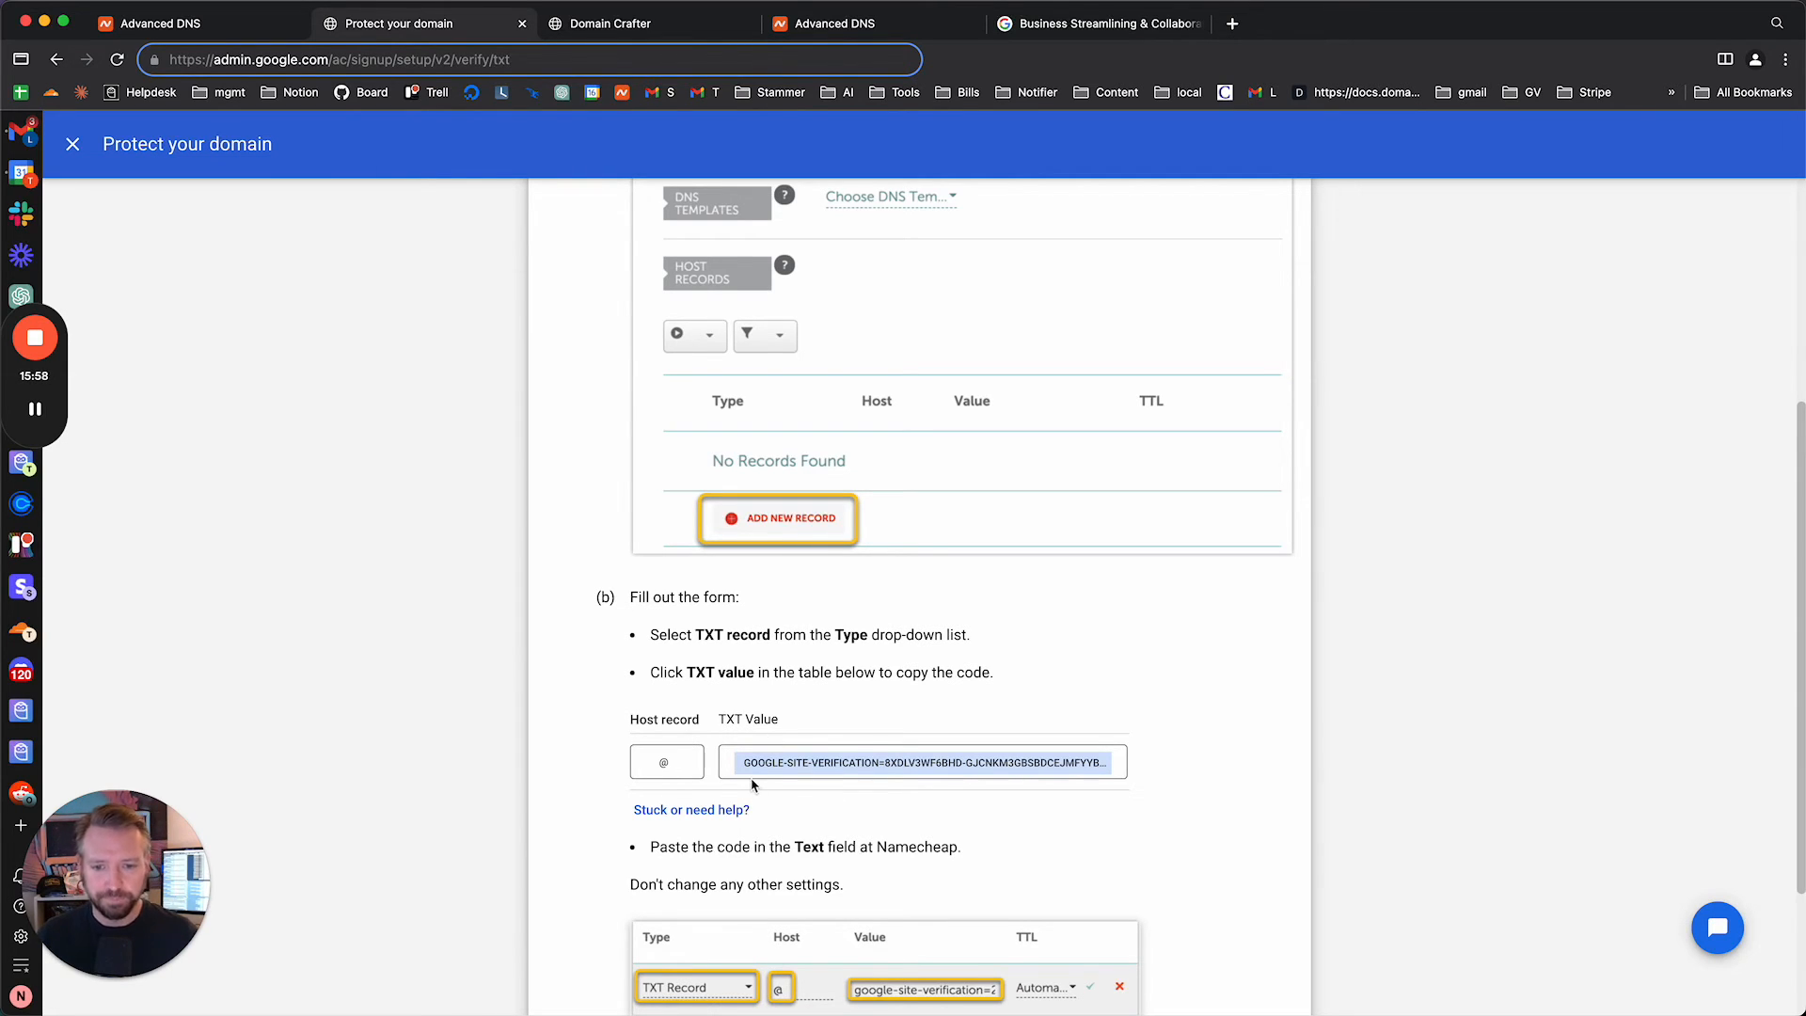
pyautogui.scroll(-3, 743, 781)
pyautogui.click(804, 643)
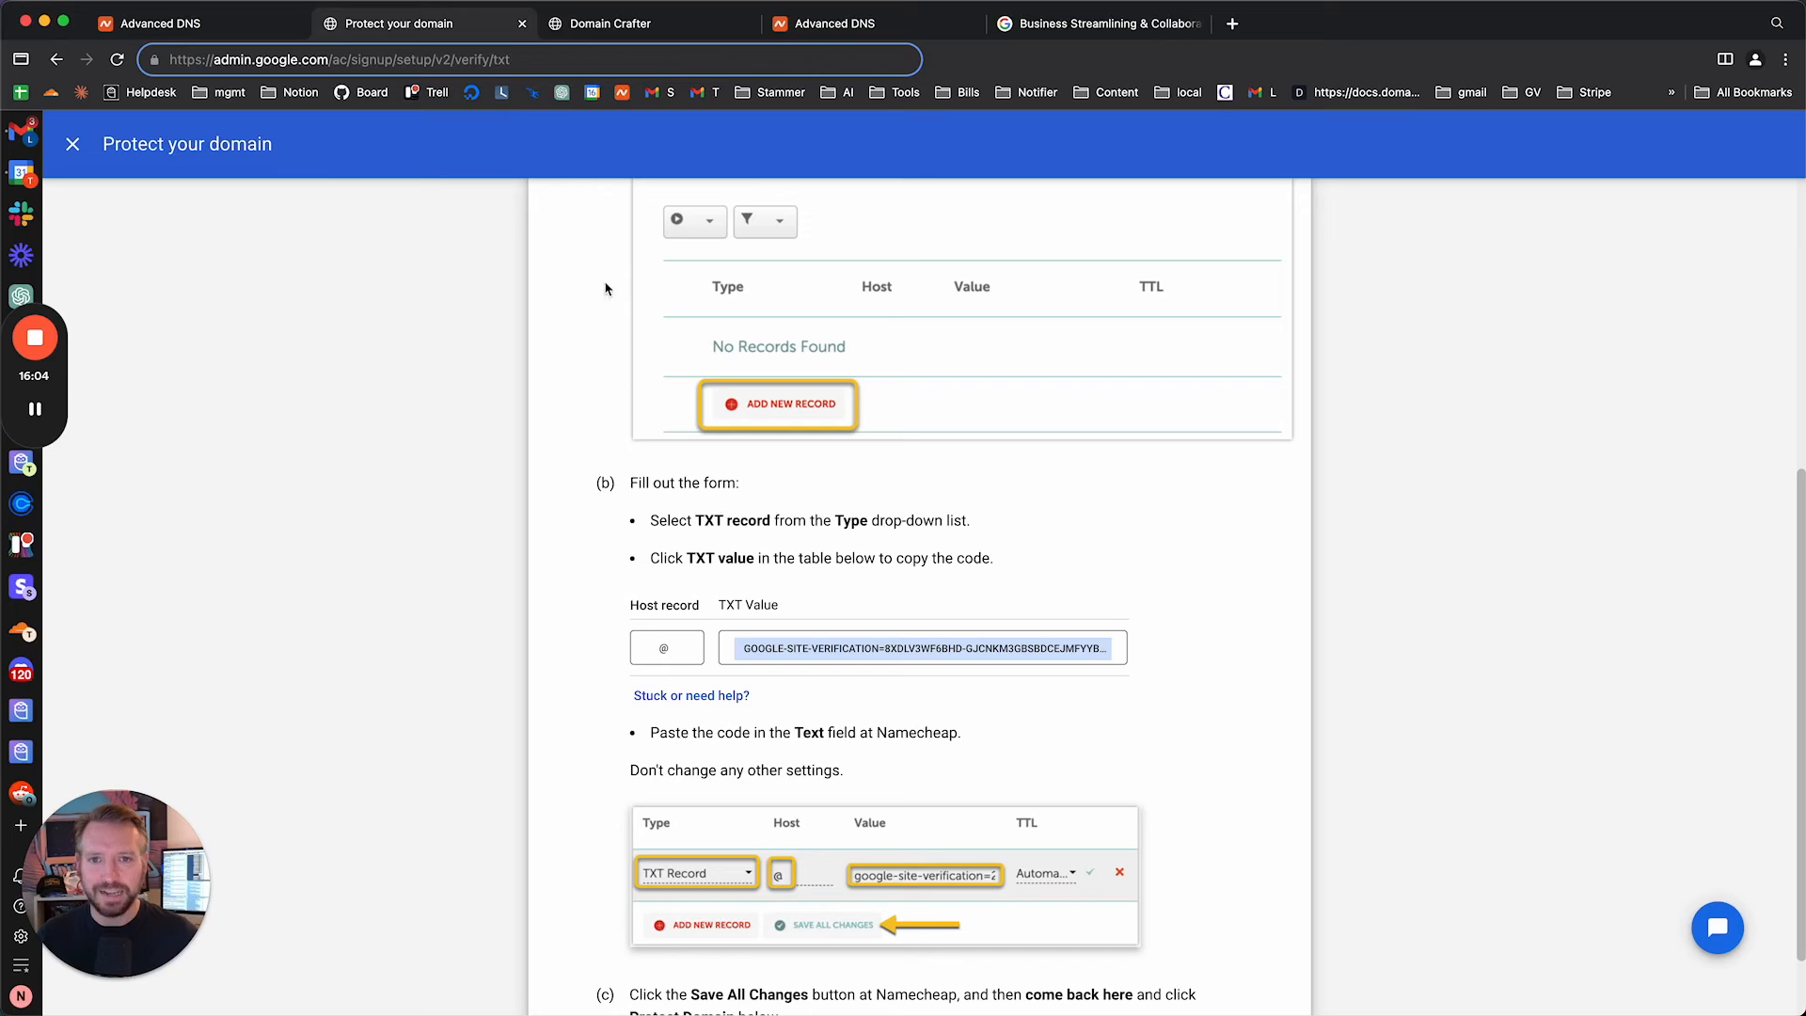
# Delete the www CNAME record and the URL redirect record from urltotext.com's host records.
pyautogui.click(831, 27)
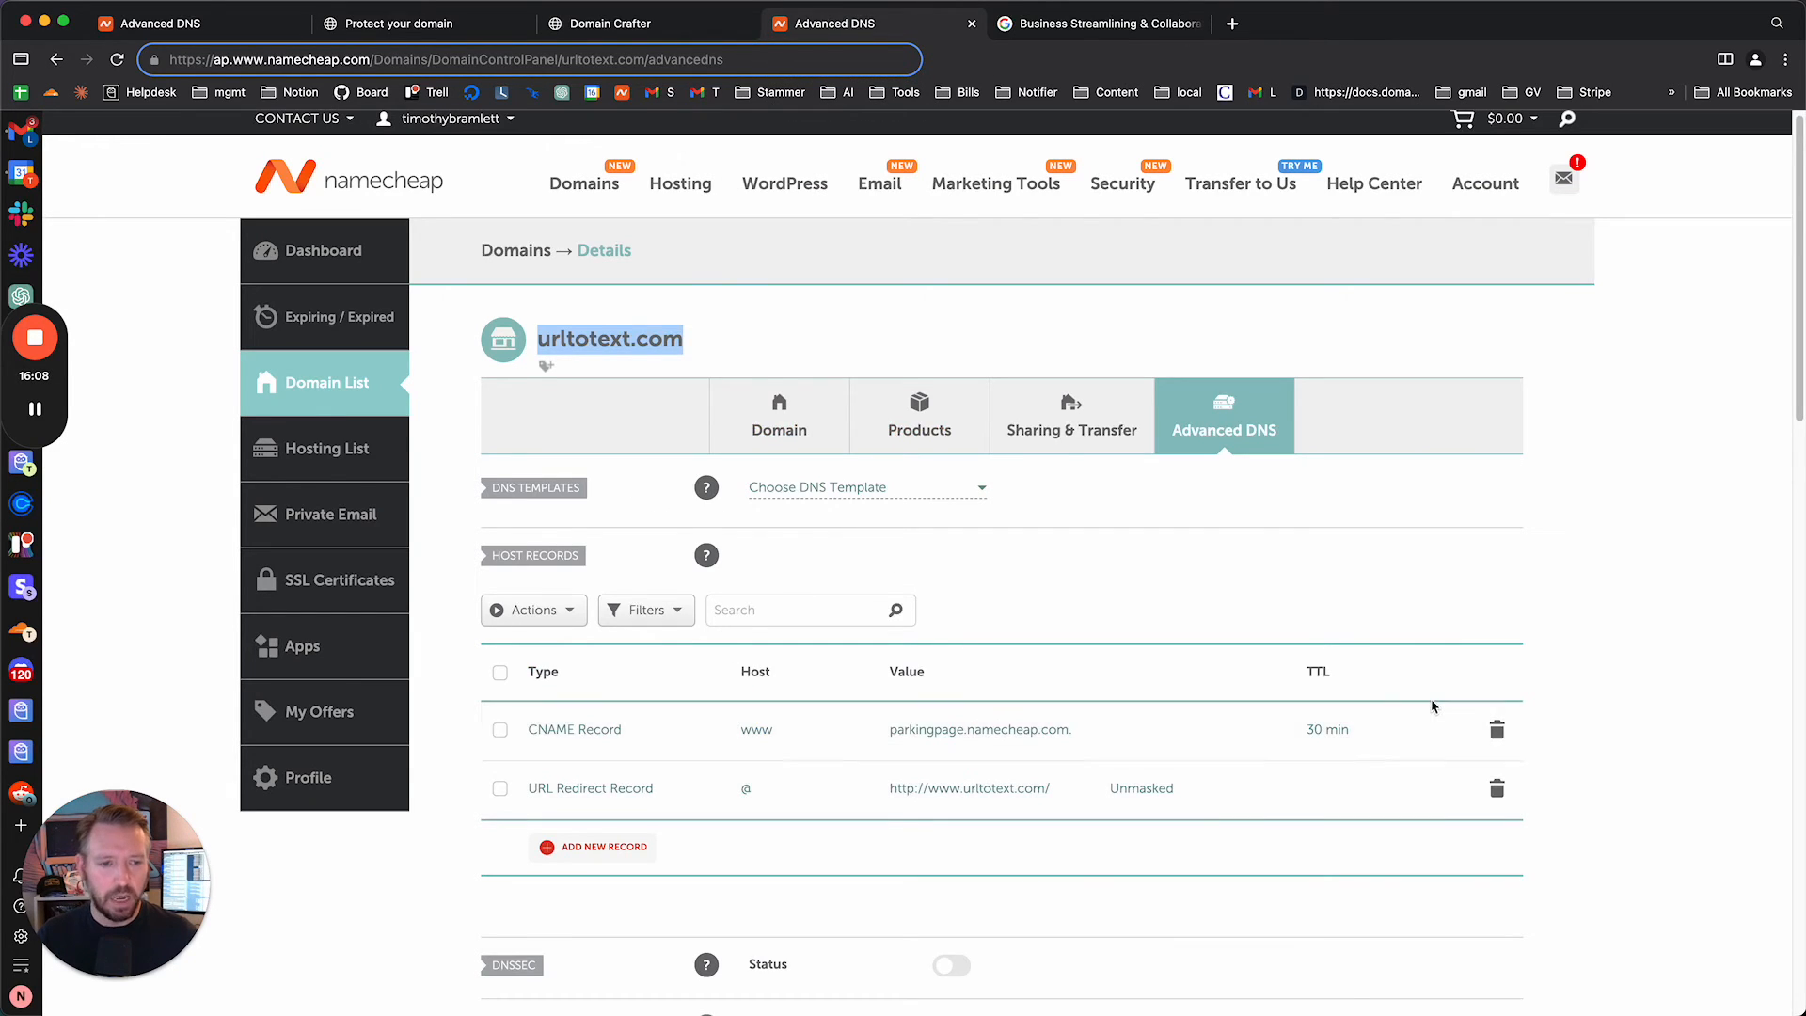
pyautogui.scroll(-2, 1430, 705)
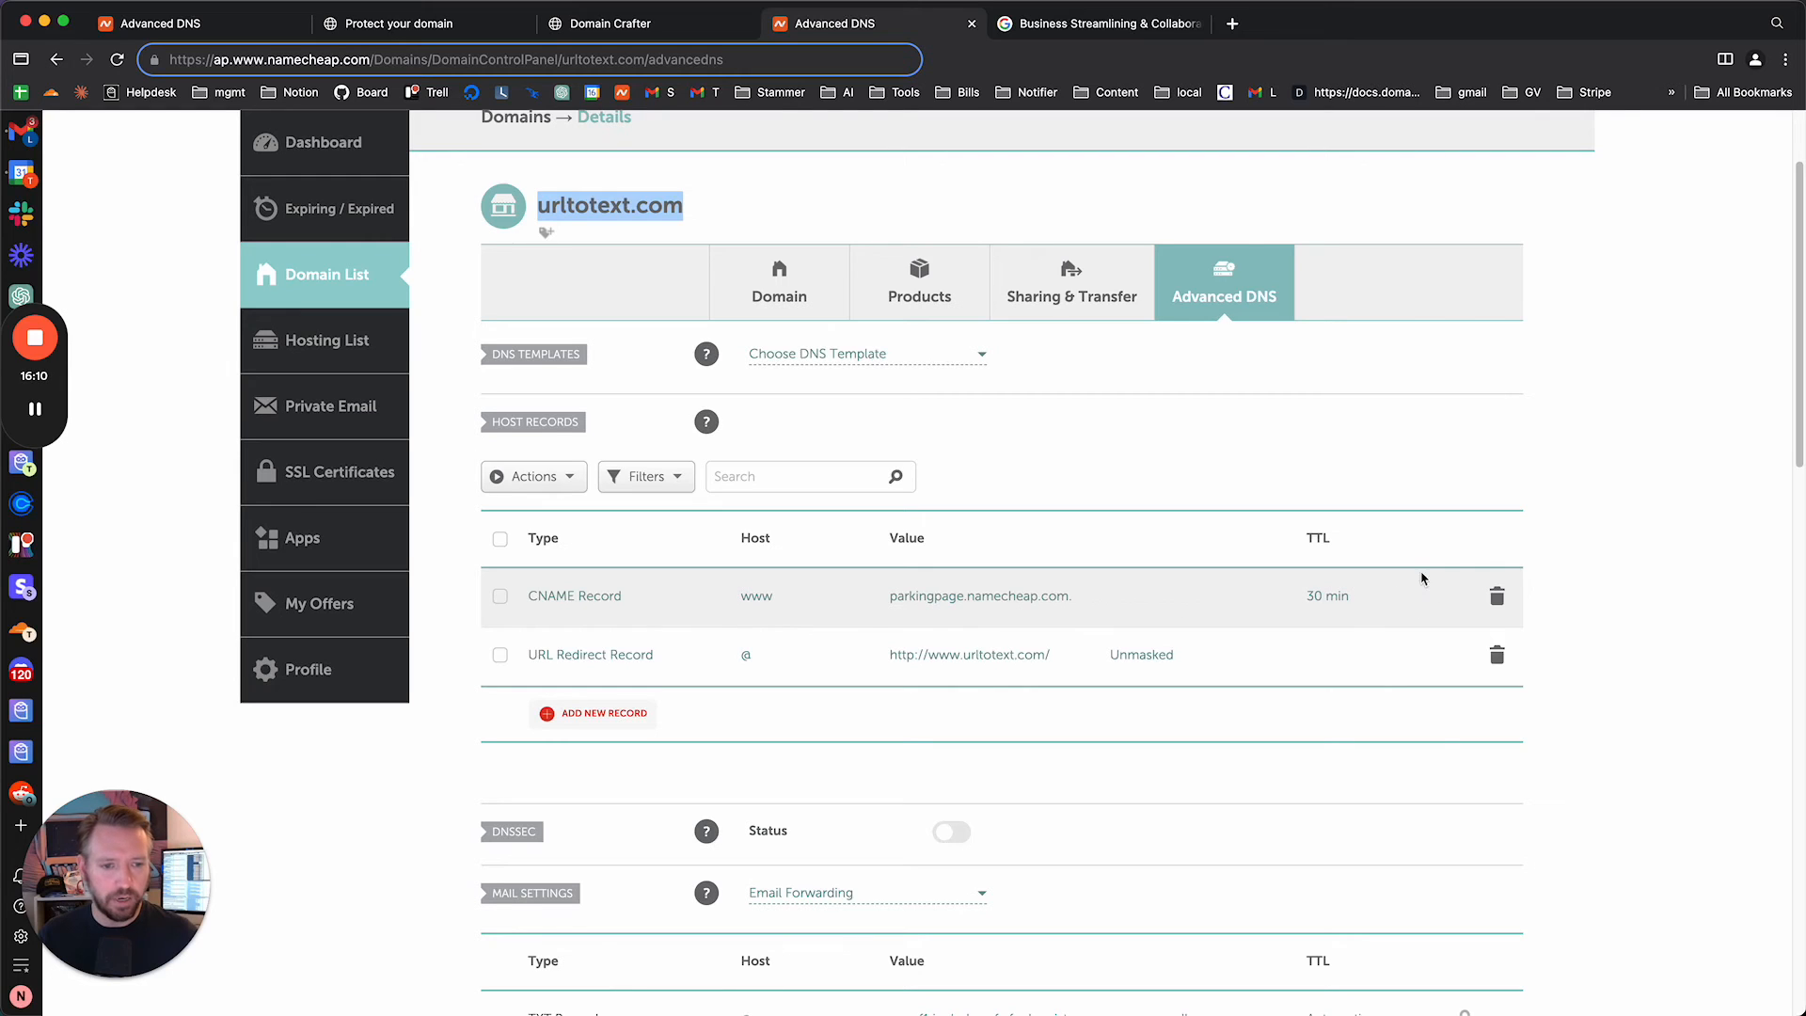
pyautogui.click(1497, 595)
pyautogui.click(1412, 682)
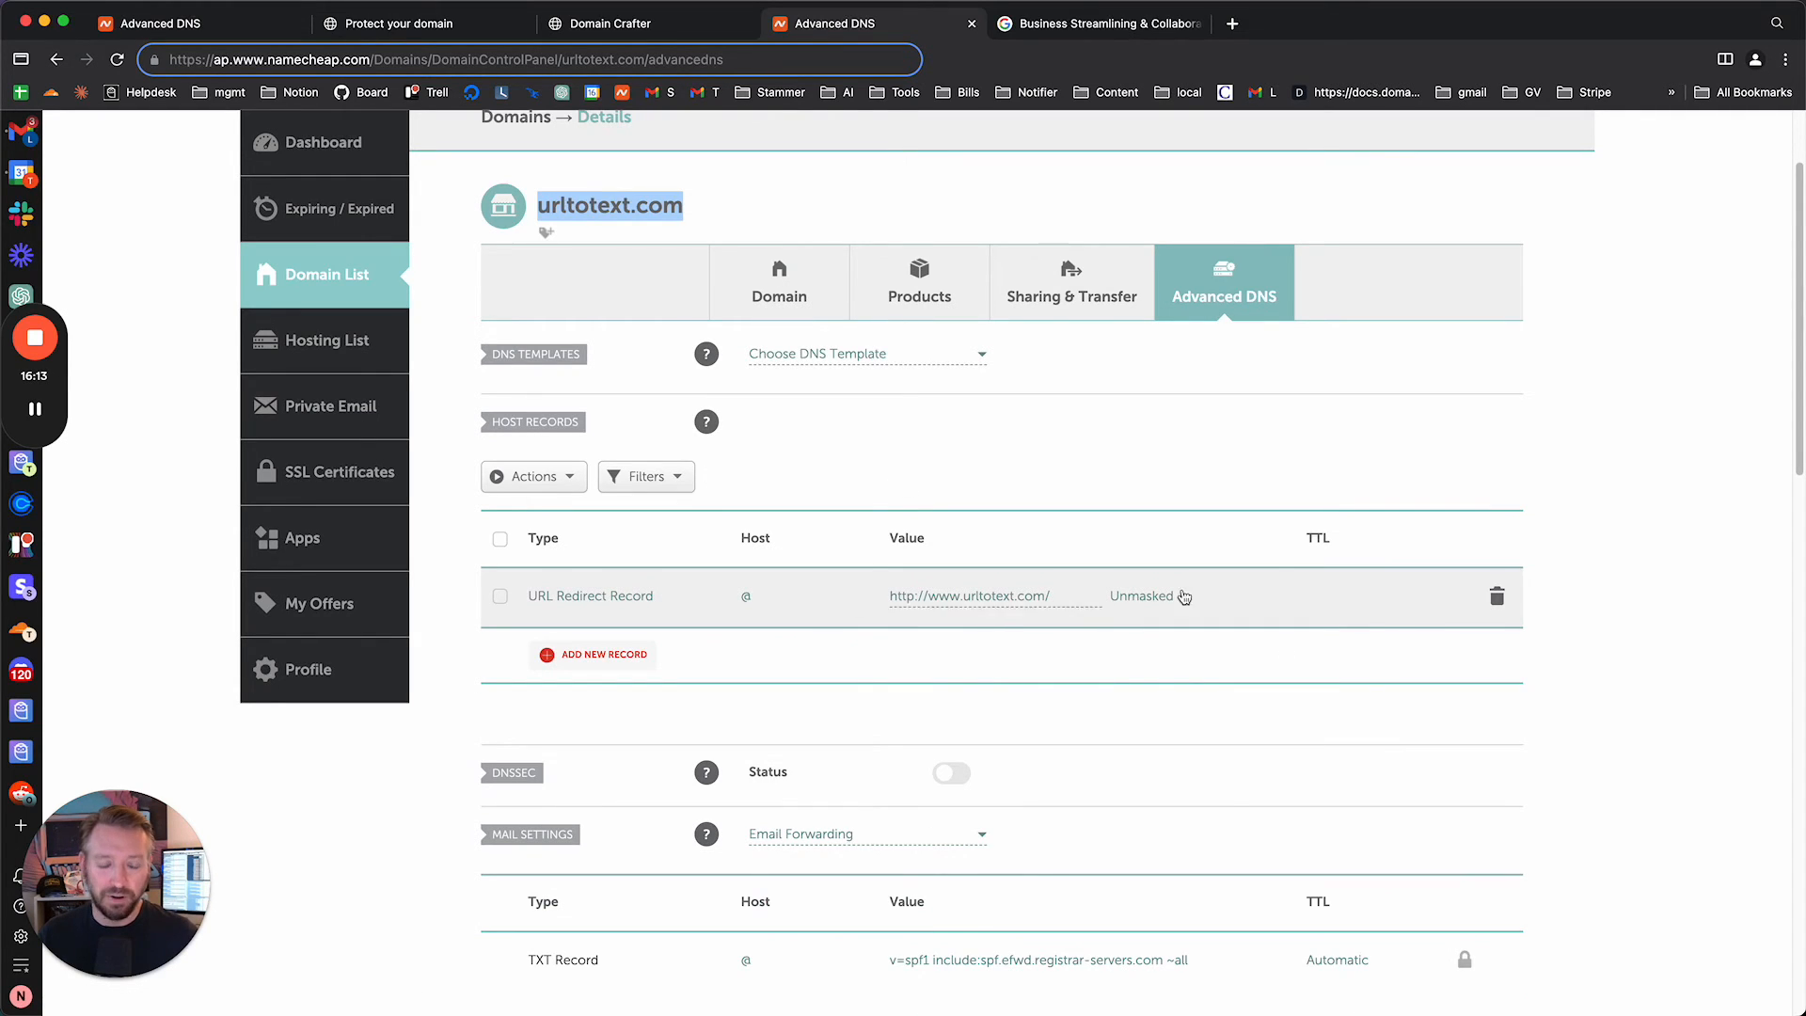
pyautogui.click(1496, 596)
pyautogui.click(1410, 684)
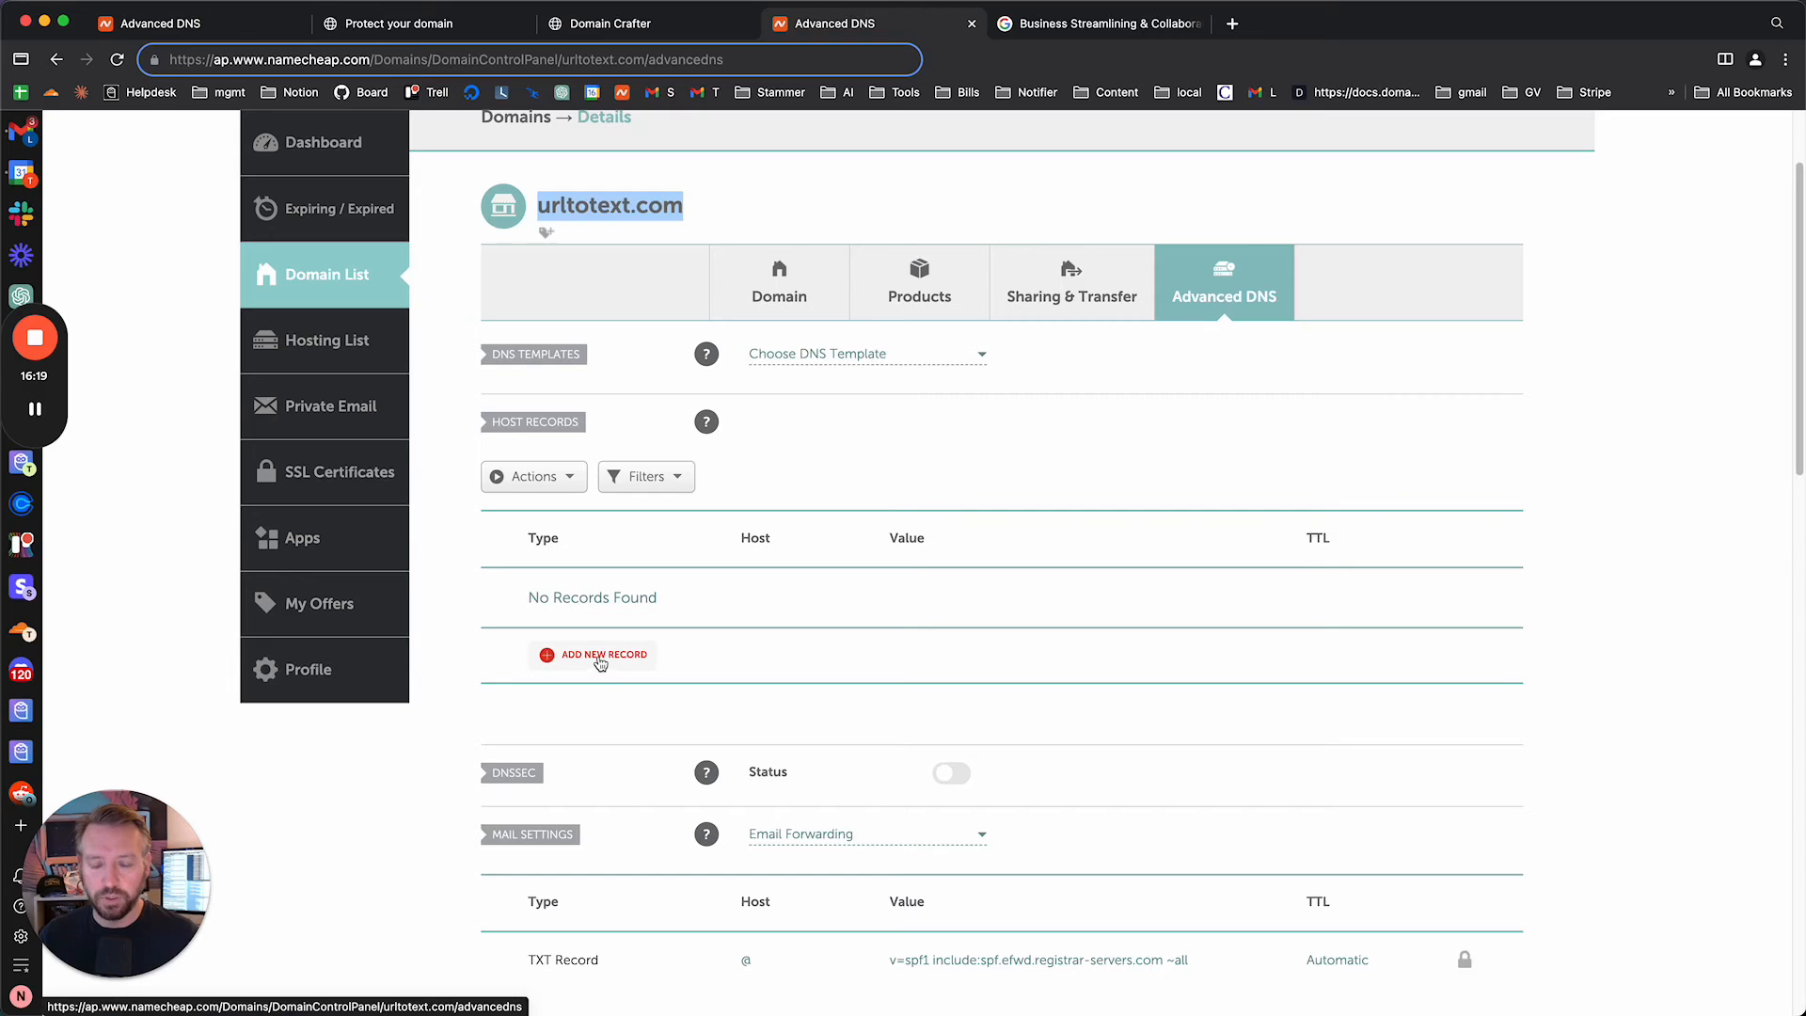
# Add a TXT record with host @ and the pasted google-site-verification code as its value.
pyautogui.click(601, 657)
pyautogui.scroll(-3, 596, 657)
pyautogui.scroll(-2, 663, 446)
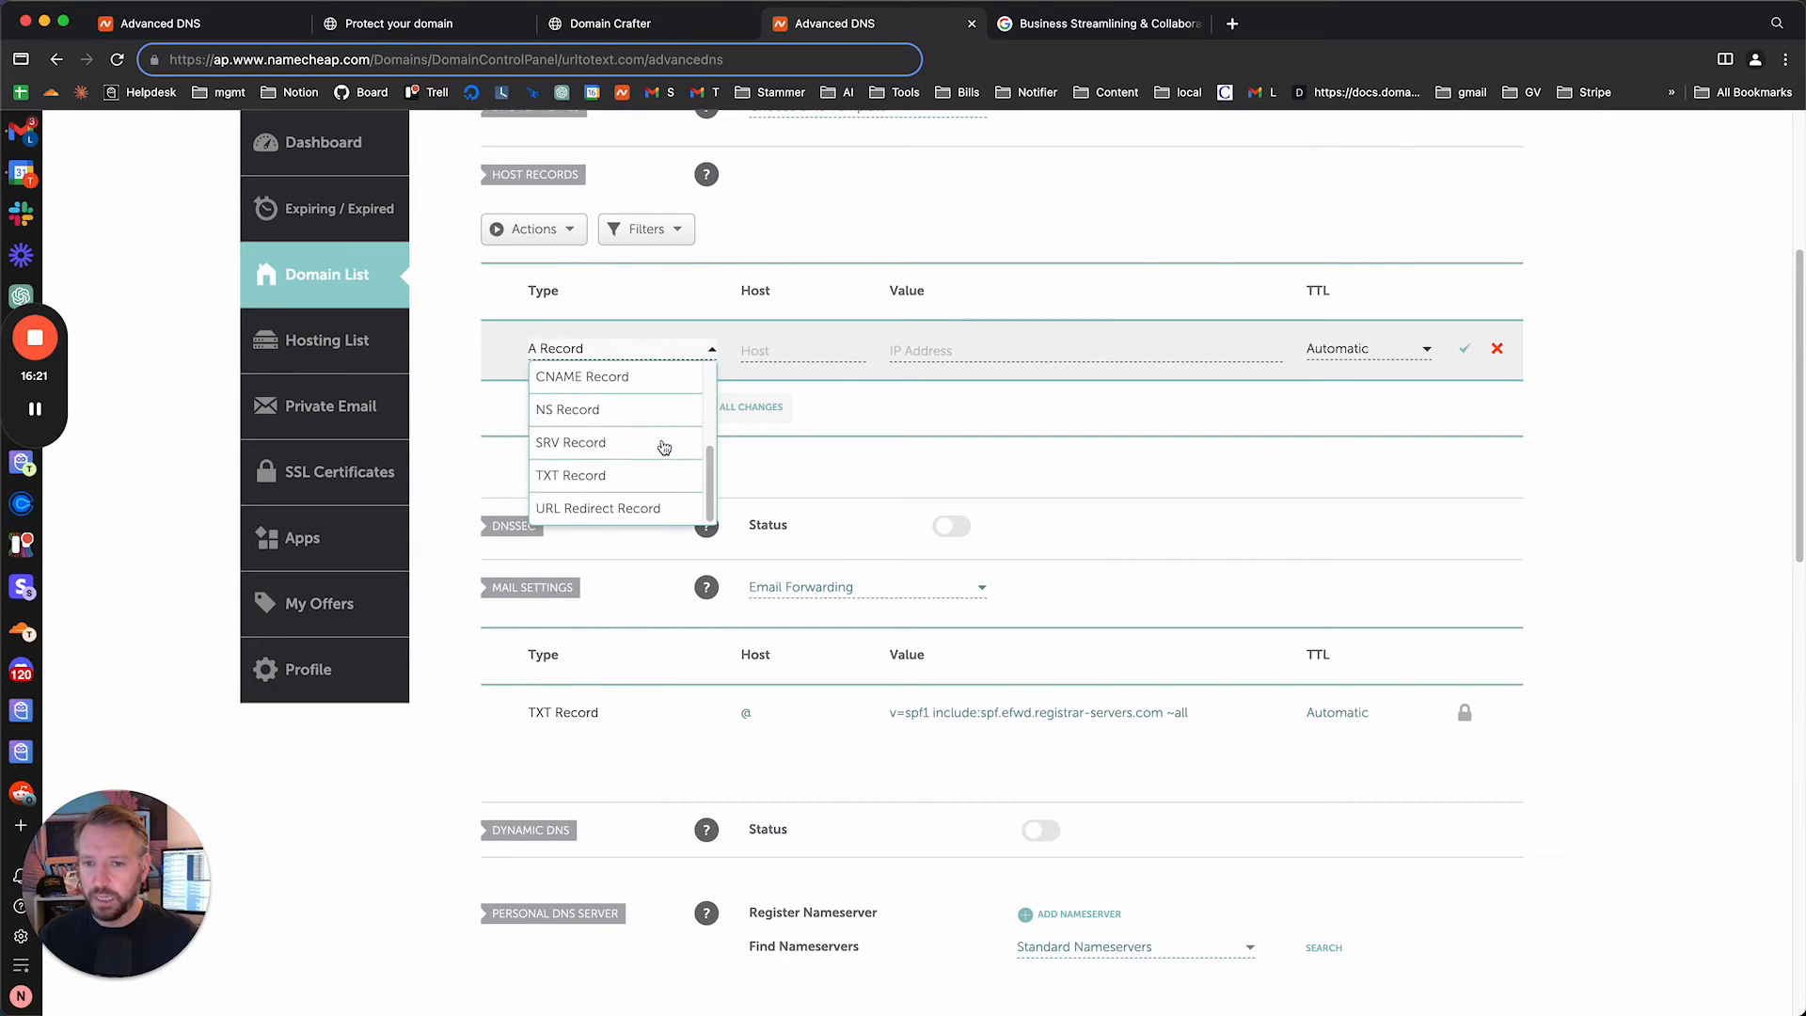
pyautogui.click(626, 475)
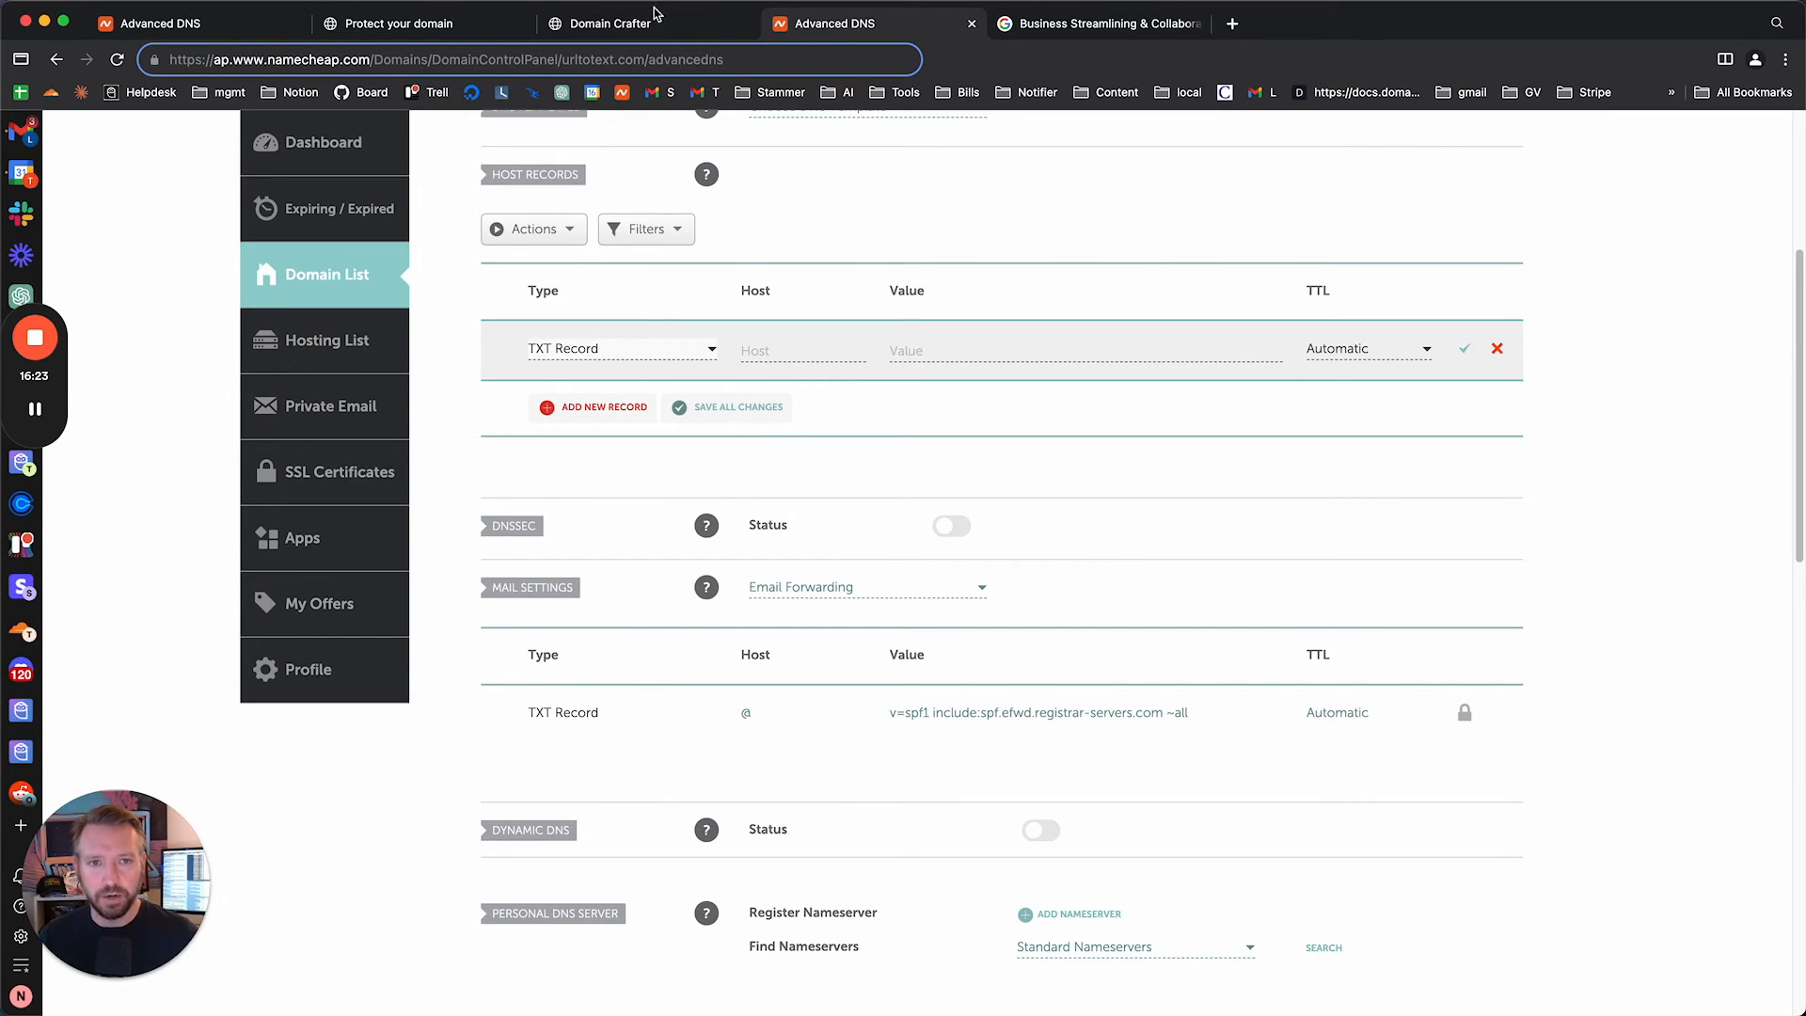
pyautogui.click(430, 30)
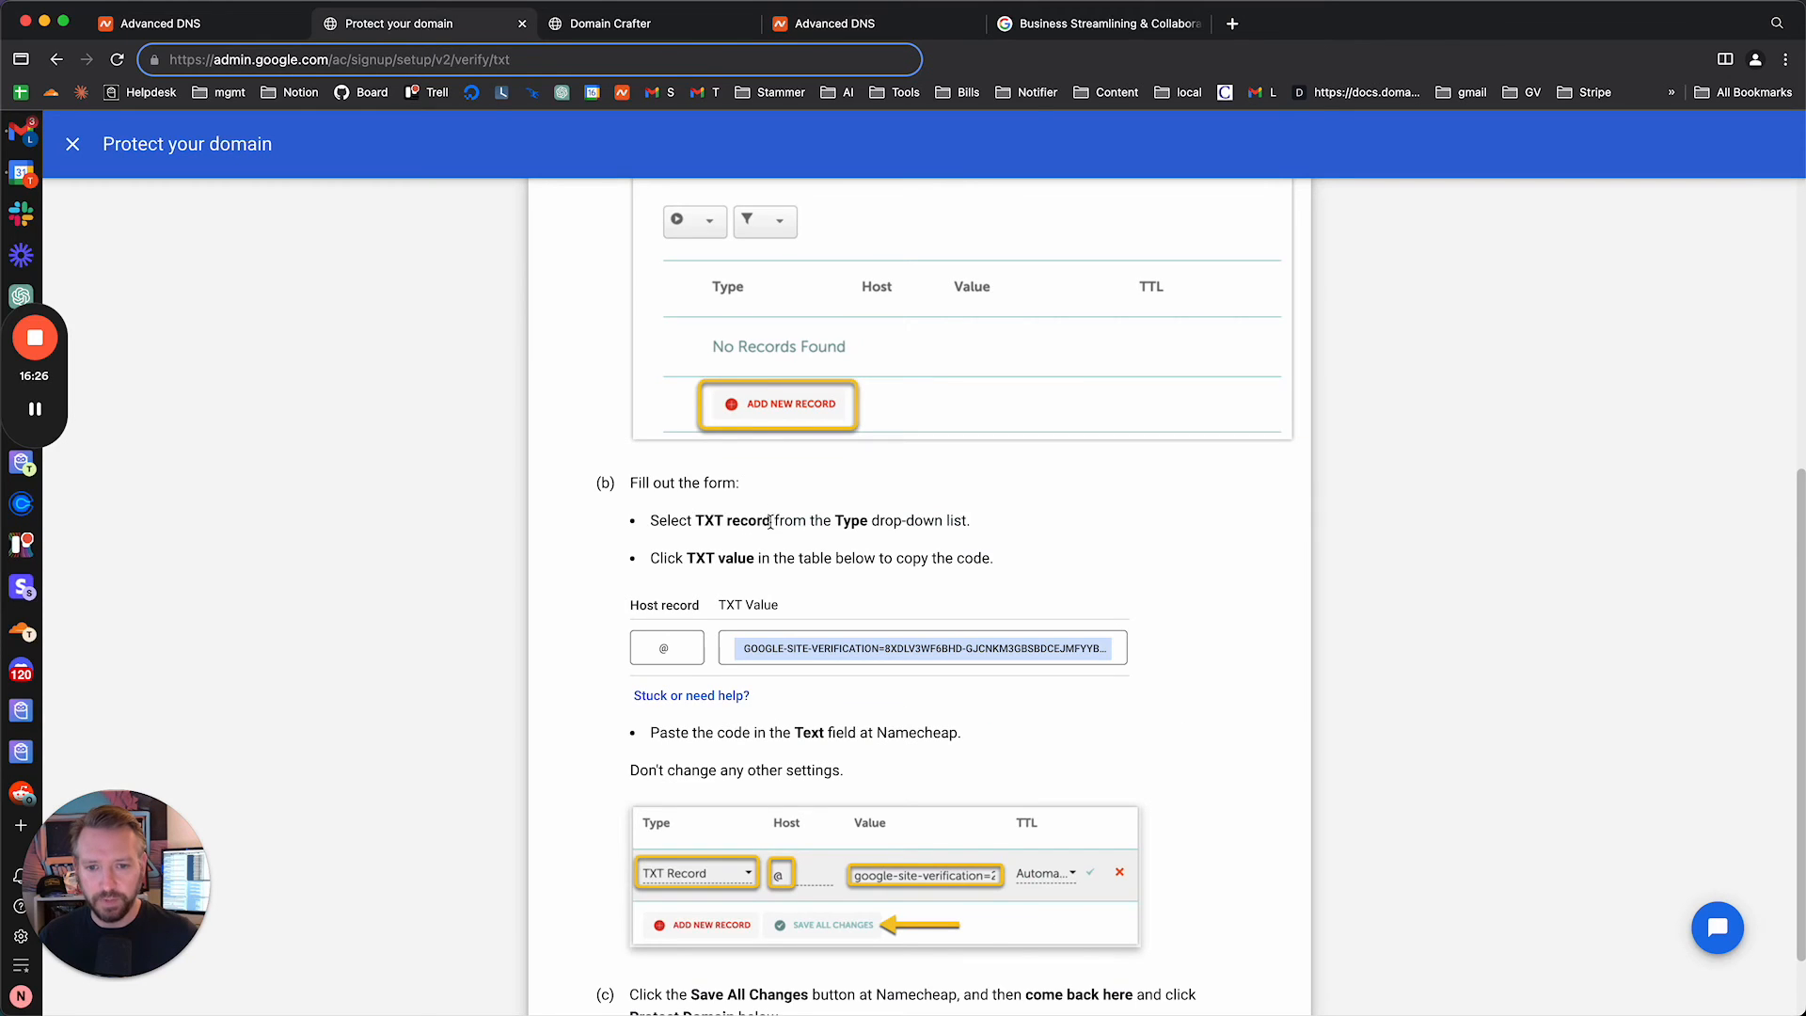
pyautogui.click(828, 24)
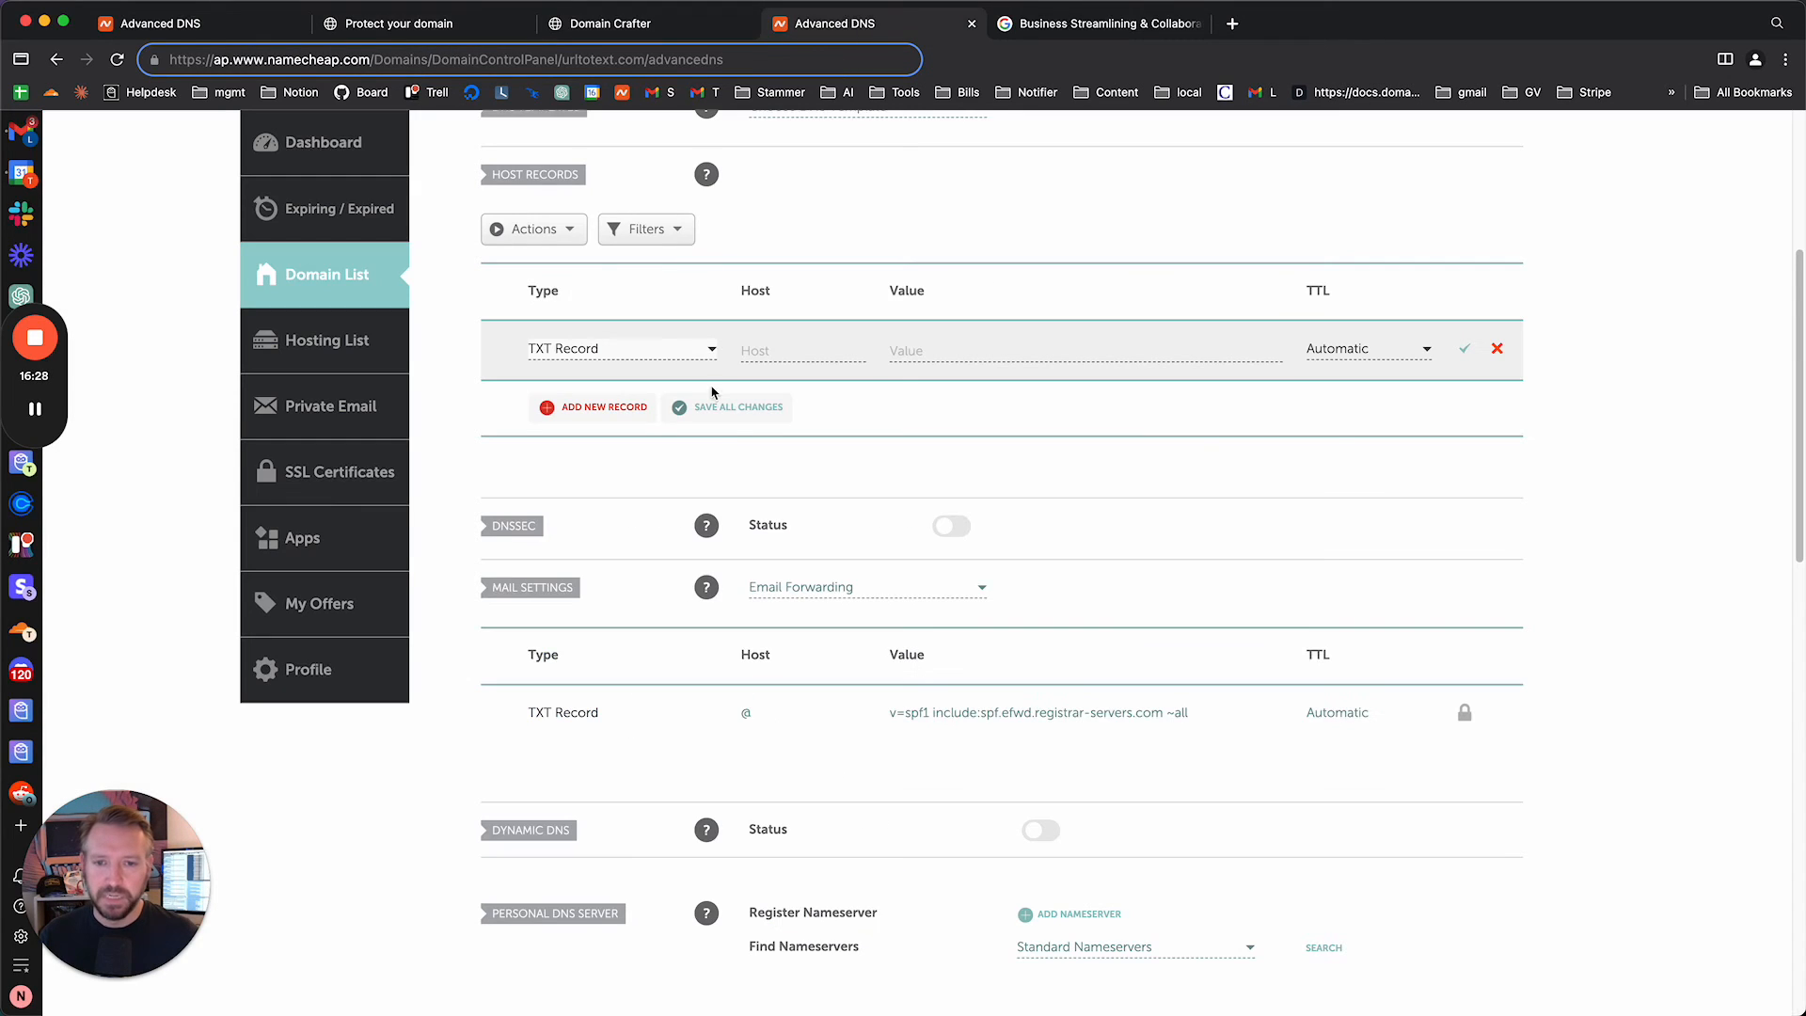
pyautogui.click(830, 353)
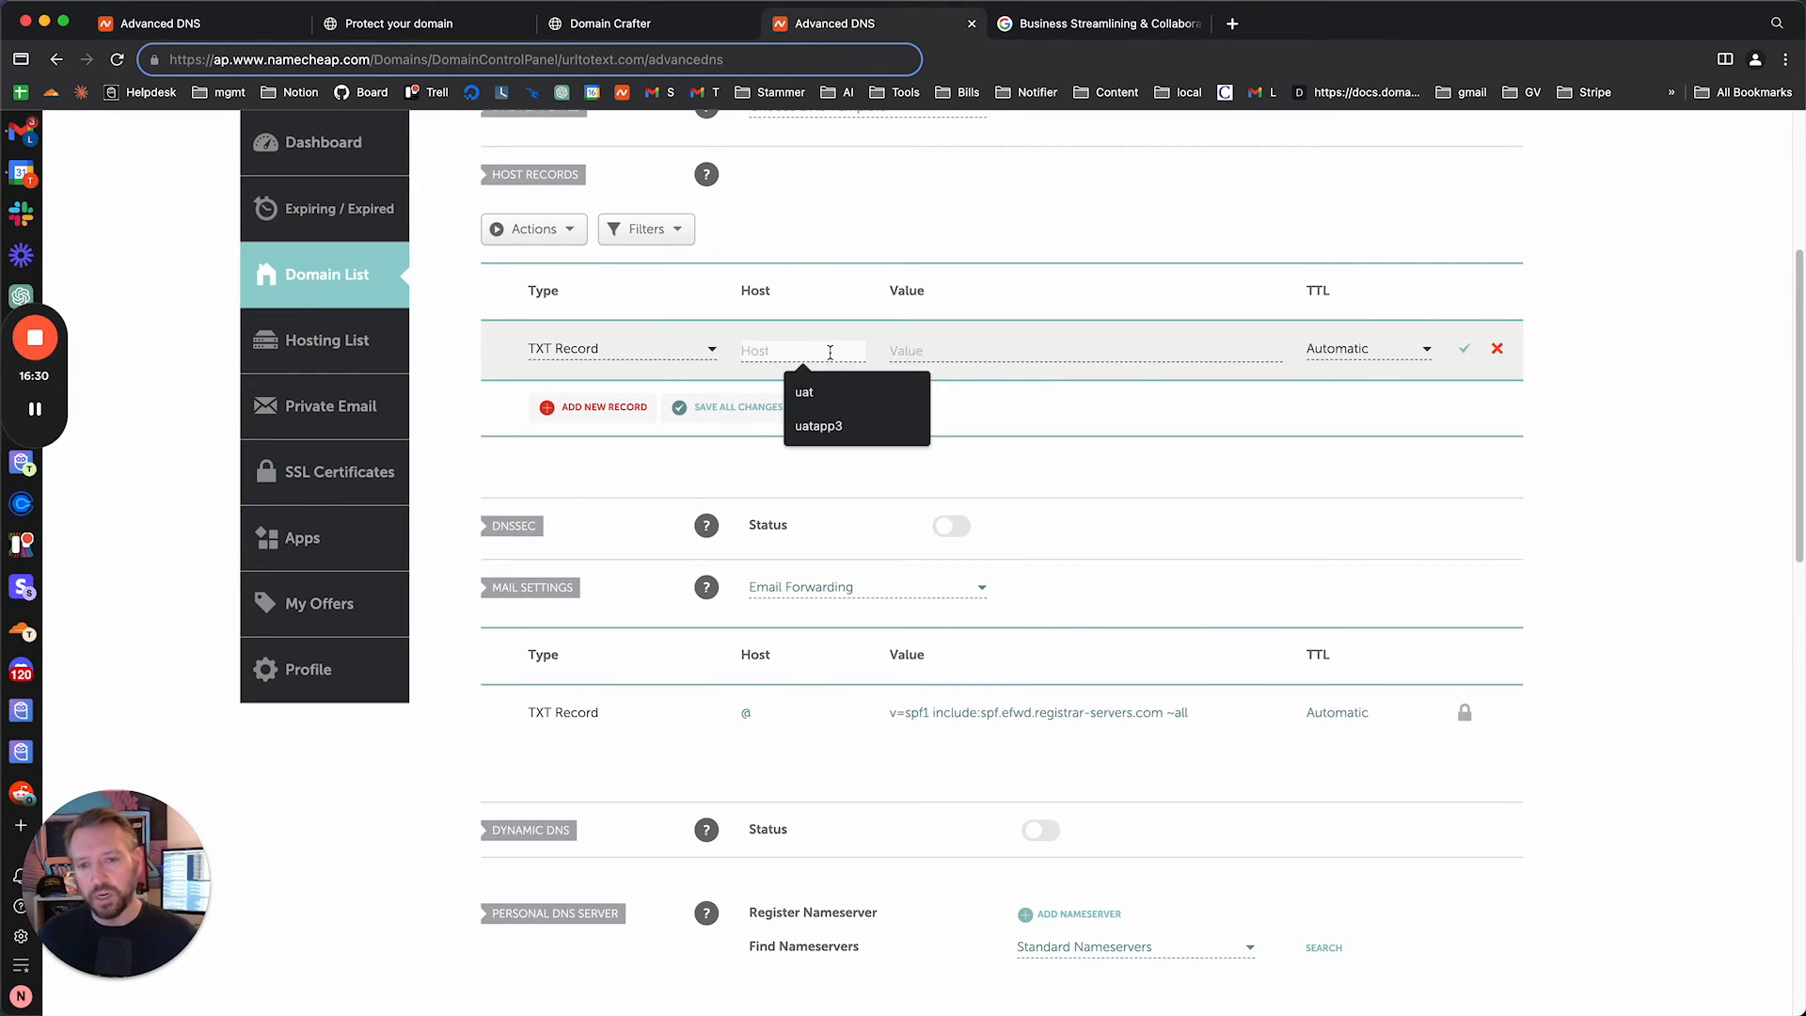
pyautogui.write('@')
pyautogui.press('Tab')
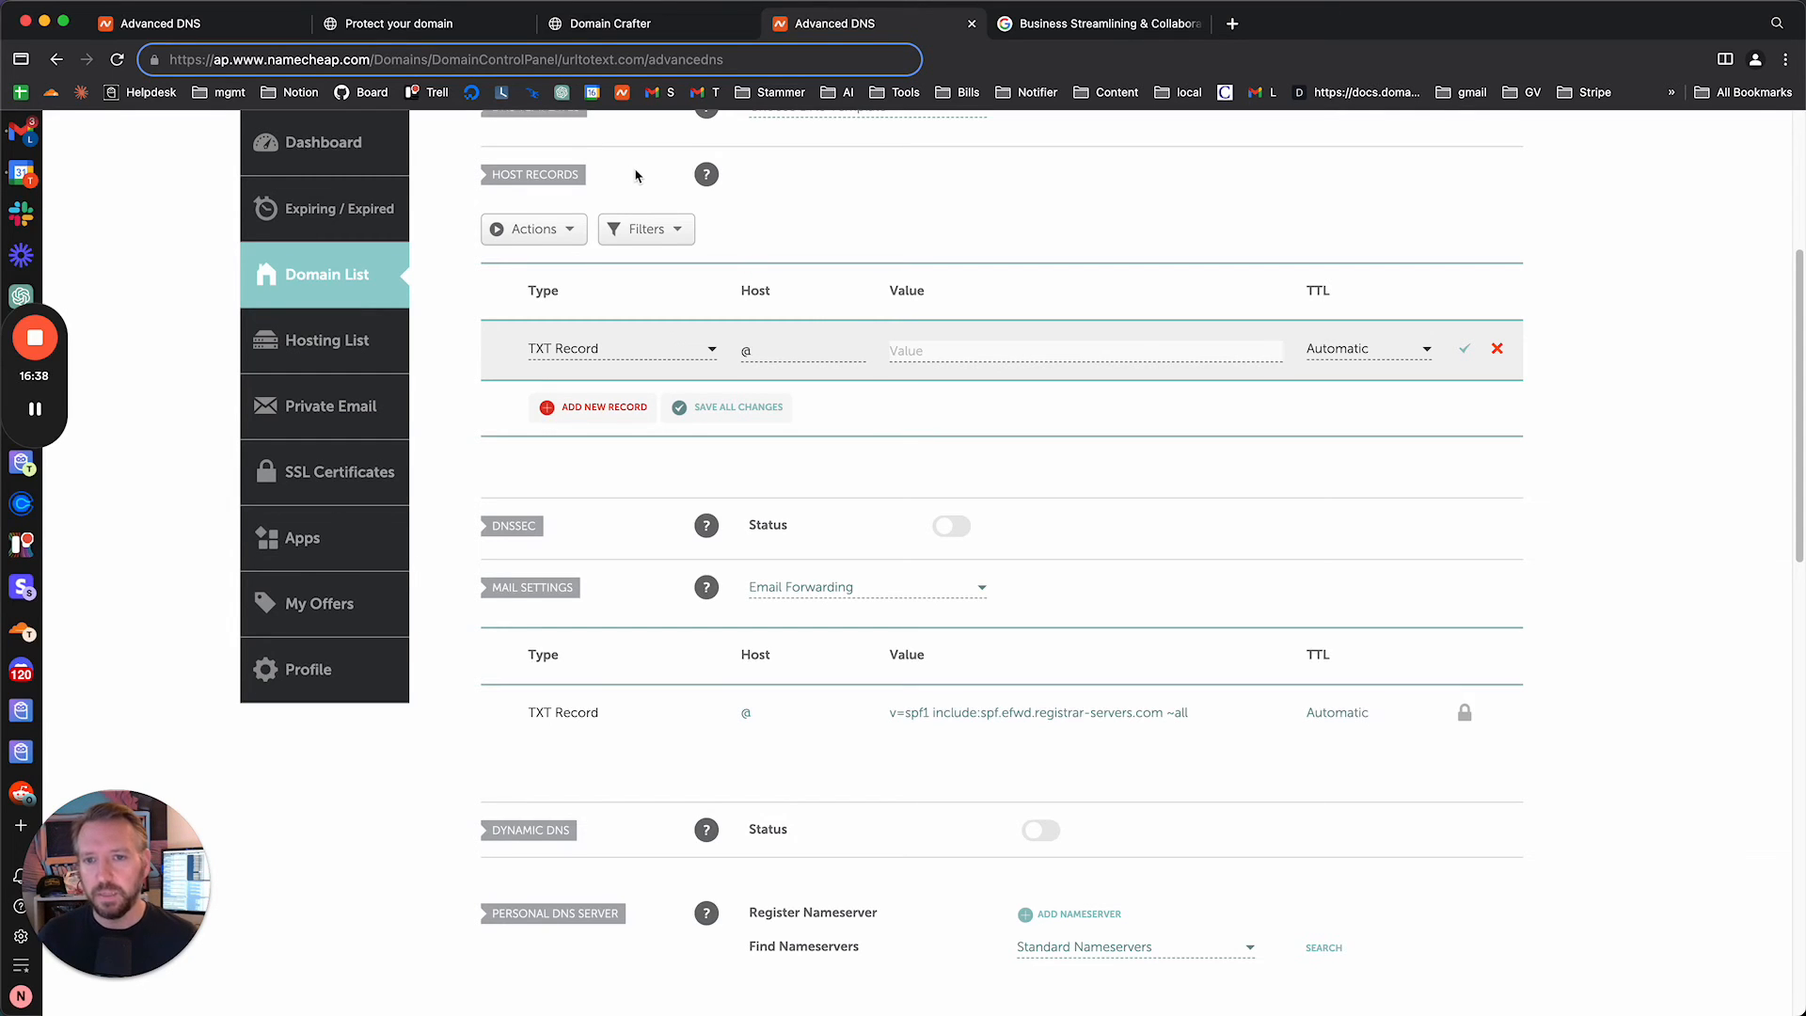
pyautogui.press('super+v')
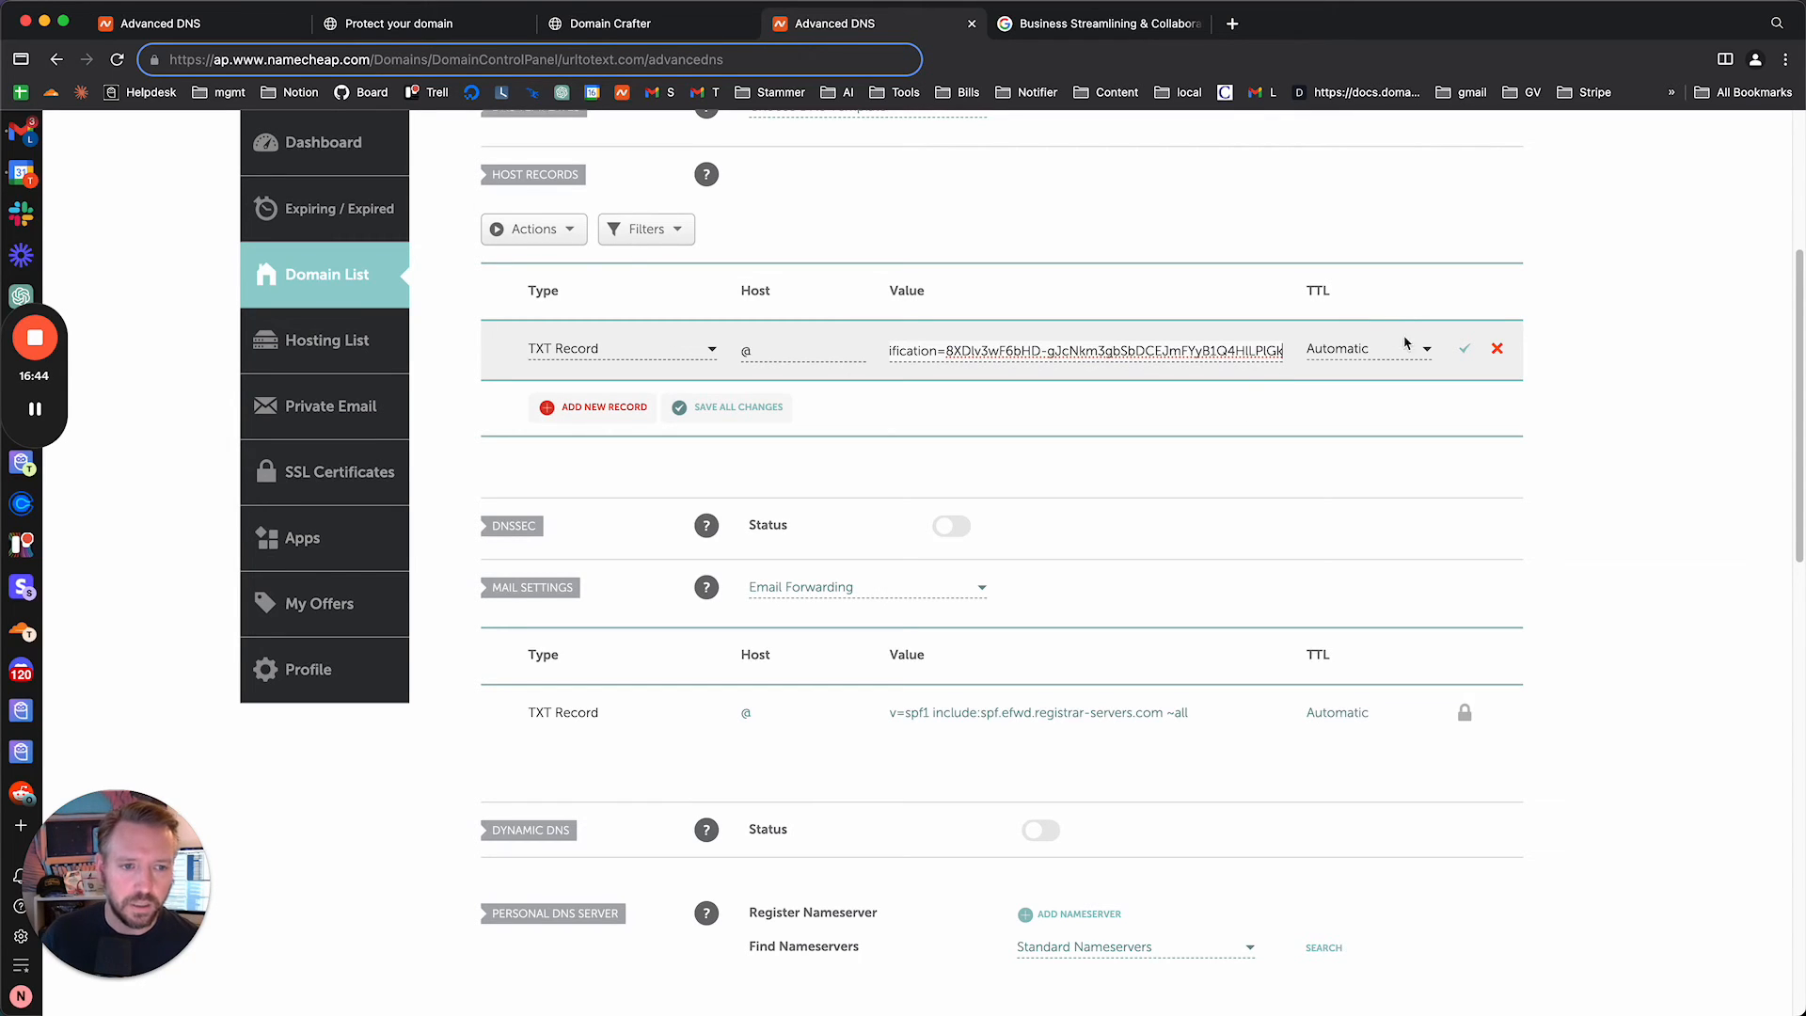
pyautogui.click(1464, 349)
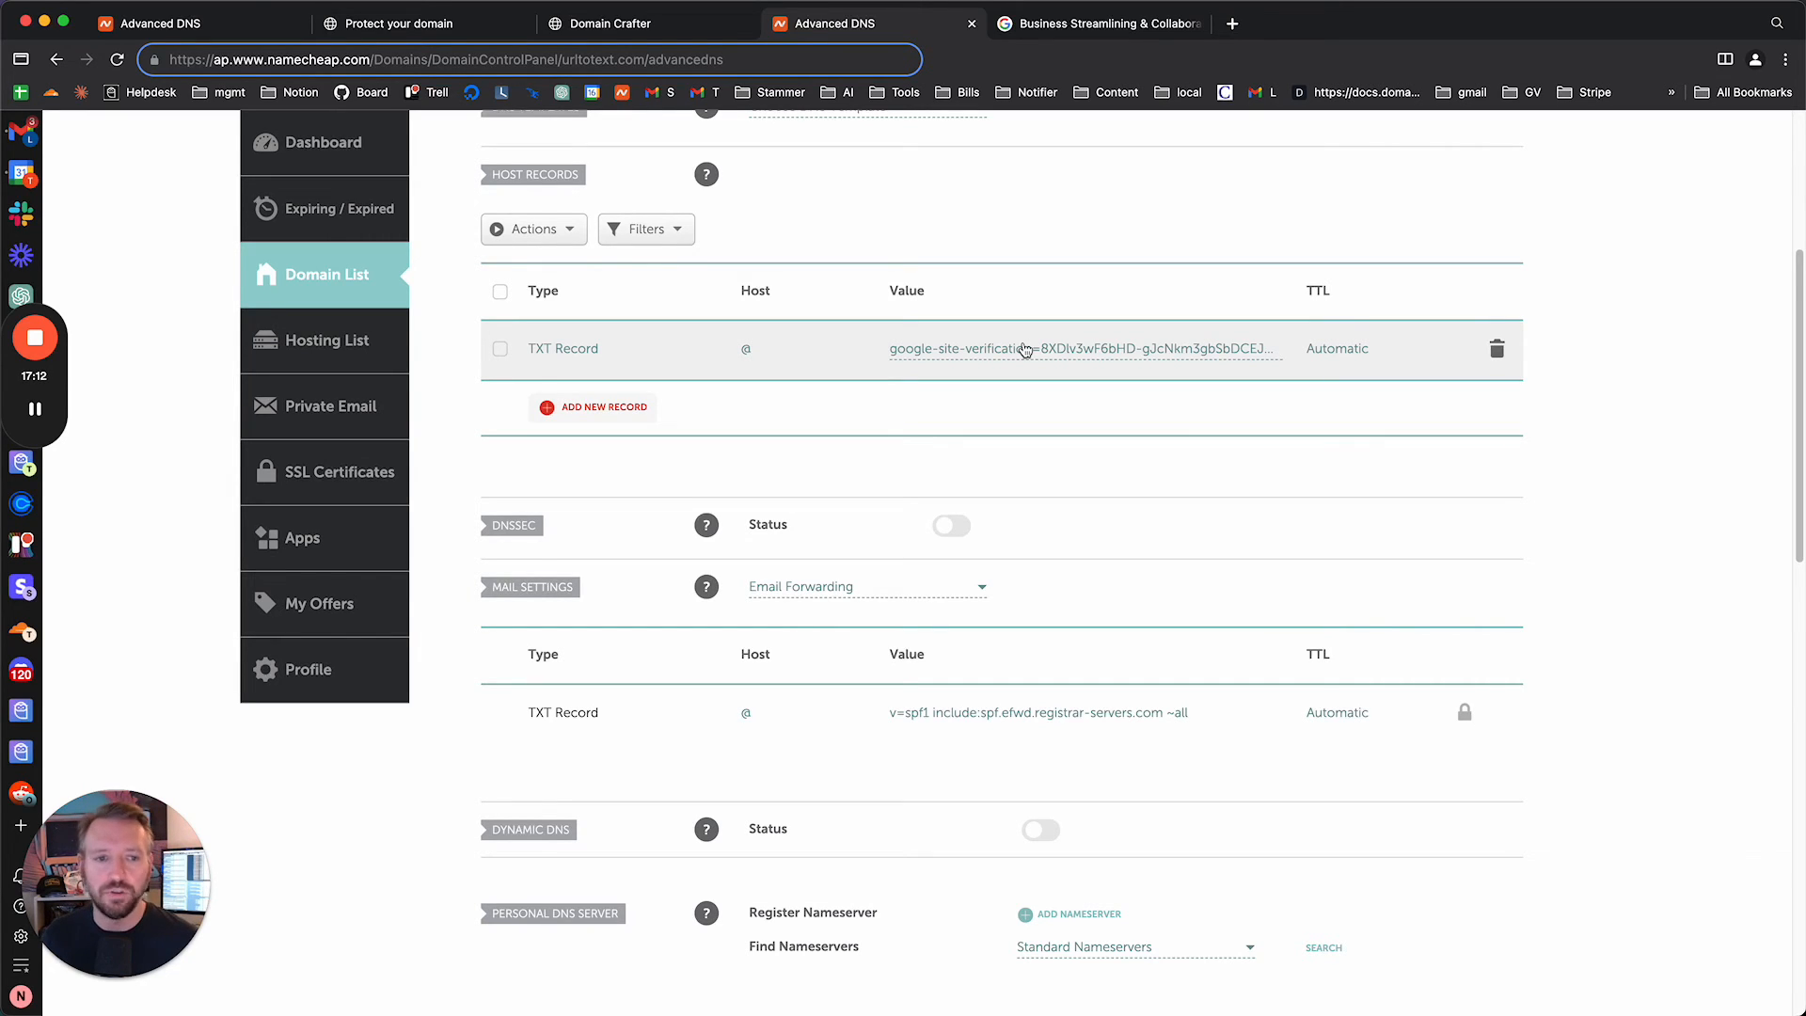
# Wait on Google's Protect your domain page until urltotext.com is confirmed protected.
pyautogui.click(395, 27)
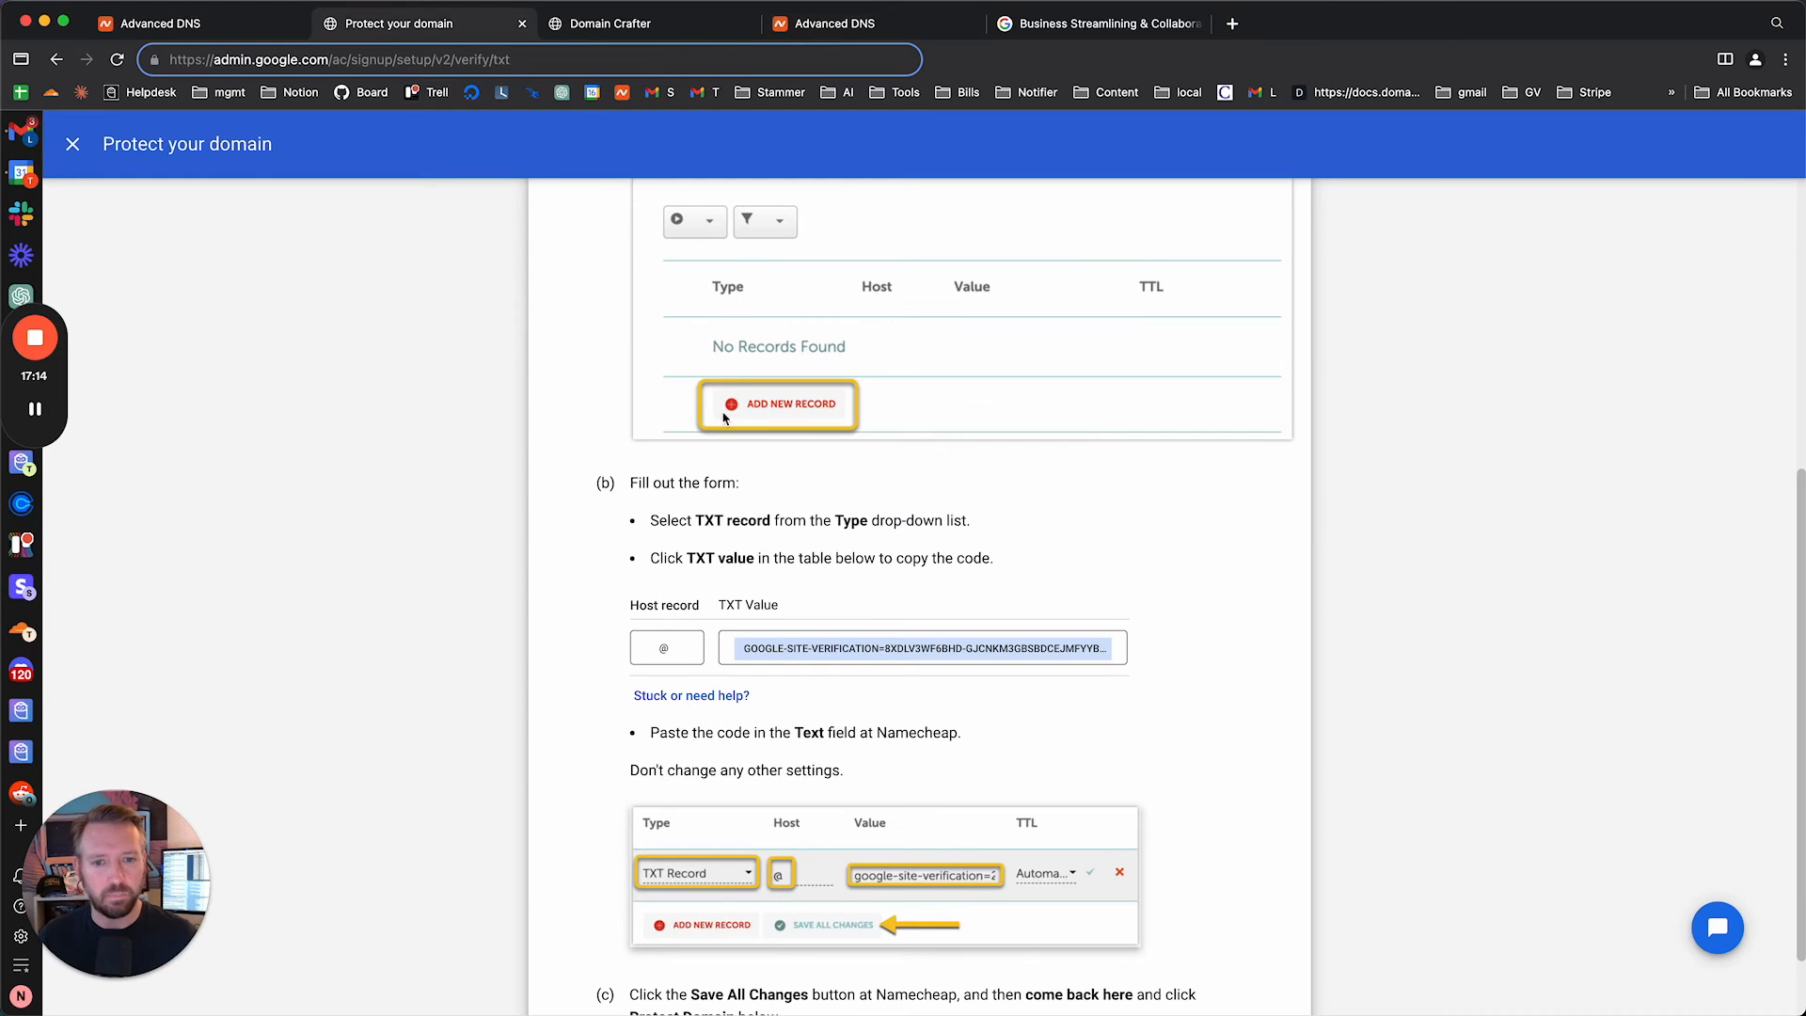
pyautogui.scroll(-1, 734, 768)
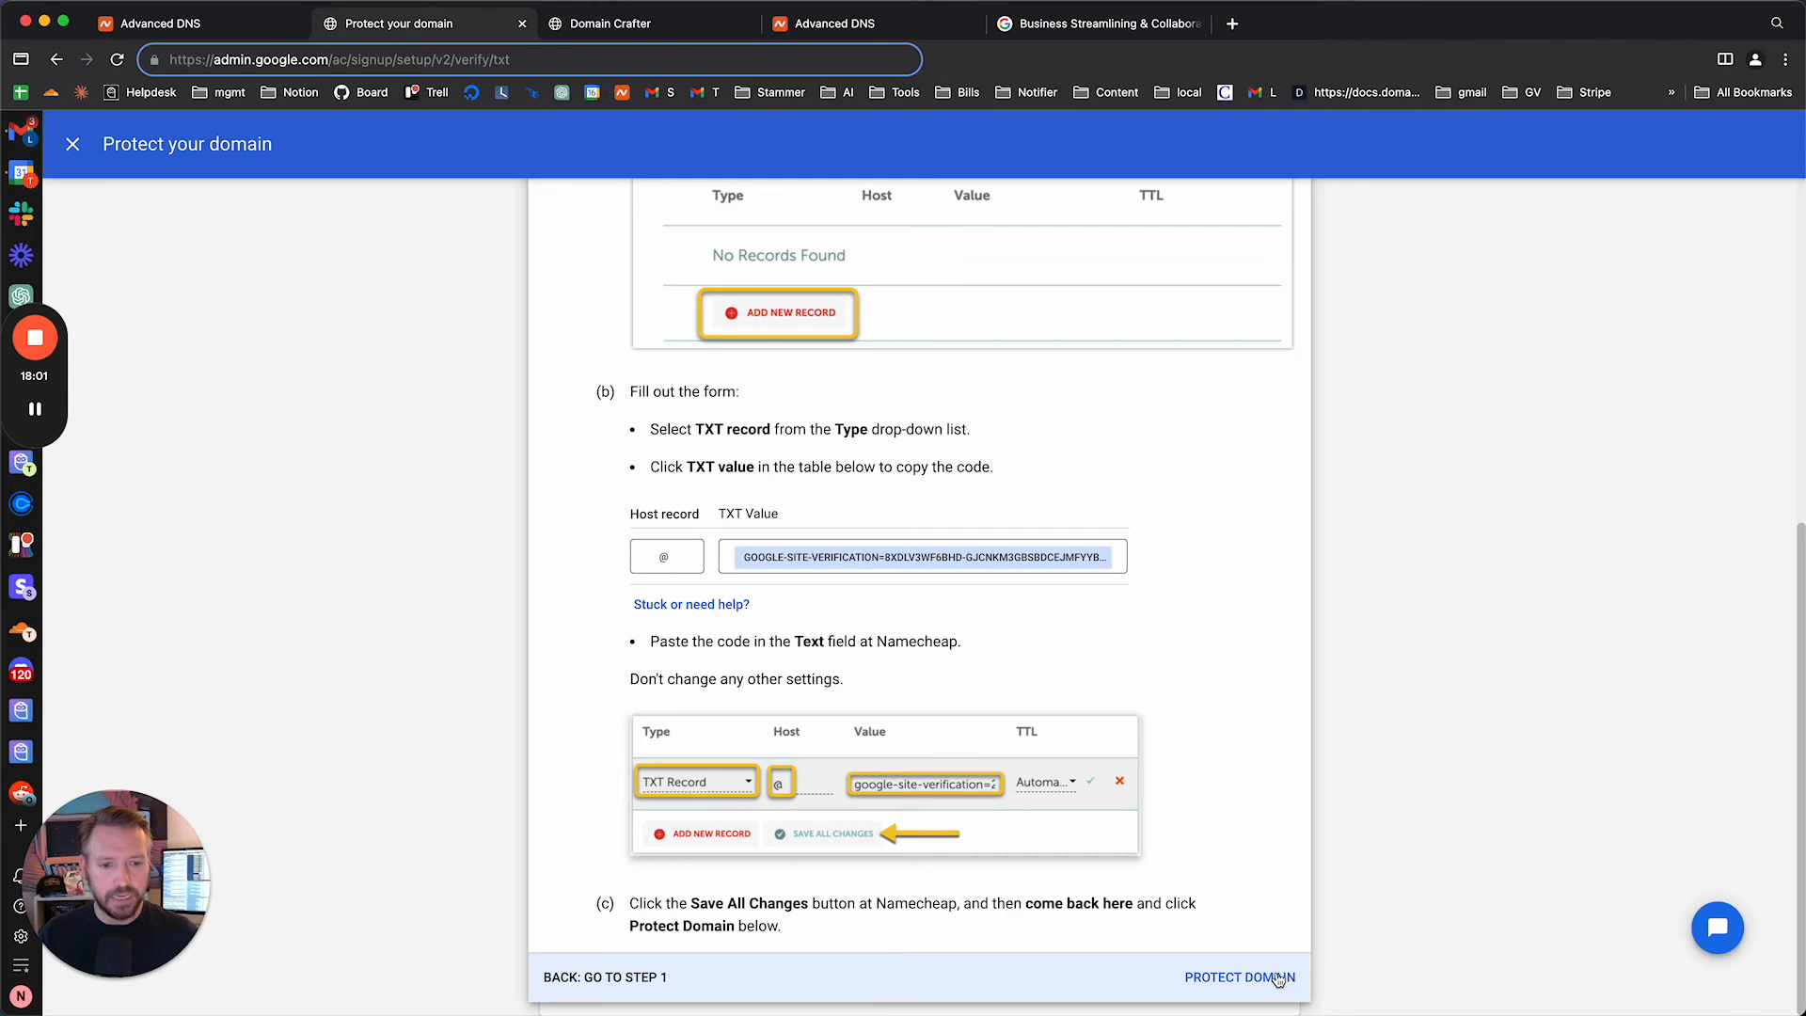
pyautogui.scroll(1, 1267, 978)
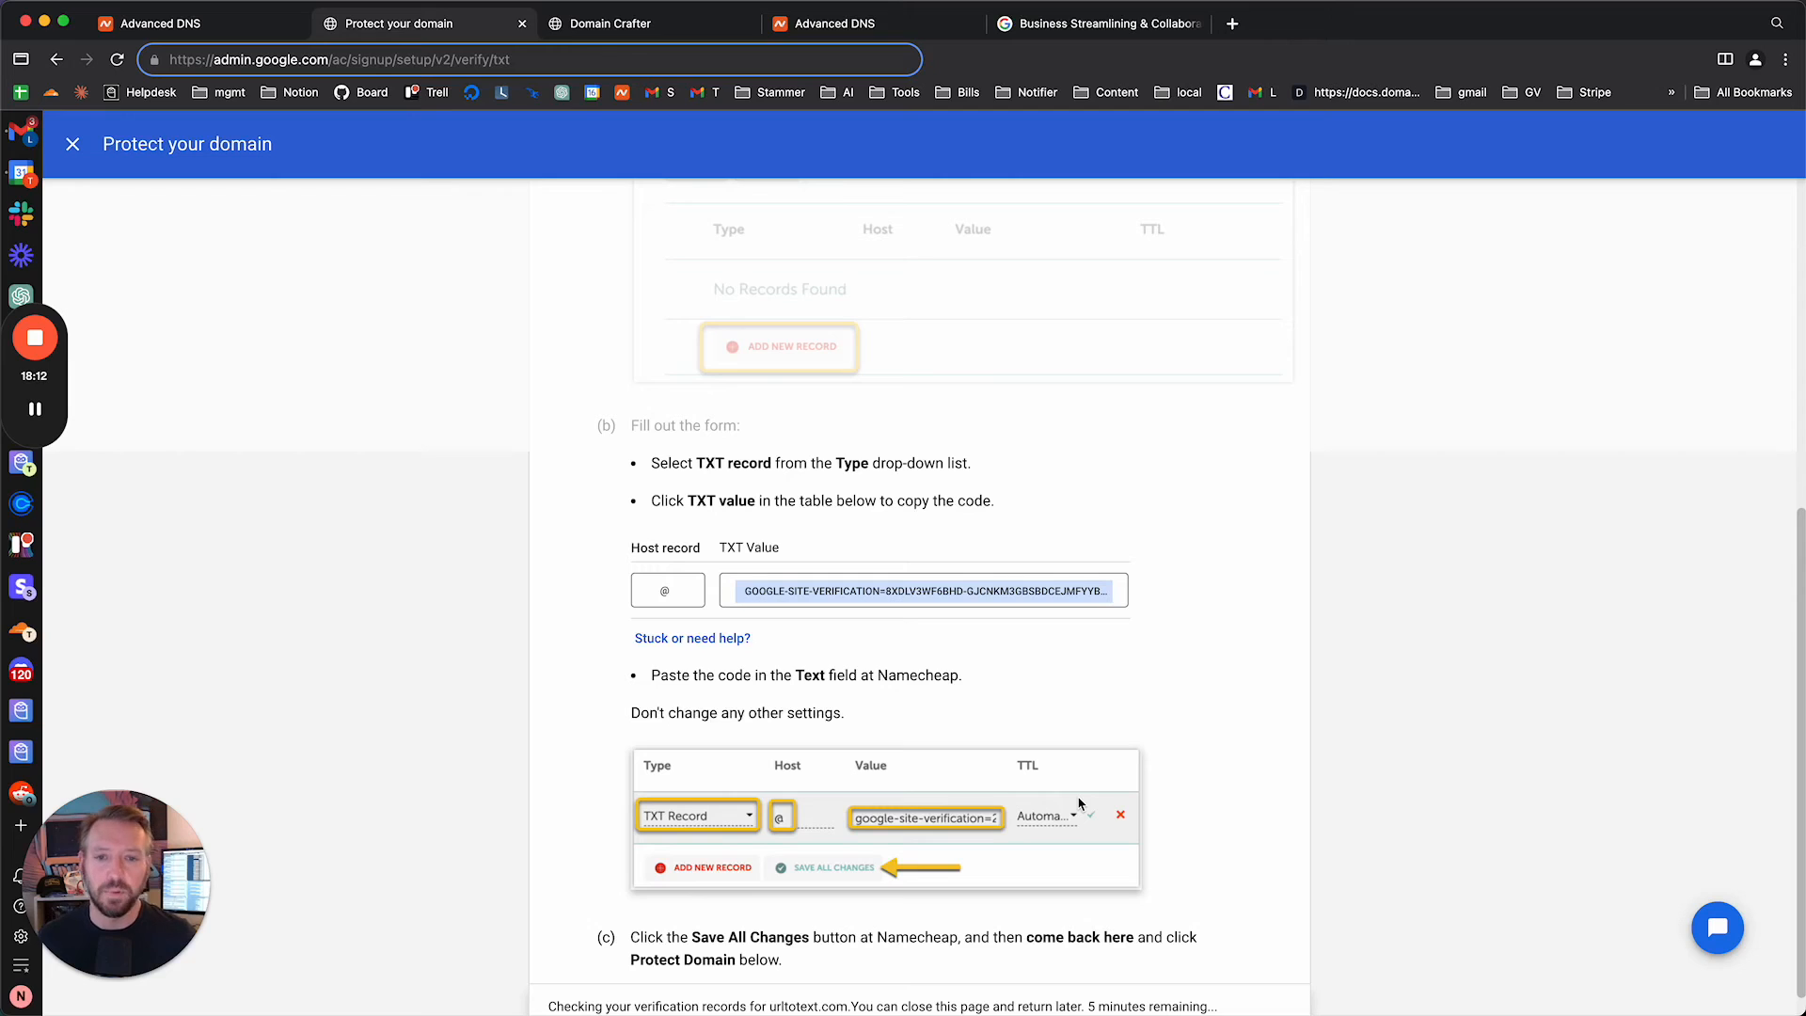
pyautogui.scroll(-1, 1030, 687)
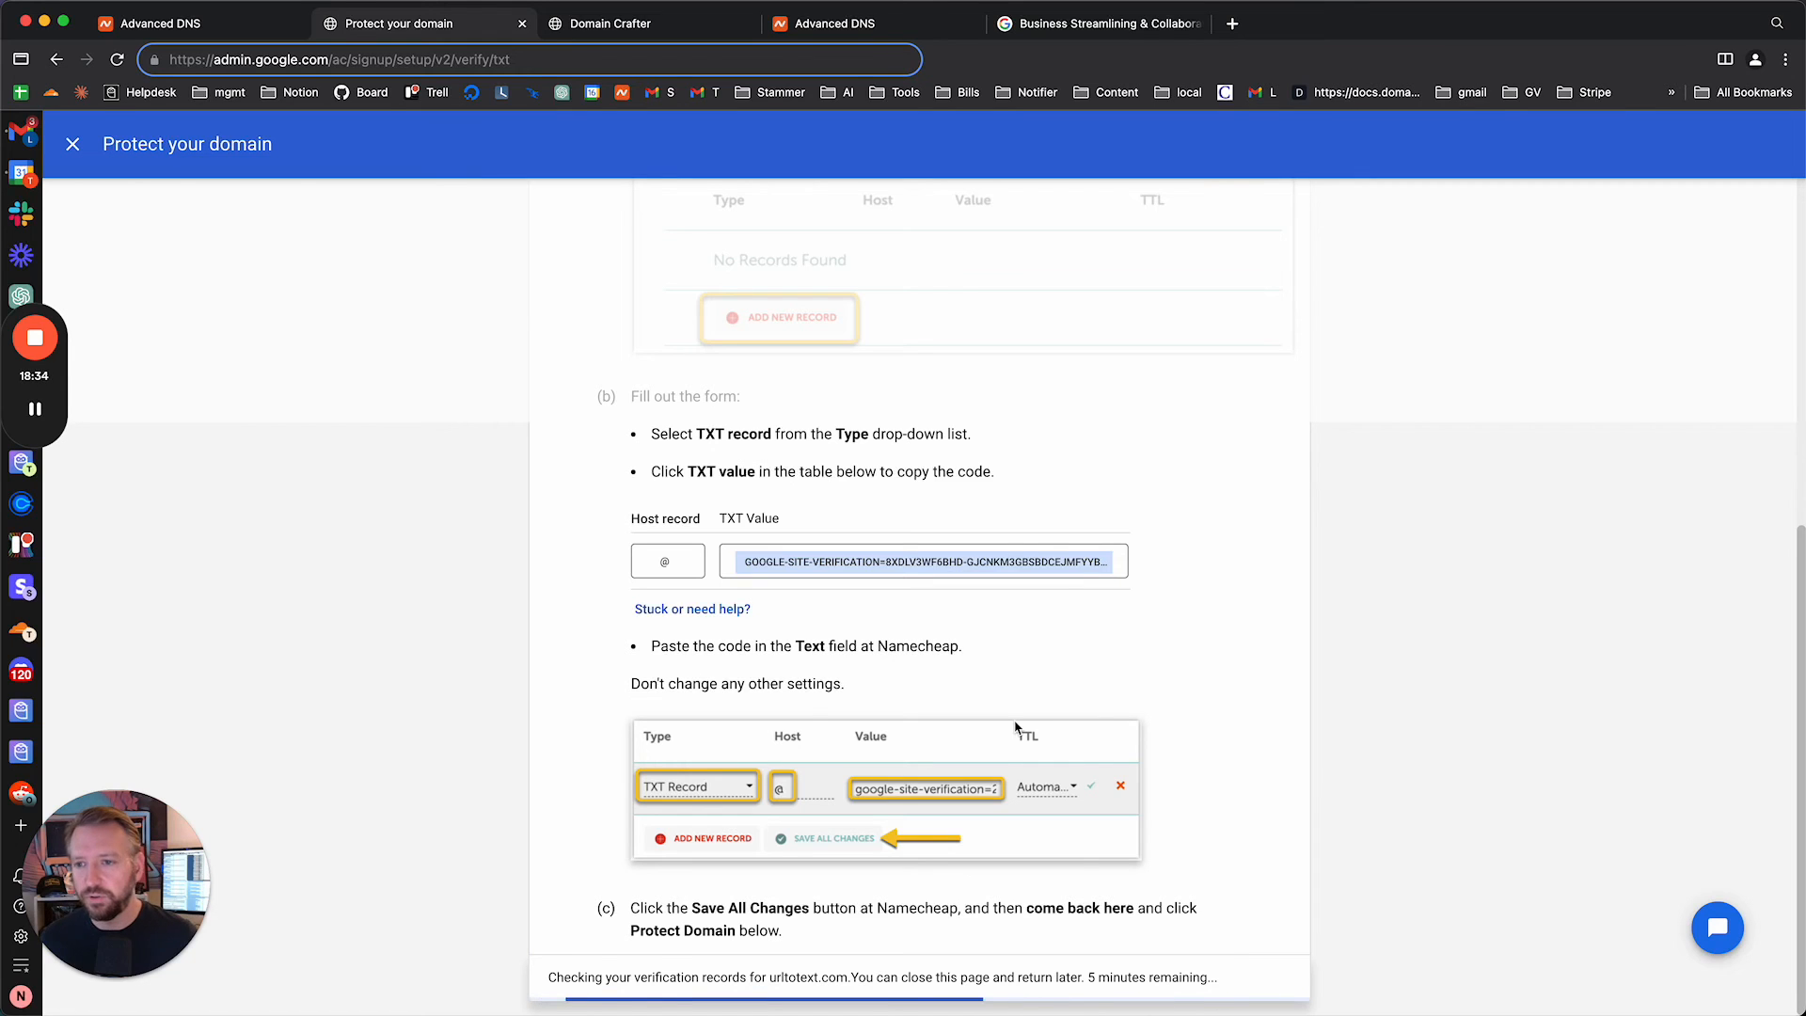
pyautogui.moveTo(45, 402)
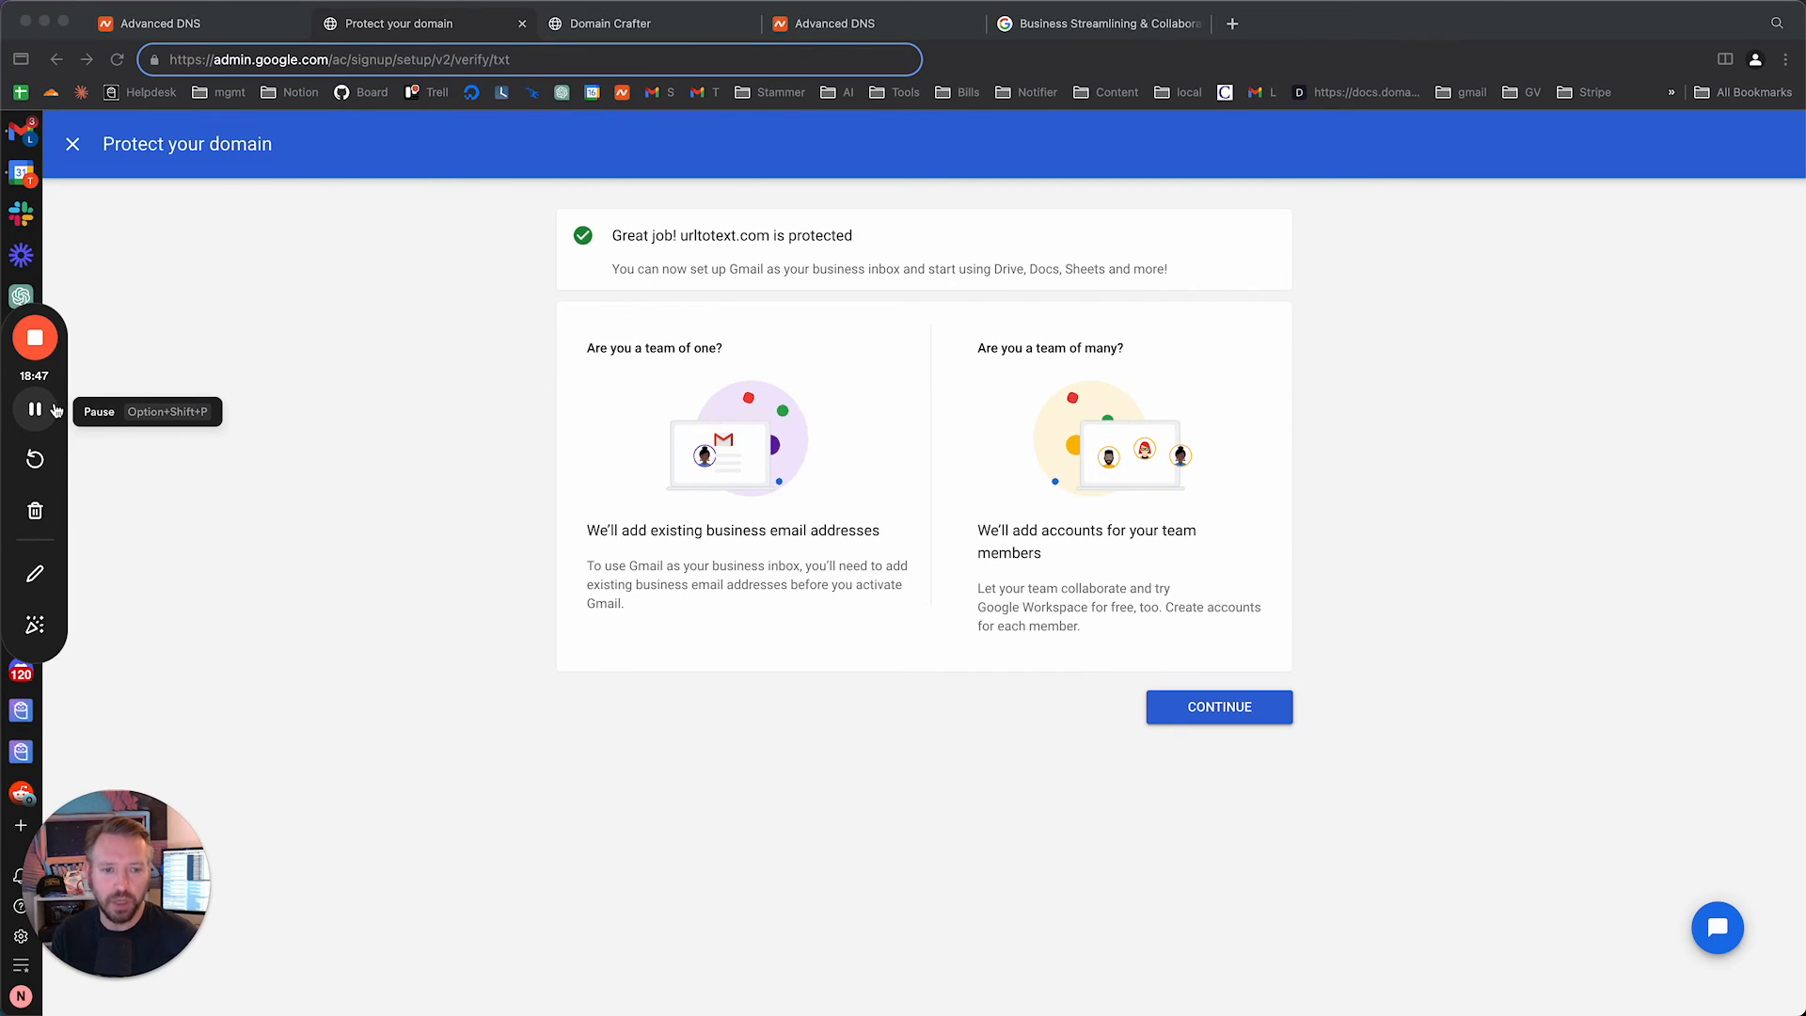
# Go through the Create new users wizard without adding users, returning to the setup checklist.
pyautogui.click(1268, 711)
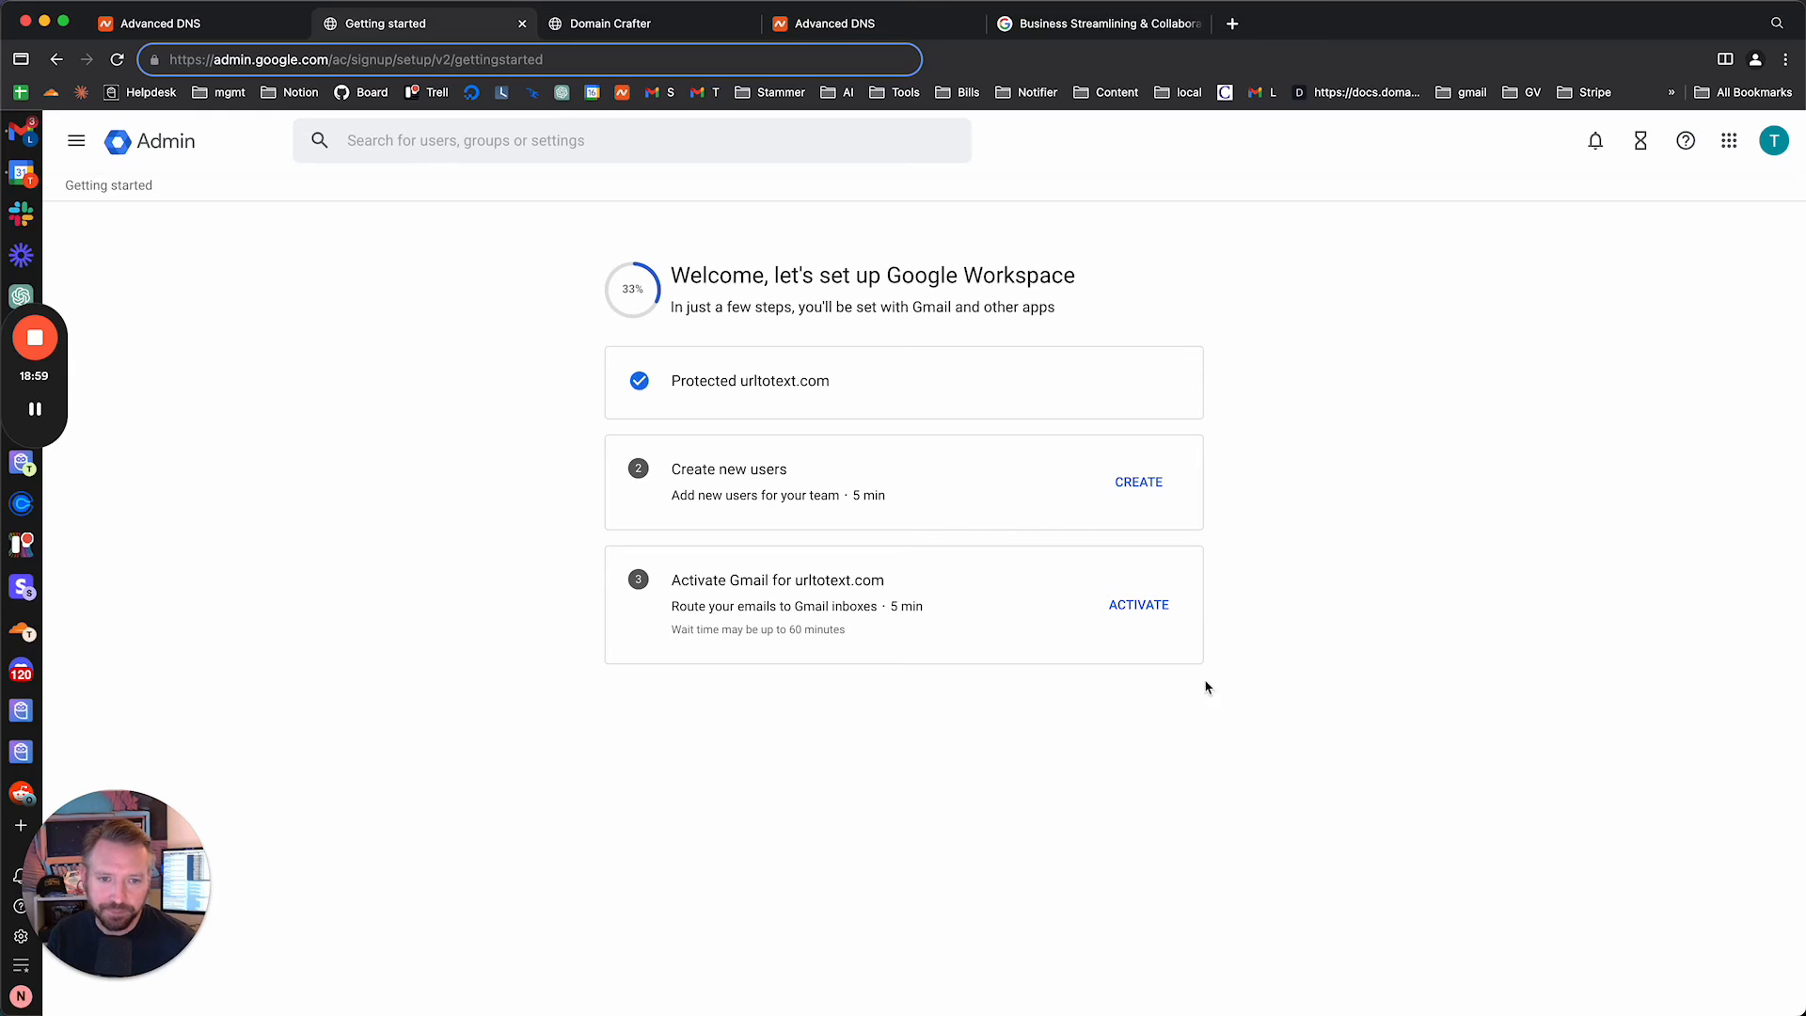
pyautogui.click(1126, 493)
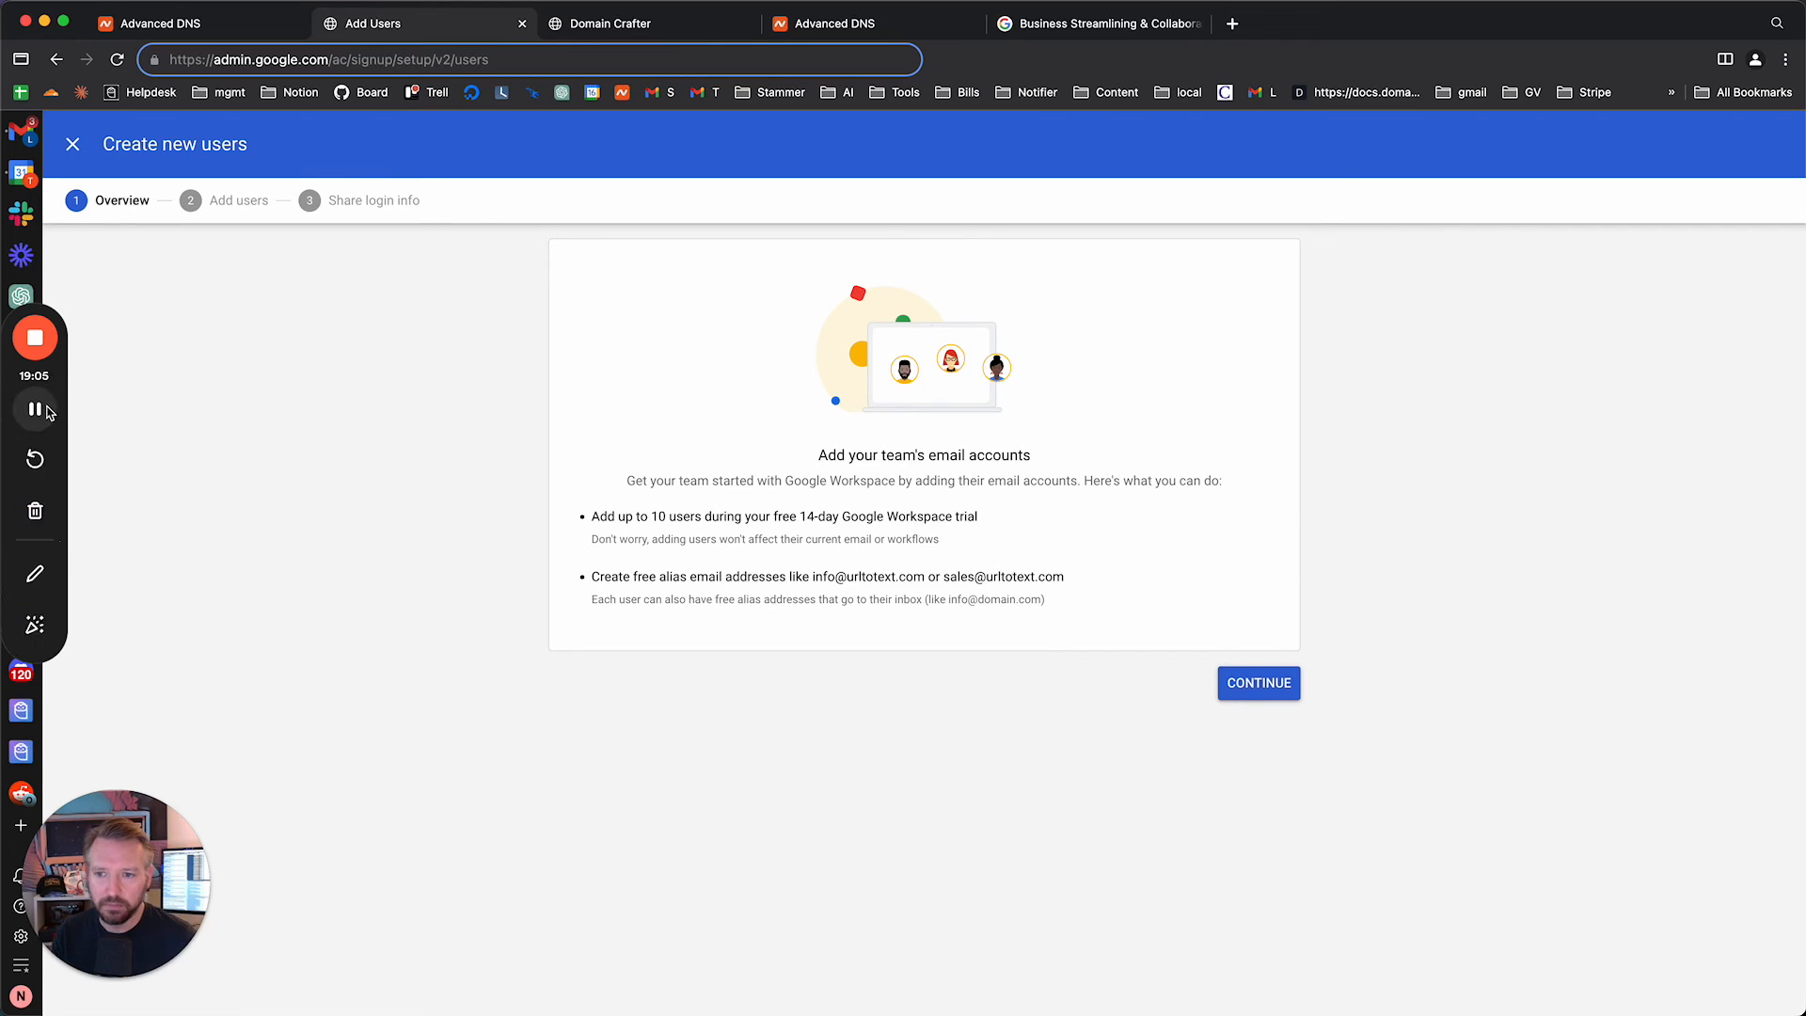
pyautogui.click(1282, 683)
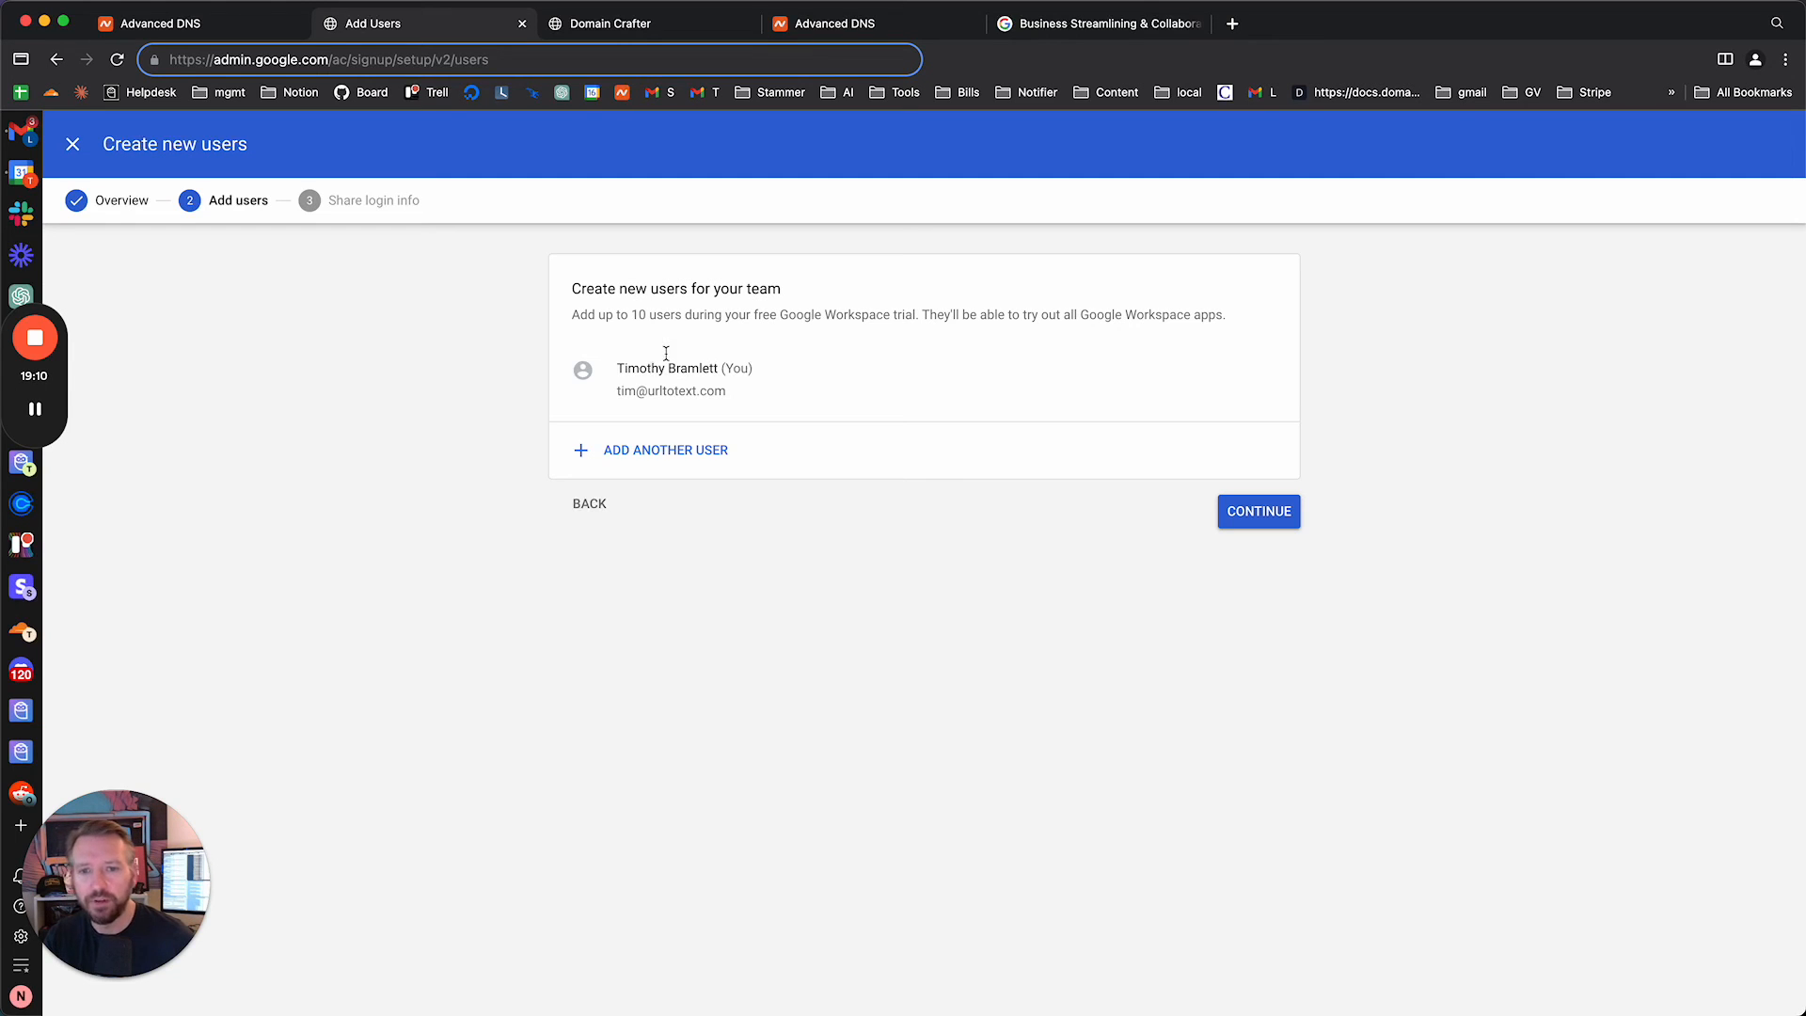
pyautogui.click(1230, 521)
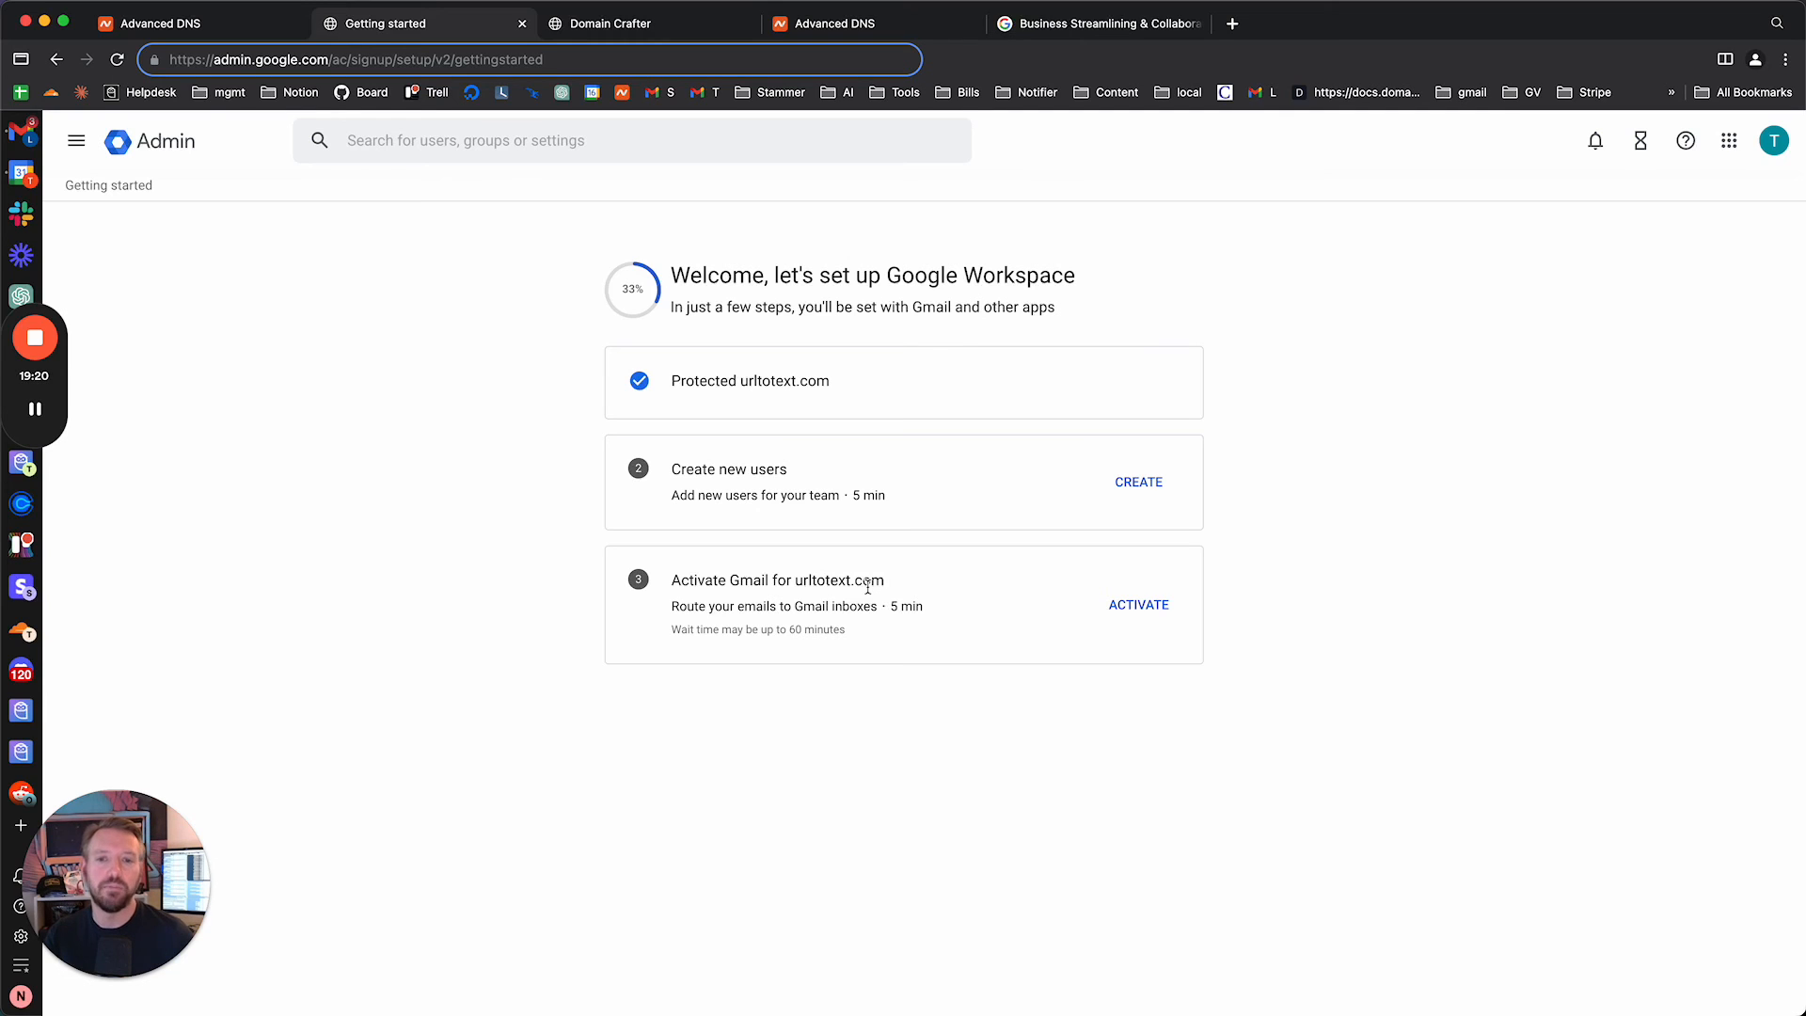
# Start Gmail activation for urltotext.com and reach step 2, adding the Google MX record.
pyautogui.click(1141, 609)
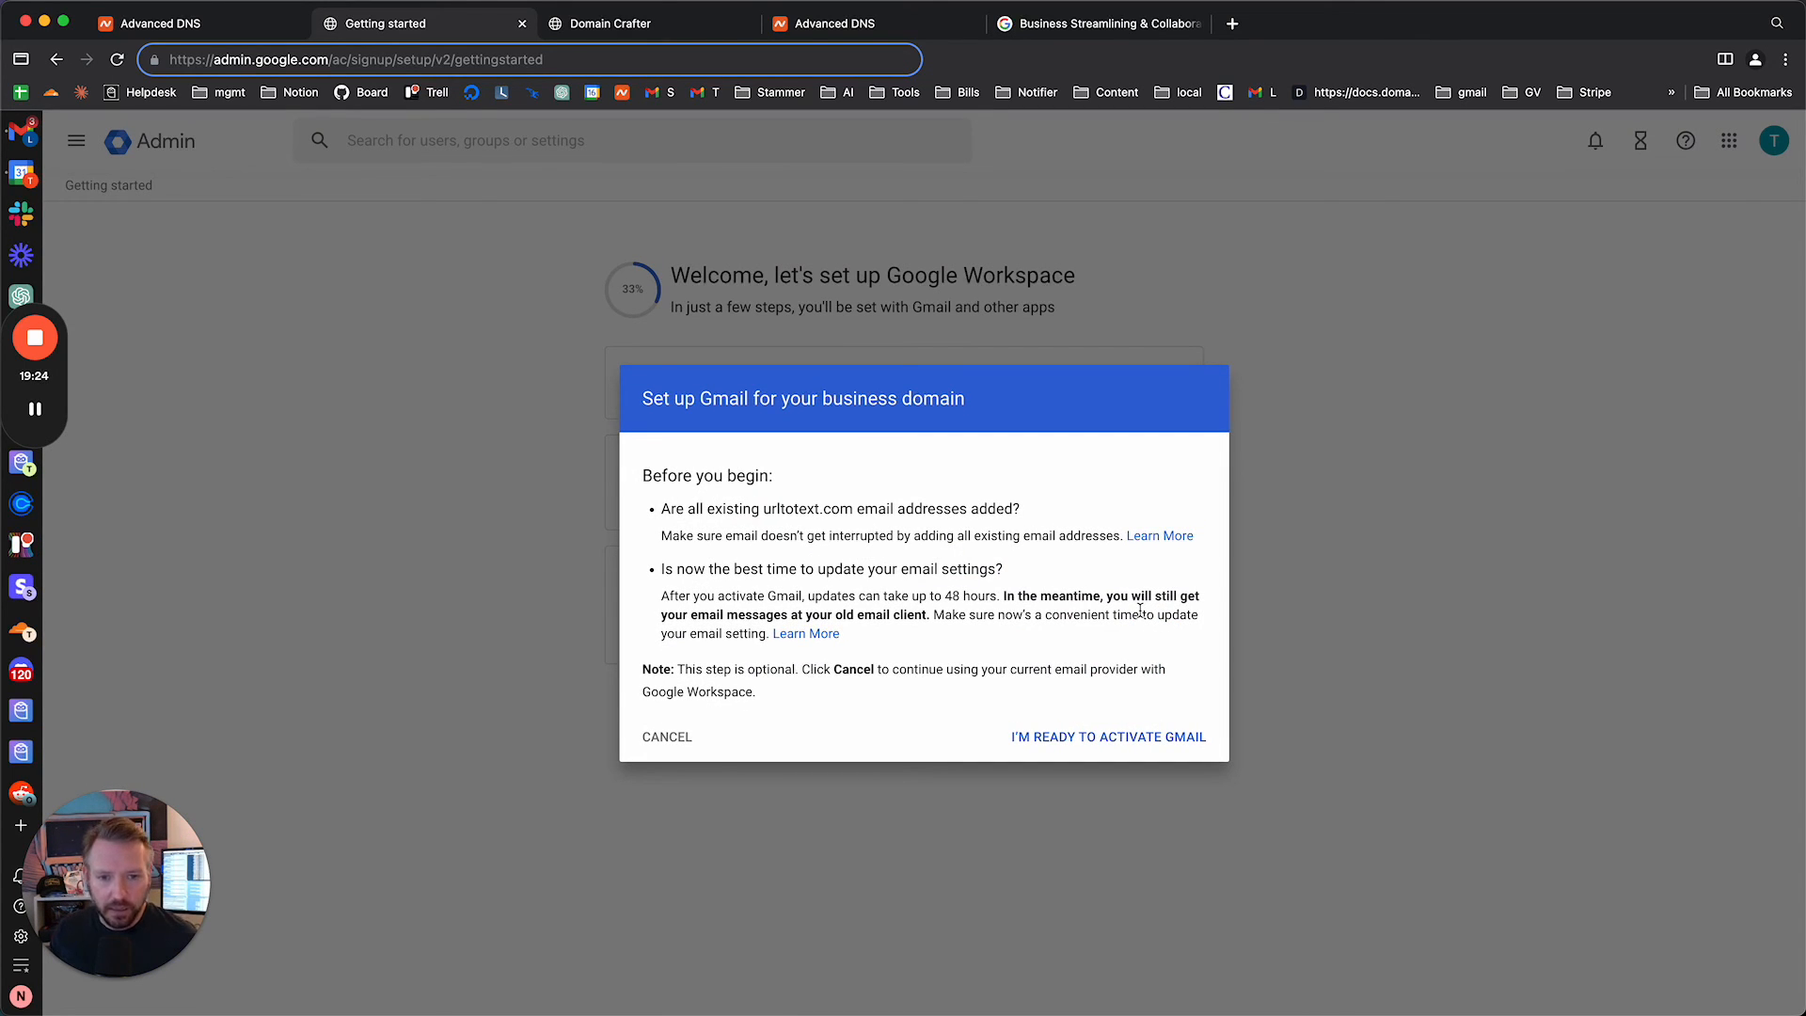
pyautogui.click(1096, 746)
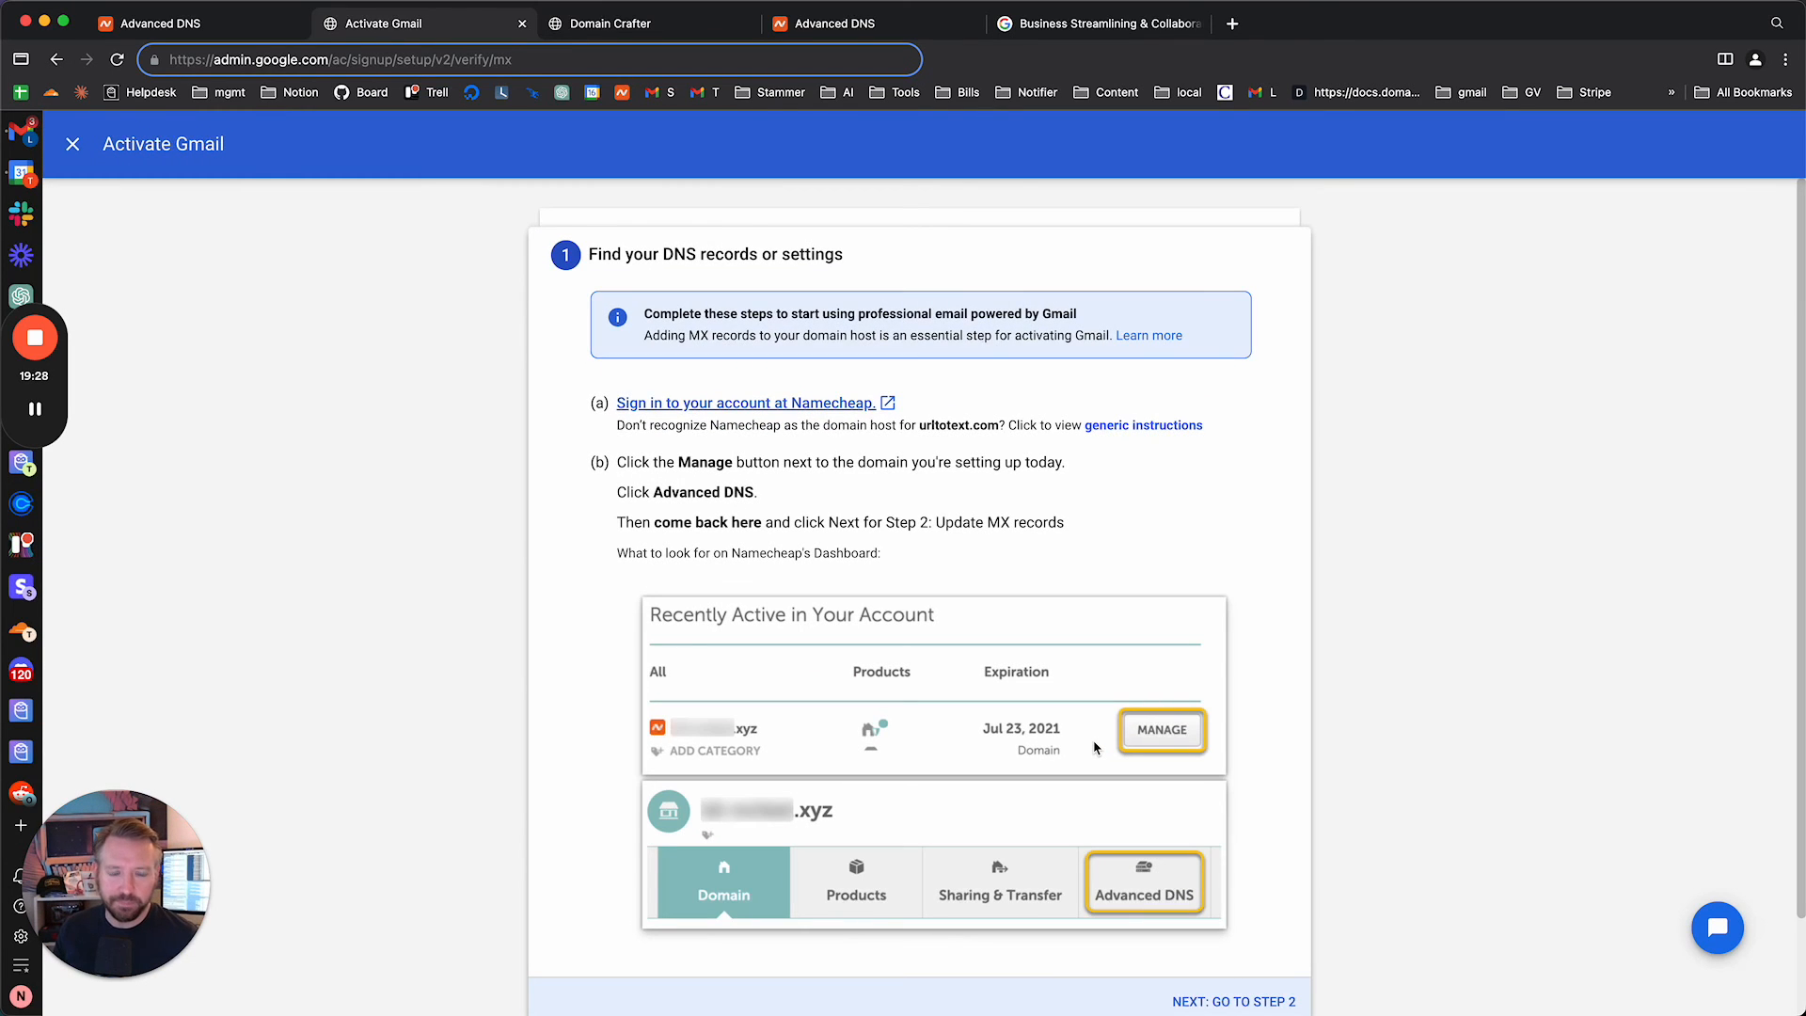
pyautogui.scroll(-2, 887, 666)
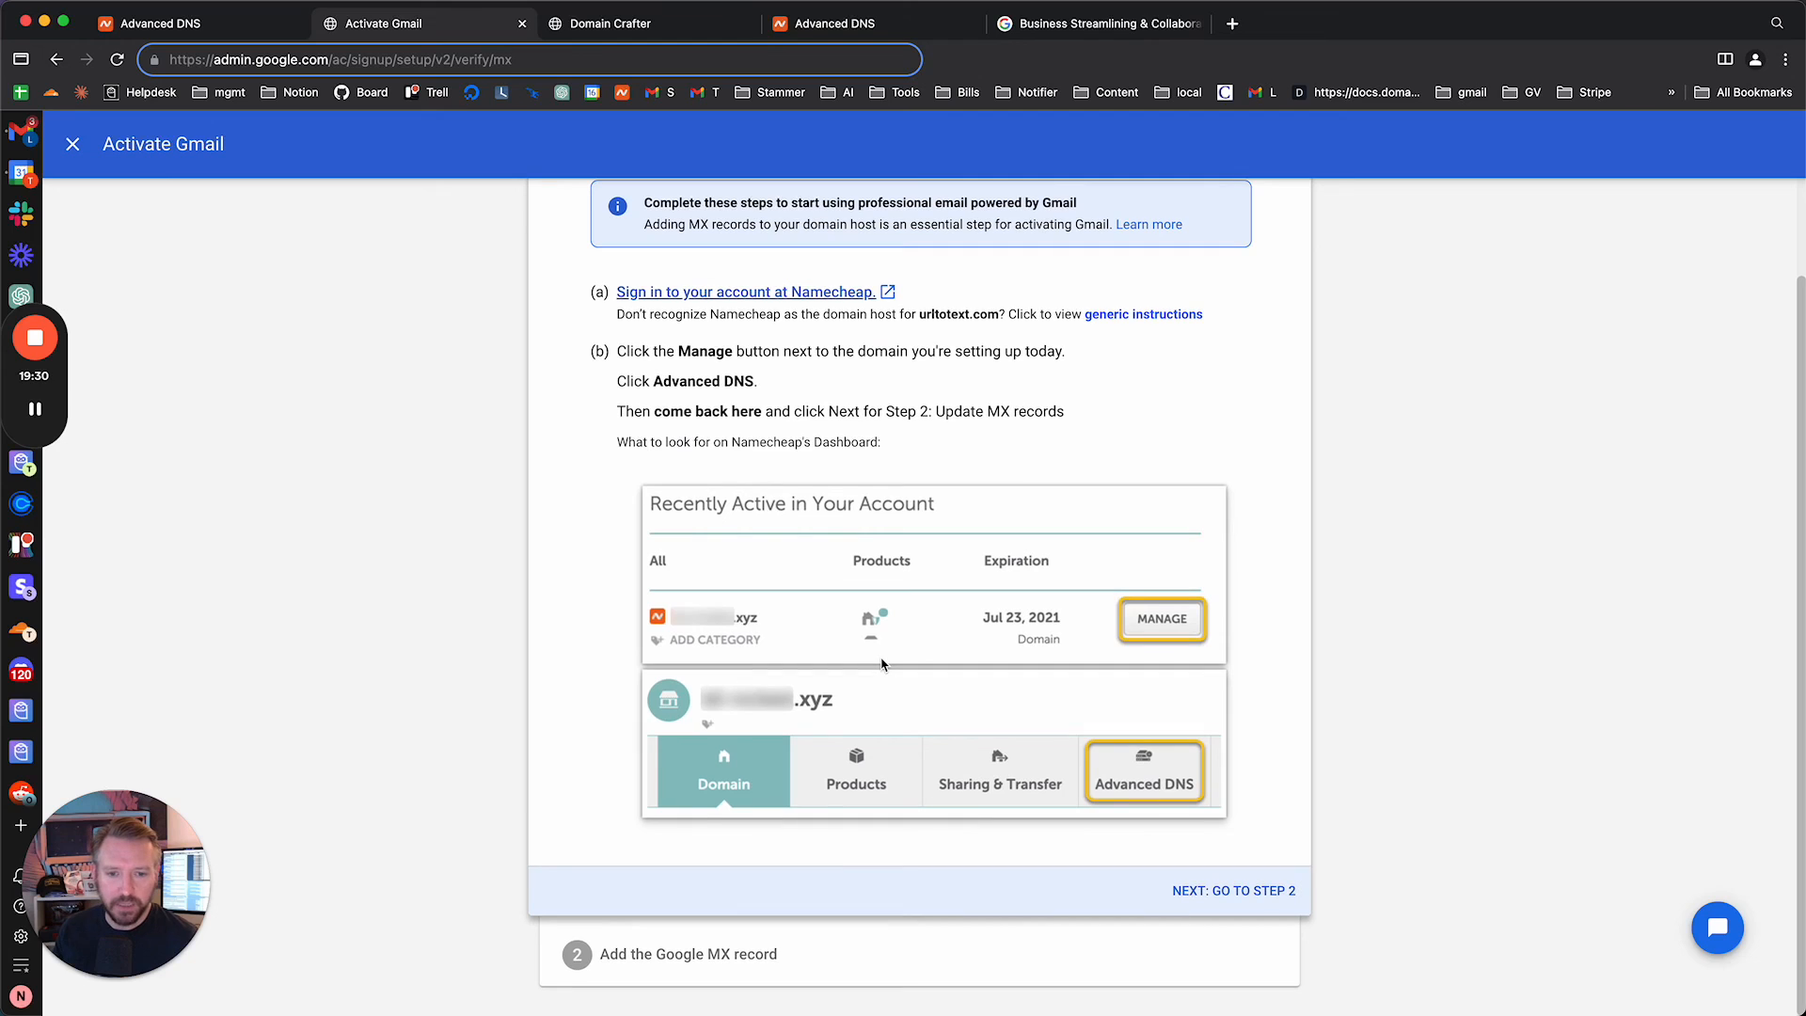
pyautogui.click(1249, 898)
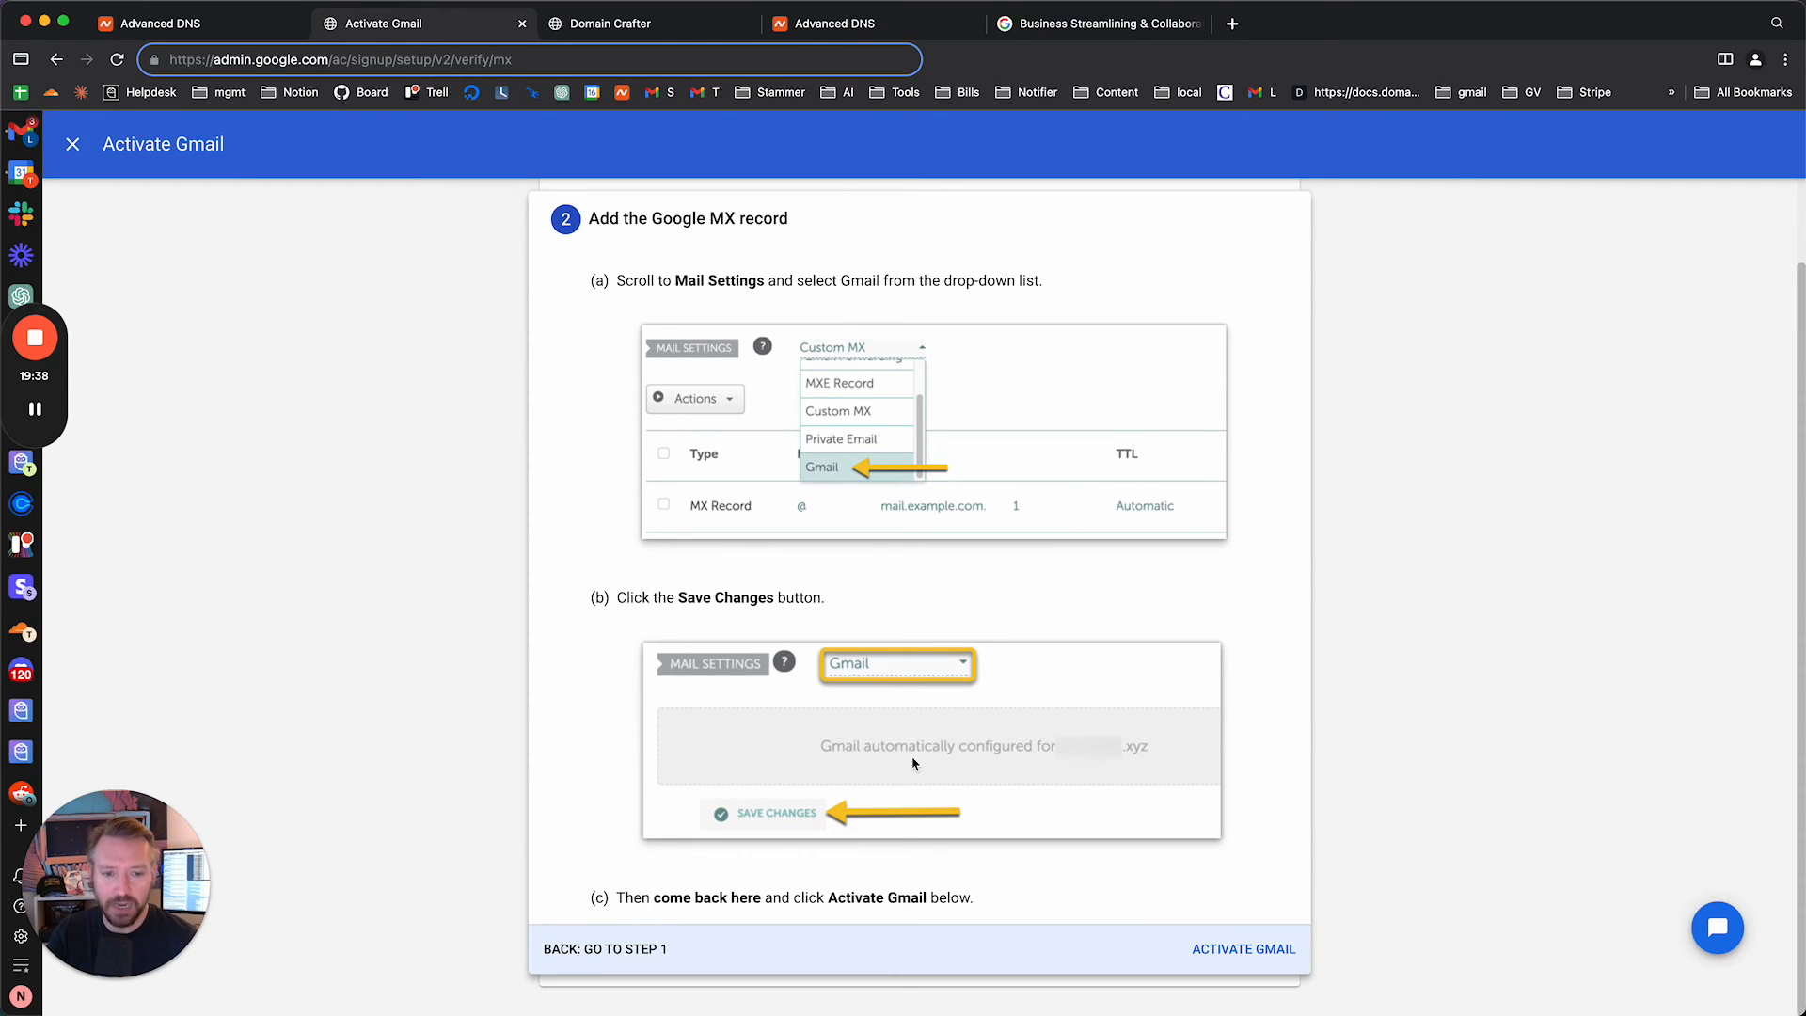
pyautogui.click(833, 25)
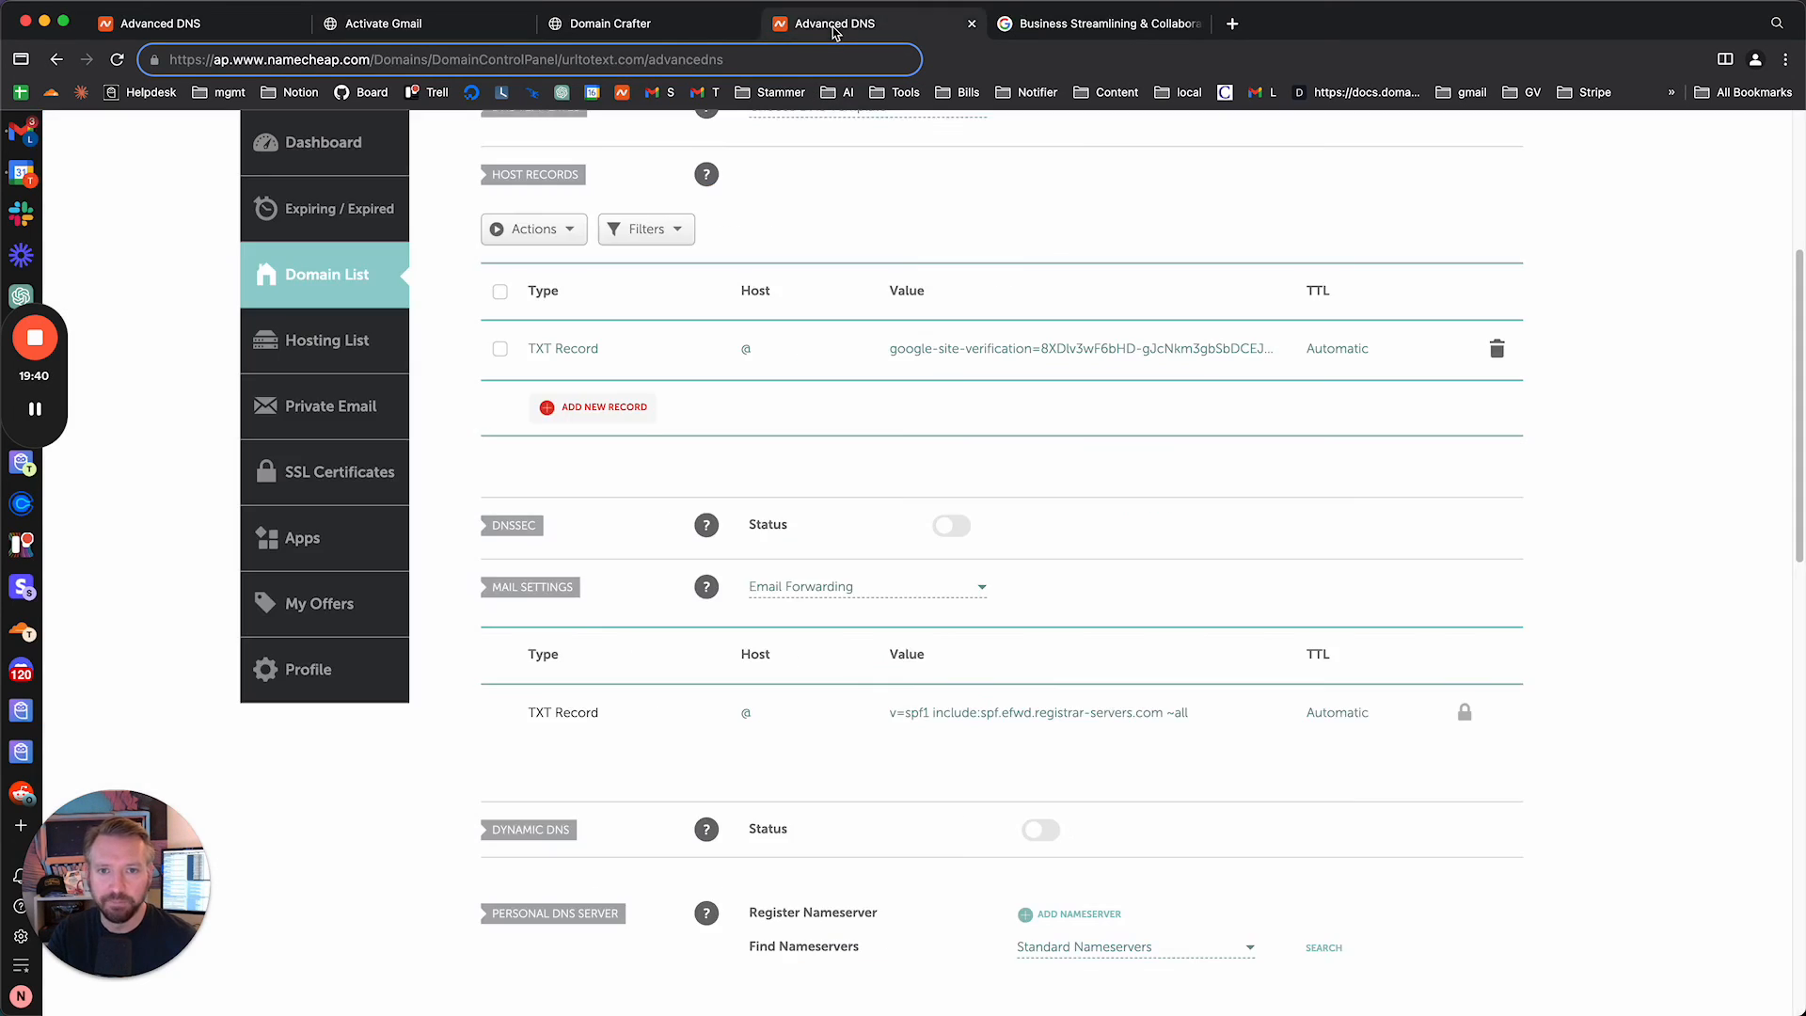
# Change urltotext.com's Mail Settings from Email Forwarding to Gmail in Advanced DNS.
pyautogui.scroll(-3, 846, 442)
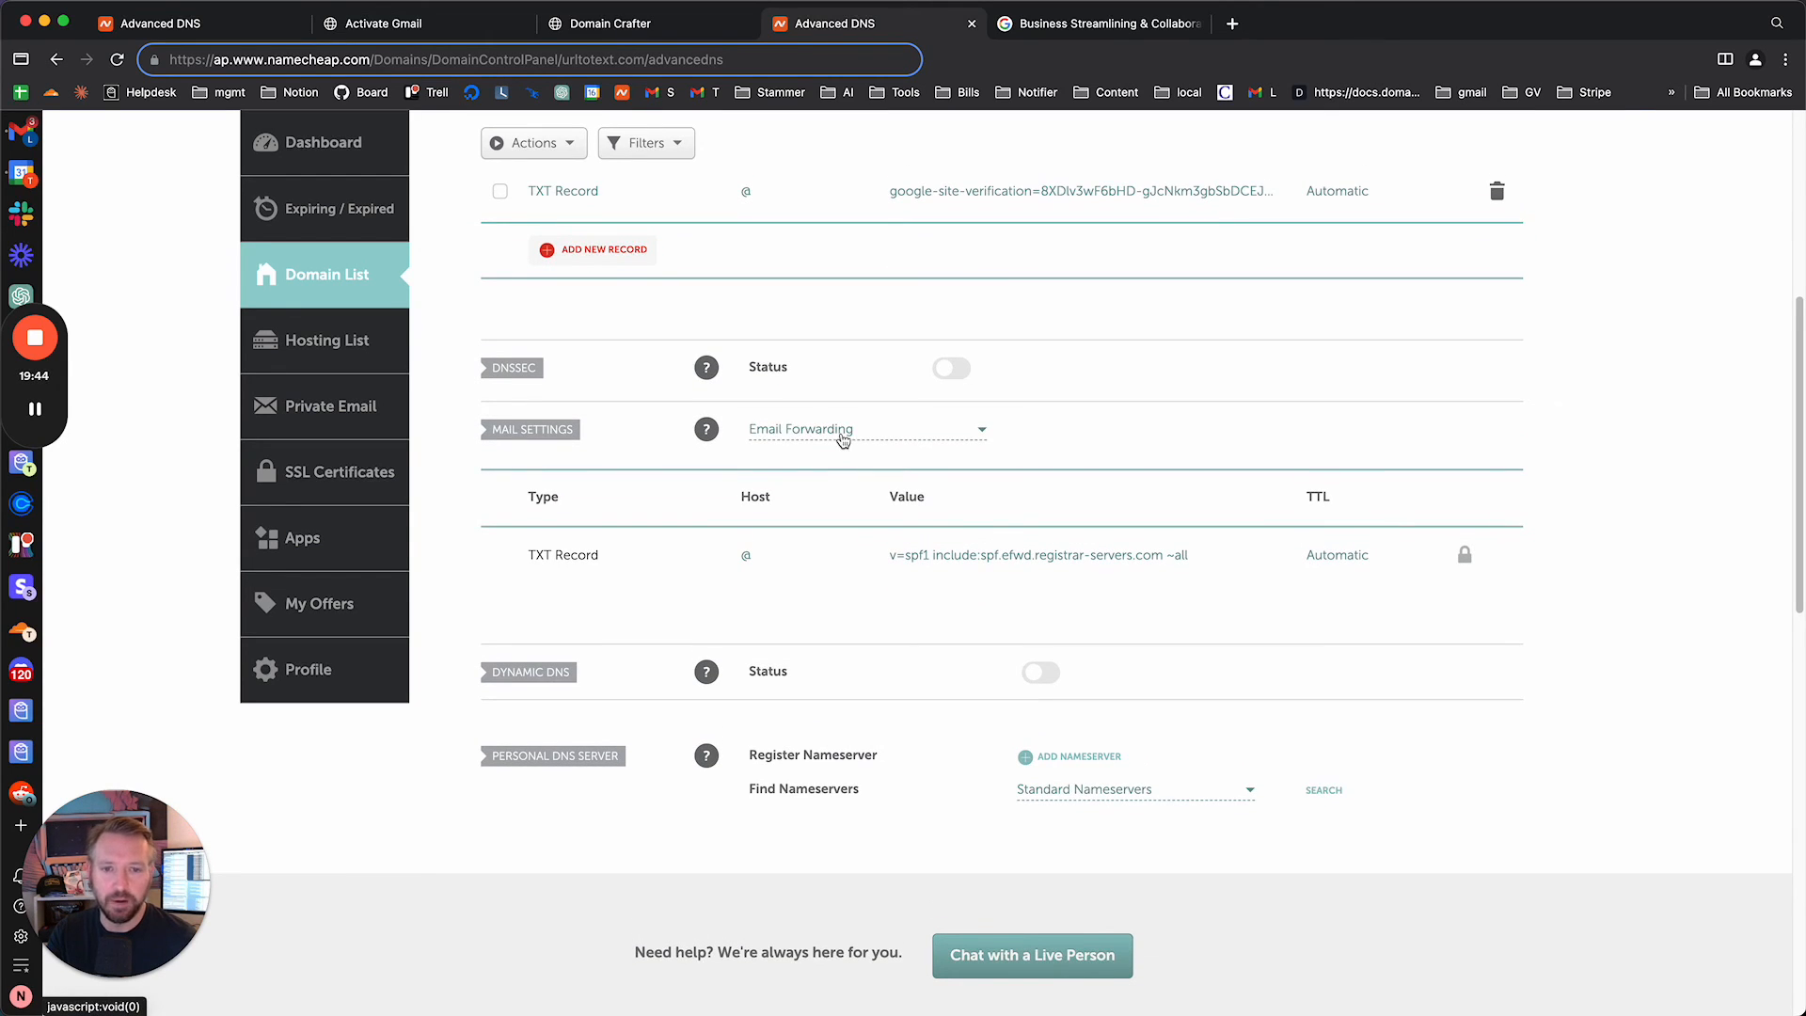
pyautogui.click(842, 434)
pyautogui.scroll(-1, 807, 564)
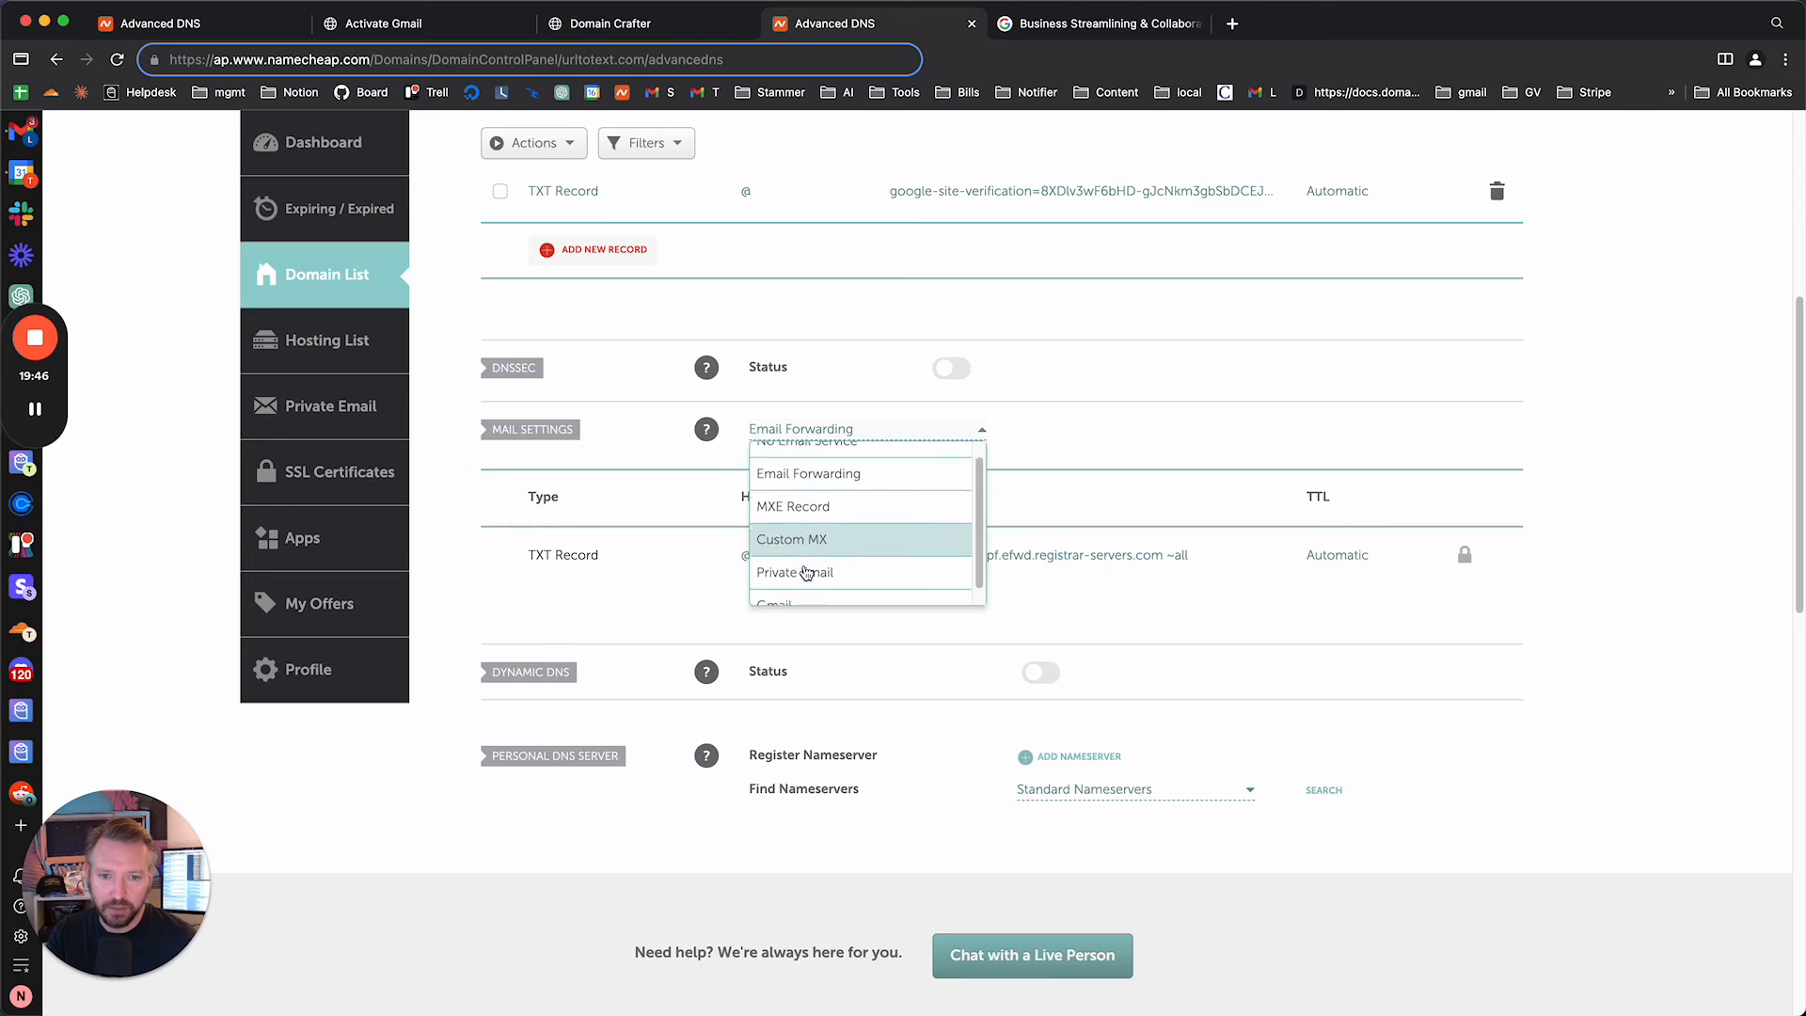
pyautogui.click(808, 588)
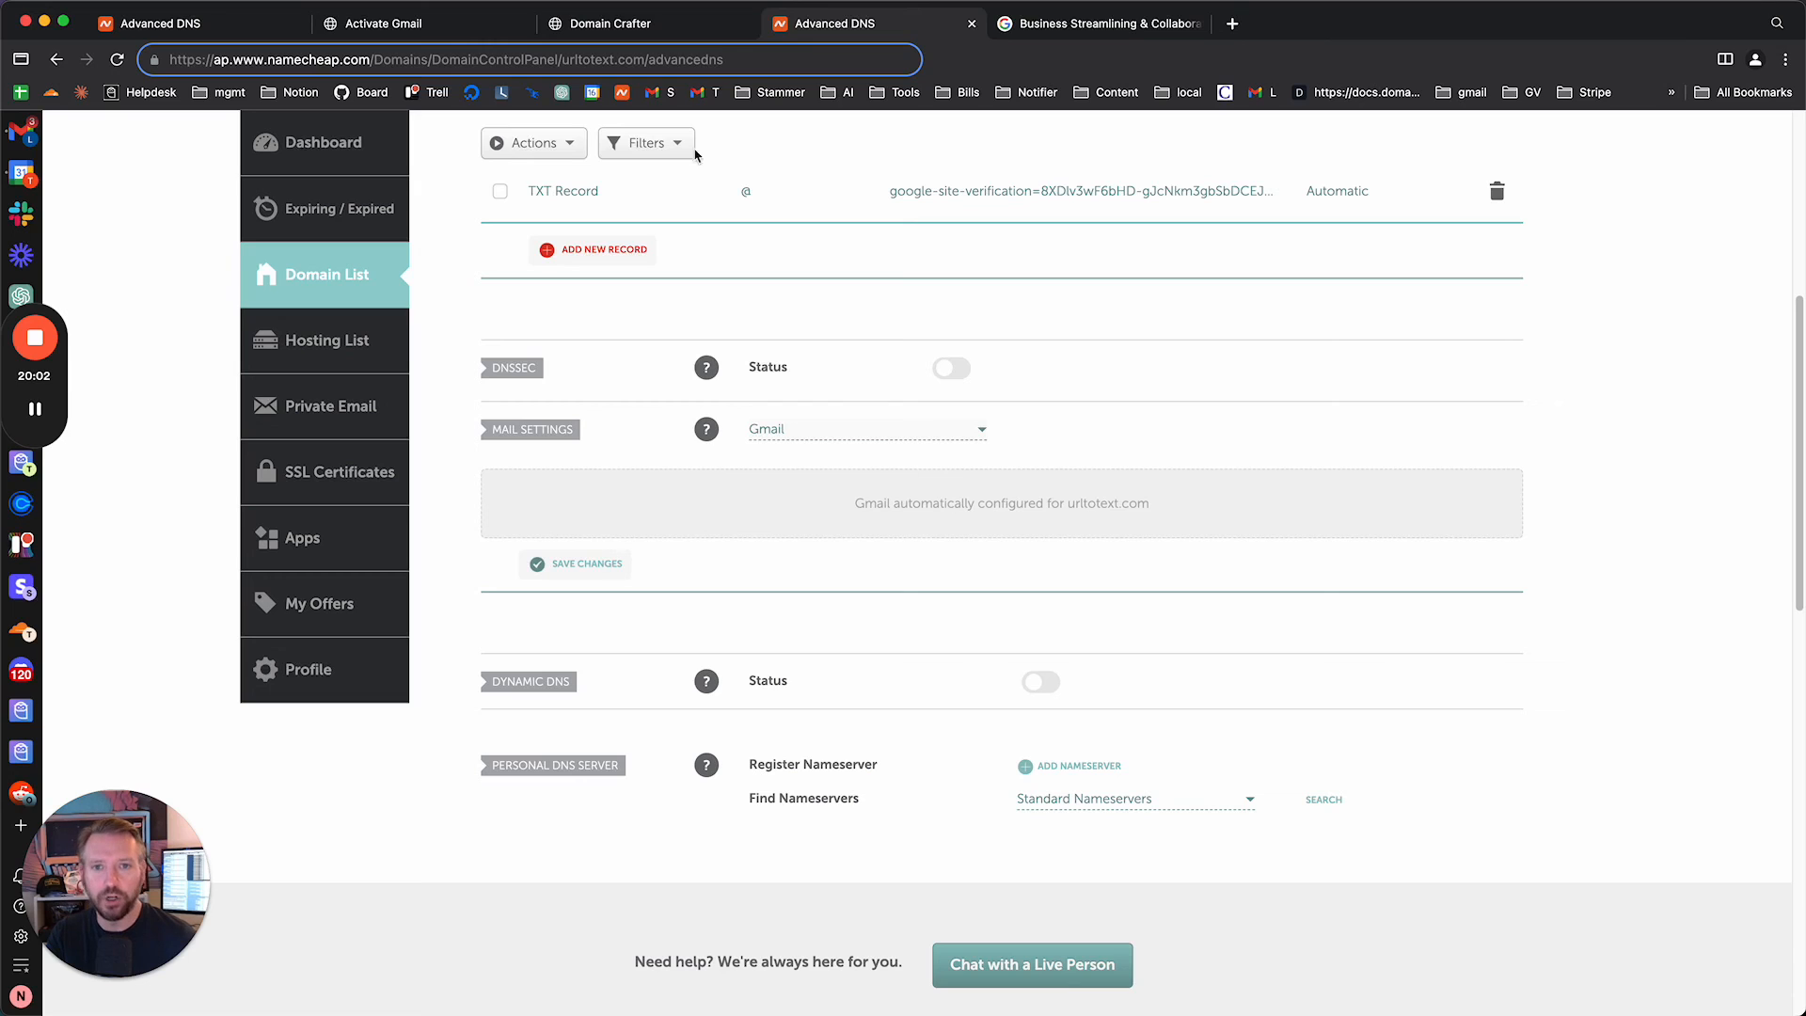
pyautogui.click(683, 34)
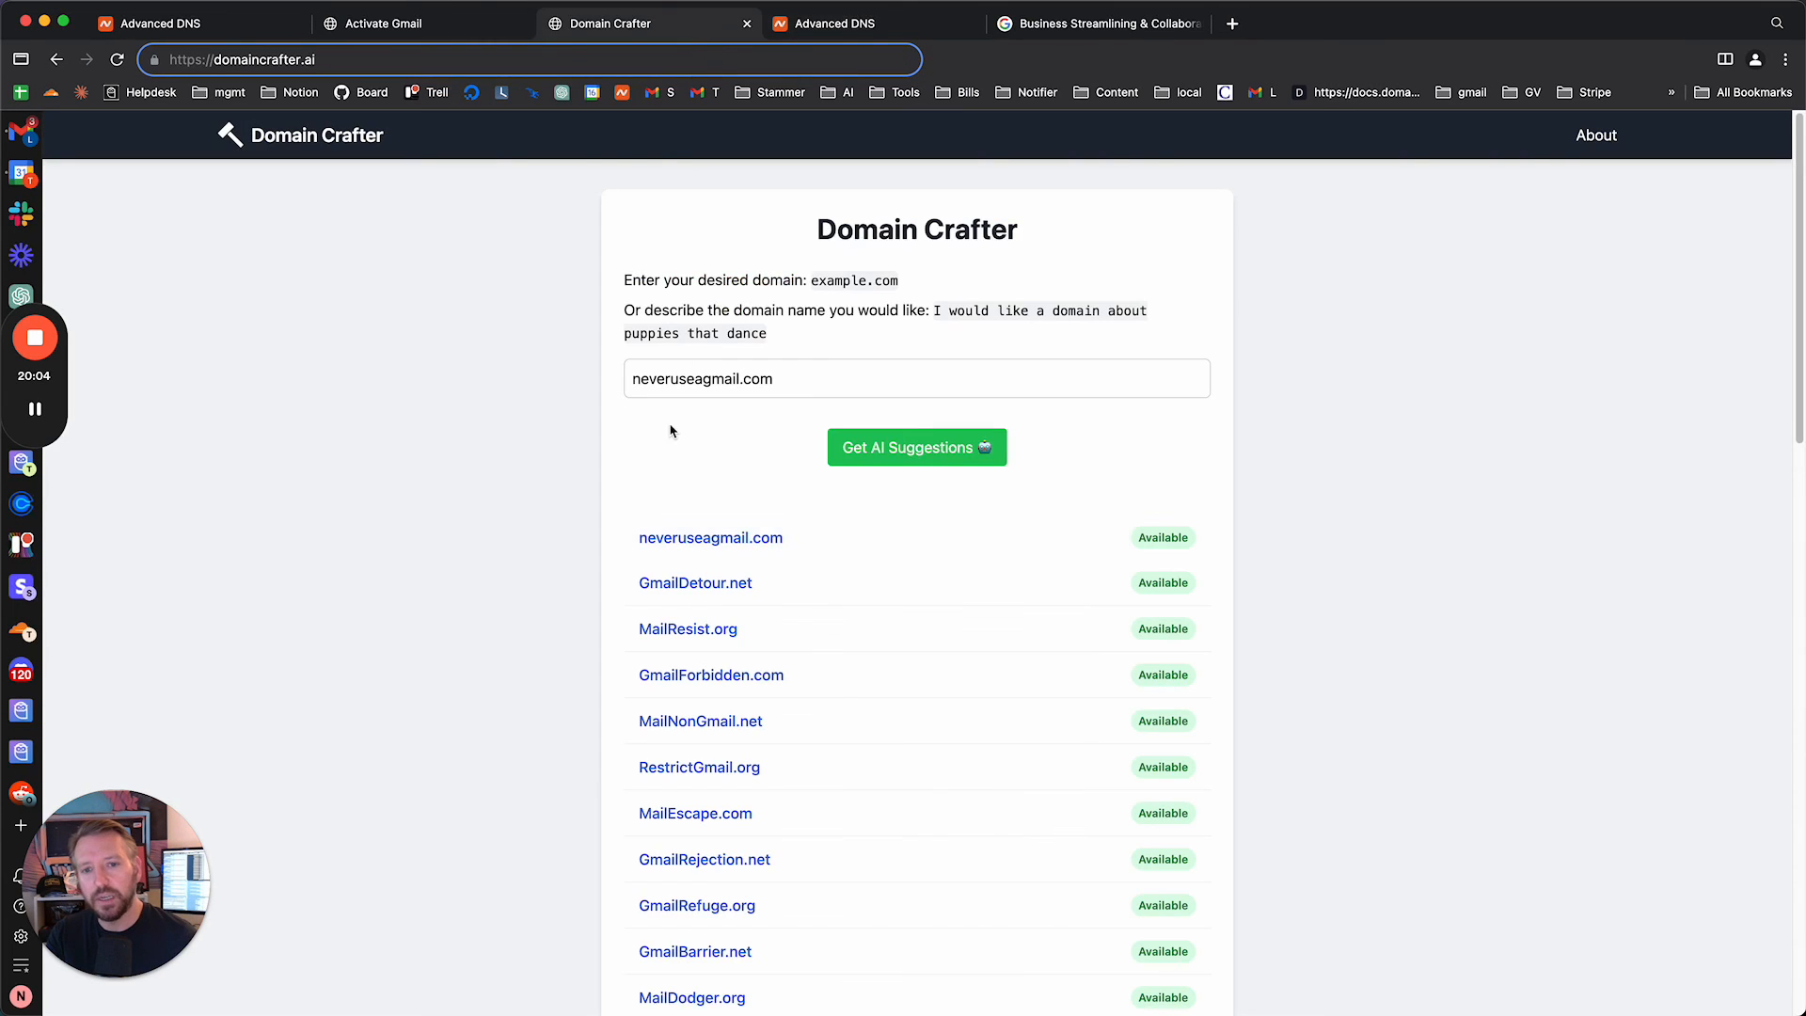
# Leave Domain Crafter and return to Google's Activate Gmail step 2 instructions.
pyautogui.click(871, 38)
pyautogui.click(369, 38)
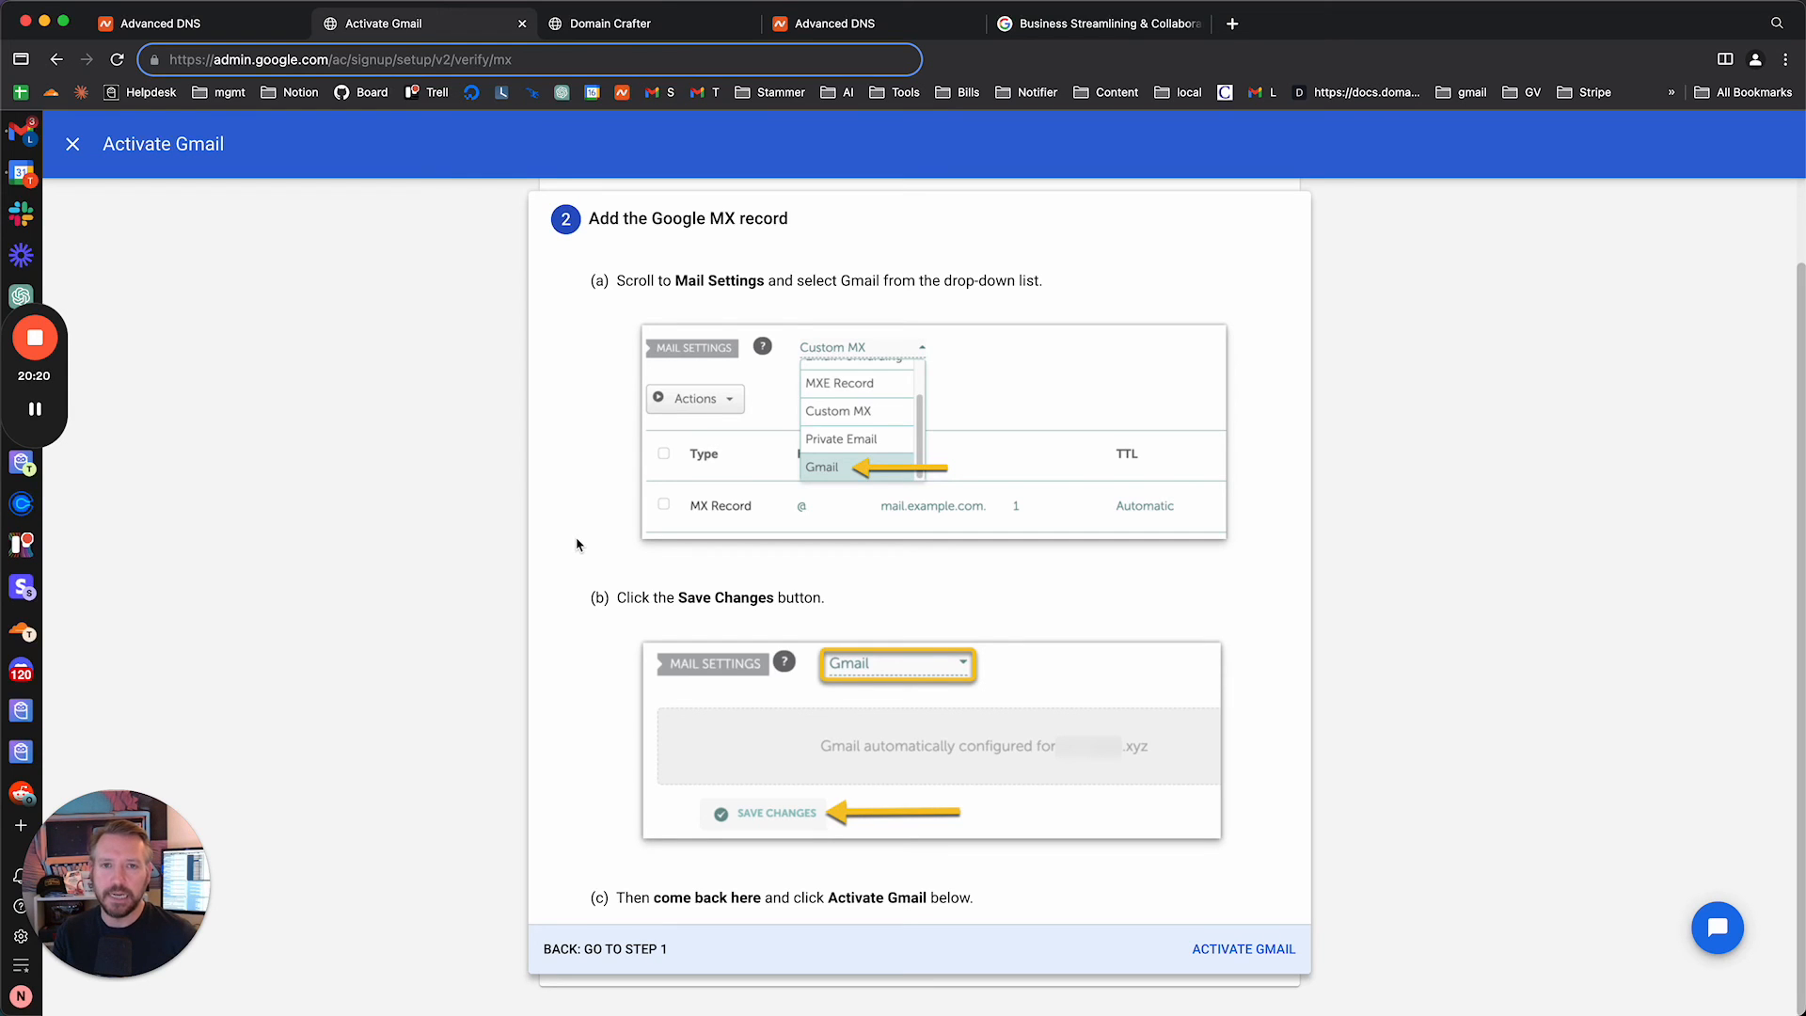
pyautogui.click(827, 25)
pyautogui.scroll(1, 642, 523)
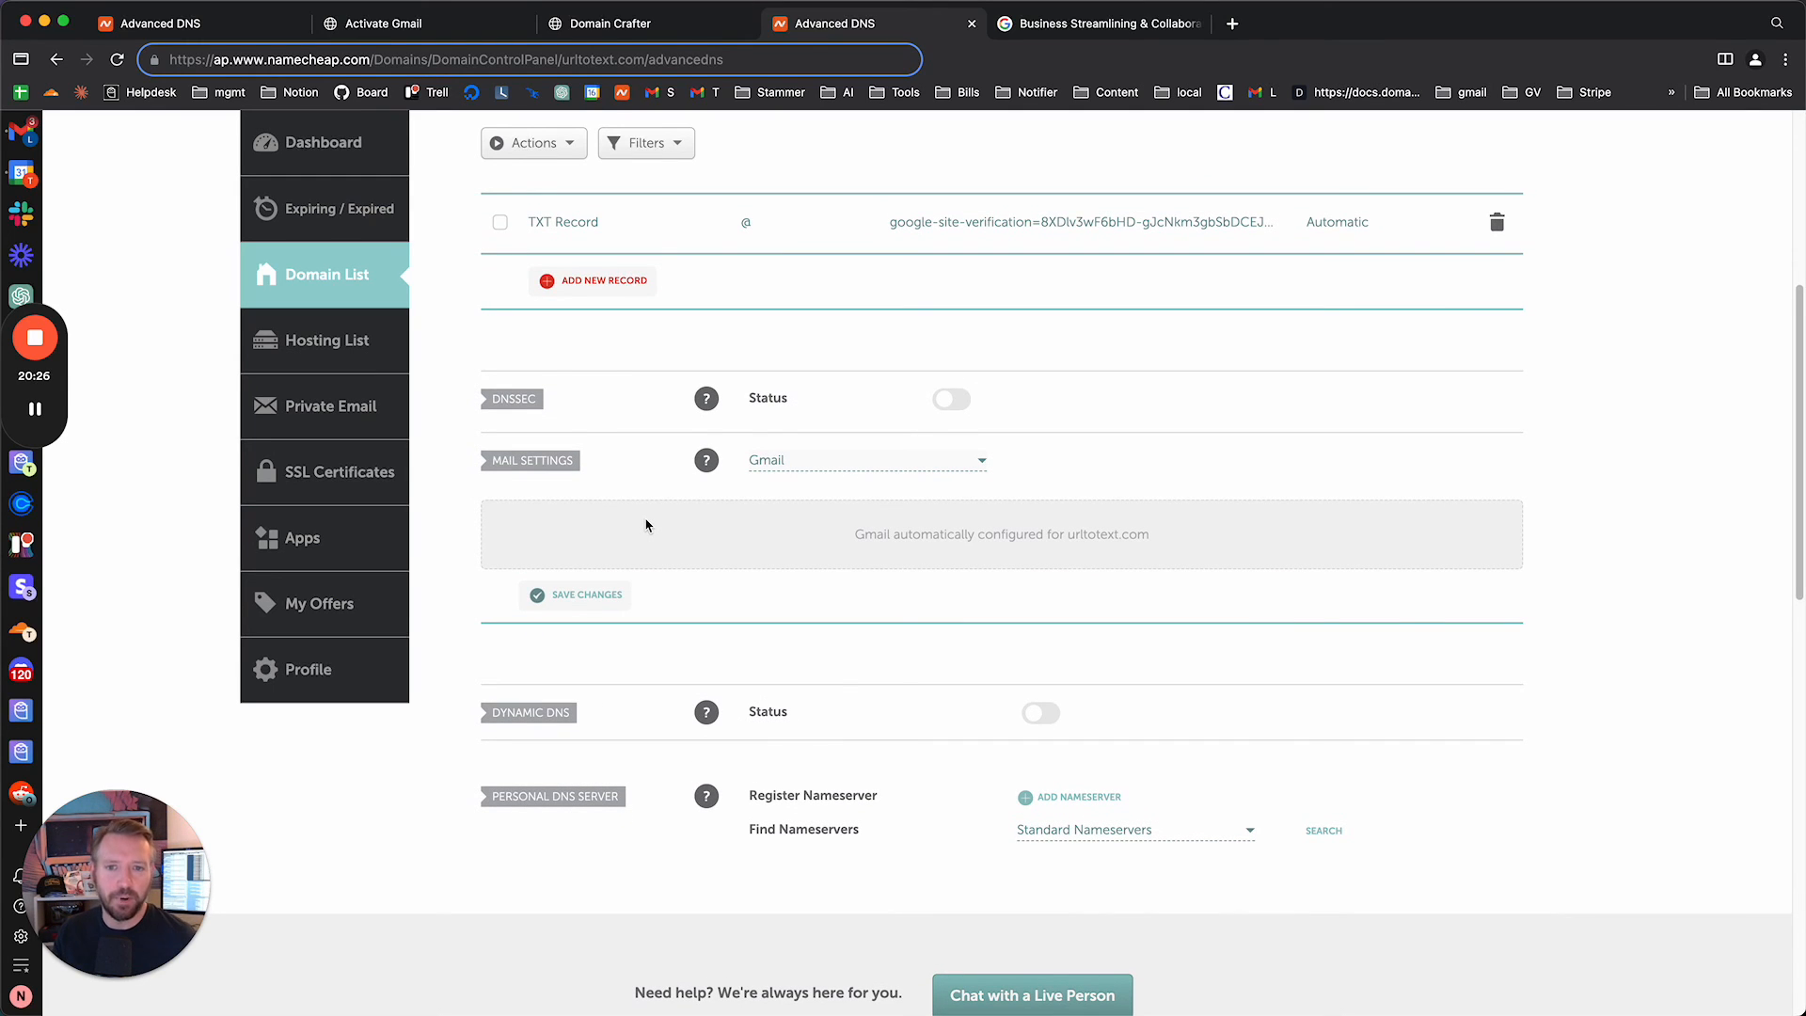
pyautogui.scroll(5, 649, 522)
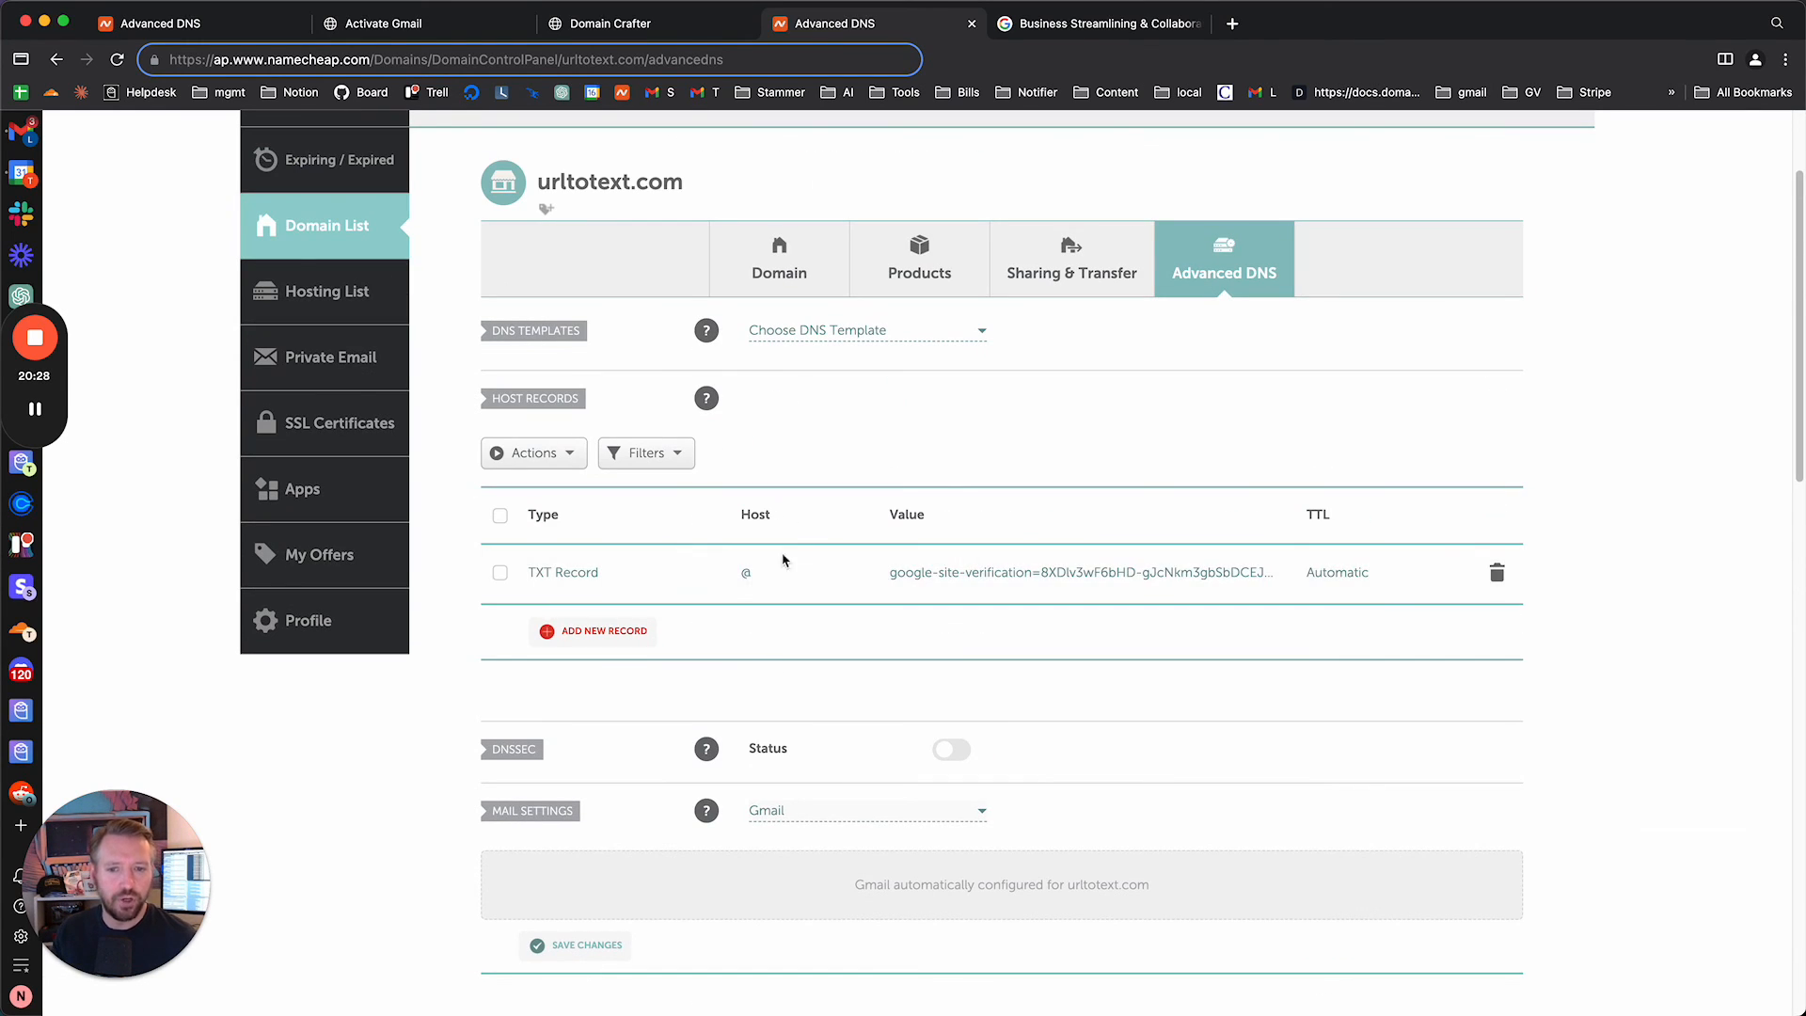
pyautogui.scroll(-5, 698, 765)
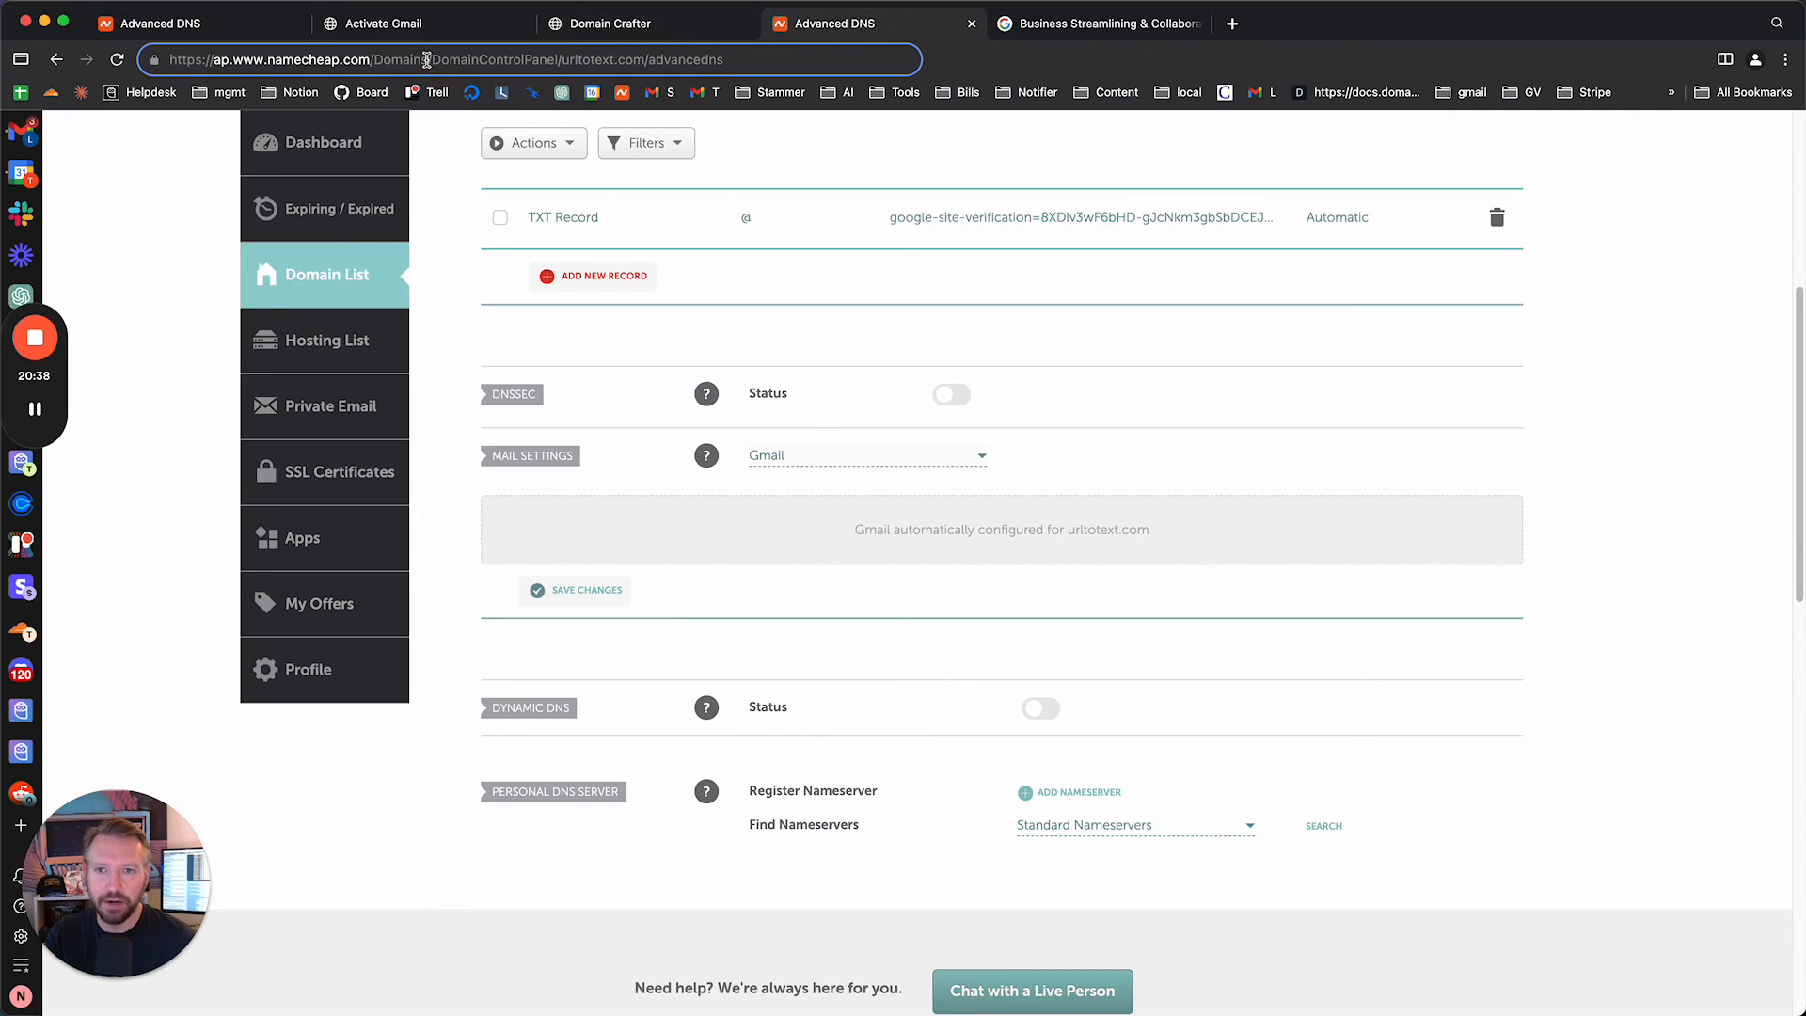
pyautogui.click(410, 29)
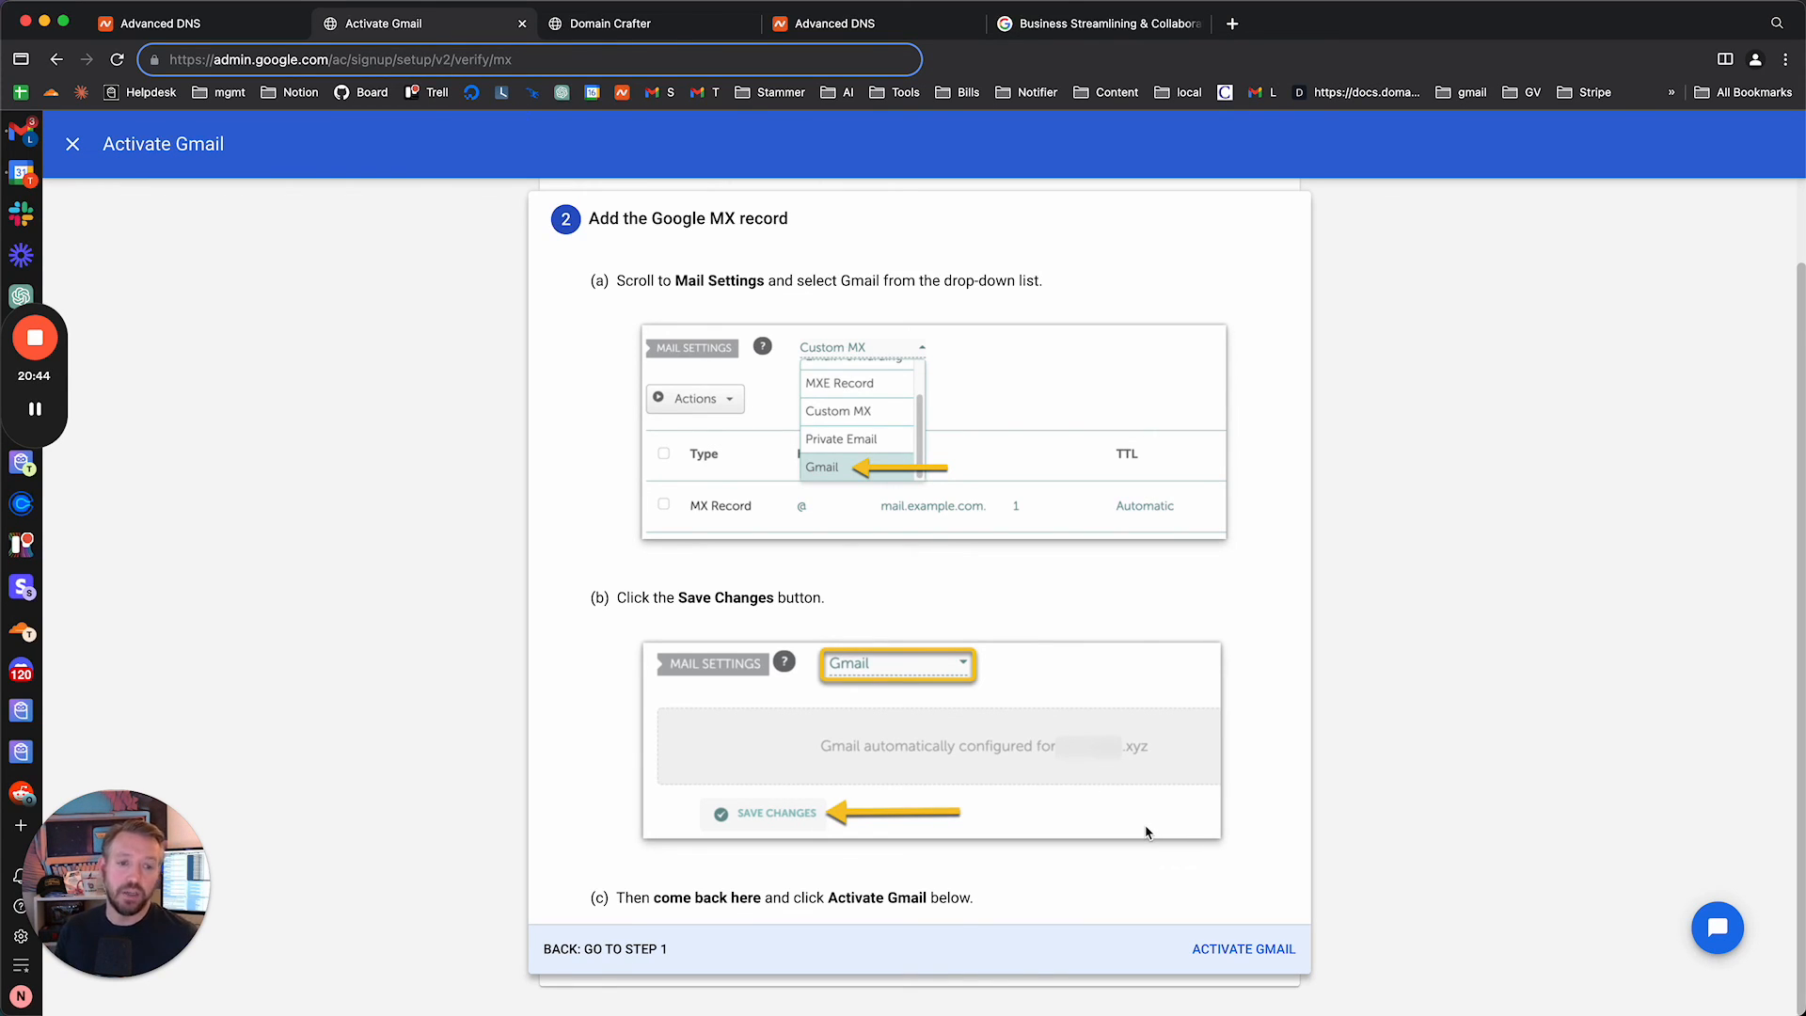
# Activate Gmail so Google begins checking urltotext.com's MX records.
pyautogui.click(1262, 950)
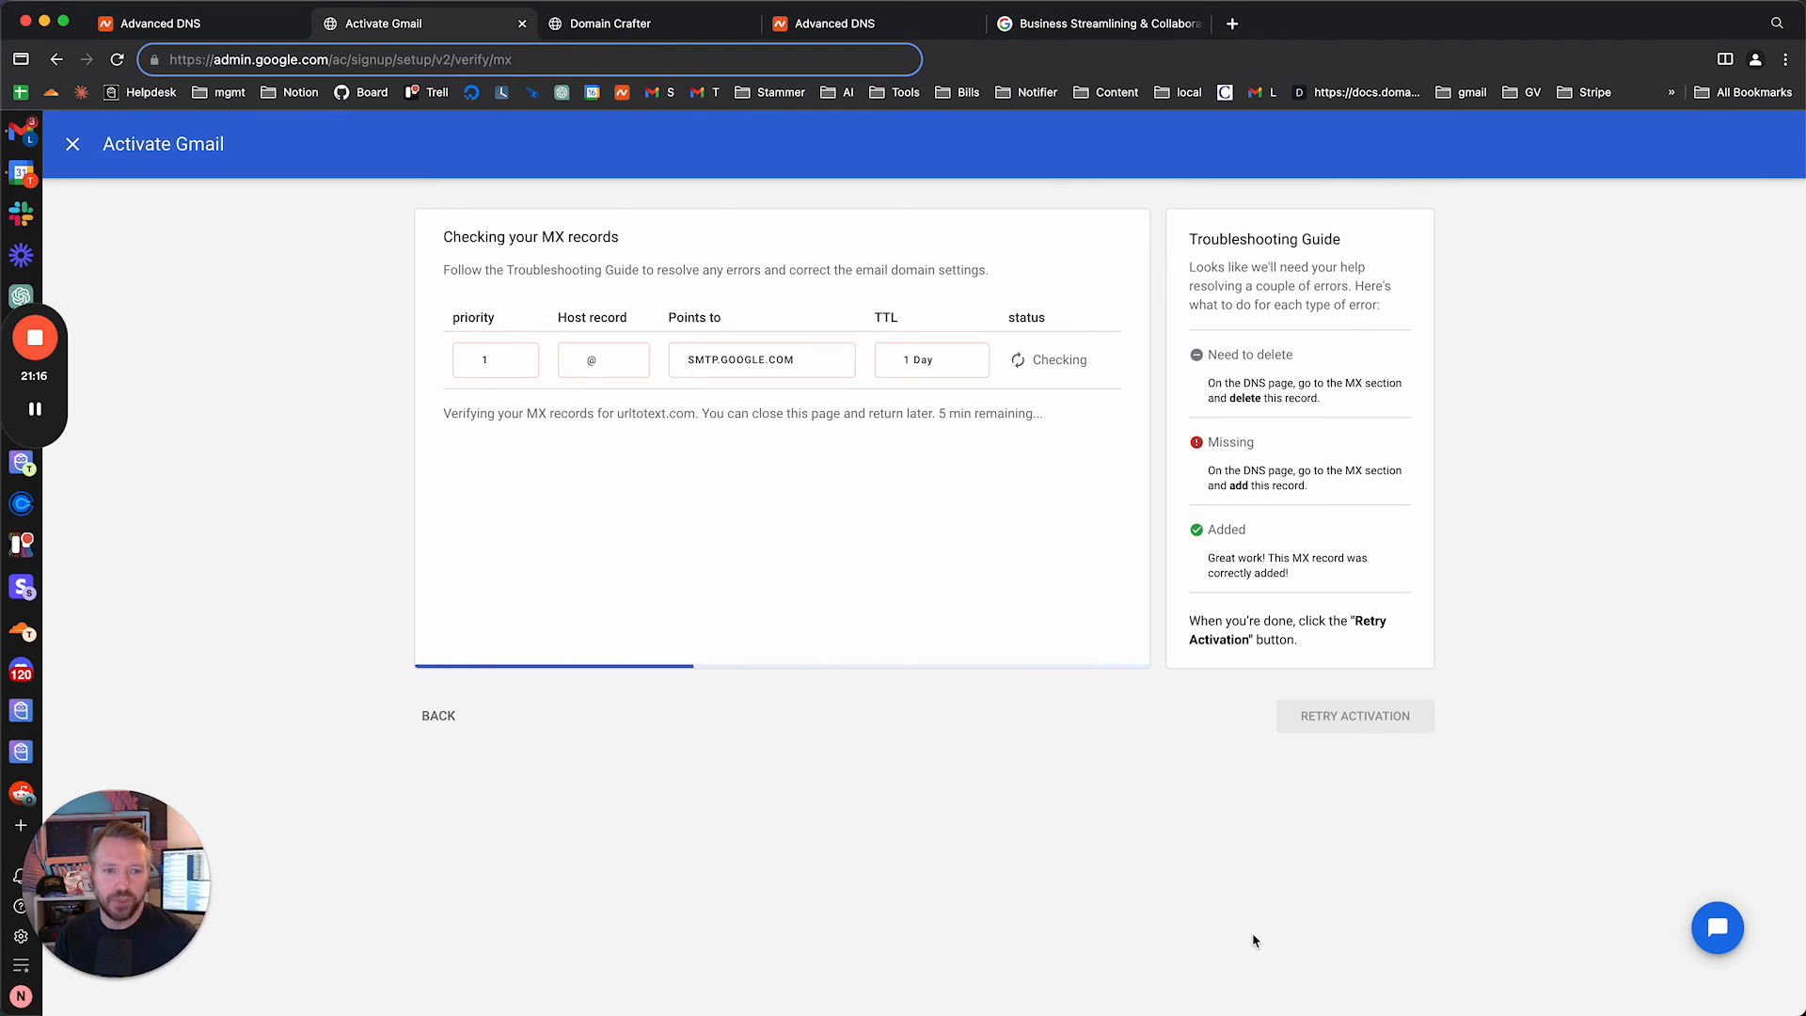
pyautogui.click(34, 411)
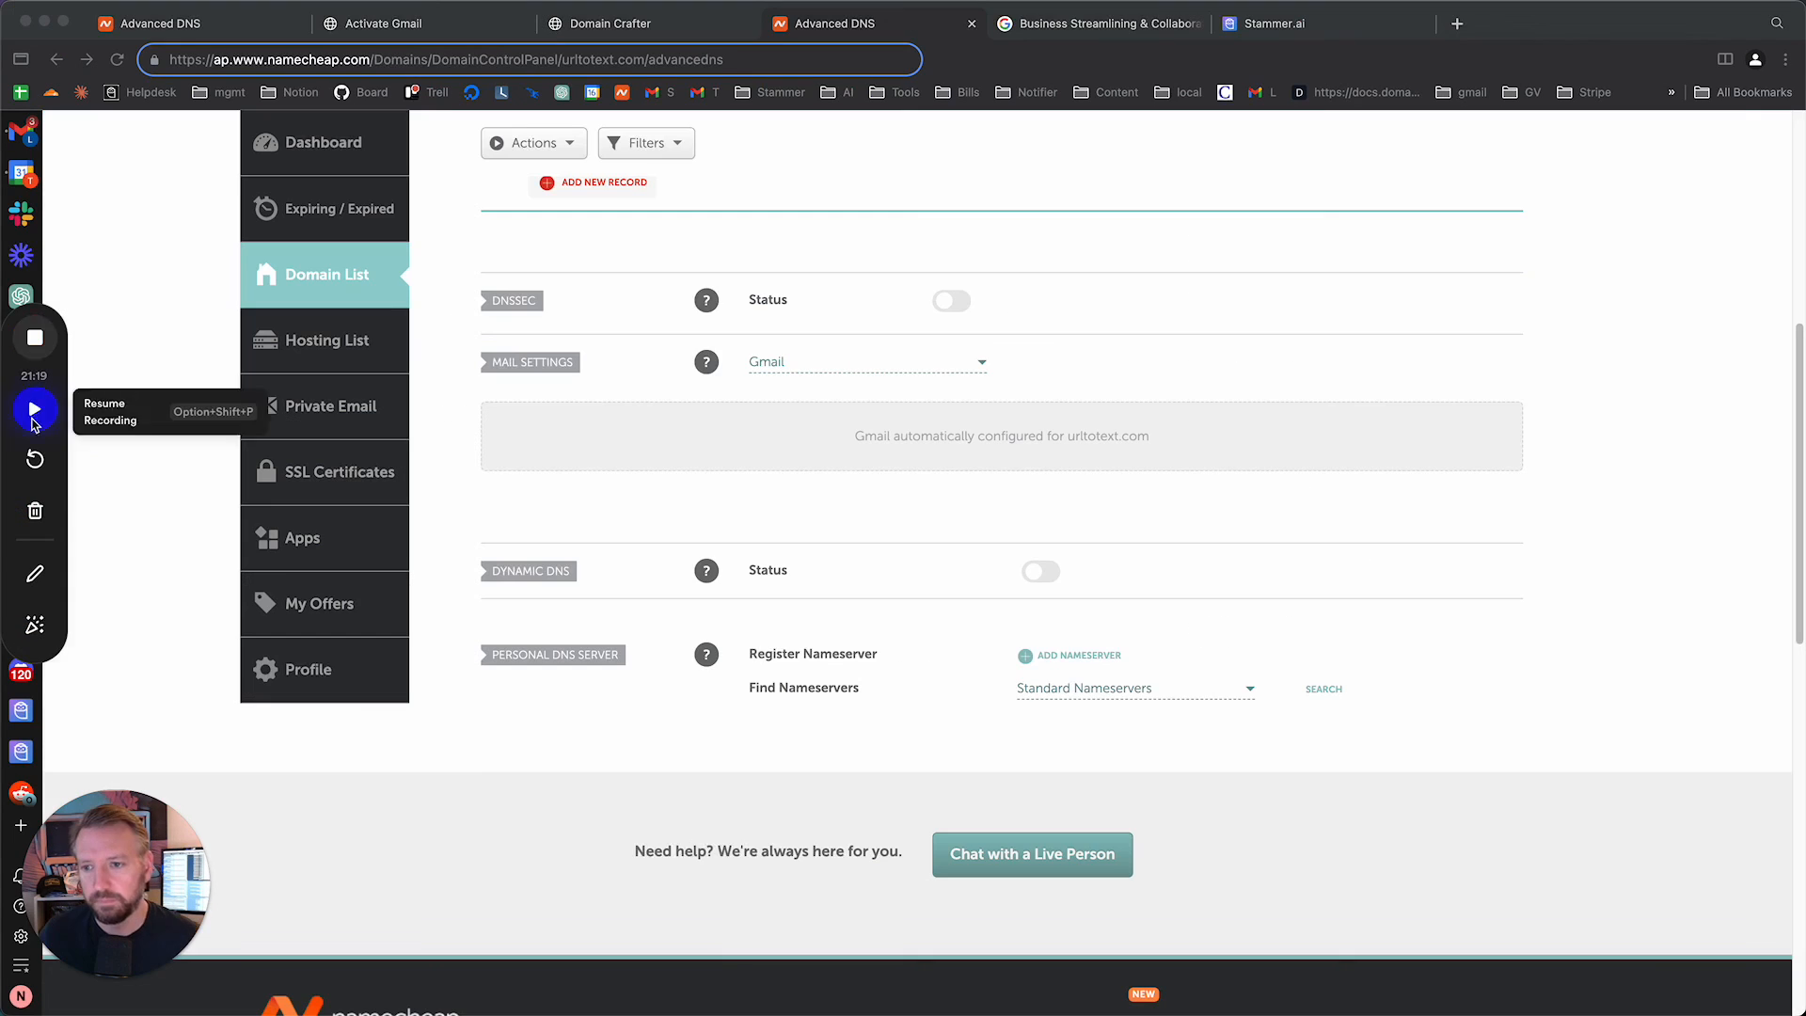
pyautogui.click(34, 414)
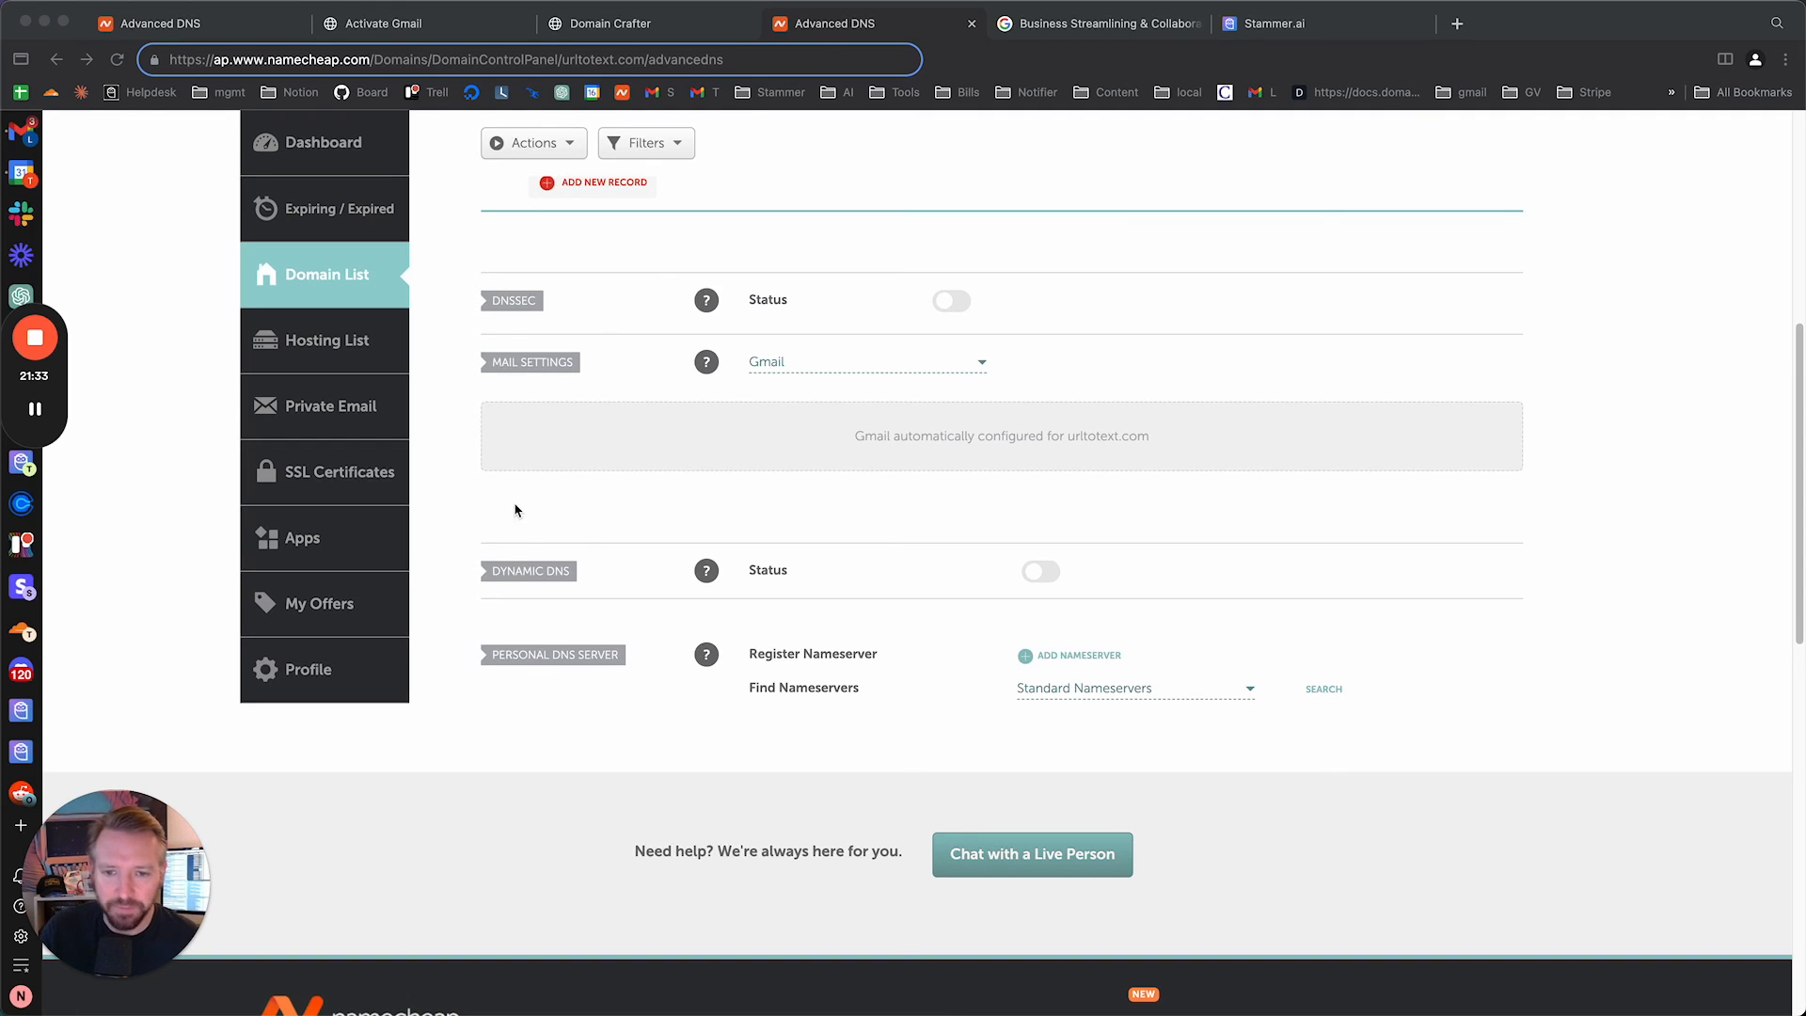
# Switch Mail Settings to Email Forwarding and back to Gmail to re-apply the Gmail MX records.
pyautogui.click(907, 364)
pyautogui.click(877, 404)
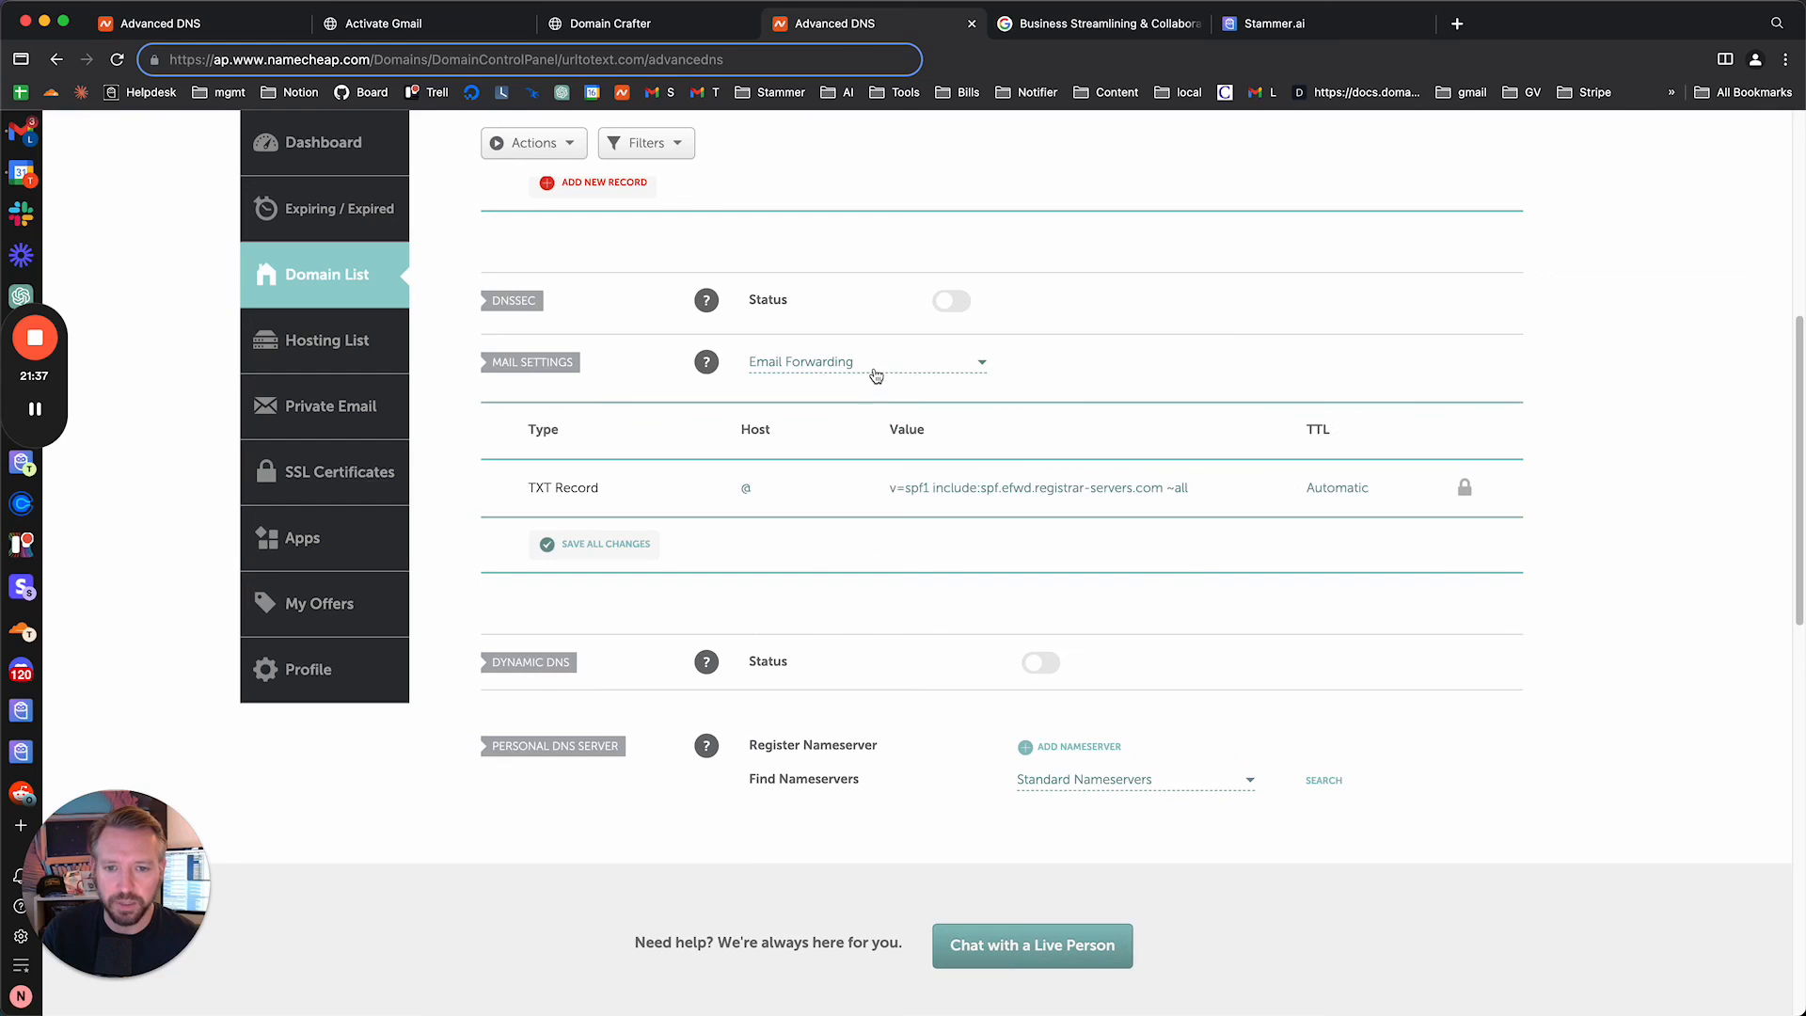
pyautogui.click(873, 366)
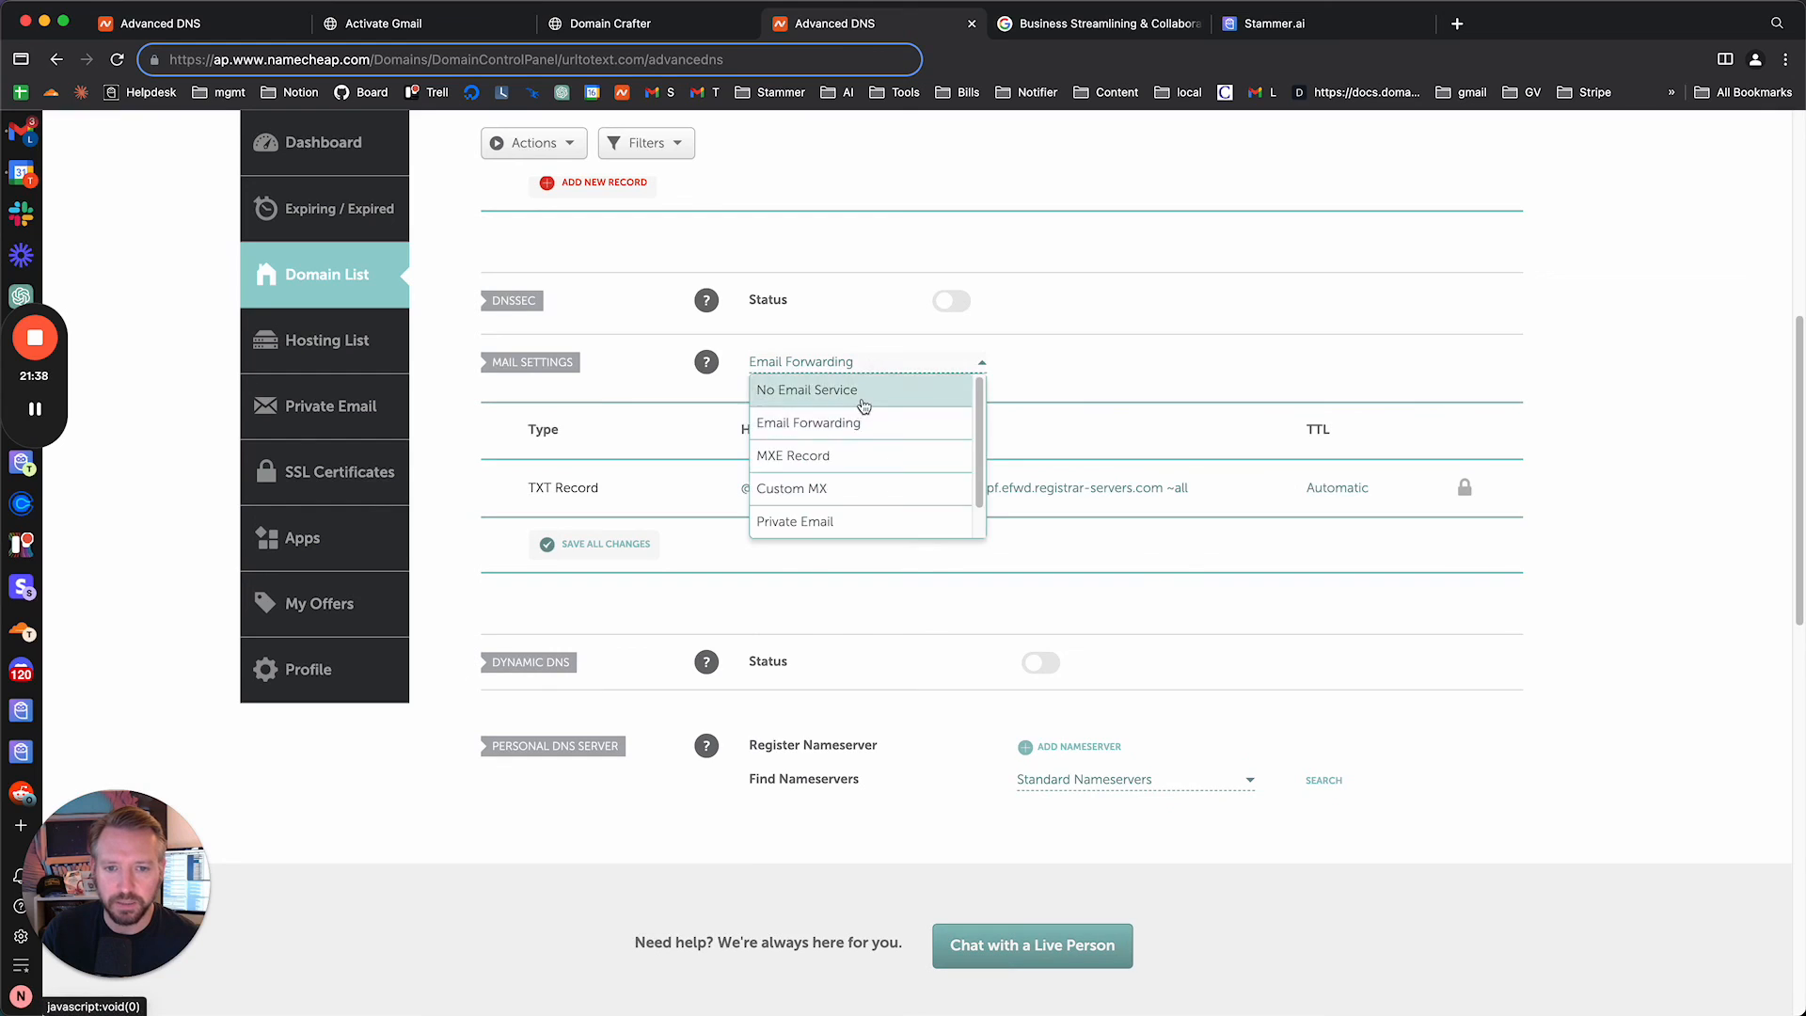
pyautogui.scroll(-2, 835, 522)
pyautogui.click(838, 518)
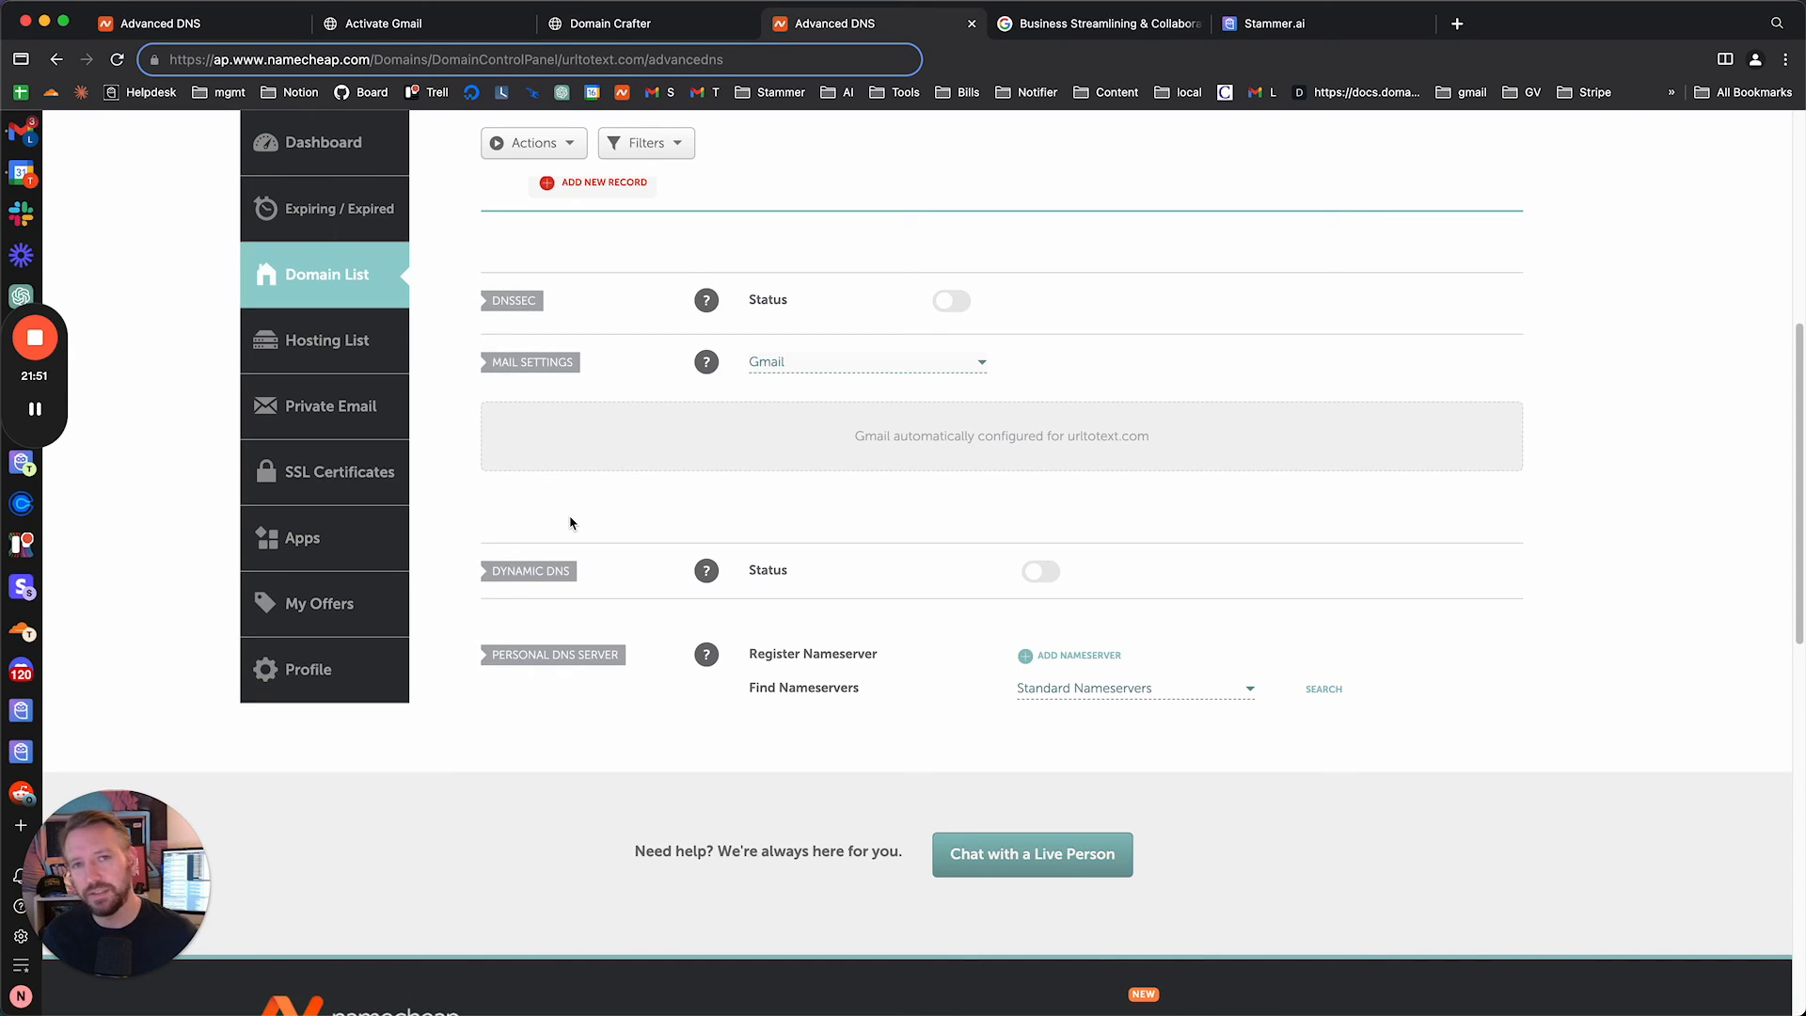
pyautogui.moveTo(36, 414)
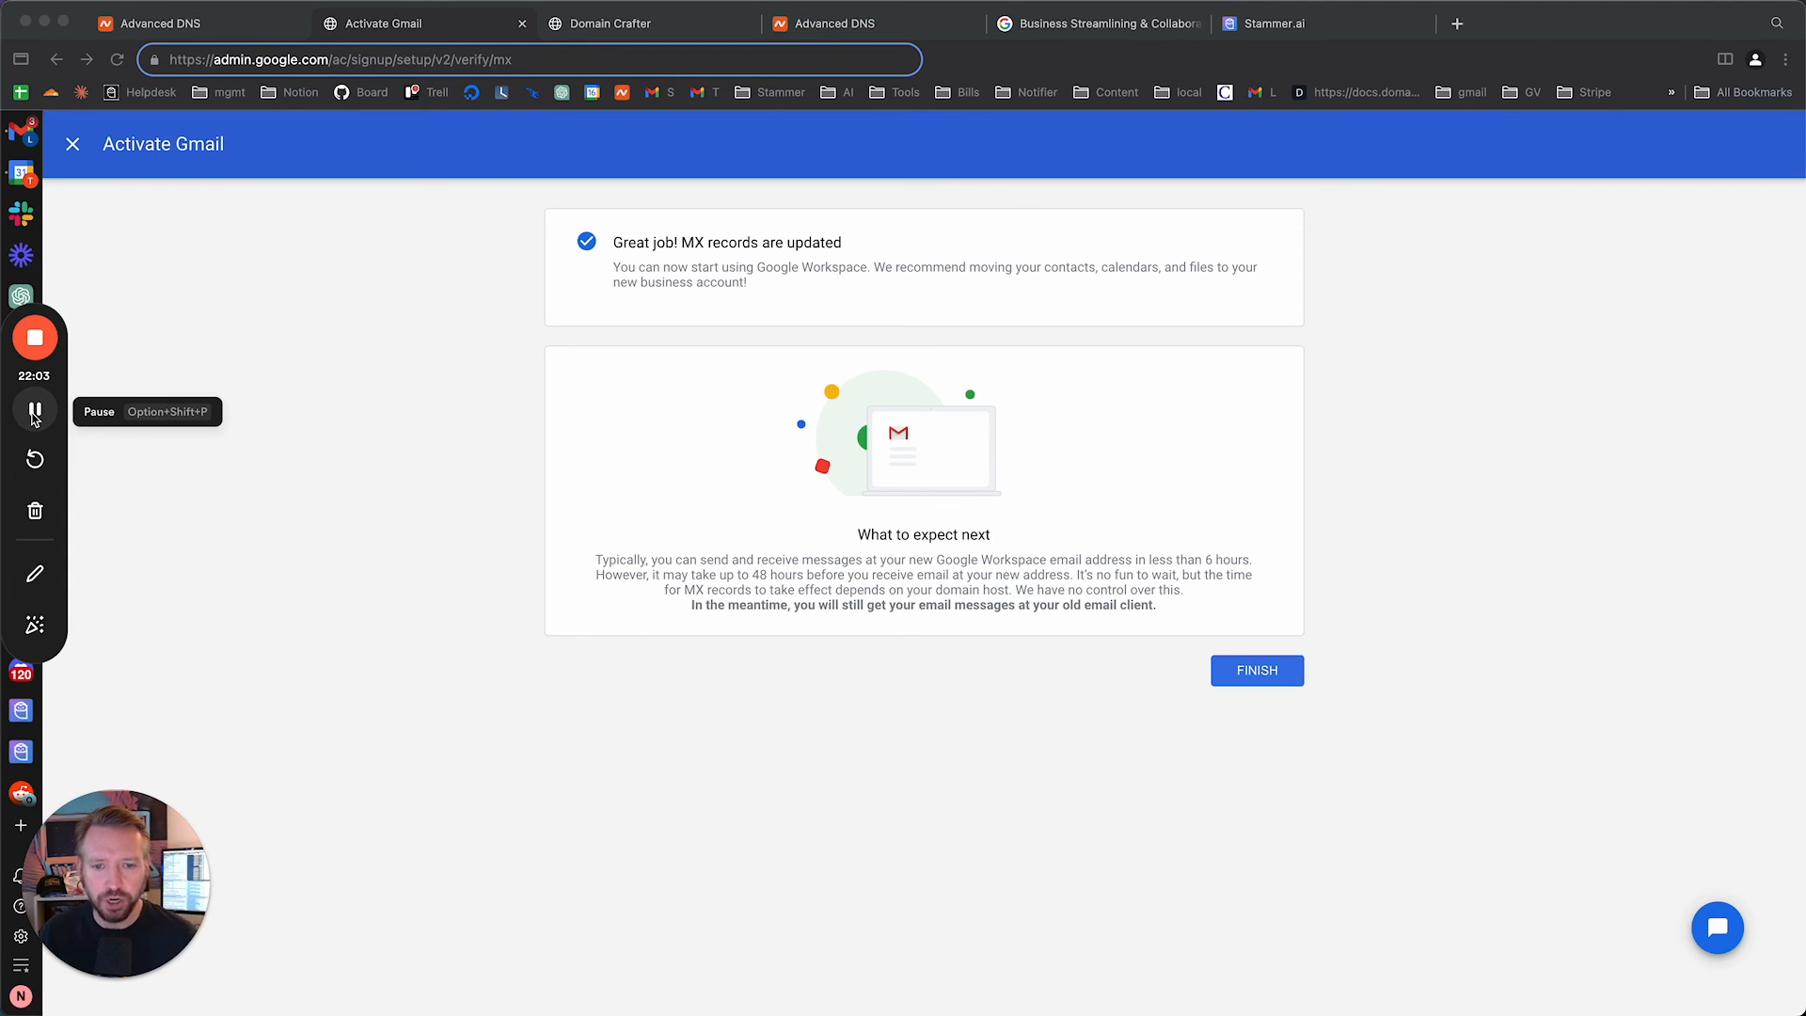
# Finish Gmail activation and skip creating new users for now.
pyautogui.click(1252, 672)
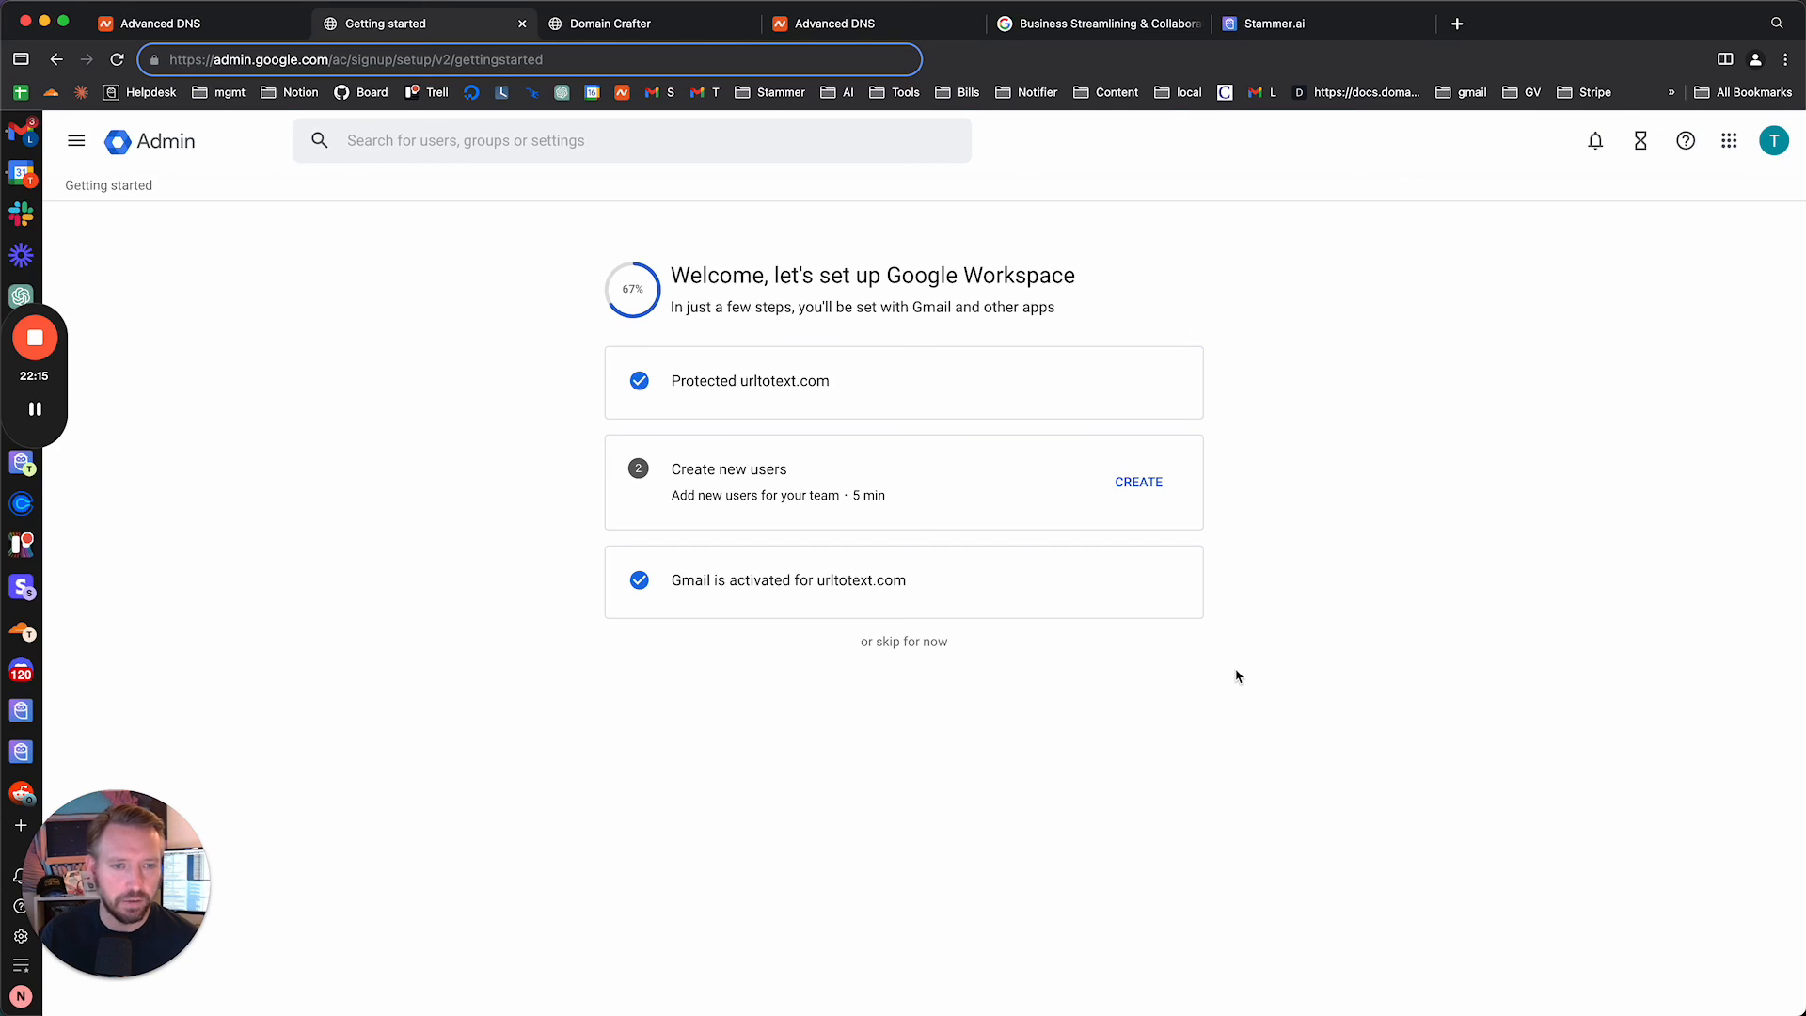
pyautogui.click(905, 649)
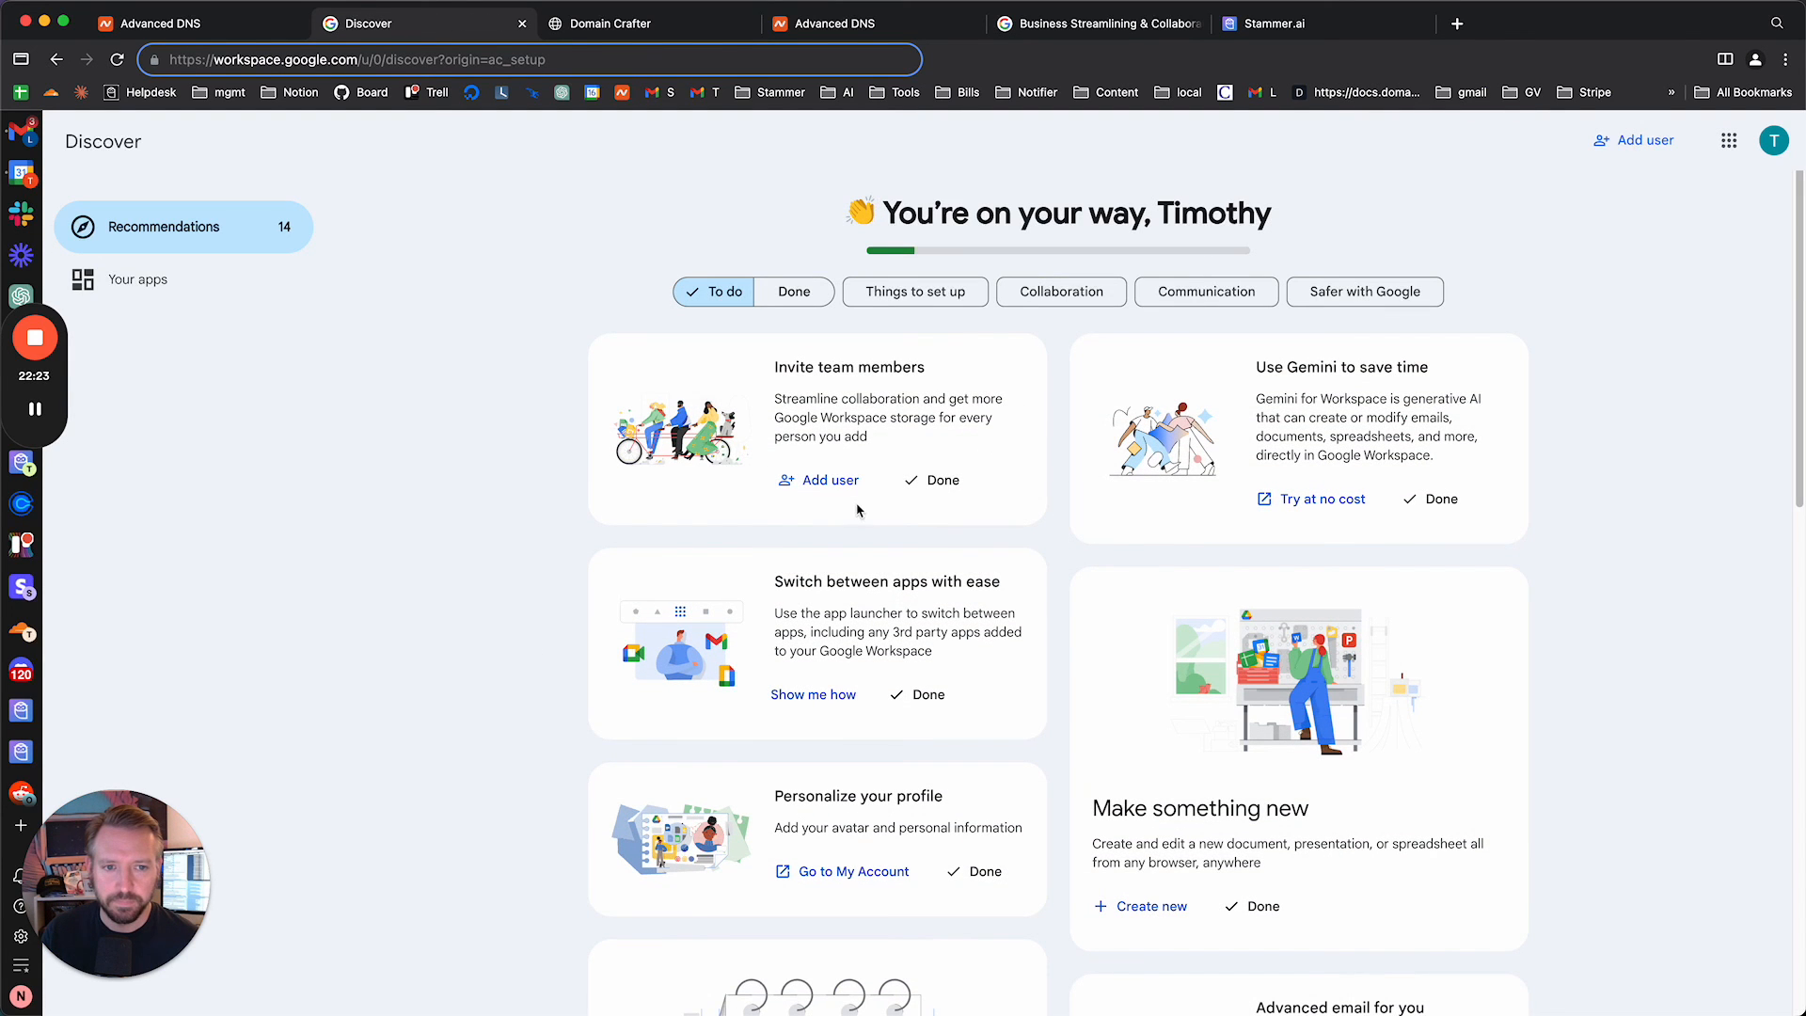
# Open the urltotext.com Gmail inbox from the Your apps list.
pyautogui.click(188, 273)
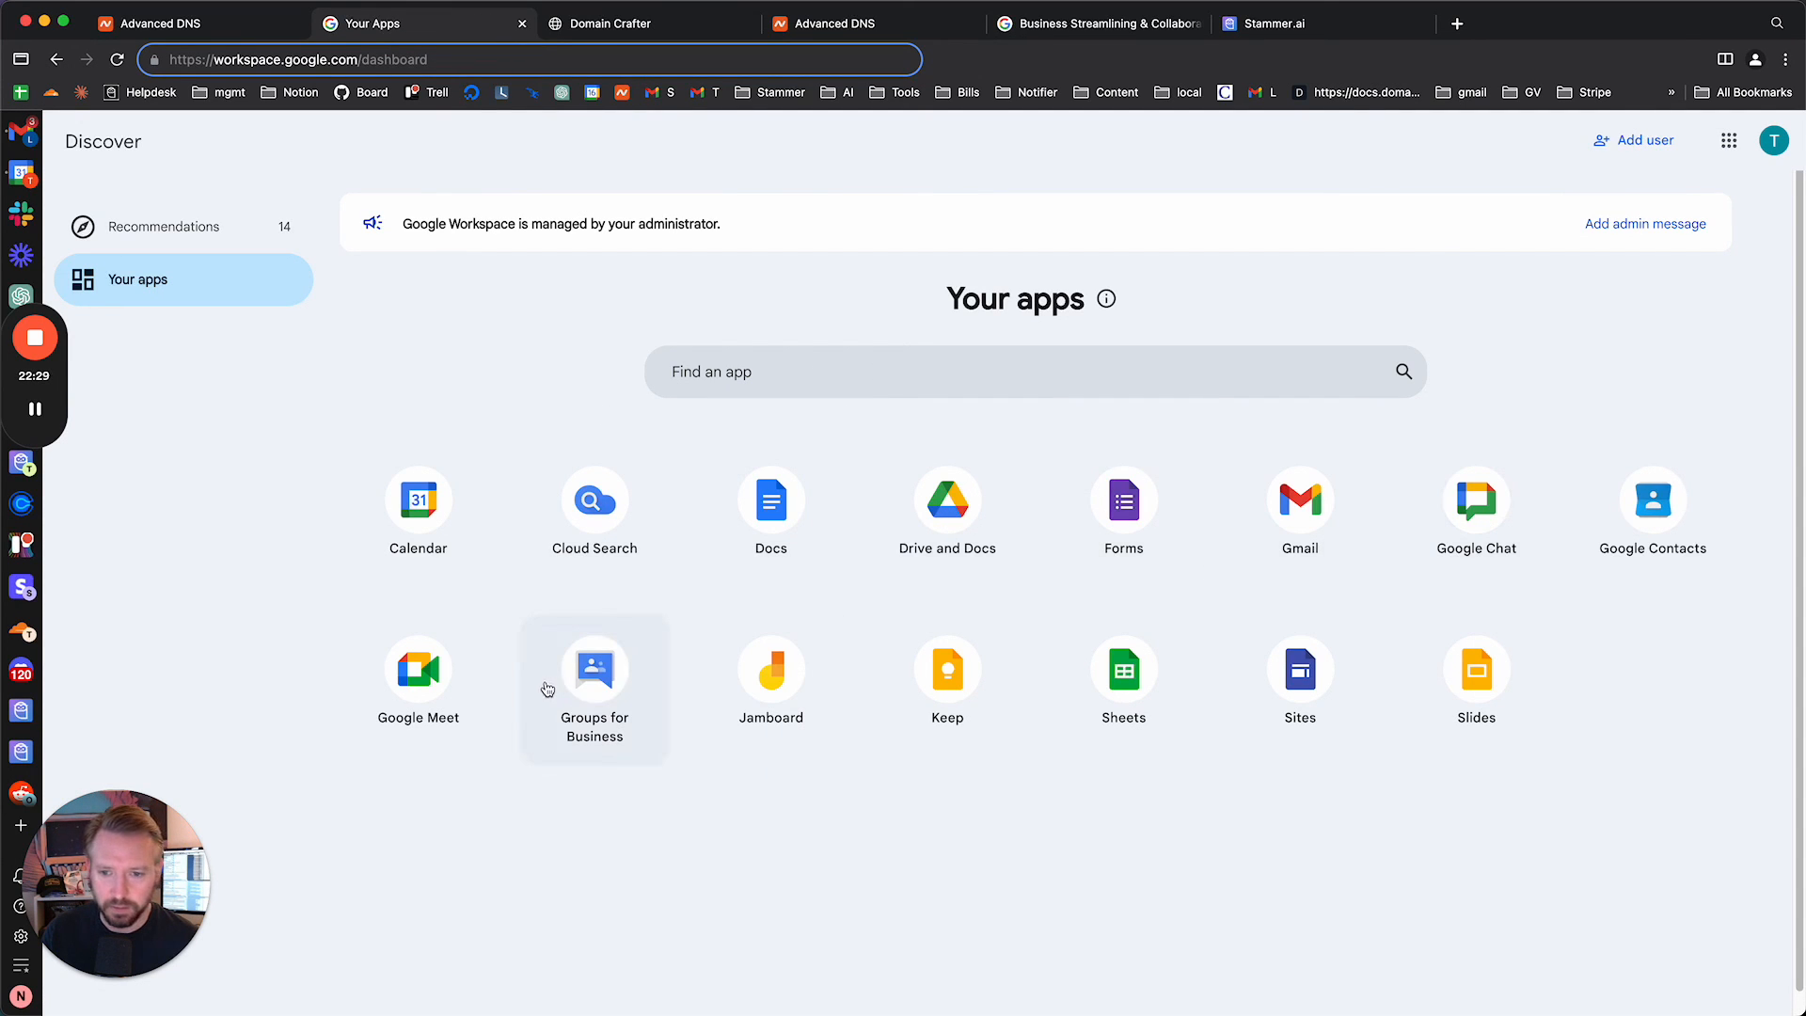
pyautogui.click(1273, 512)
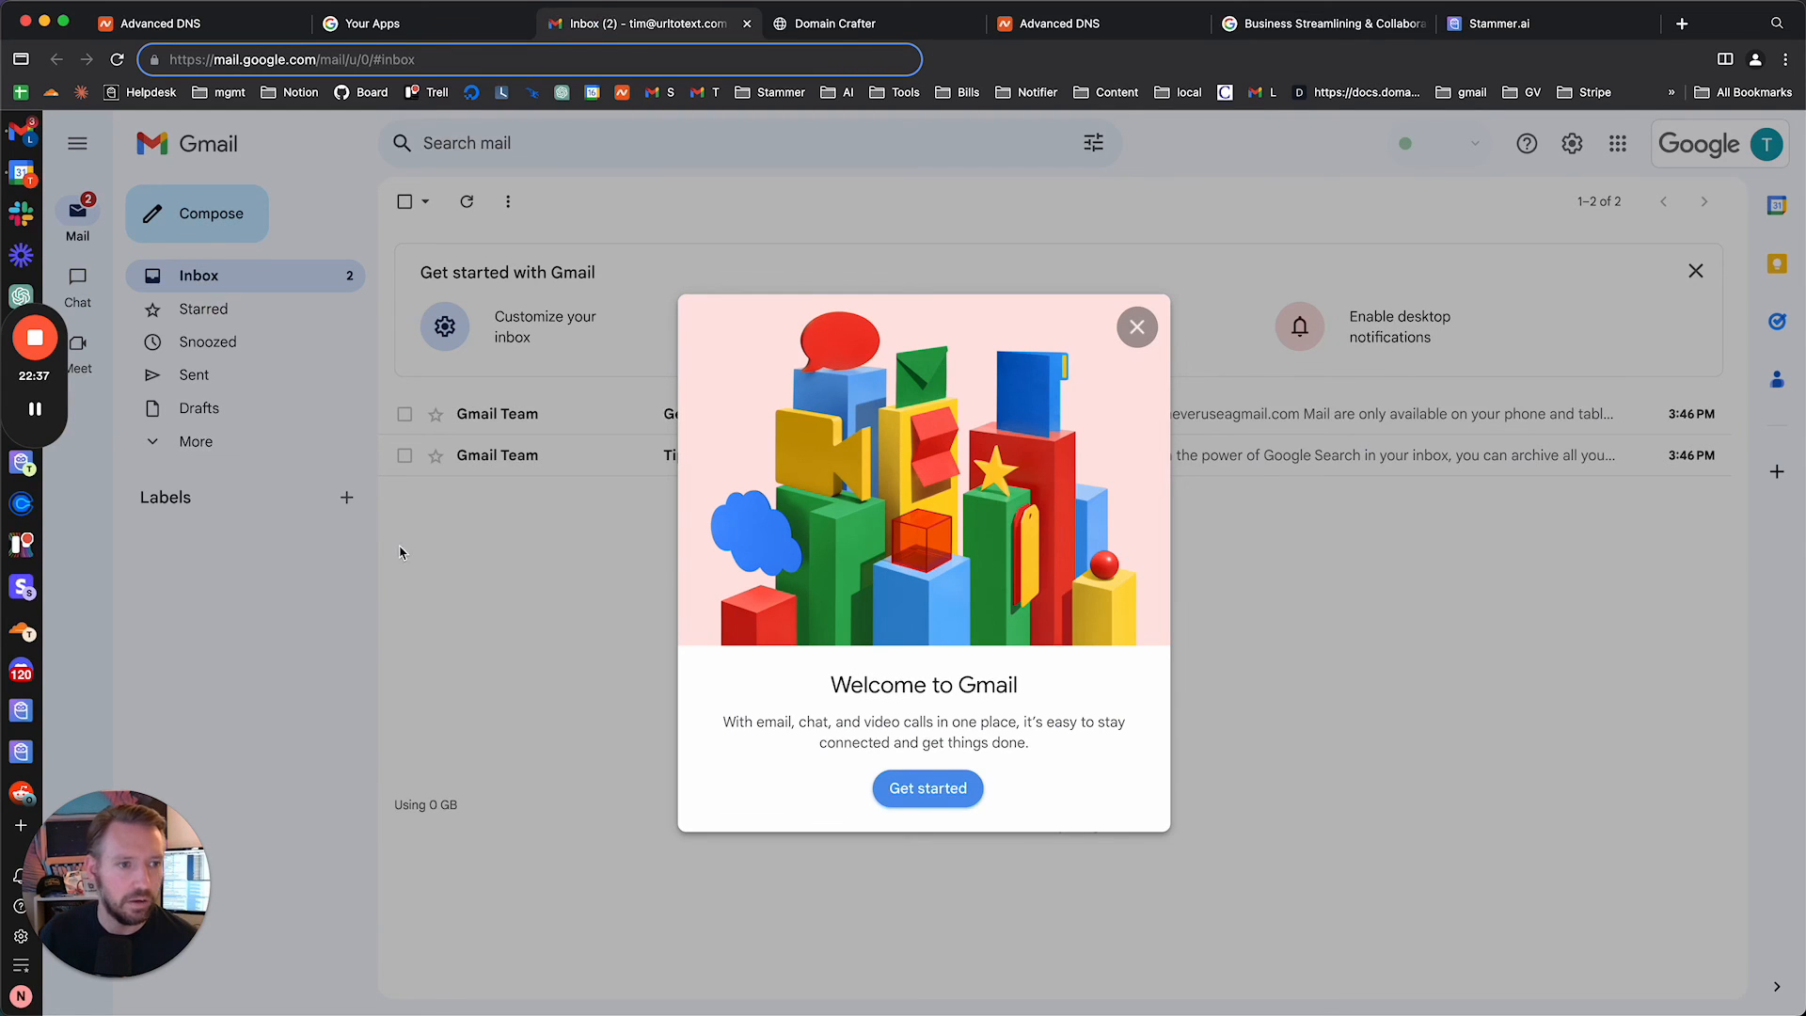
# Close the Welcome to Gmail dialog and the Start a chat popup to reveal the inbox.
pyautogui.click(930, 801)
pyautogui.click(424, 169)
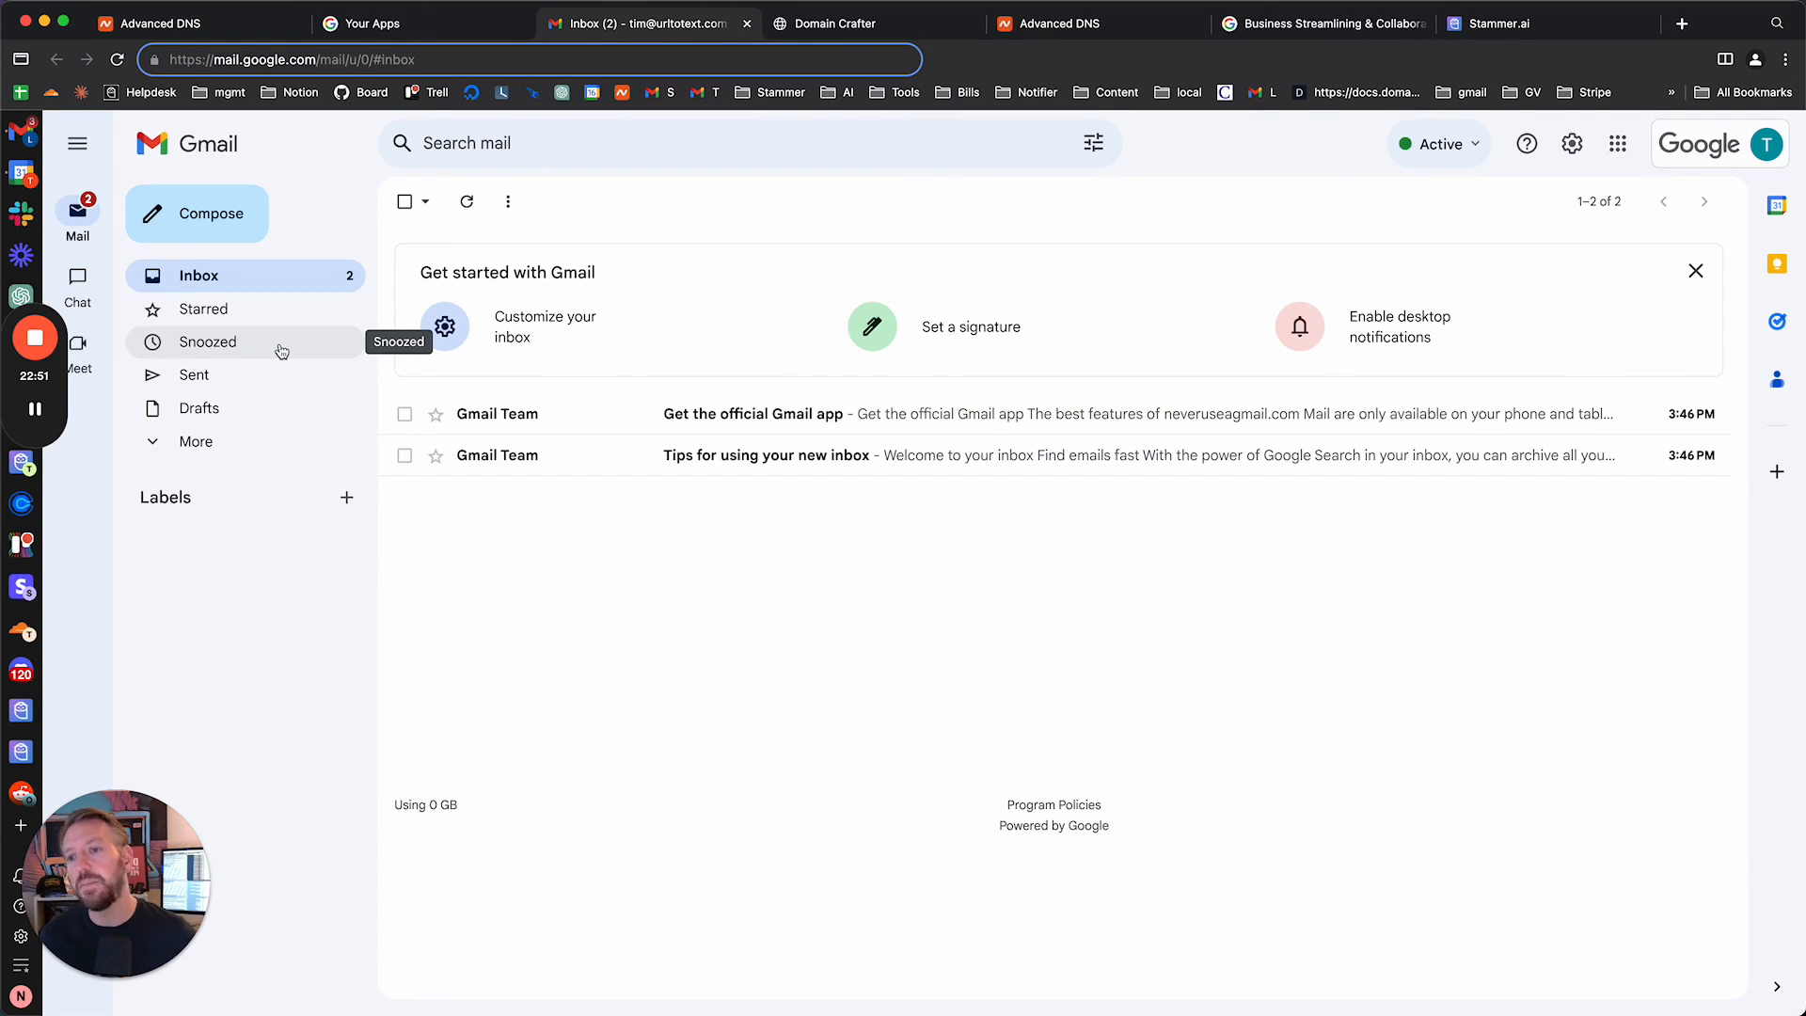
# Open the 'Hello Email World!' test message in the inbox.
pyautogui.click(36, 414)
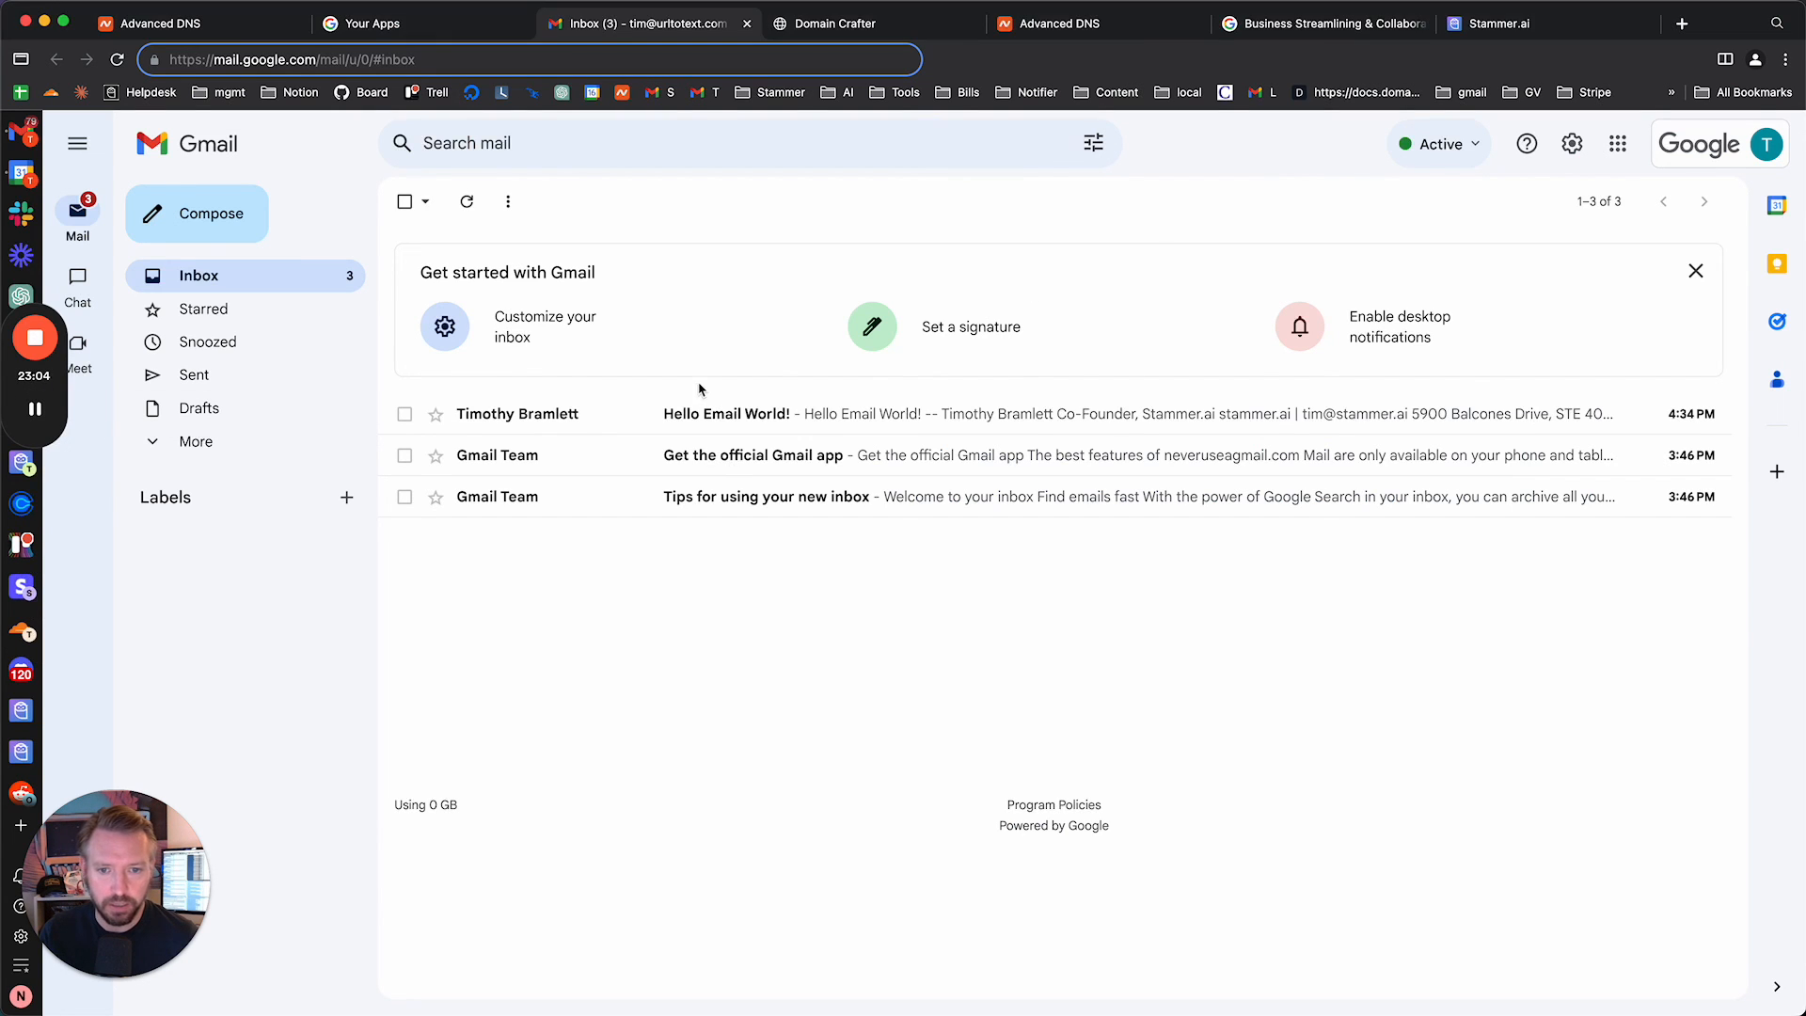
pyautogui.click(700, 417)
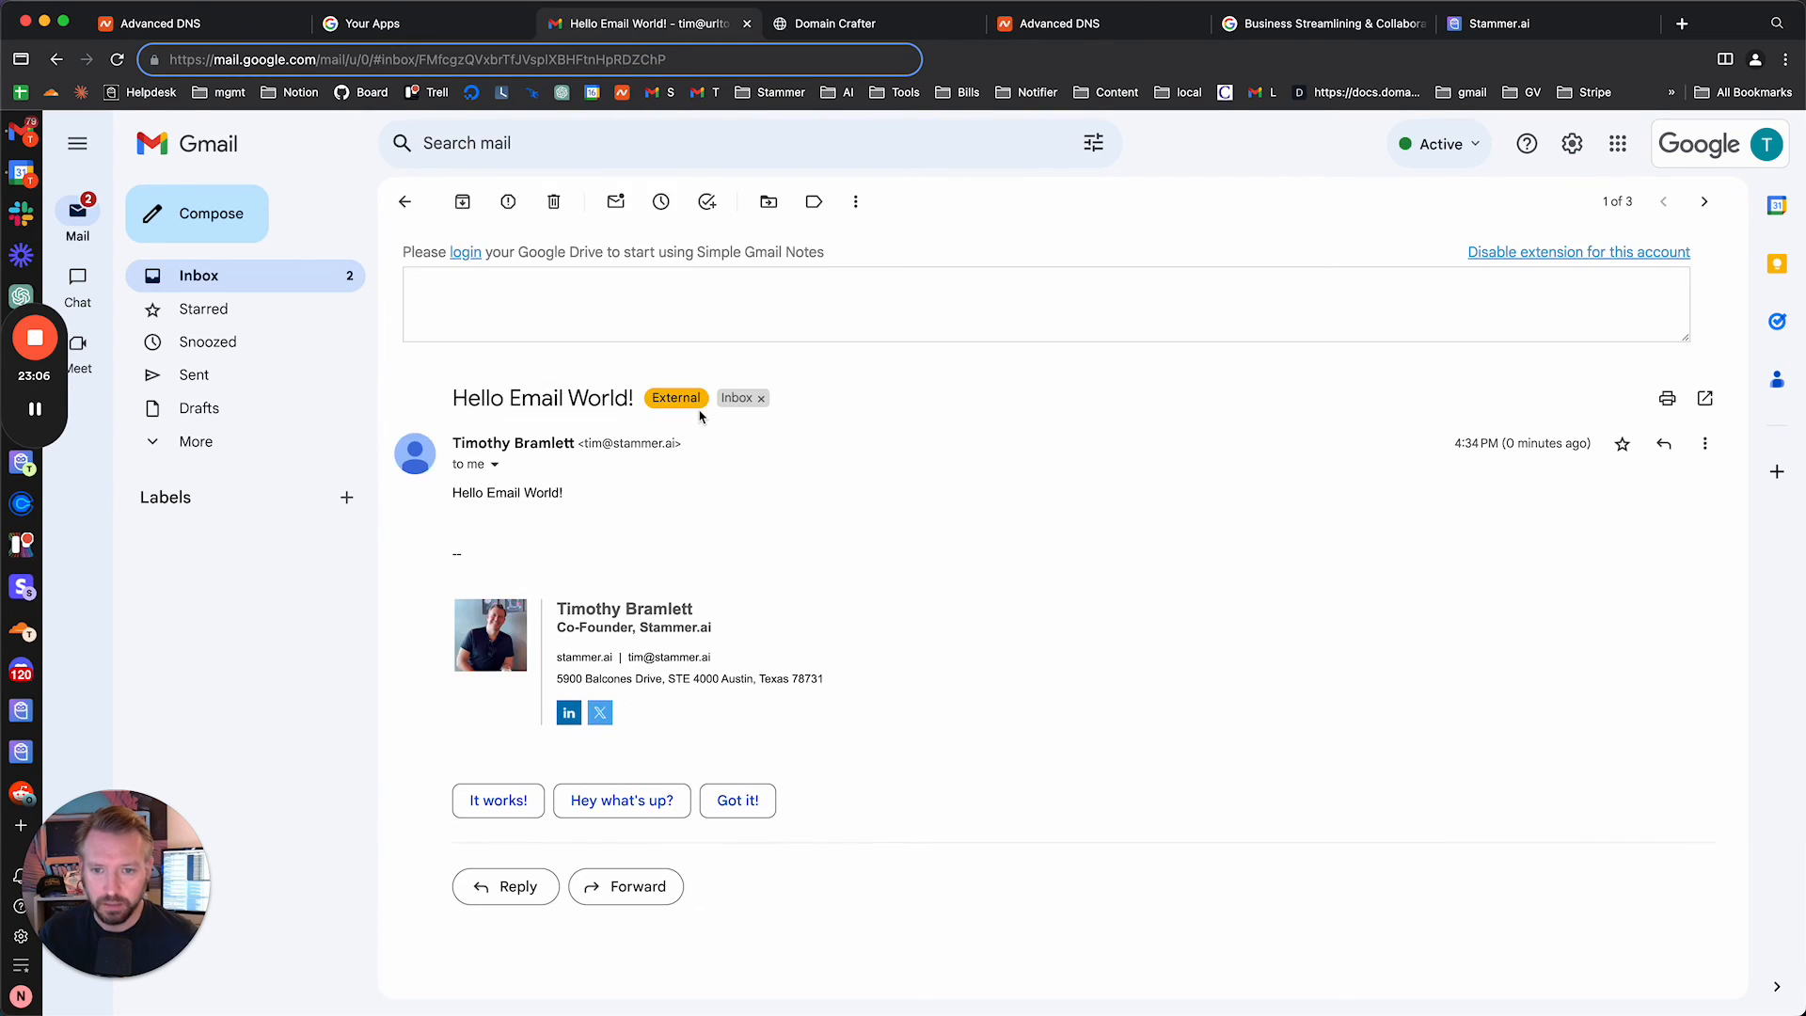